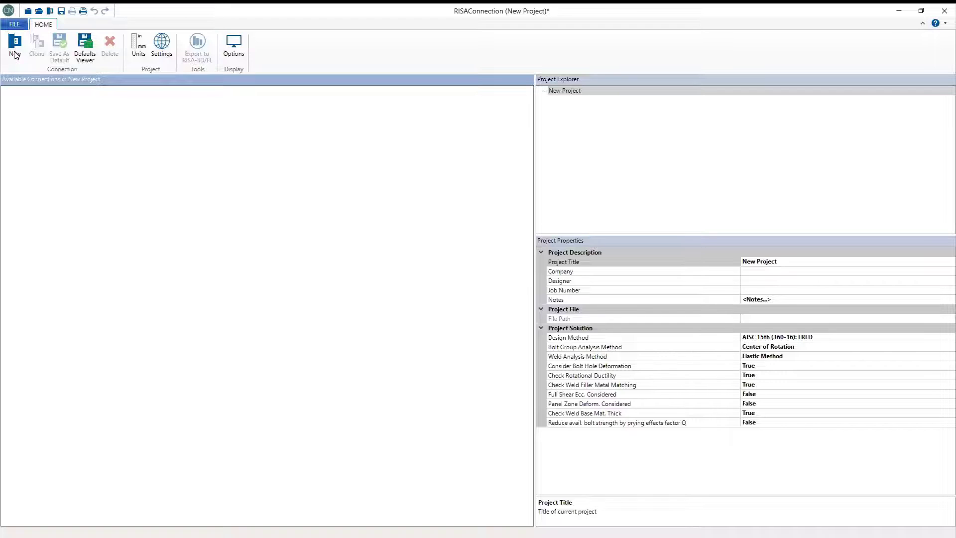
- Start a new connection, collapse all the connection category branches, and look through the shear connection types
click(15, 53)
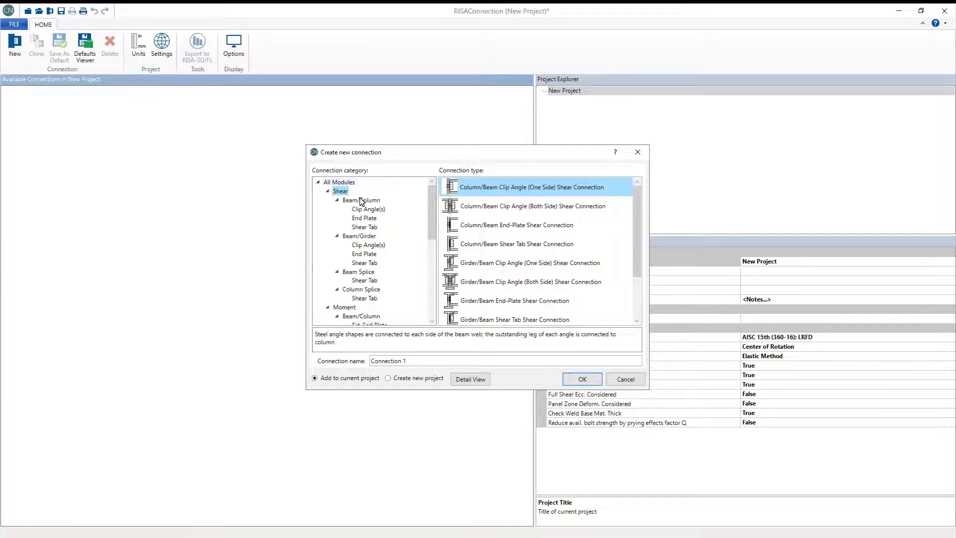
click(328, 192)
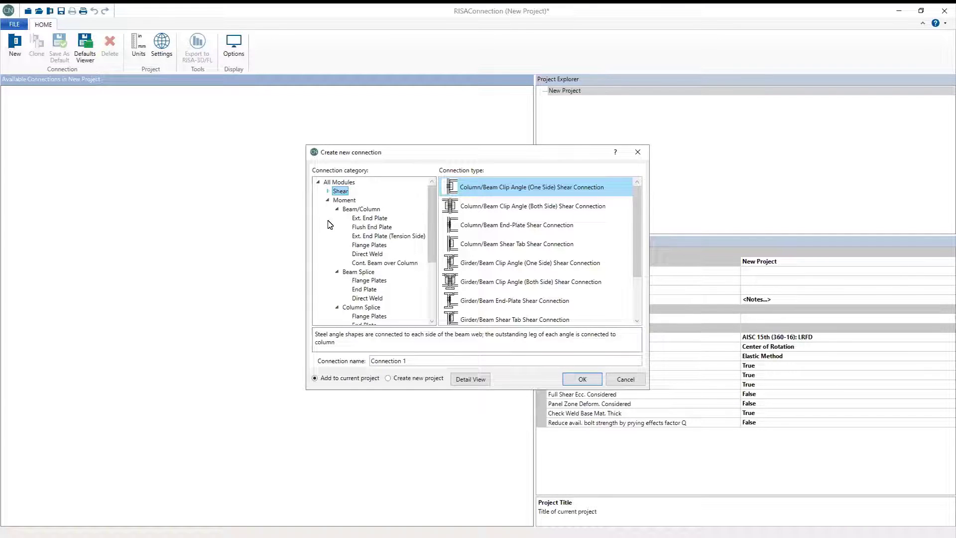
click(328, 199)
click(328, 218)
click(326, 227)
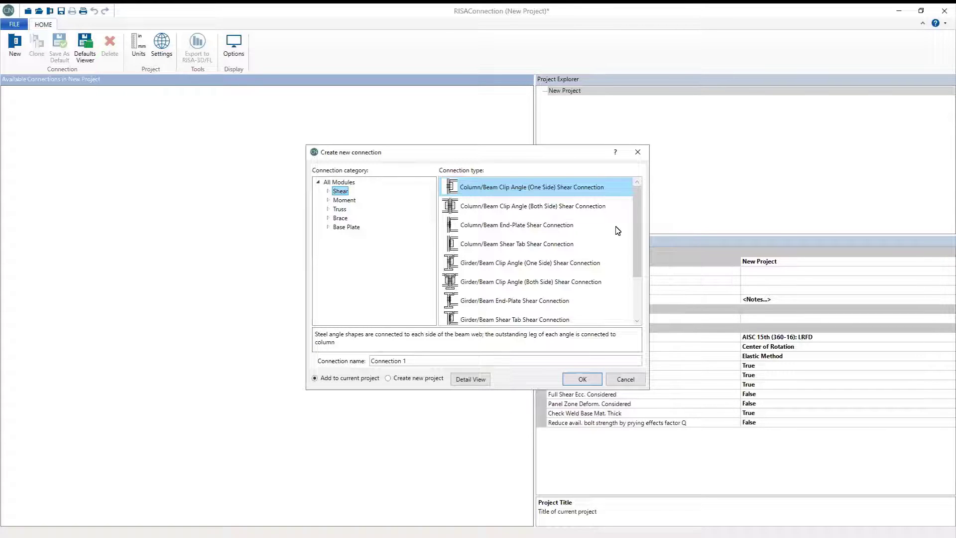
drag(637, 212, 634, 274)
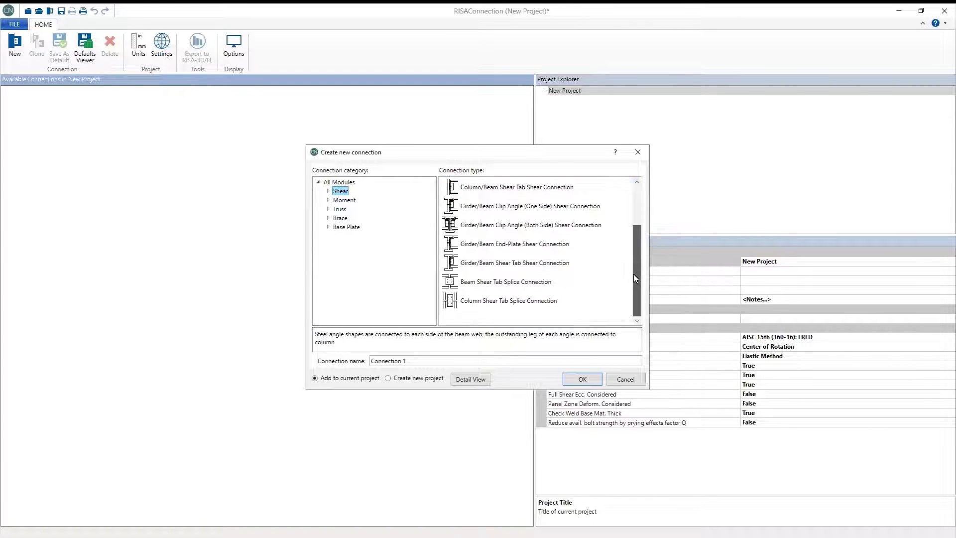
scroll(632, 263, up, 1)
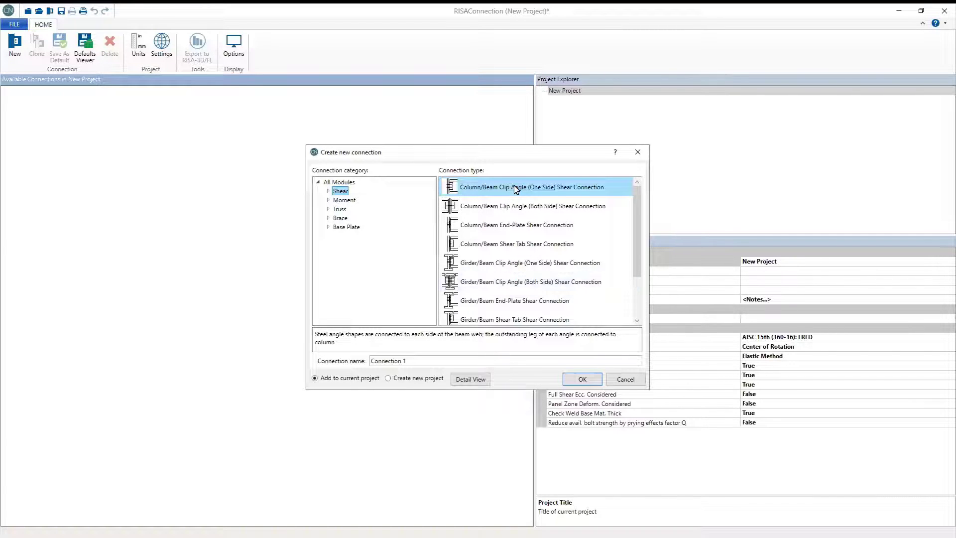
- Create a Column/Beam Clip Angle (Both Side) Shear Connection named Test Shear, using the connection details offered
click(541, 206)
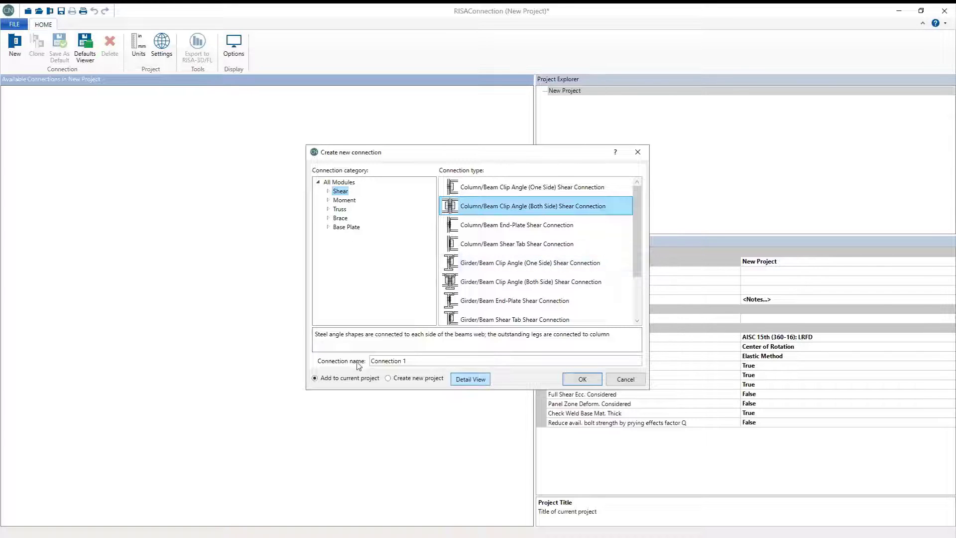
key(Tab)
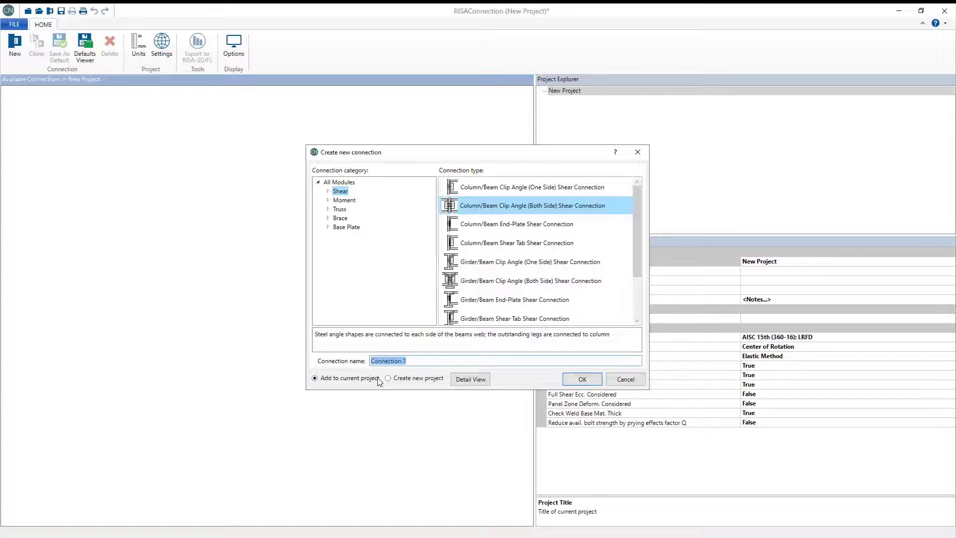
text(Test Shear)
click(463, 381)
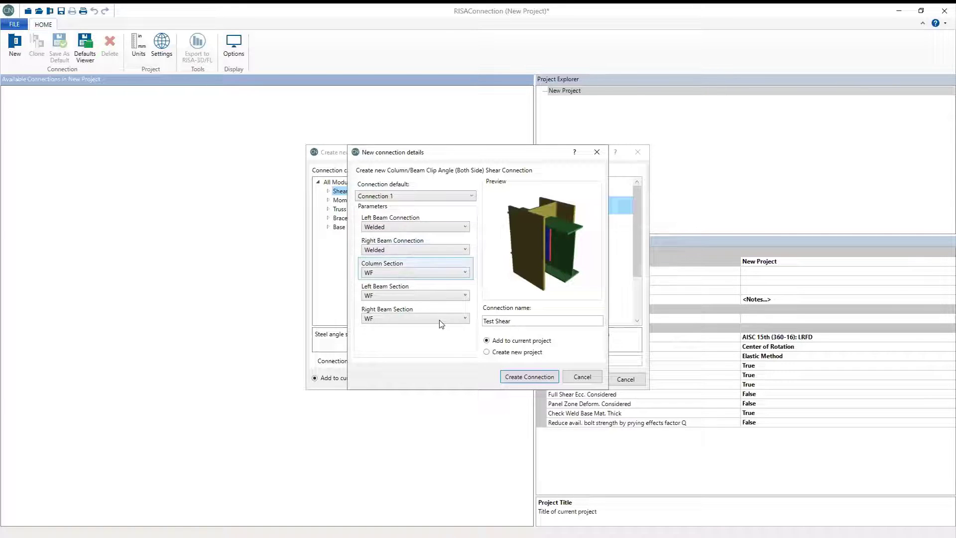
click(530, 377)
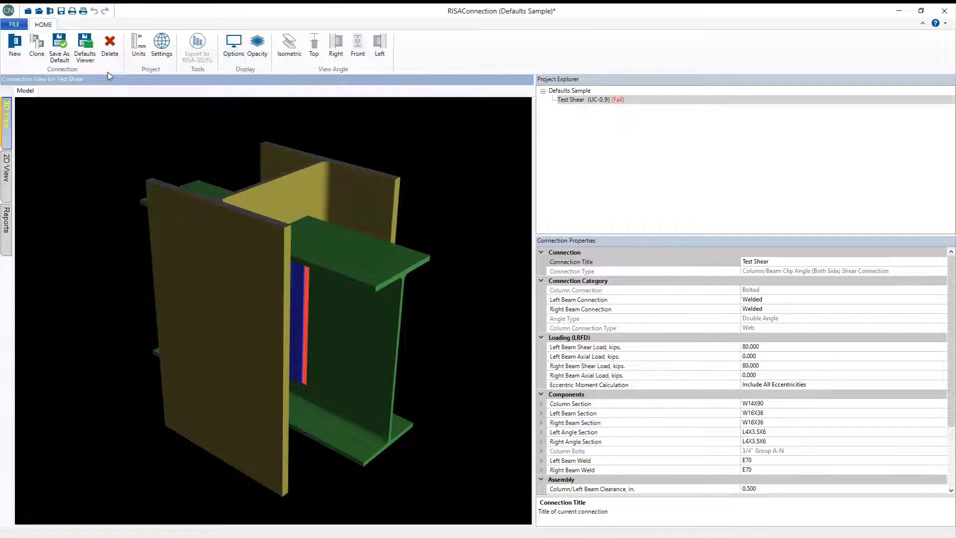
- Try the Standard Metric units with lengths in m and dimensions in cm, and restore and apply the Standard Imperial units
click(137, 49)
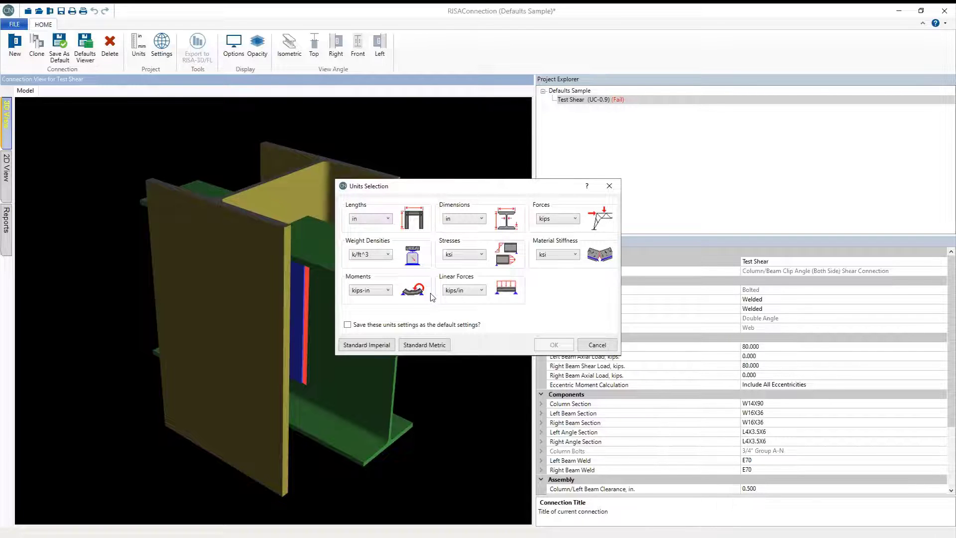
drag(412, 193, 491, 140)
click(445, 293)
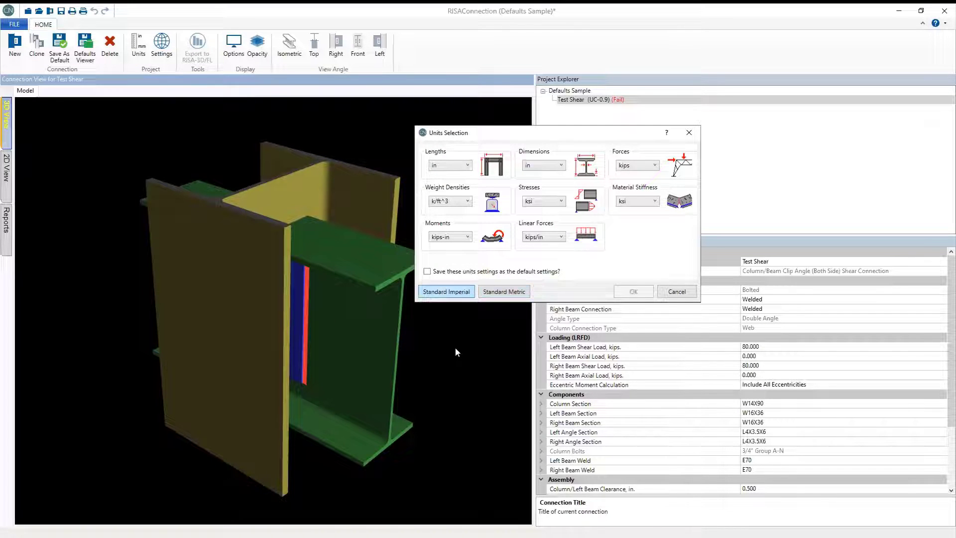
click(497, 292)
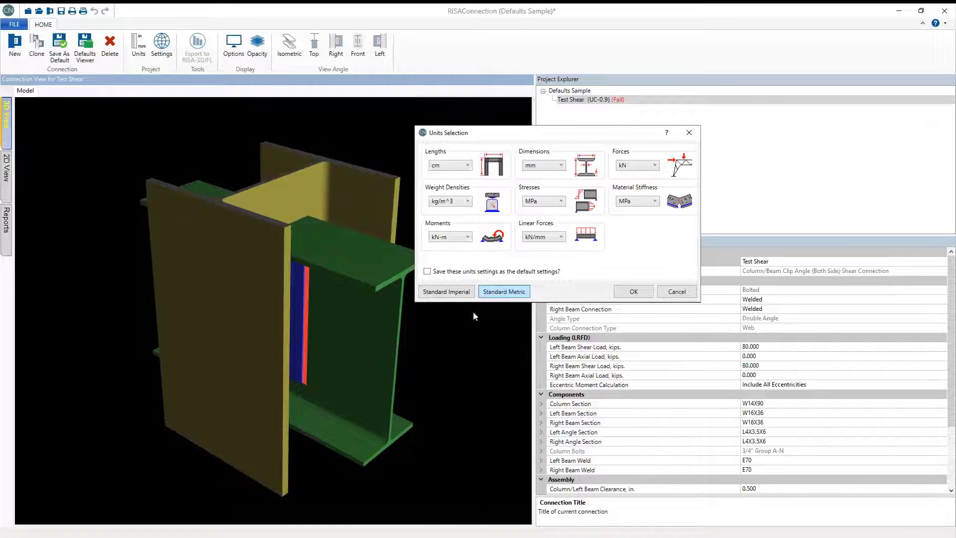
click(468, 166)
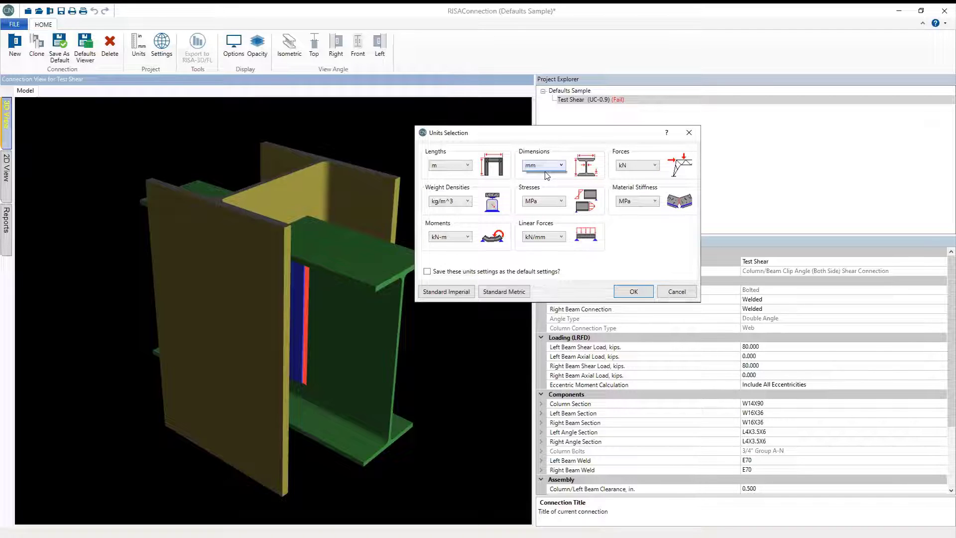
click(538, 187)
click(428, 272)
click(459, 292)
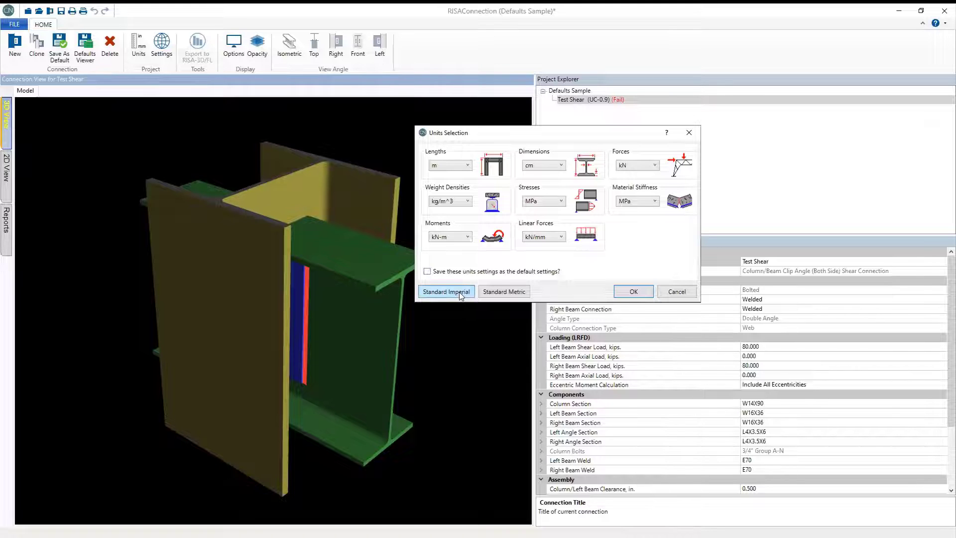
click(634, 292)
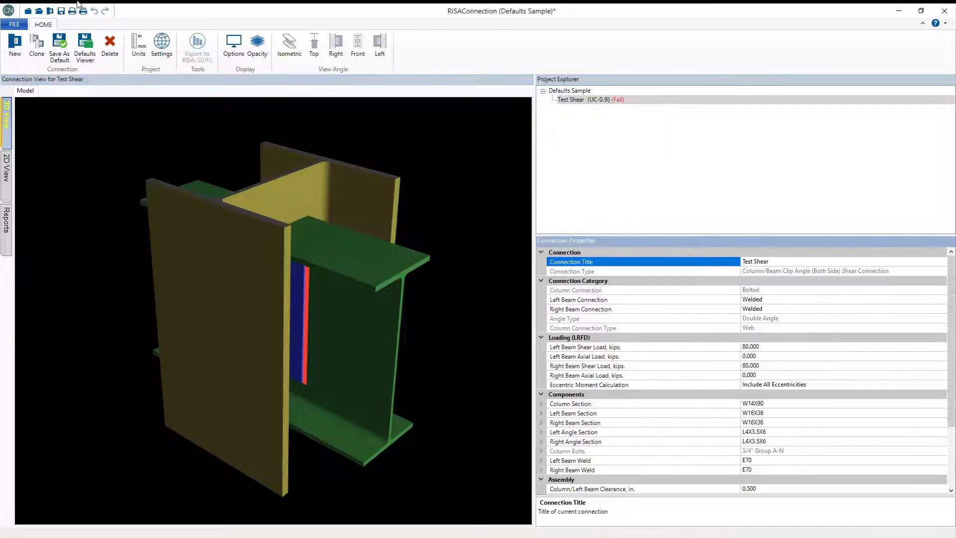
- Review the solution options and available design codes in the global project settings, keeping AISC 15th (360-16): LRFD
click(160, 52)
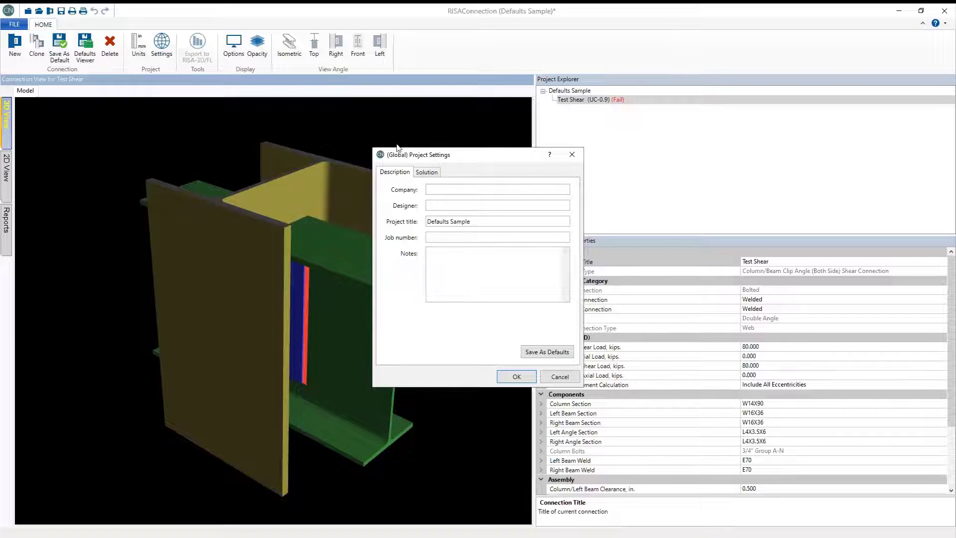
click(424, 175)
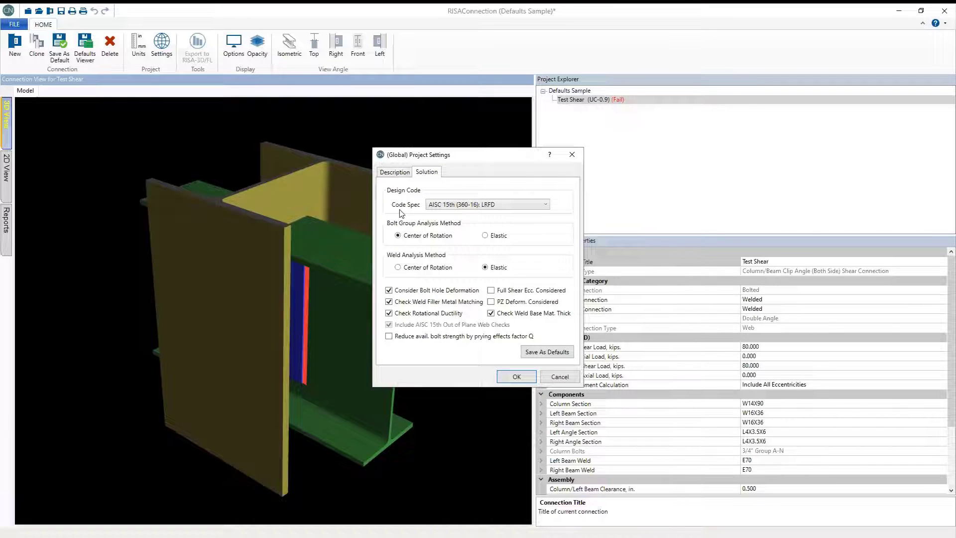
click(471, 206)
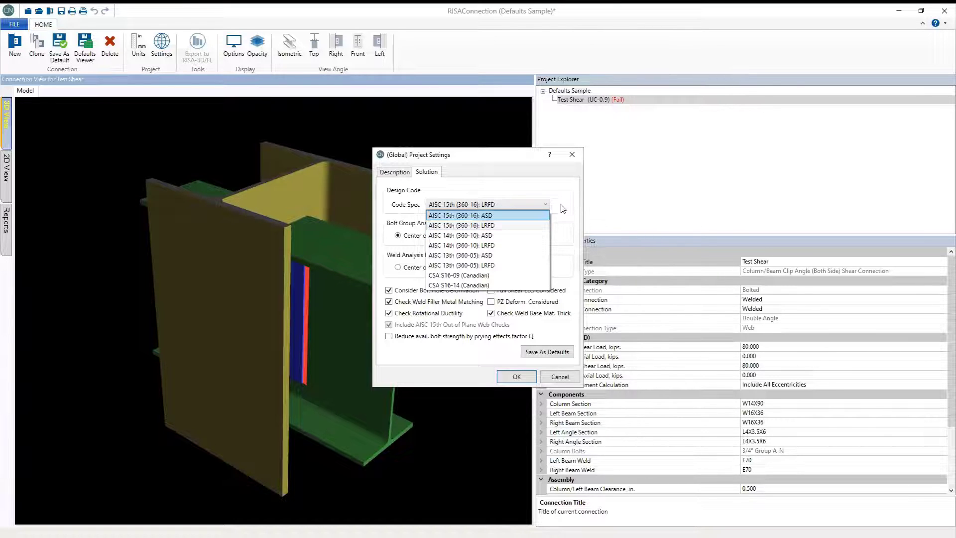
click(511, 208)
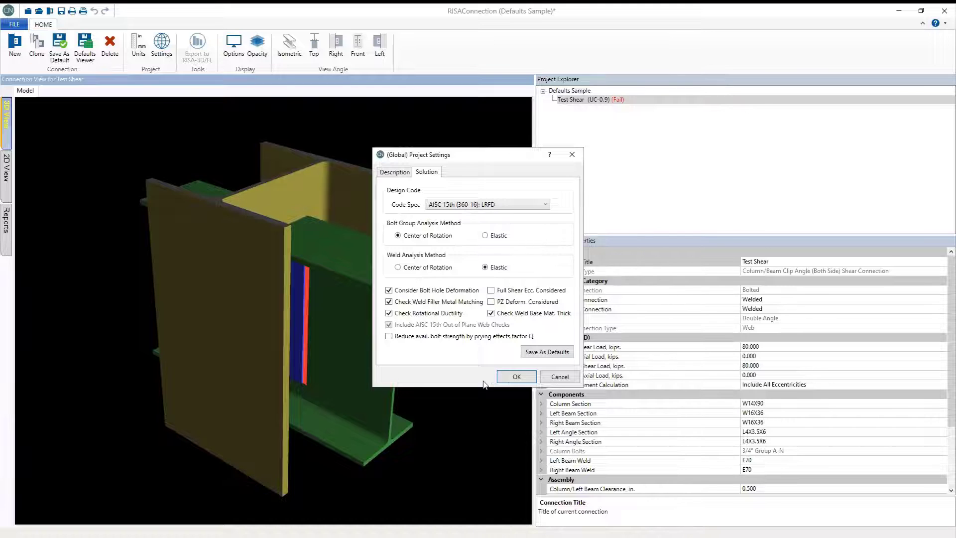
click(509, 374)
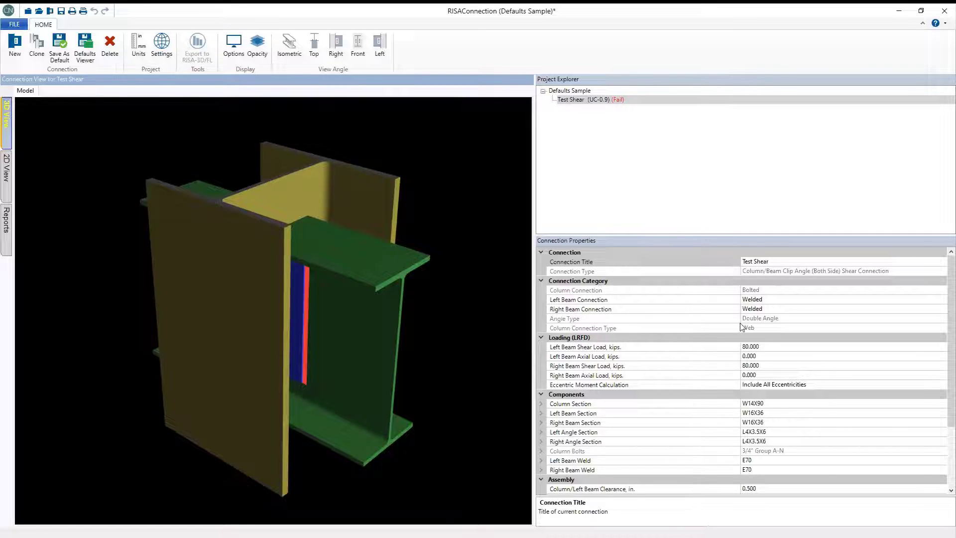
- Inspect the left and right beam connection options, the left beam shear load and the components group in the connection properties
click(771, 300)
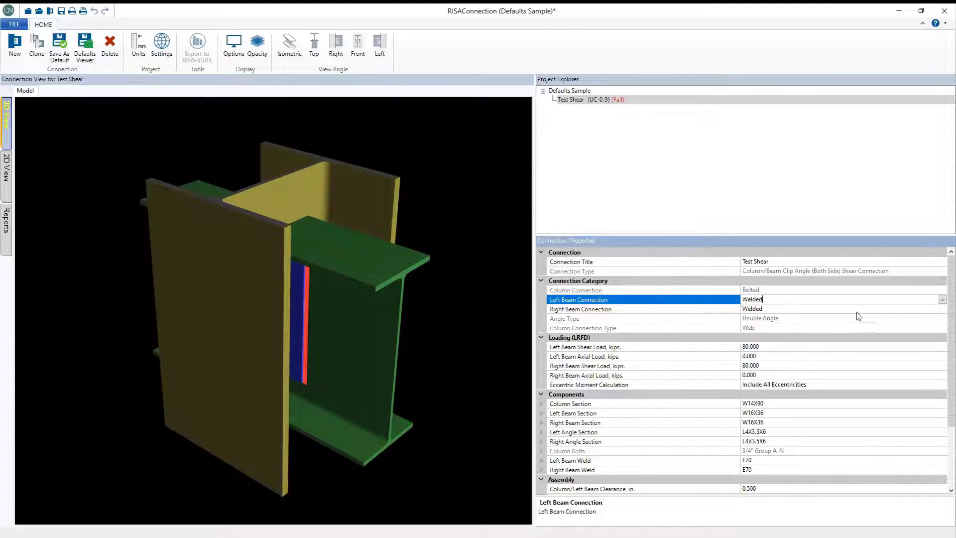
click(797, 309)
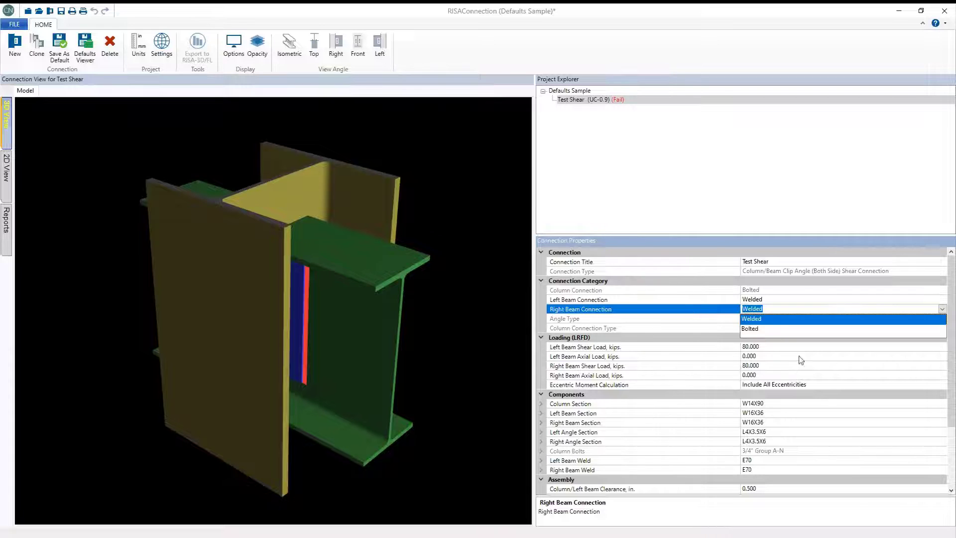
click(745, 291)
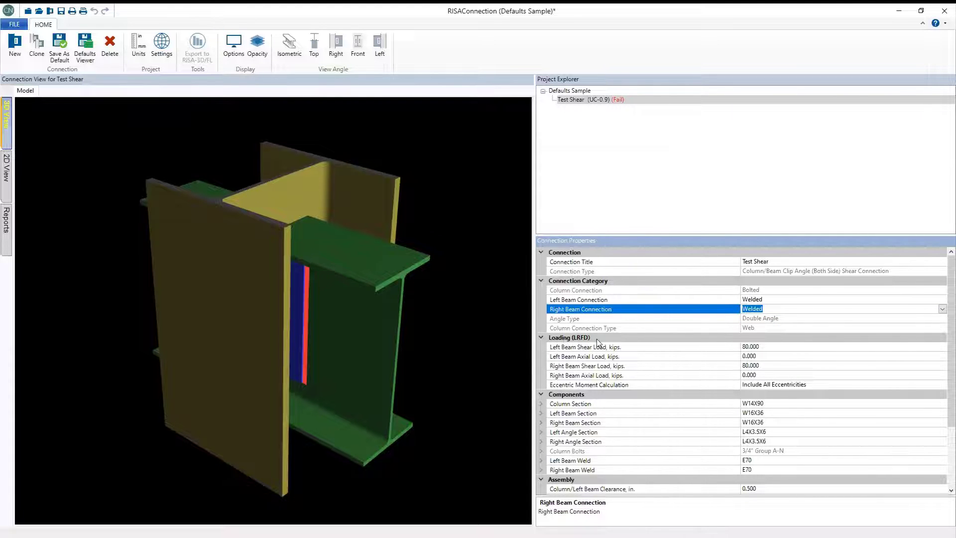
click(768, 347)
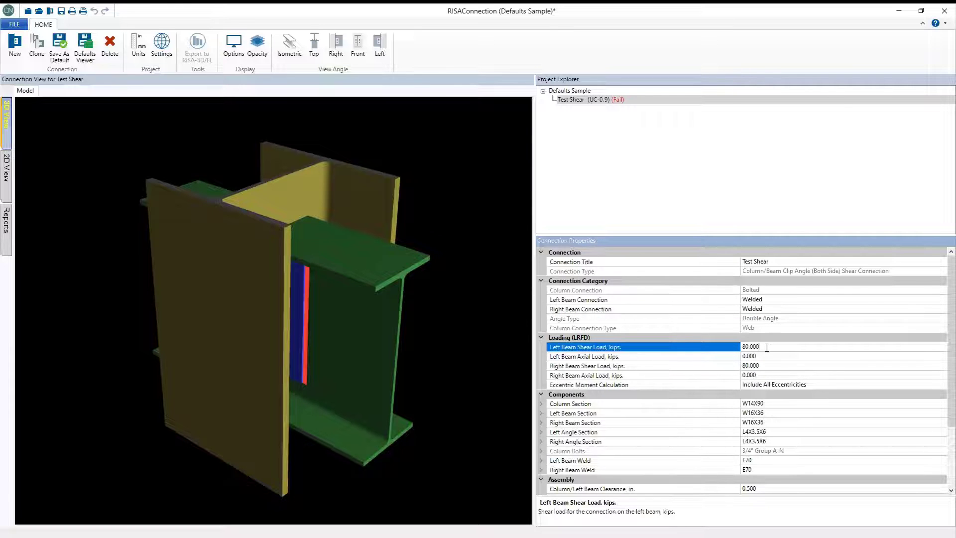
double_click(728, 352)
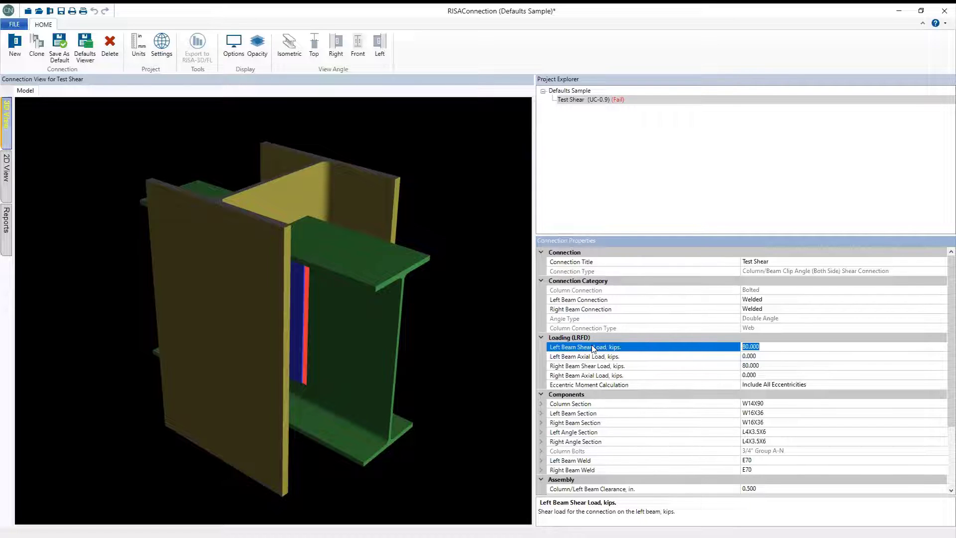
click(567, 398)
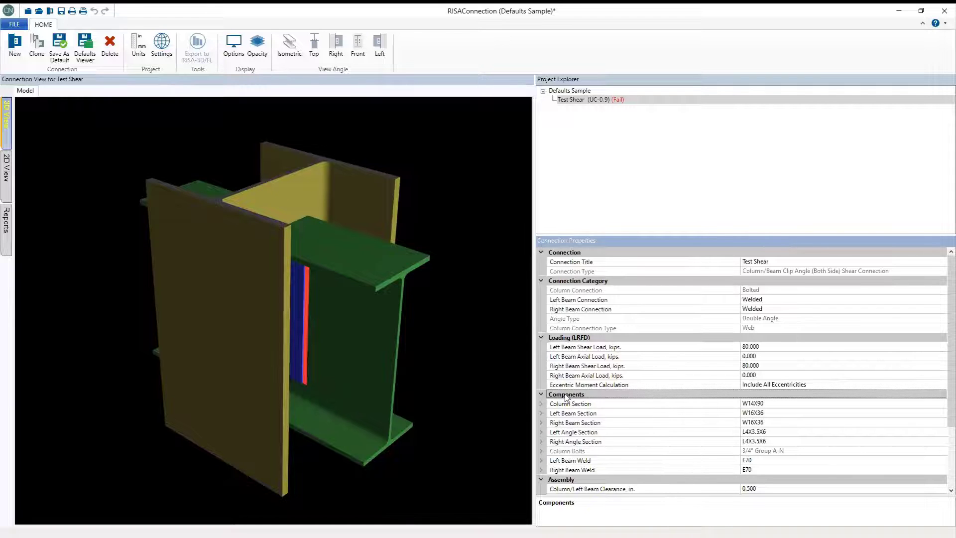
- Pick the right beam and the column in the 3D model to examine their section properties and the clip angle connection
click(355, 283)
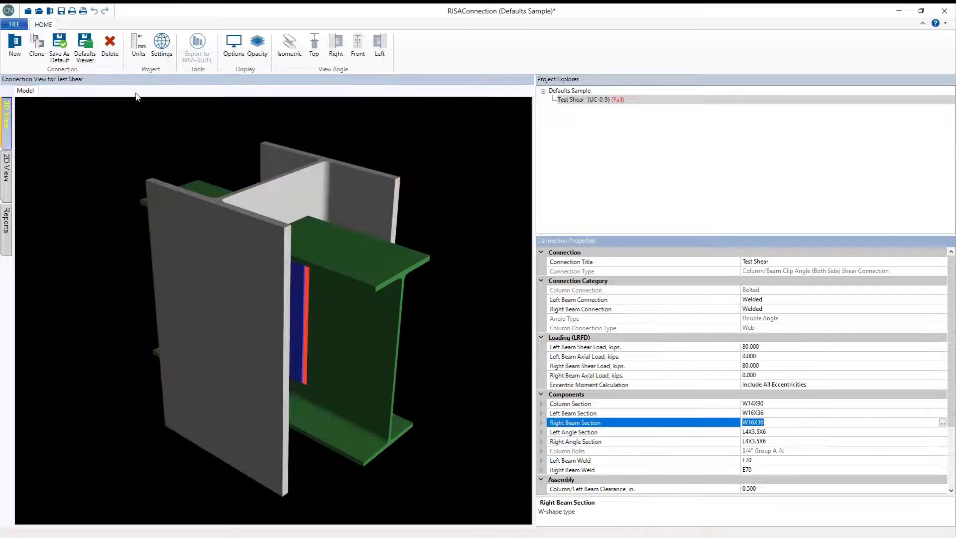
click(324, 152)
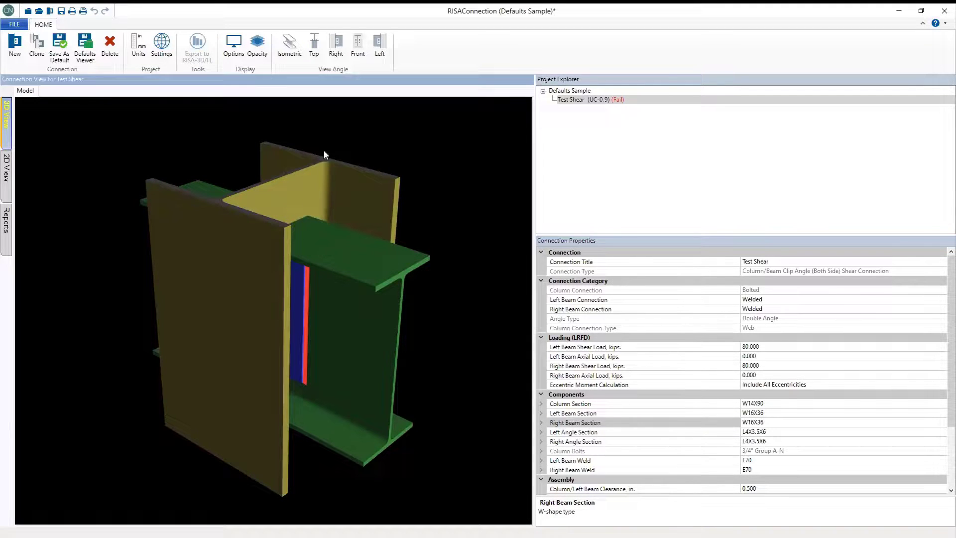
click(341, 252)
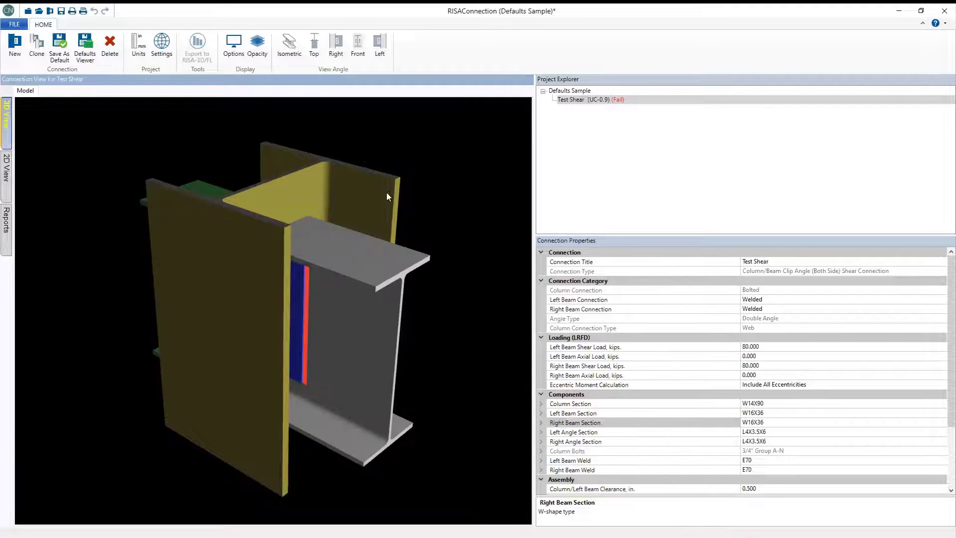
click(391, 181)
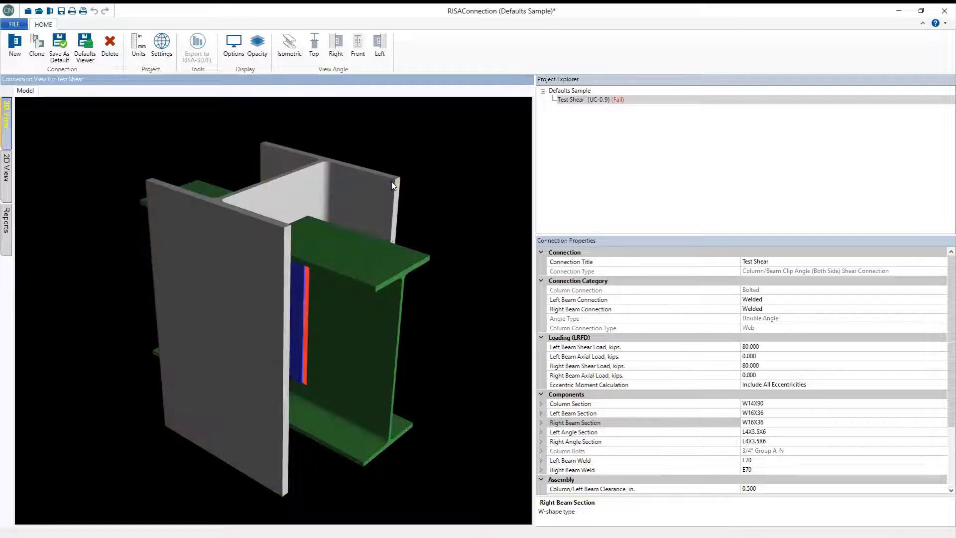
click(398, 274)
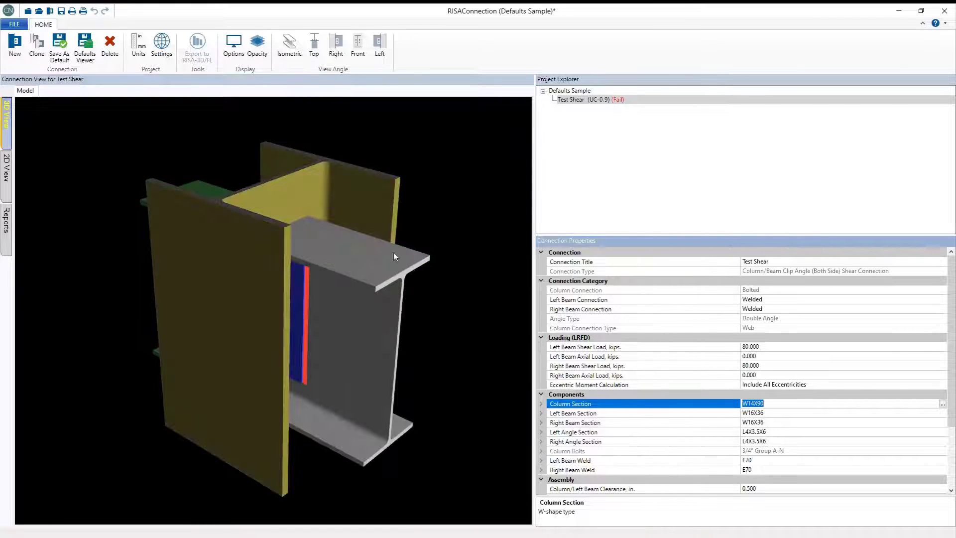
click(212, 186)
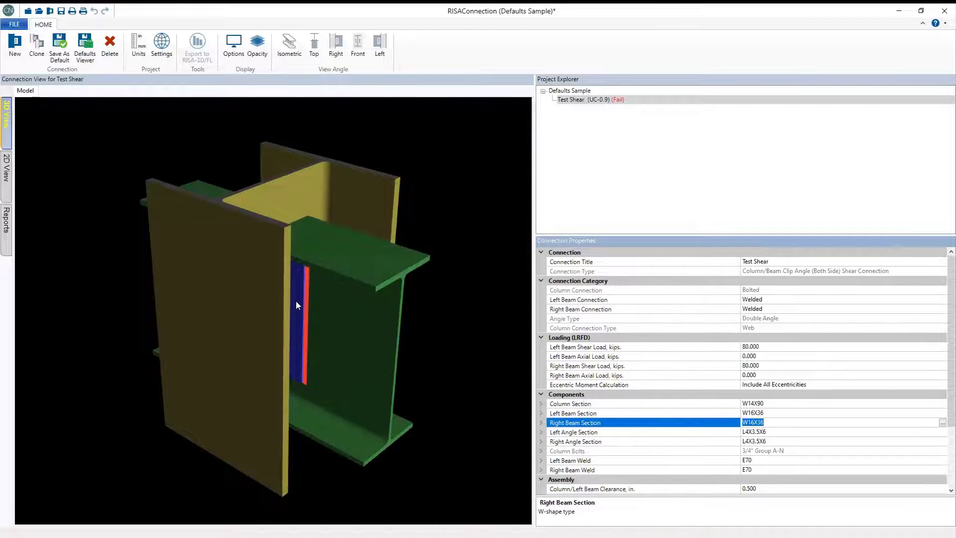
click(285, 274)
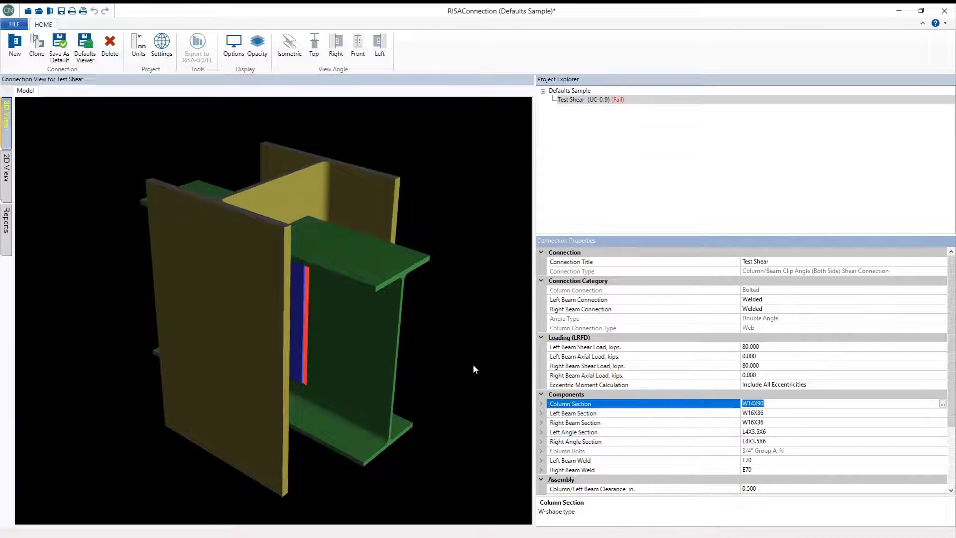
click(387, 376)
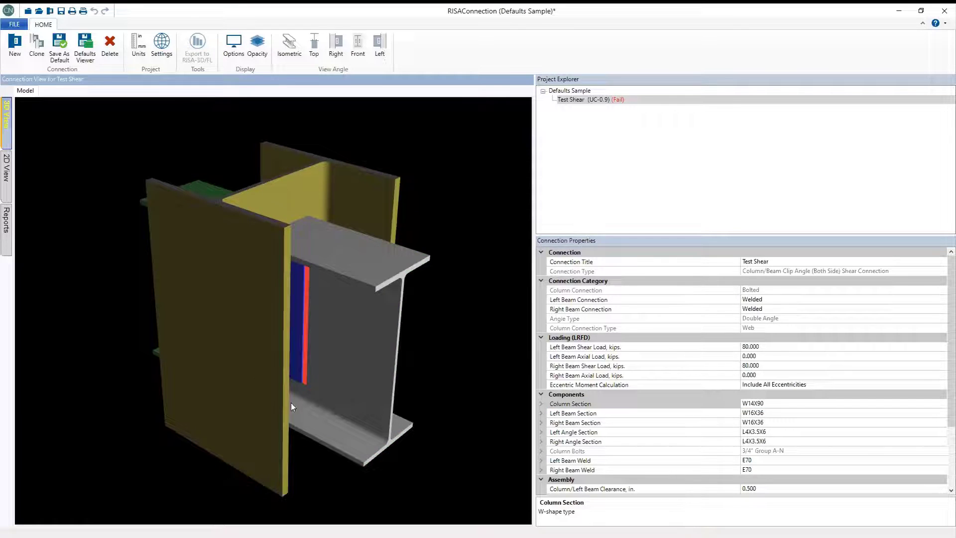
click(420, 382)
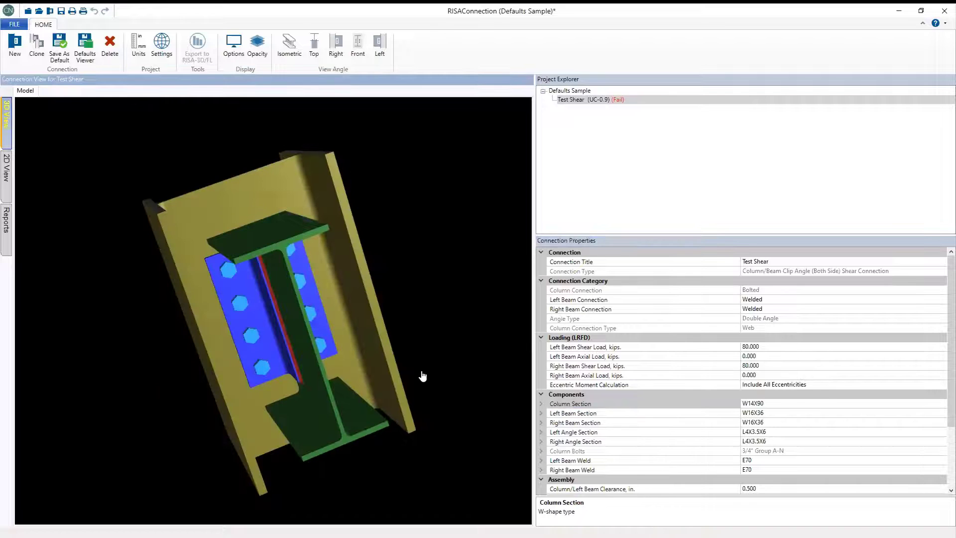
- Orbit the 3D model to the left beam side and pick the left clip angle to examine its section property
drag(422, 376, 447, 391)
drag(266, 411, 264, 307)
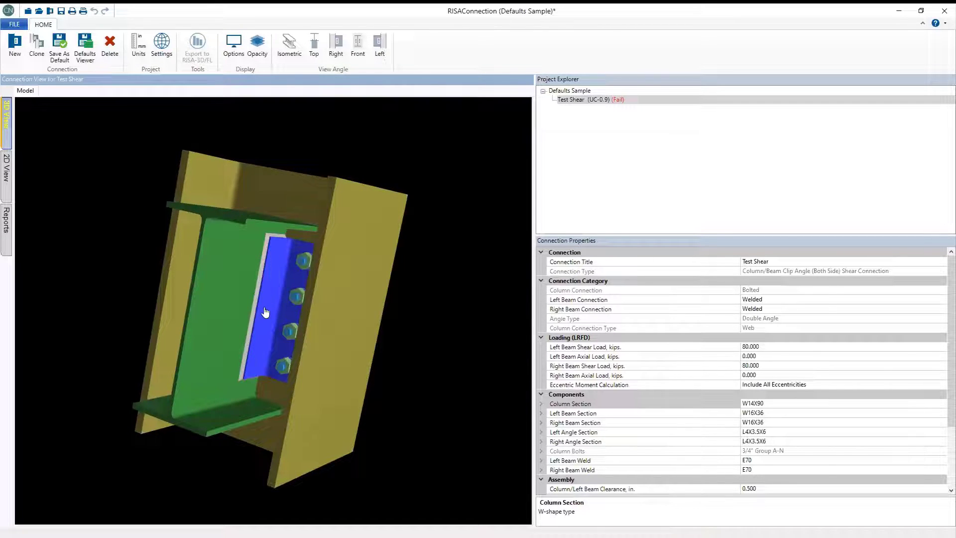
click(264, 307)
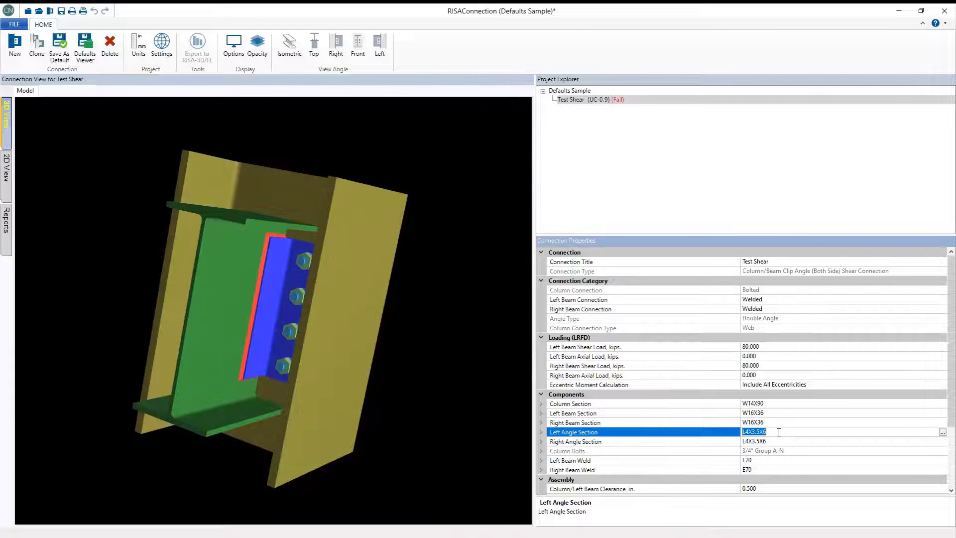
click(200, 289)
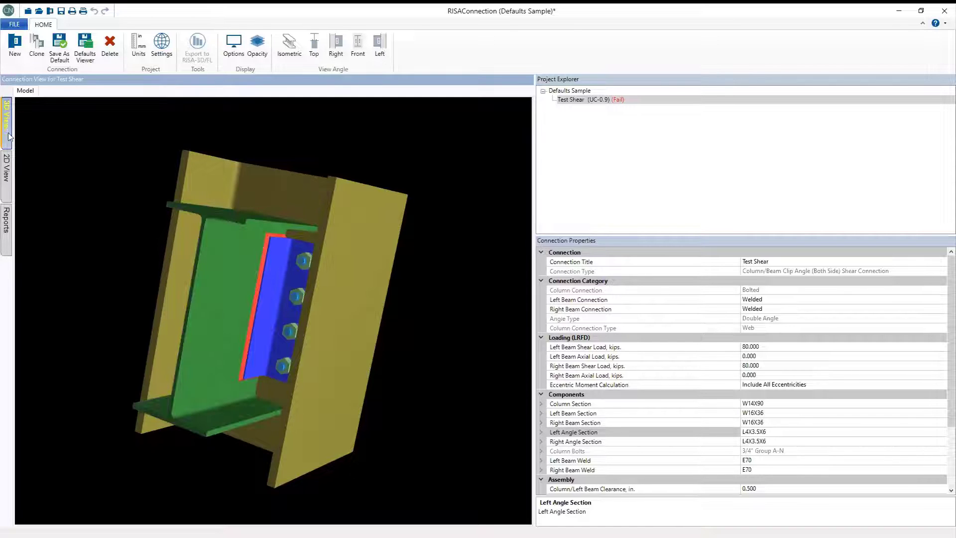
- Review the connection's 2D left, right, top and front views, and inspect the right beam's section property from the front view
click(6, 191)
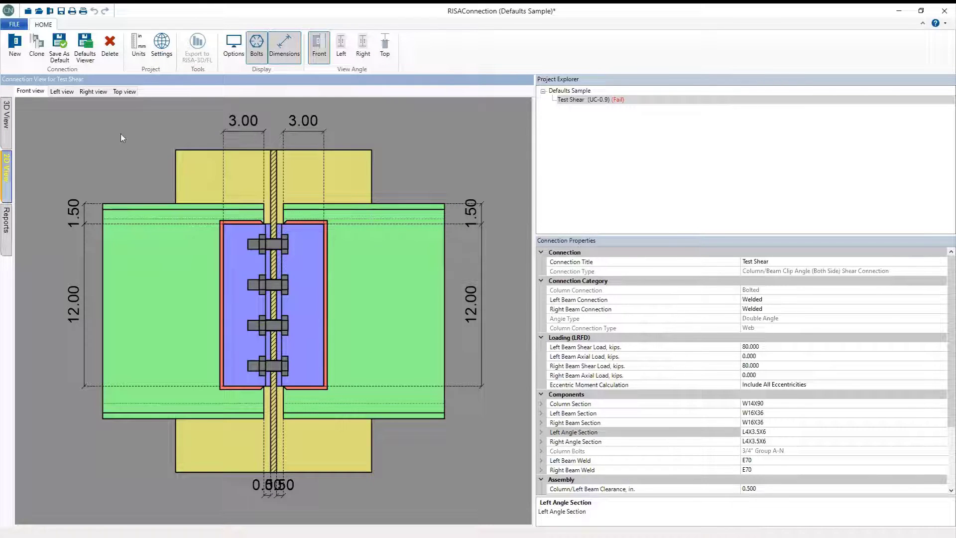
click(64, 93)
click(94, 91)
click(119, 91)
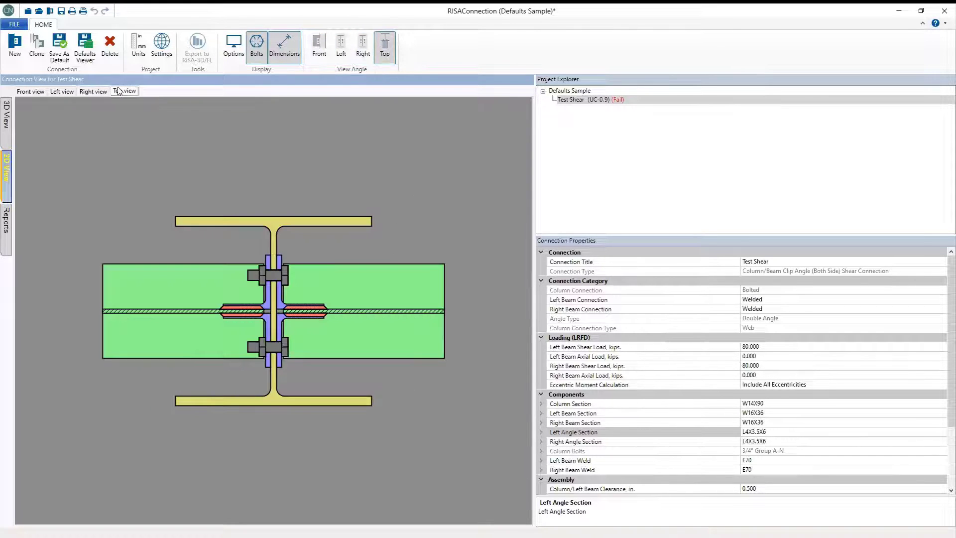
click(30, 94)
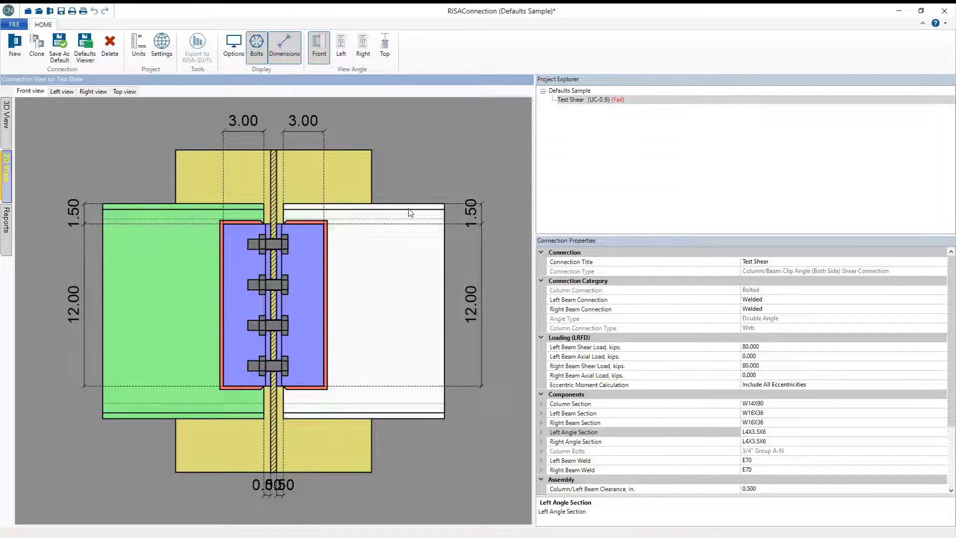
click(585, 424)
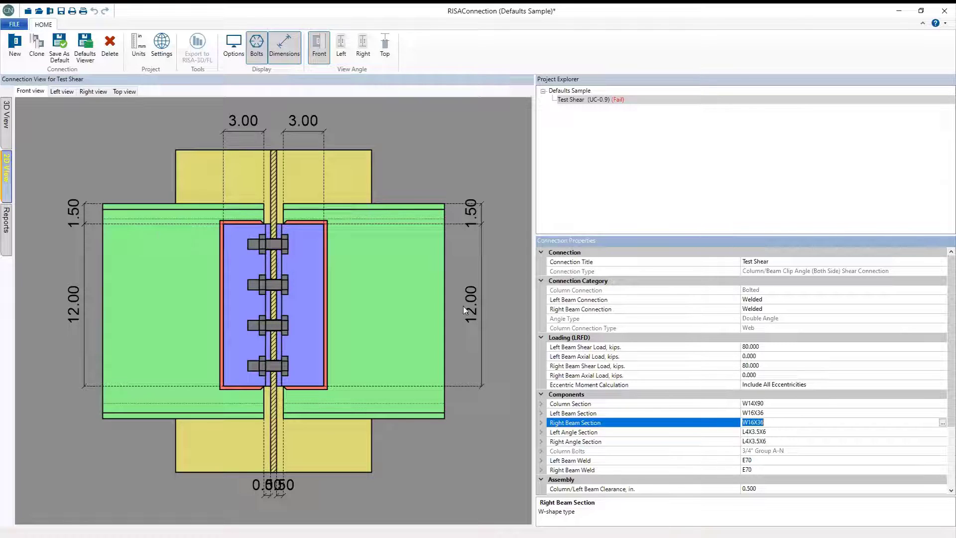
click(412, 260)
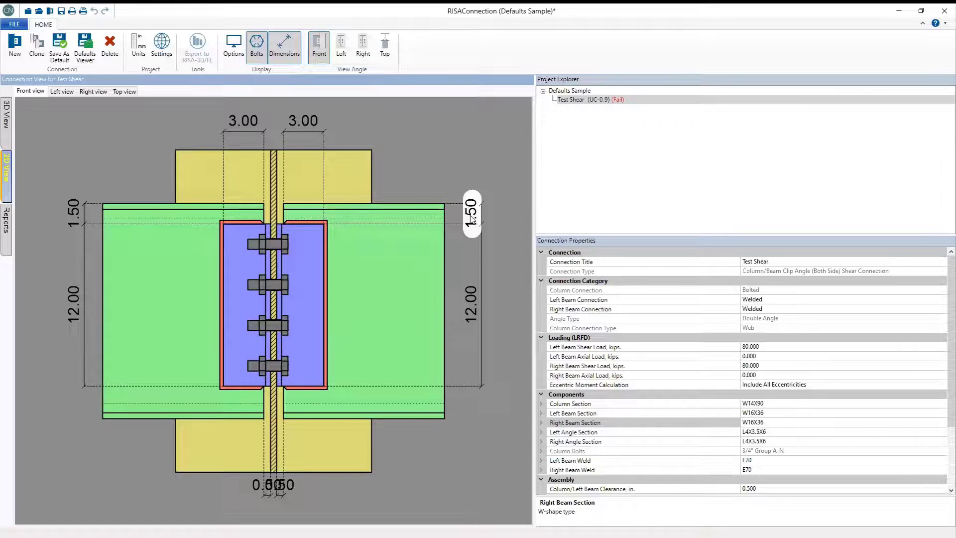
- Set the right angle vertical position to 3 in, starting from its dimension in the 2D front view
click(471, 219)
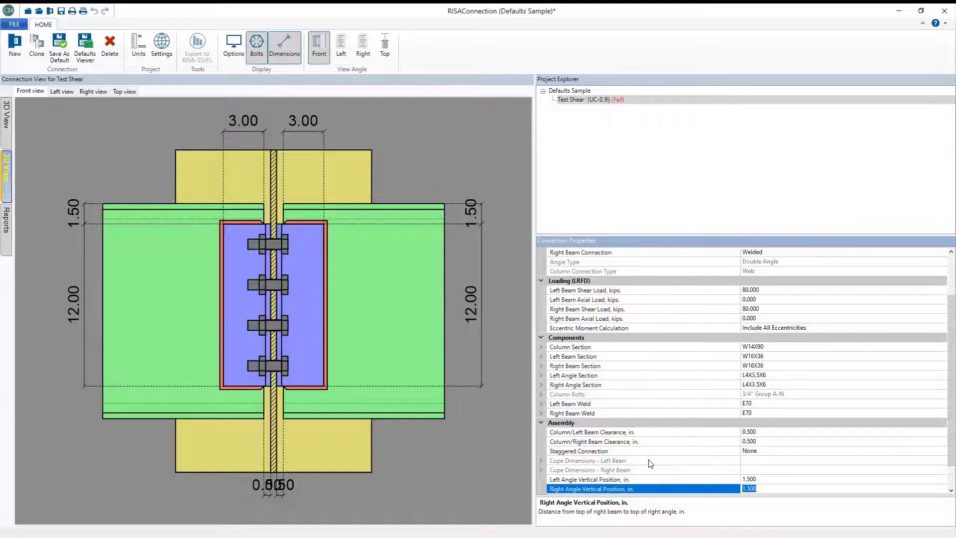
scroll(606, 466, down, 1)
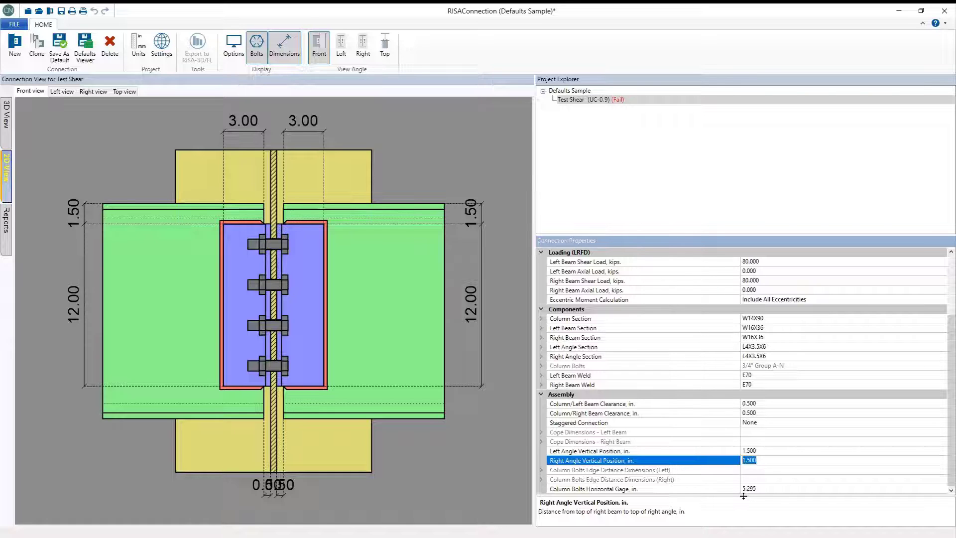
text(3)
key(Return)
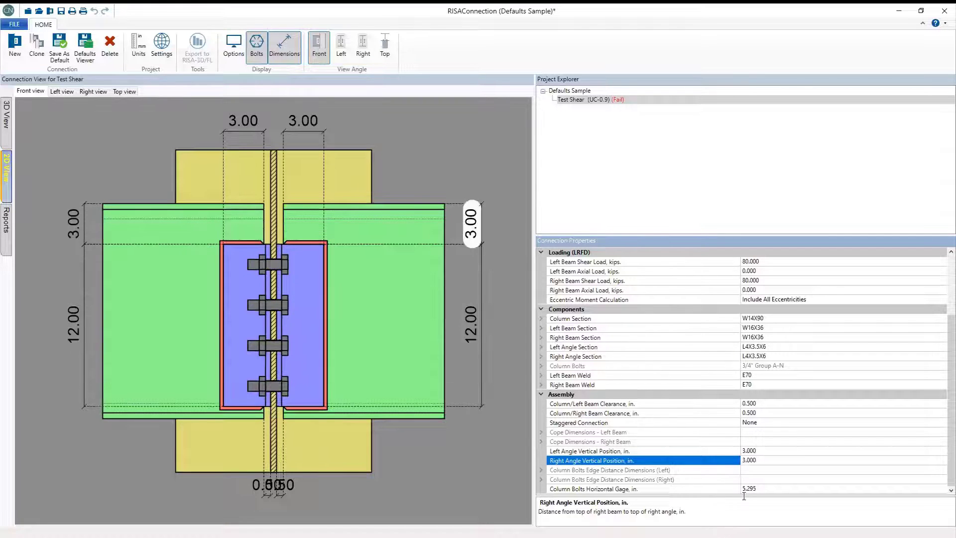
click(289, 211)
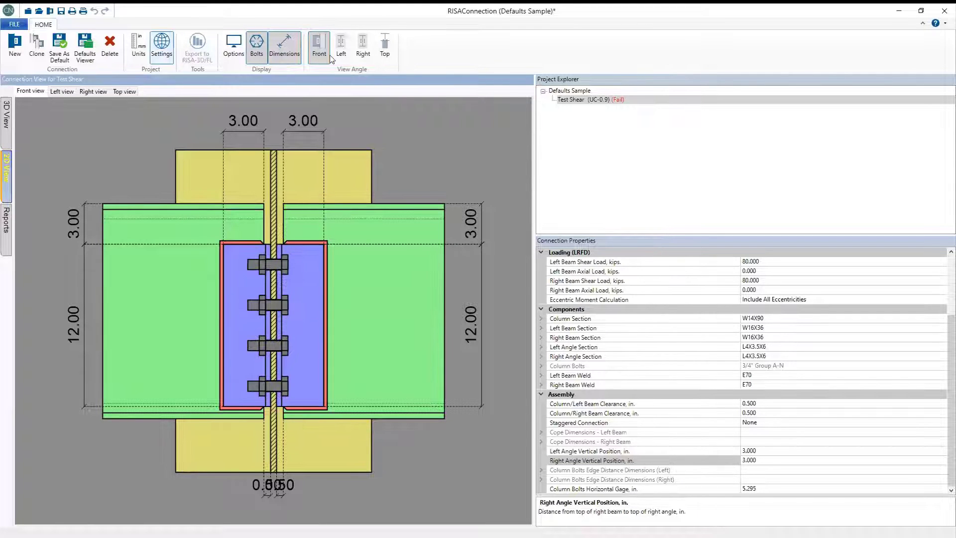
- Toggle the bolt and dimension display off and back on in the 2D front view, and inspect the left and right views
click(258, 52)
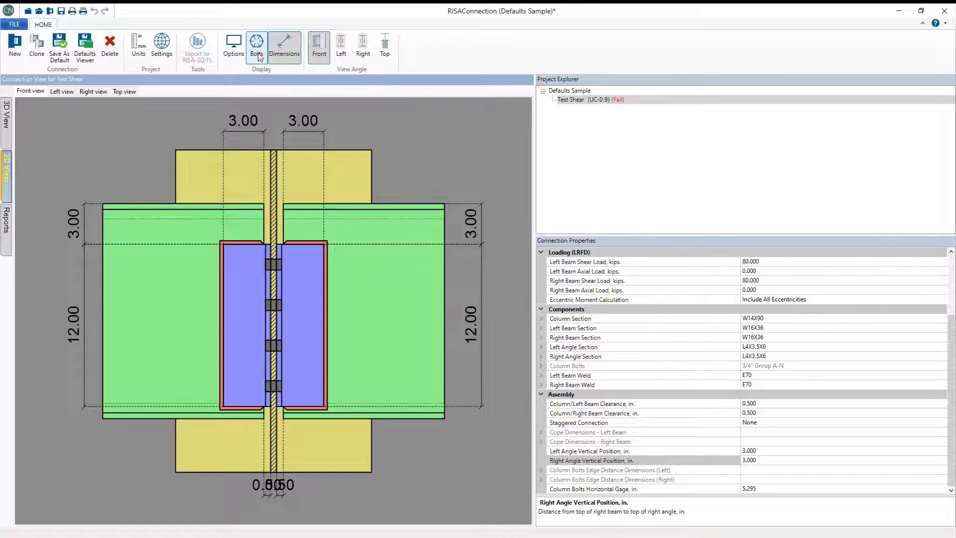
click(258, 54)
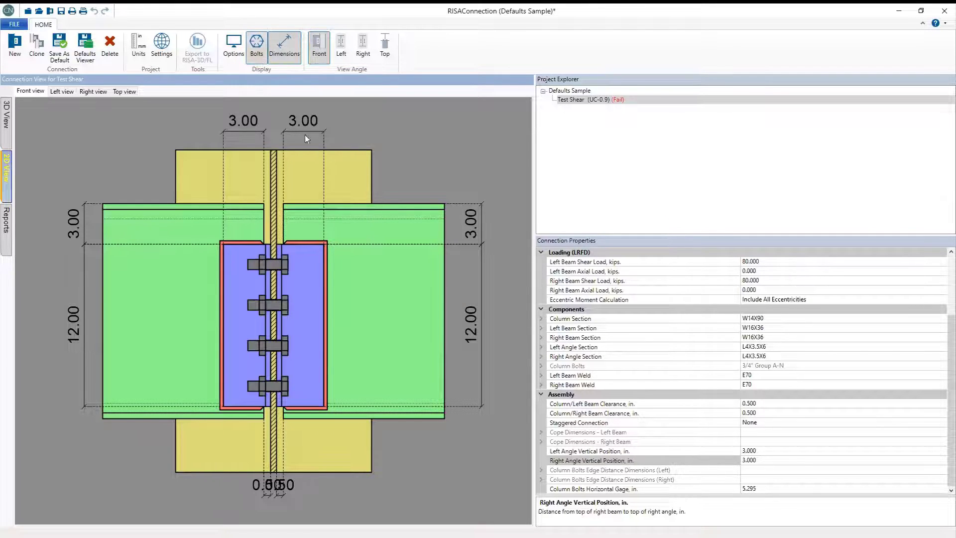
click(284, 46)
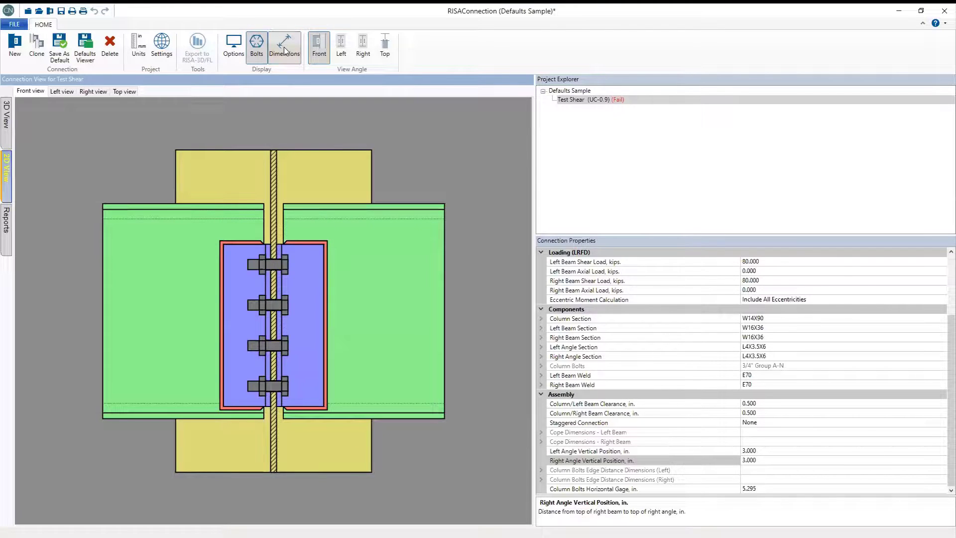
click(284, 47)
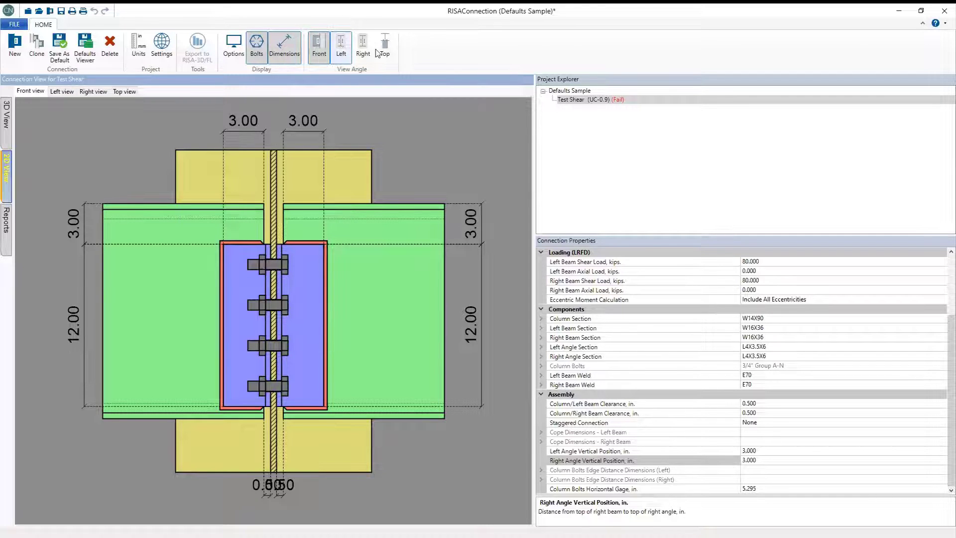
click(356, 49)
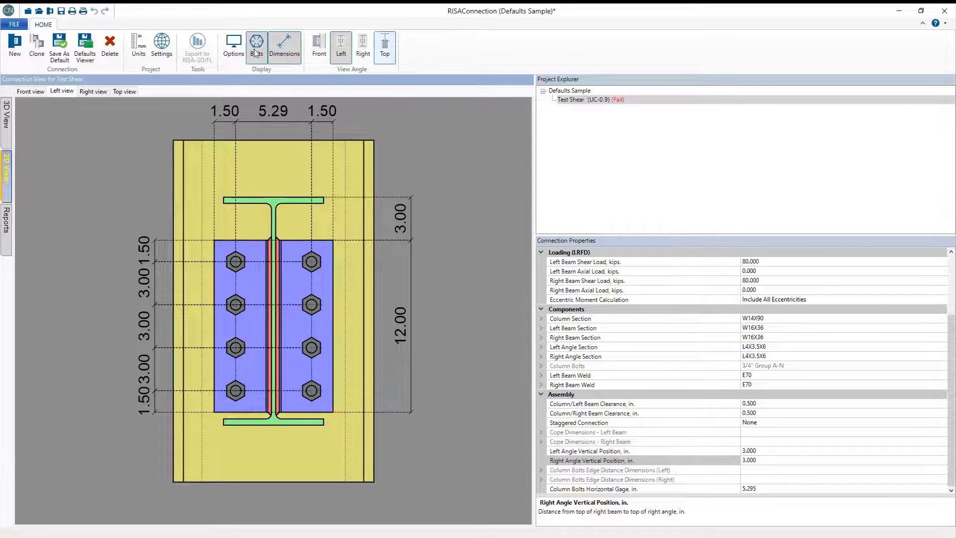
click(362, 49)
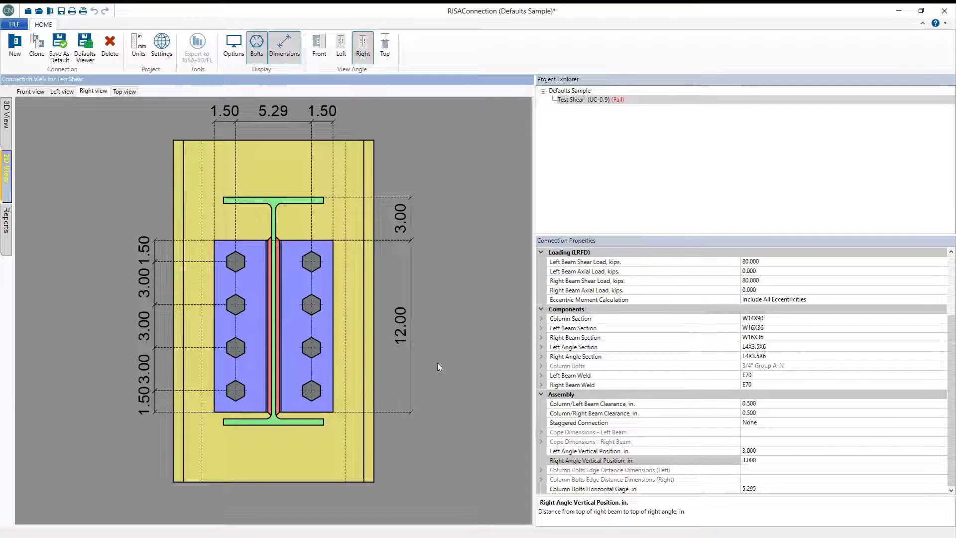
- Review the report summary for the connection and the limit state checks in the column connection report
click(7, 224)
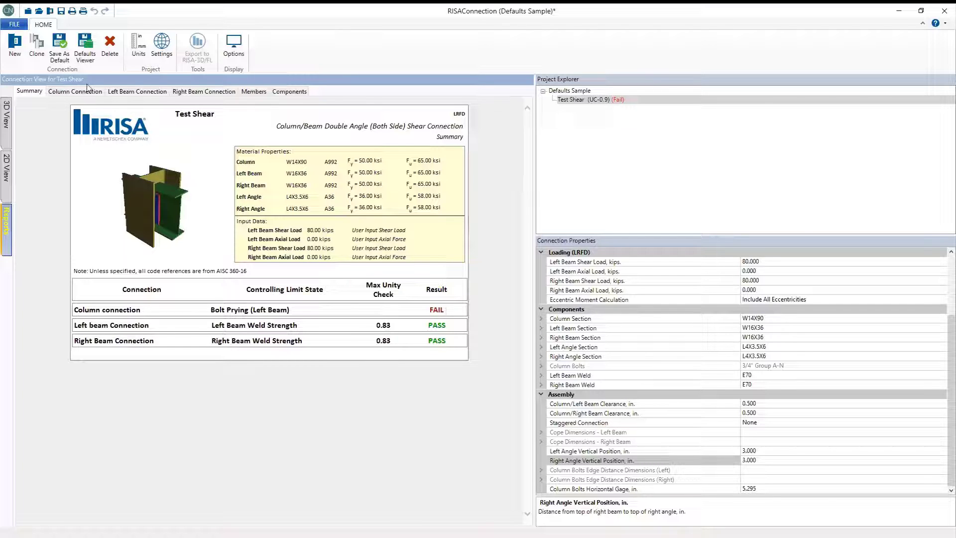
click(417, 312)
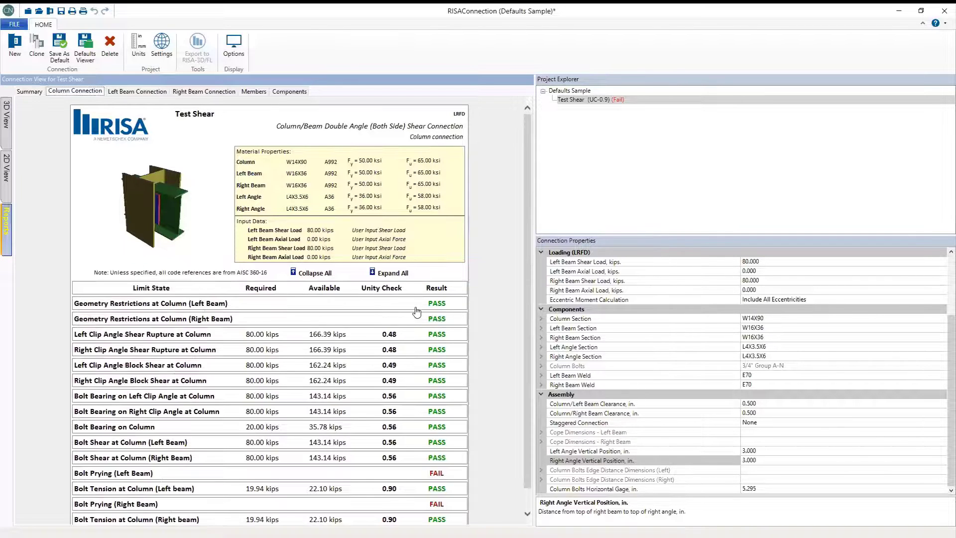
scroll(412, 324, down, 1)
click(391, 454)
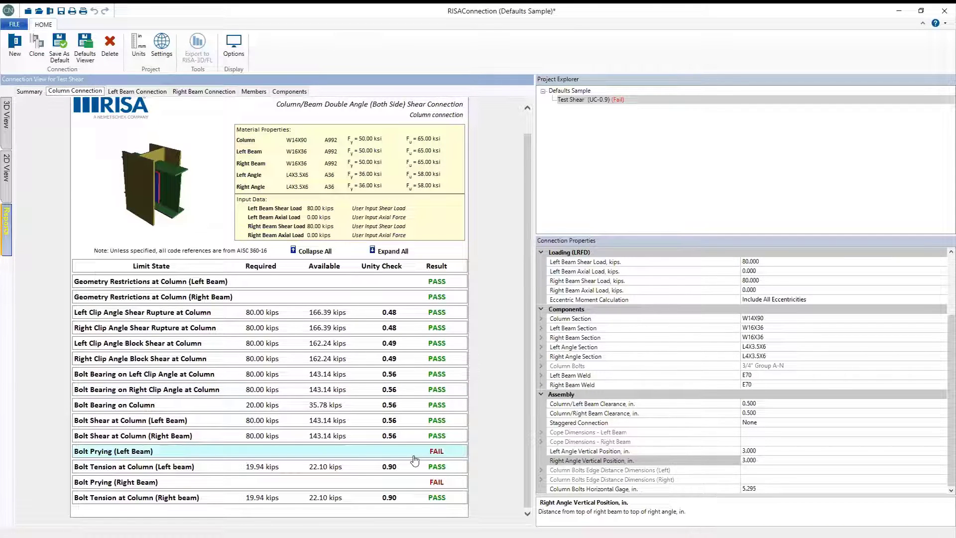
click(438, 450)
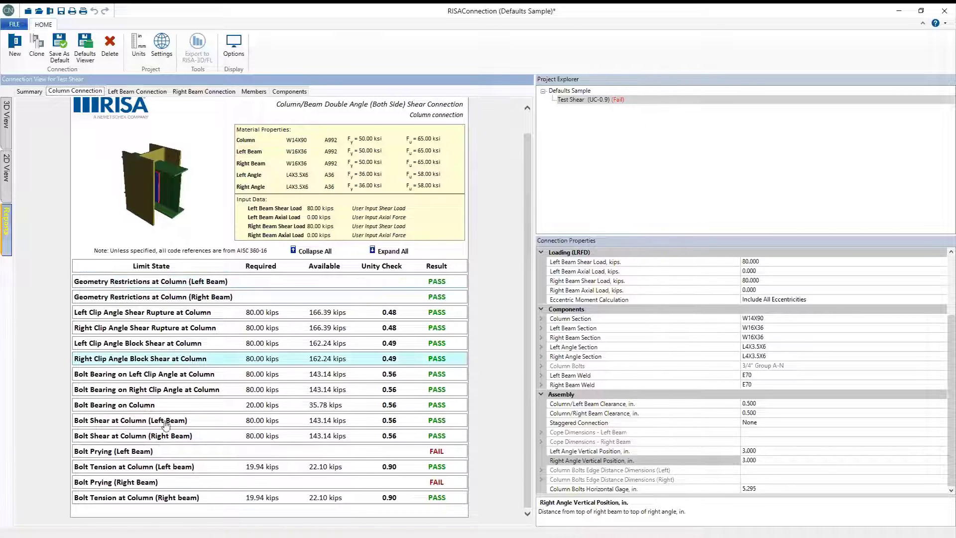
- Expand the Bolt Prying (Left Beam) check and examine its detailed calculations, including the angle leg thickness and prying force
click(168, 456)
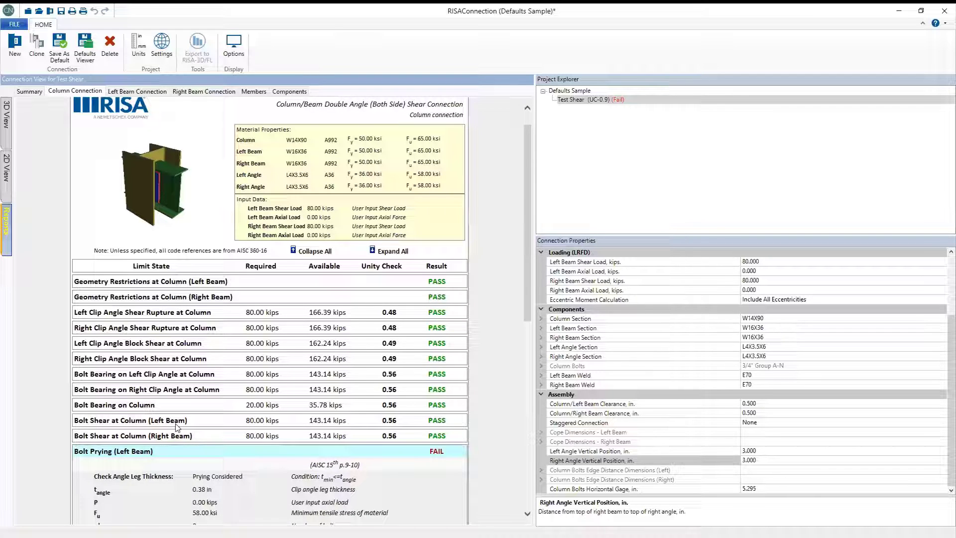
scroll(178, 427, down, 3)
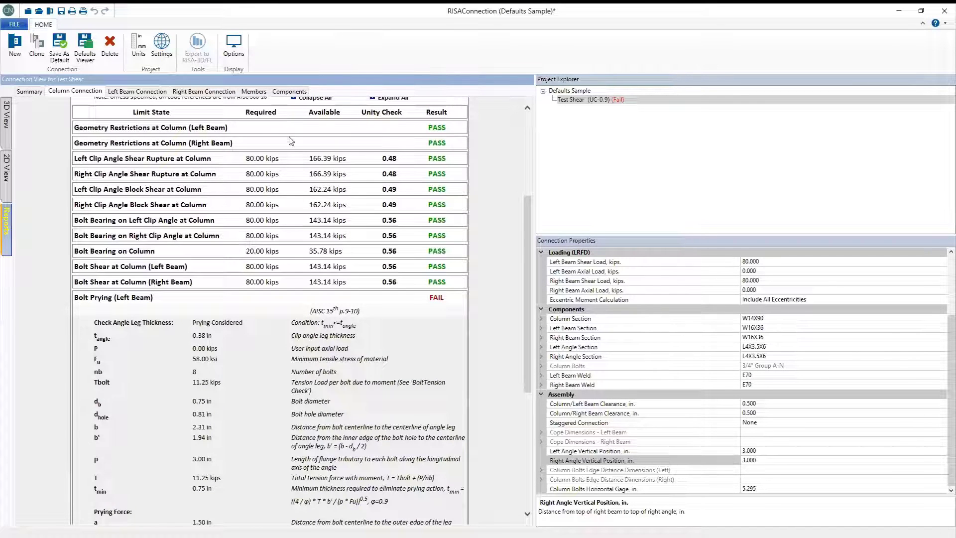
scroll(340, 175, down, 3)
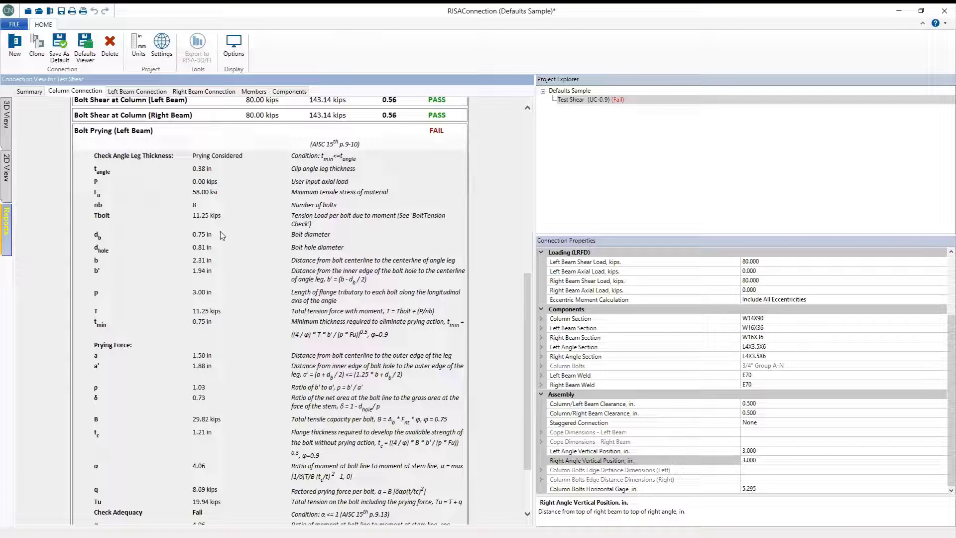
scroll(425, 175, up, 3)
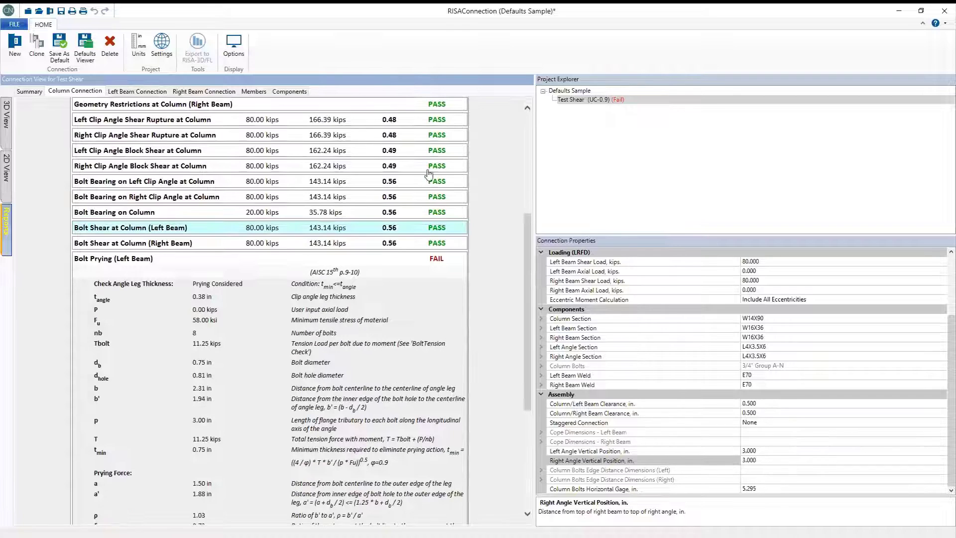
scroll(419, 338, up, 2)
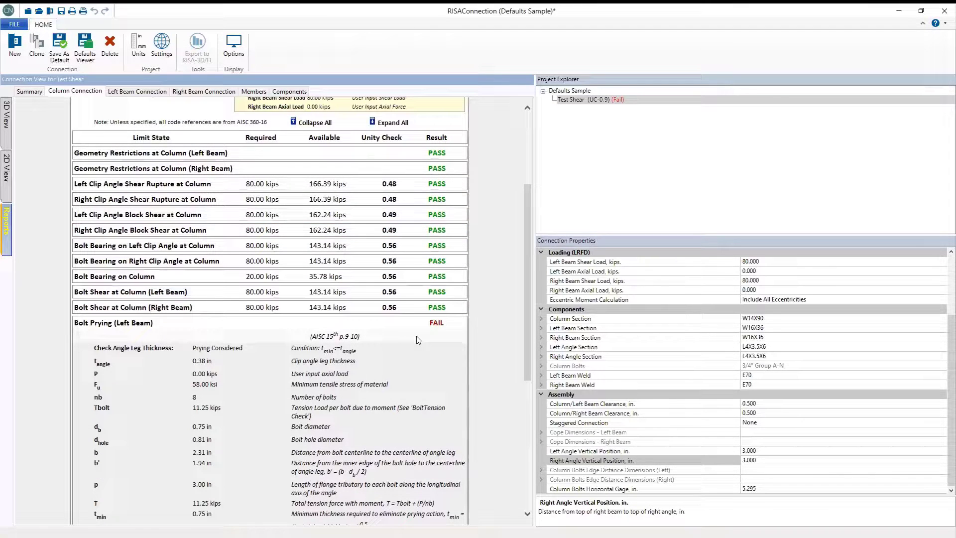
scroll(416, 336, down, 2)
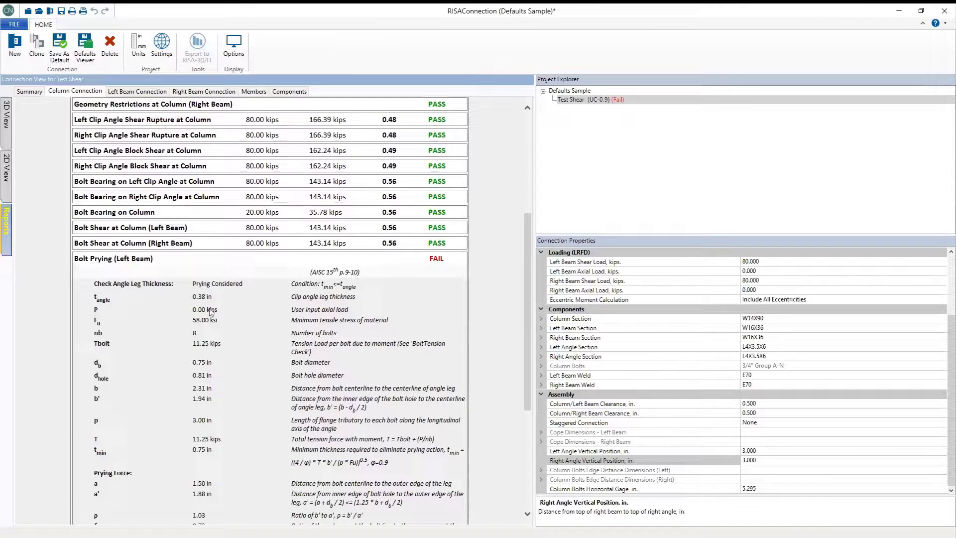
- Pick the left clip angle in the 3D model and inspect its material and angle orientation in the expanded section properties
click(7, 131)
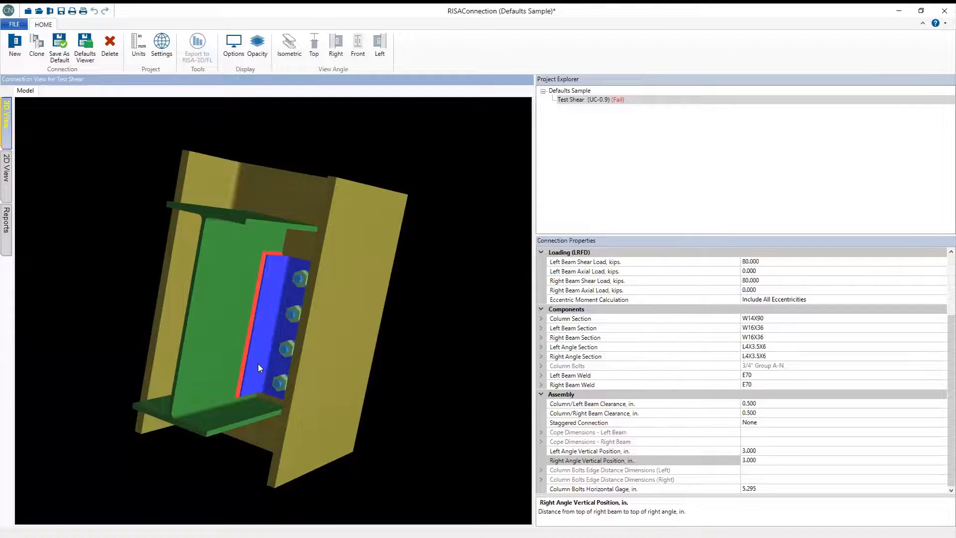
click(258, 368)
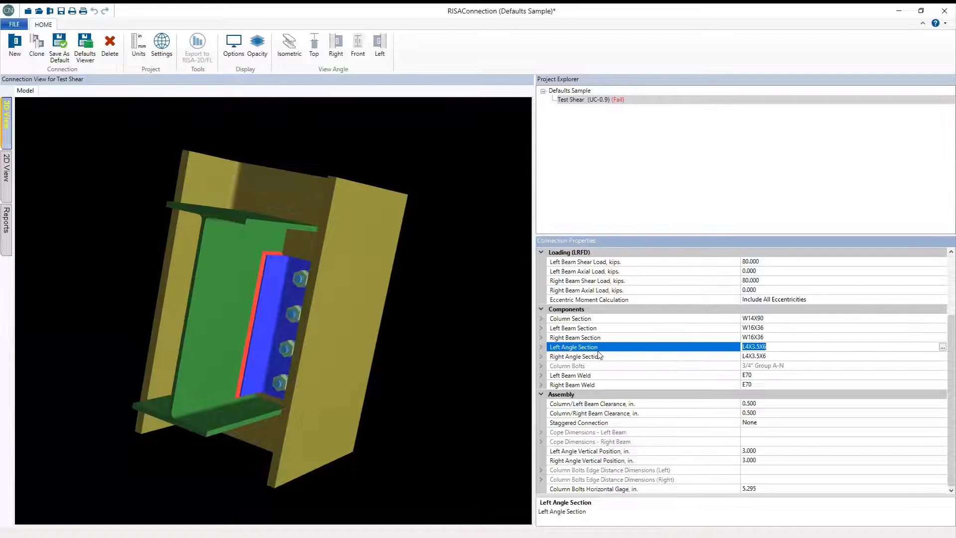
click(542, 347)
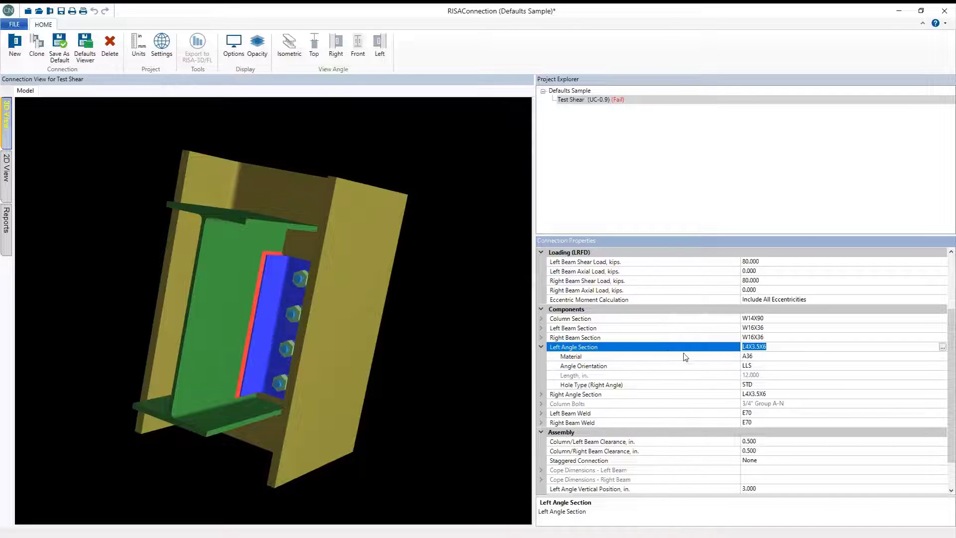
click(771, 357)
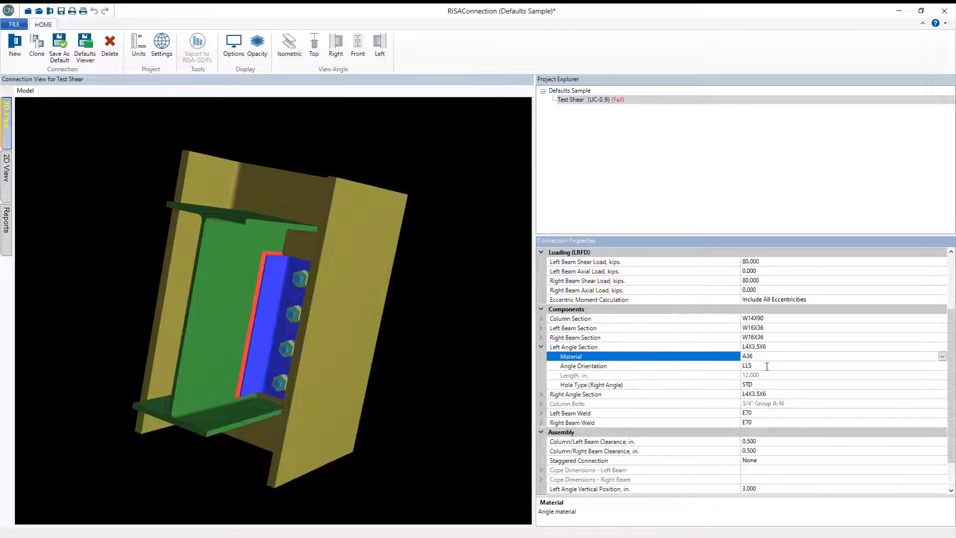
click(768, 366)
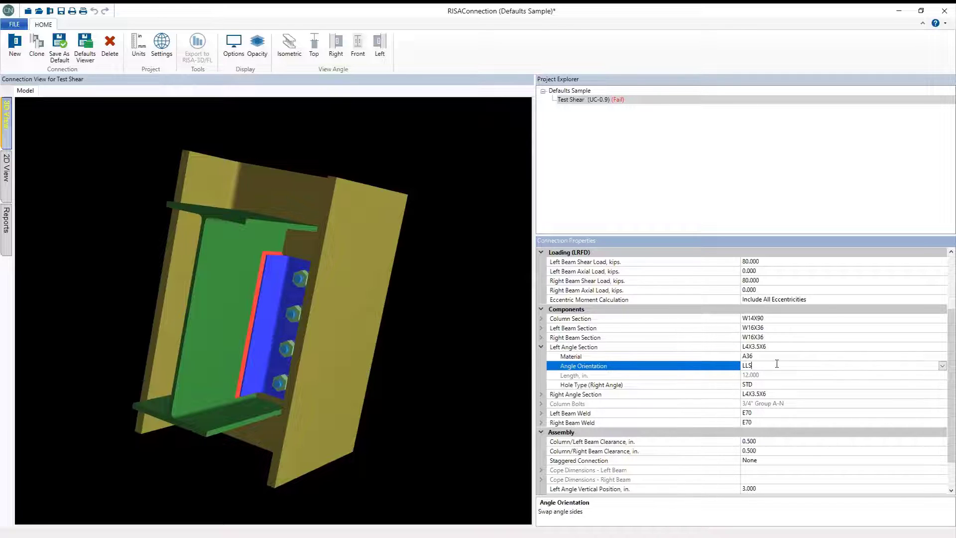
- Change the left angle section of the Test Shear connection to L4X3.5X8 from the AISC single angle shapes
click(941, 349)
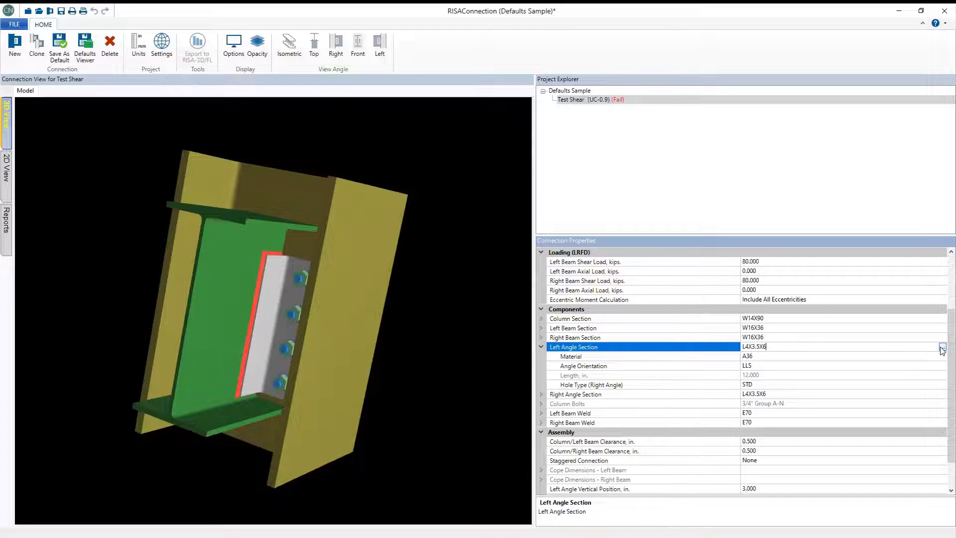
click(942, 348)
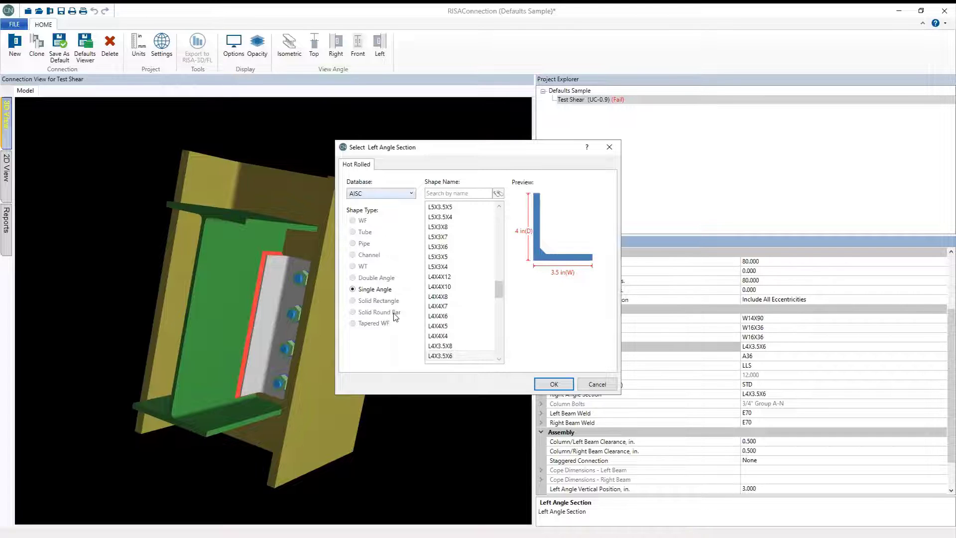
click(448, 346)
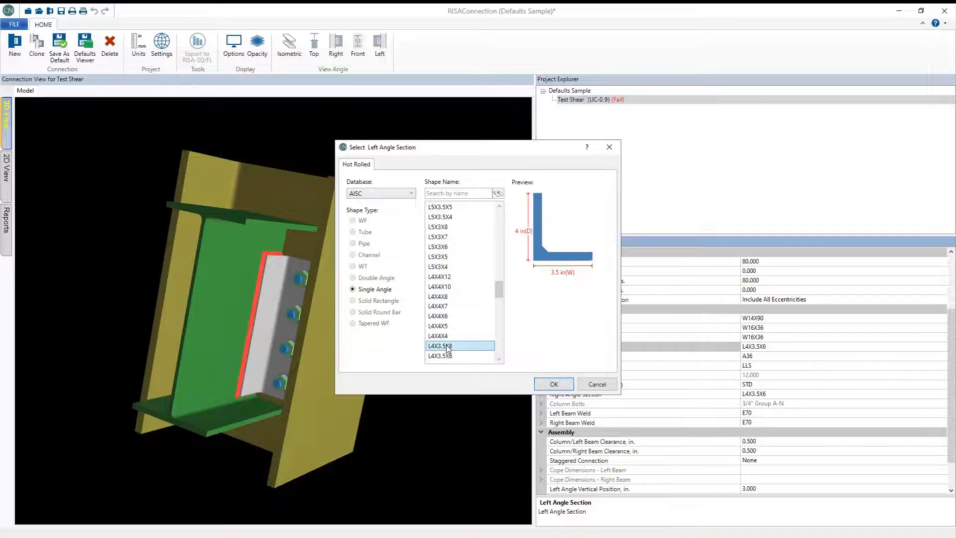
click(558, 385)
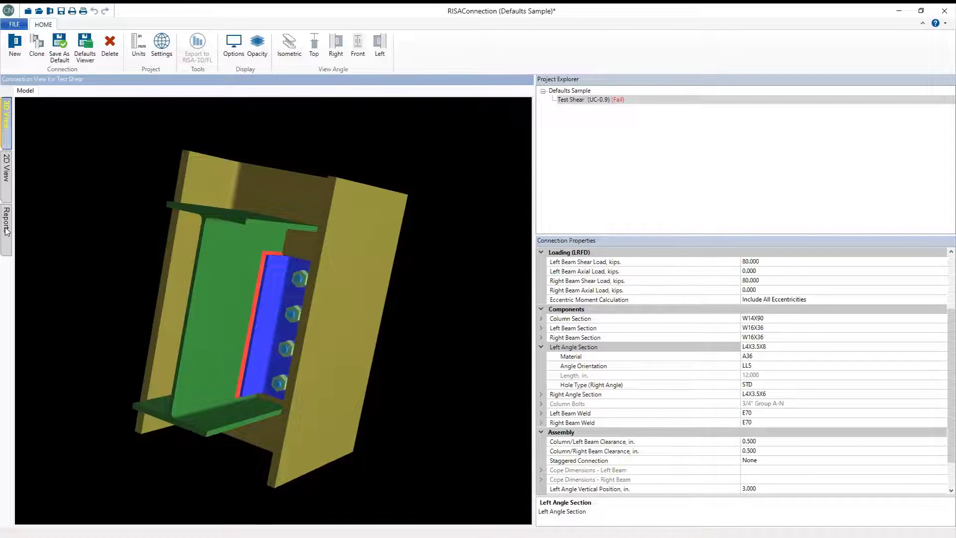
- Recheck the limit states and the Bolt Prying (Left Beam) calculations in the column connection report
click(406, 314)
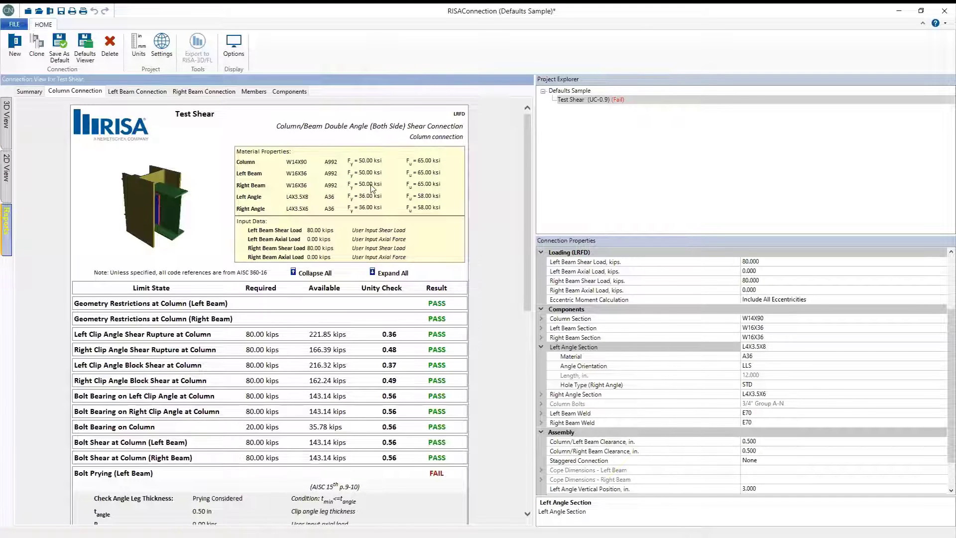
scroll(399, 199, down, 5)
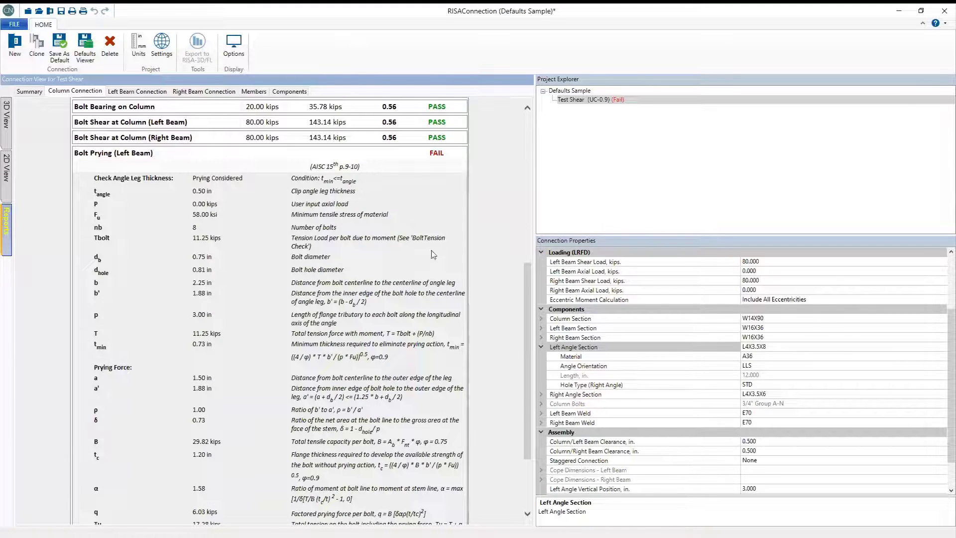
scroll(438, 369, up, 4)
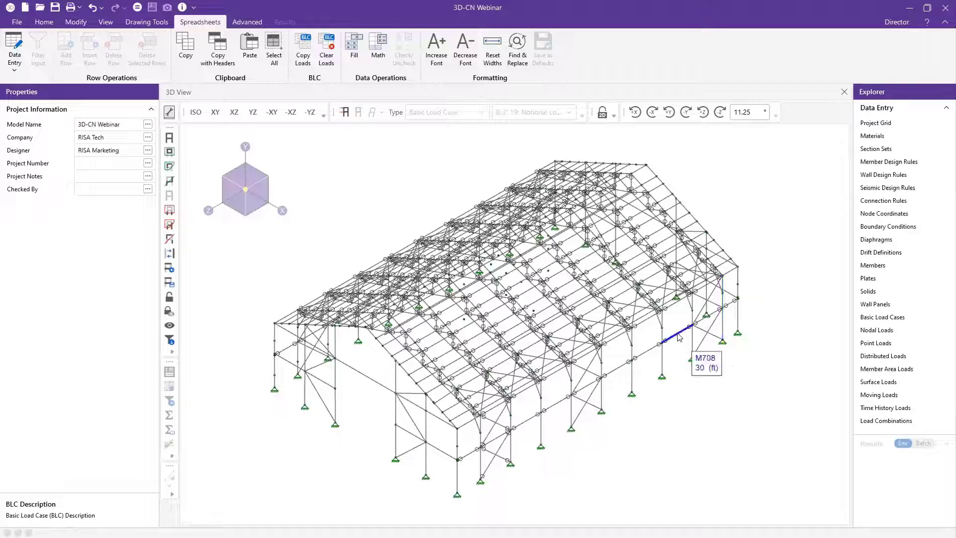
- Switch to the 3D-CN Webinar model in RISA-3D, select horizontal brace M134, and open the Connection Rules spreadsheet at a larger size
click(670, 299)
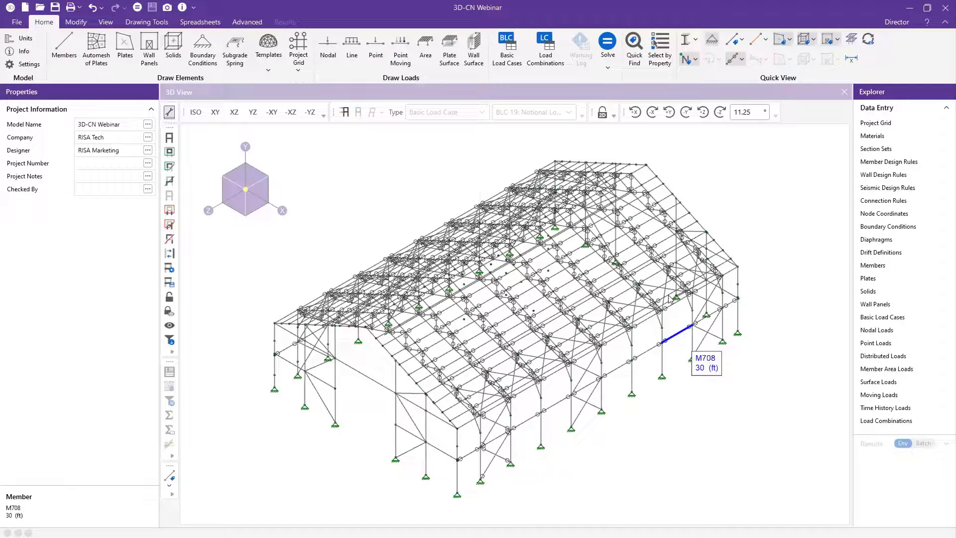
click(666, 295)
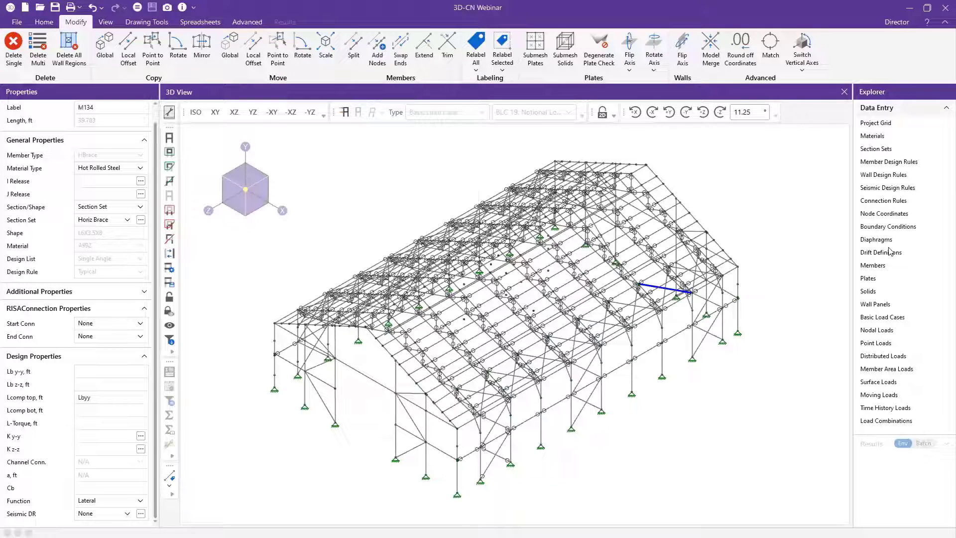
click(878, 201)
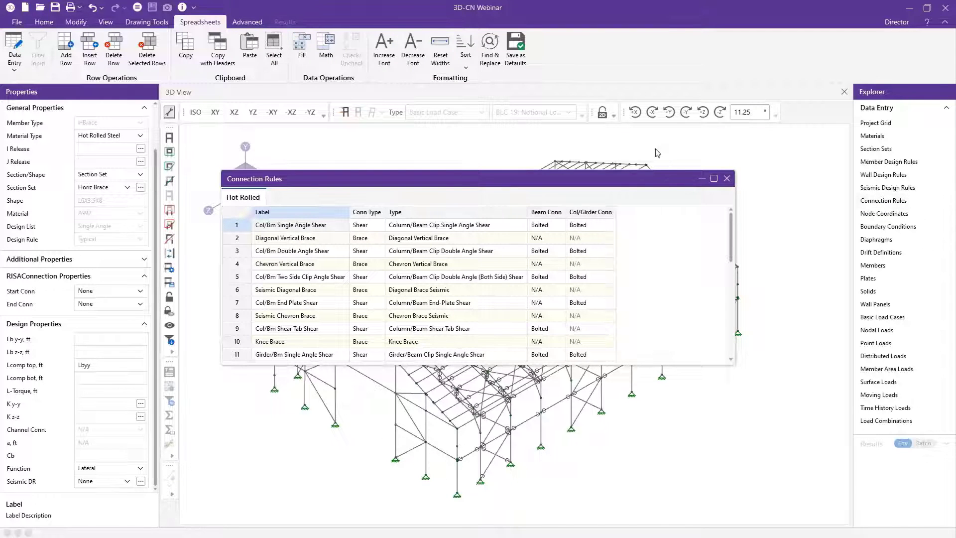
double_click(665, 178)
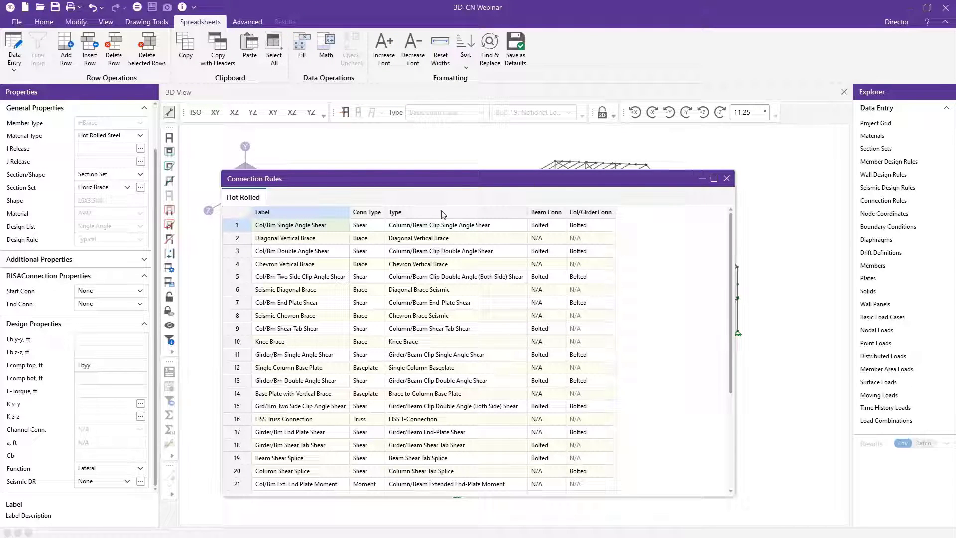
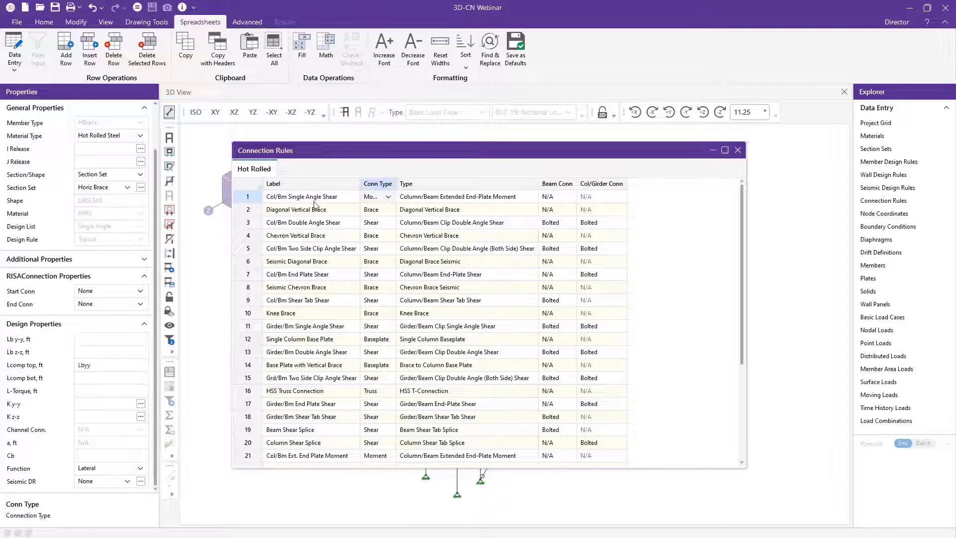
- Review the Conn Type and moment Type choices of the Col/Bm Single Angle Shear rule, and restore it to a Shear clip single angle connection
click(337, 200)
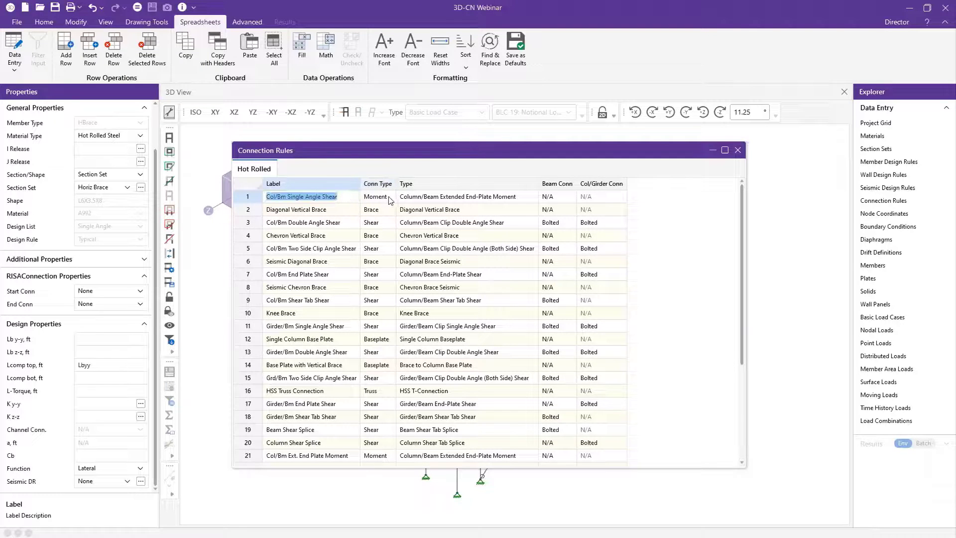
click(390, 199)
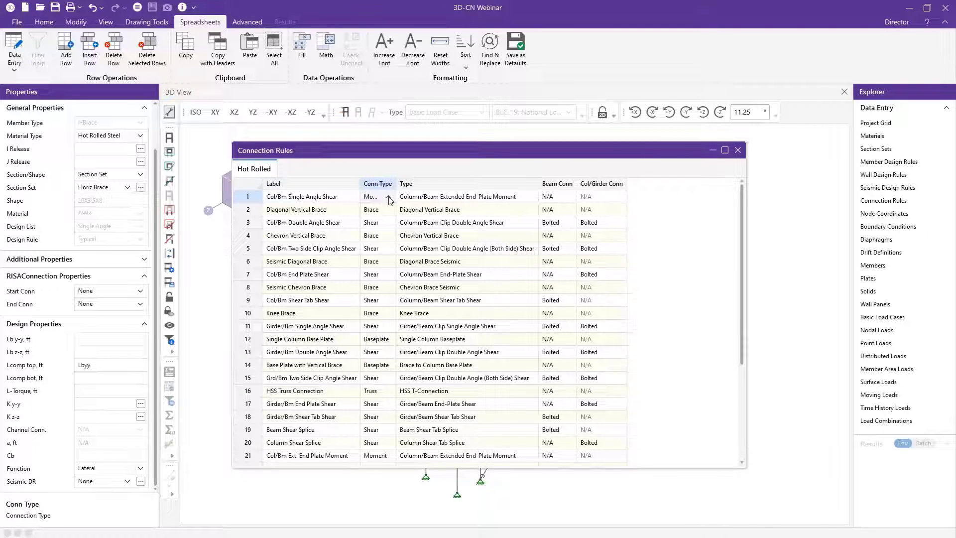
click(389, 196)
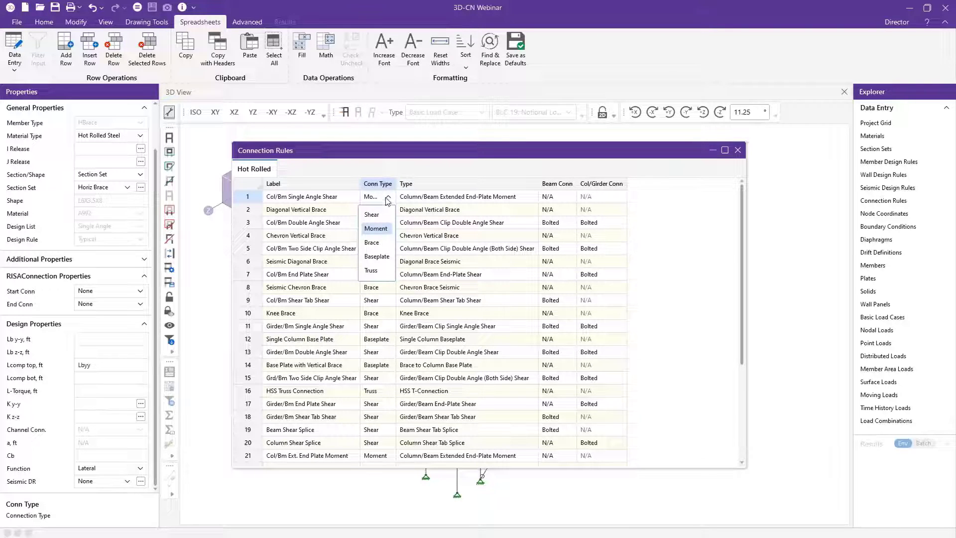
click(525, 198)
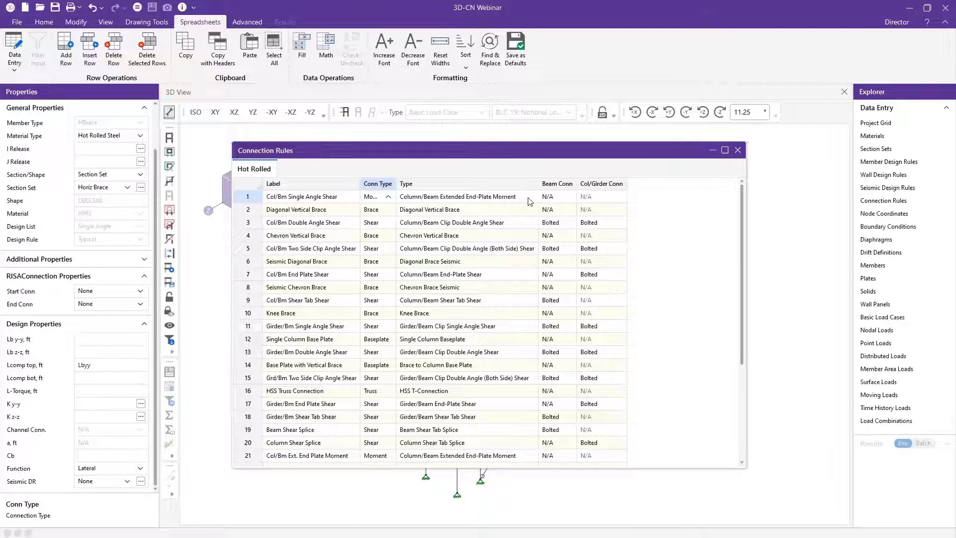
click(531, 200)
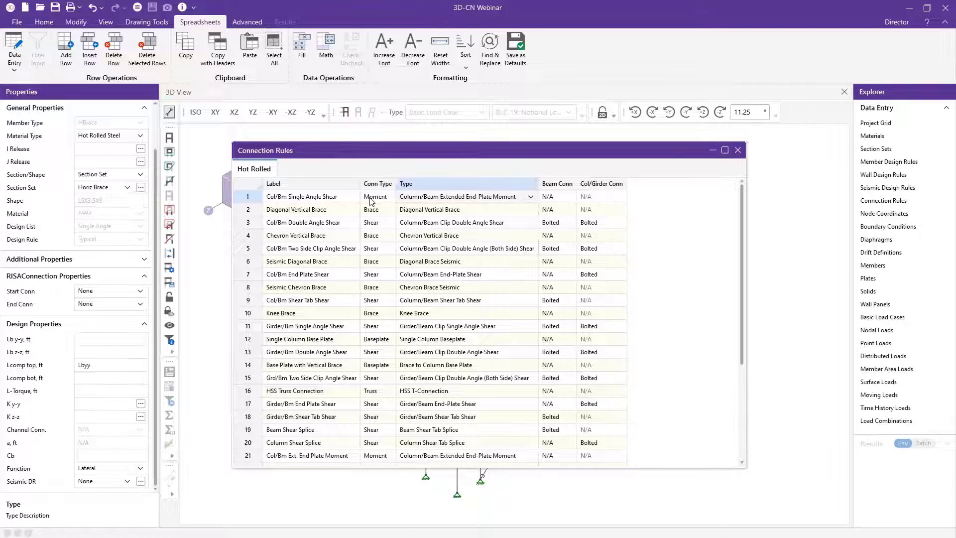
click(530, 198)
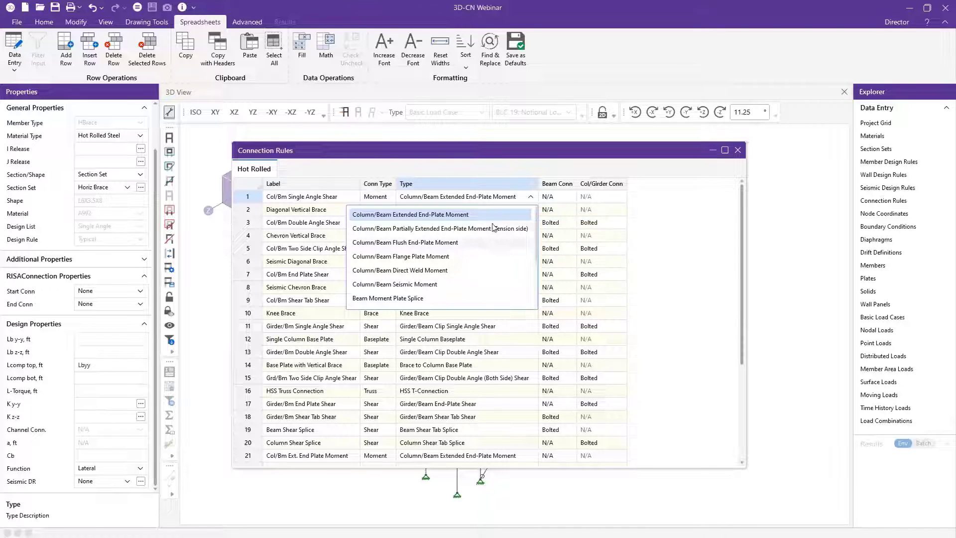
click(389, 199)
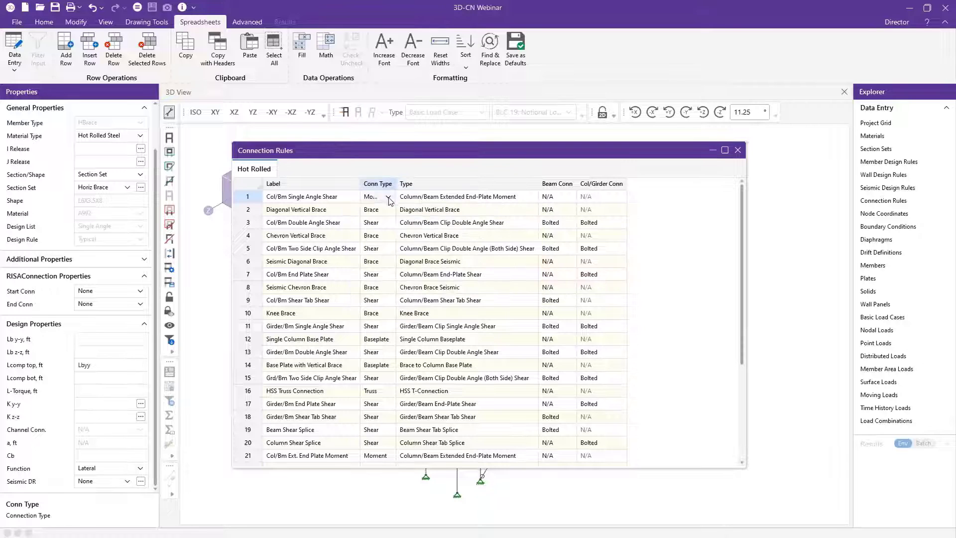
key(ctrl+z)
- Review the available Beam Conn and Col/Girder Conn options for the Col/Bm Single Angle Shear rule
click(570, 196)
click(569, 196)
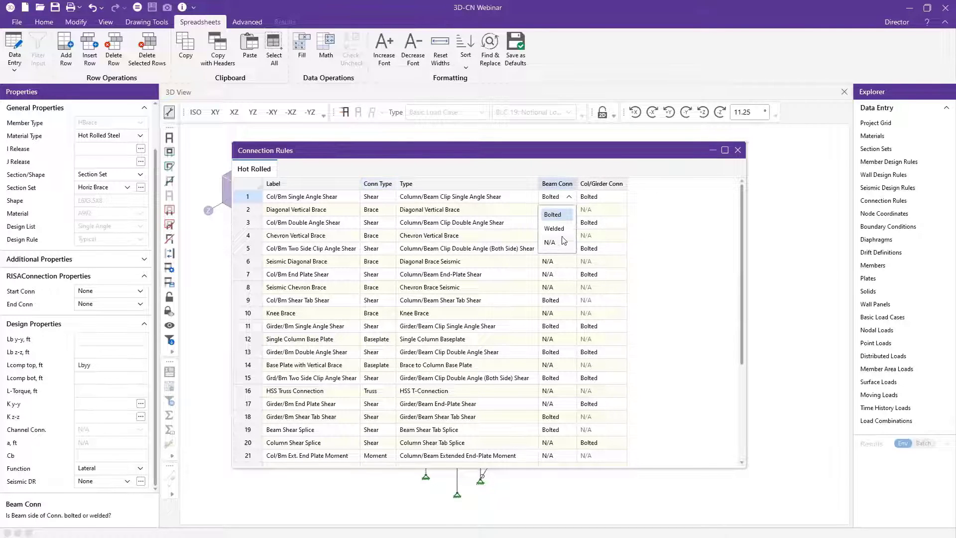
click(616, 202)
click(621, 199)
click(621, 197)
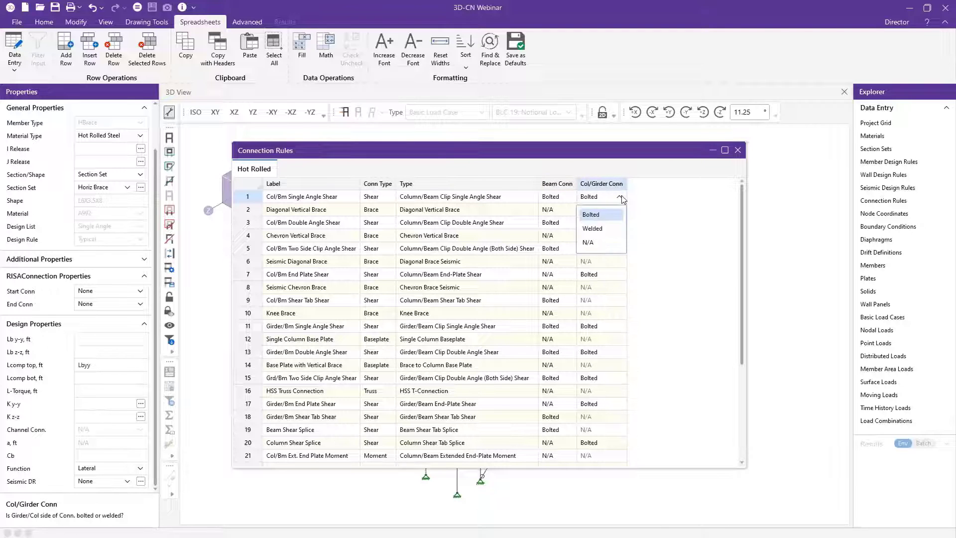
click(621, 197)
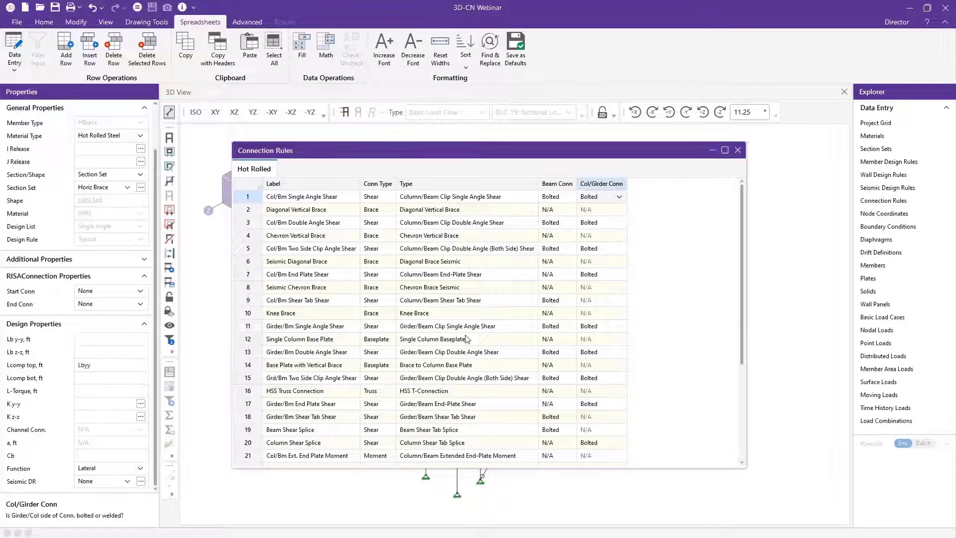
- Add a new rule at the end of the Connection Rules list and label it "Examle Conn"
scroll(467, 339, down, 4)
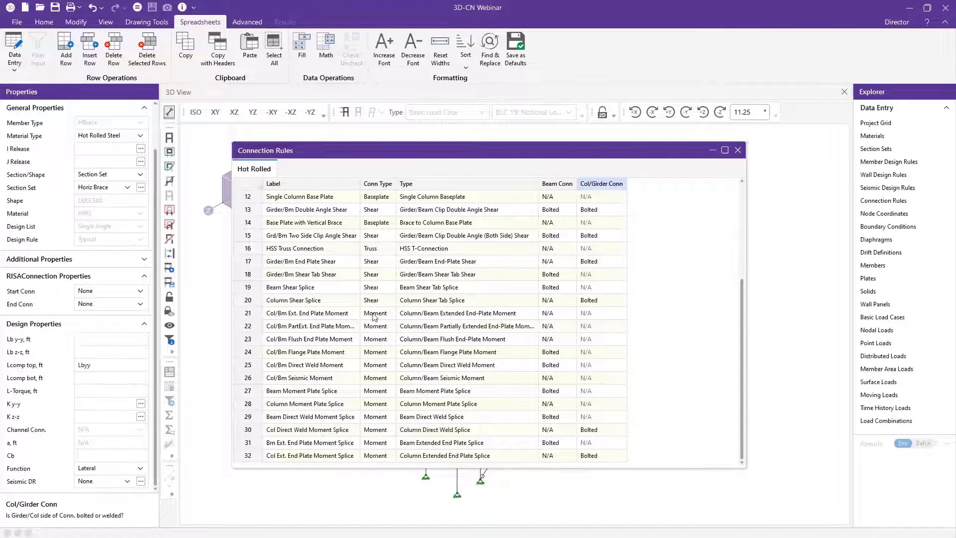
scroll(408, 327, up, 4)
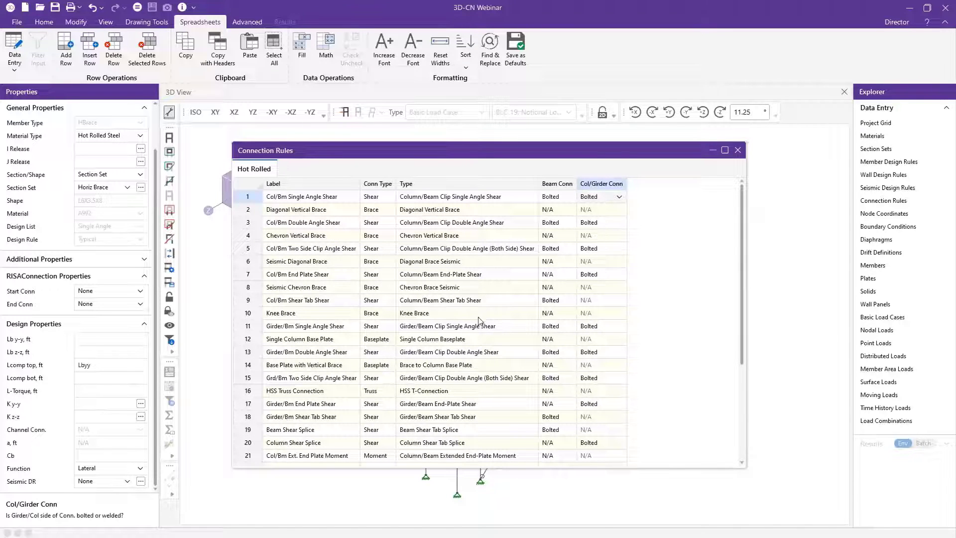
scroll(438, 371, down, 4)
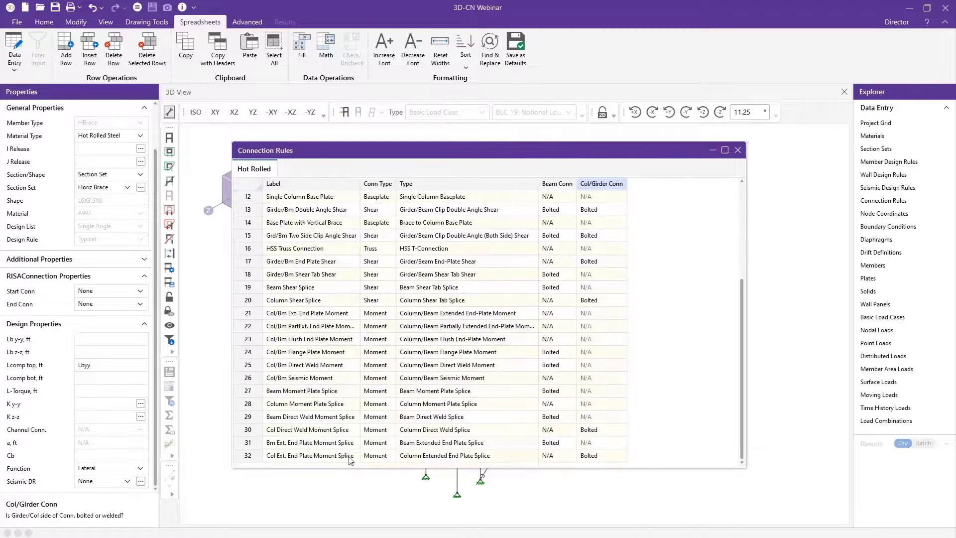
click(350, 457)
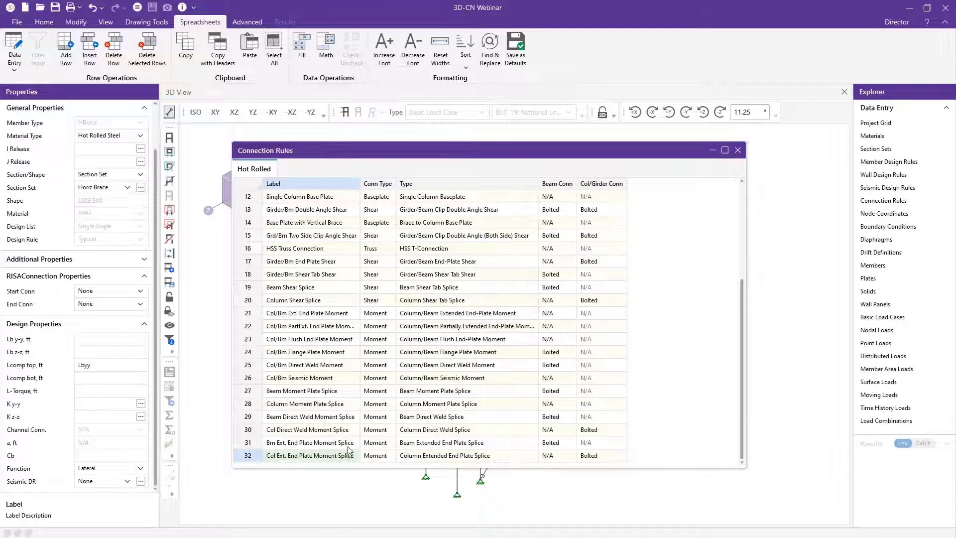
key(Down)
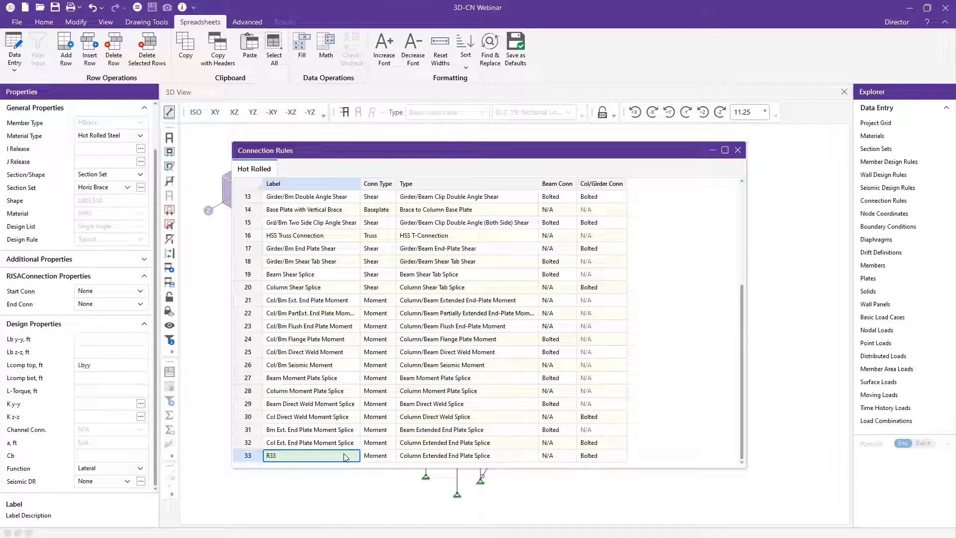
double_click(271, 457)
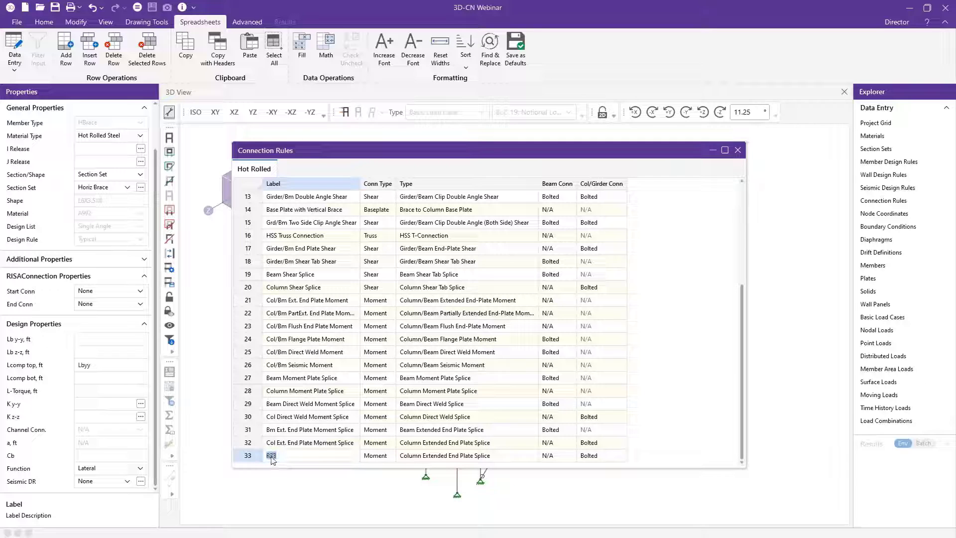
click(277, 456)
text(Examle Conn)
- Review the Conn Type and Type choices of the Examle Conn rule, and look over the full list of connection rules
click(388, 458)
click(389, 457)
click(532, 458)
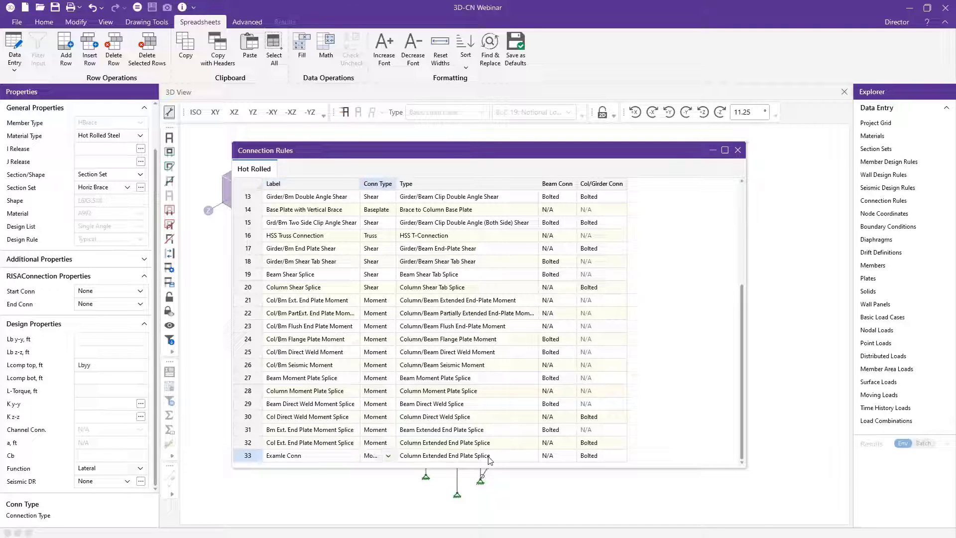
click(533, 460)
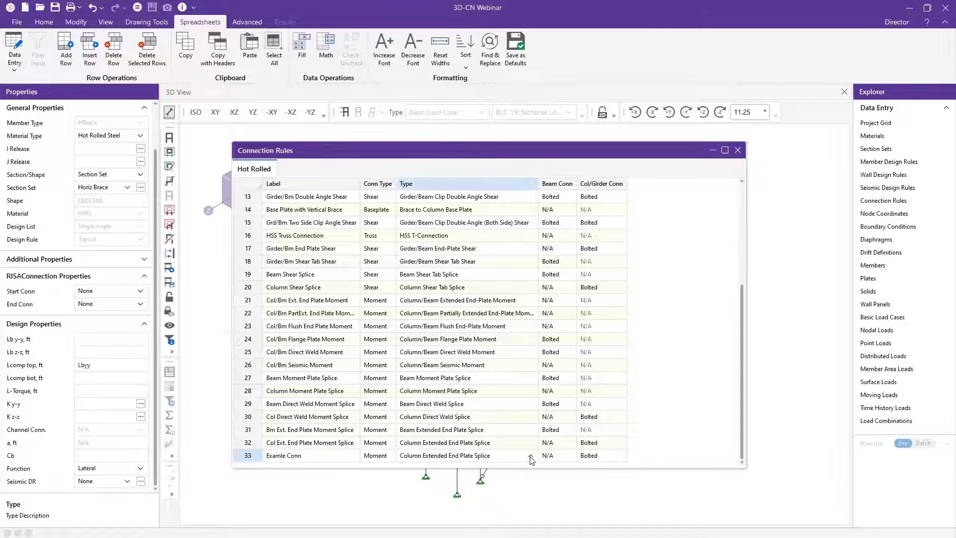
click(531, 458)
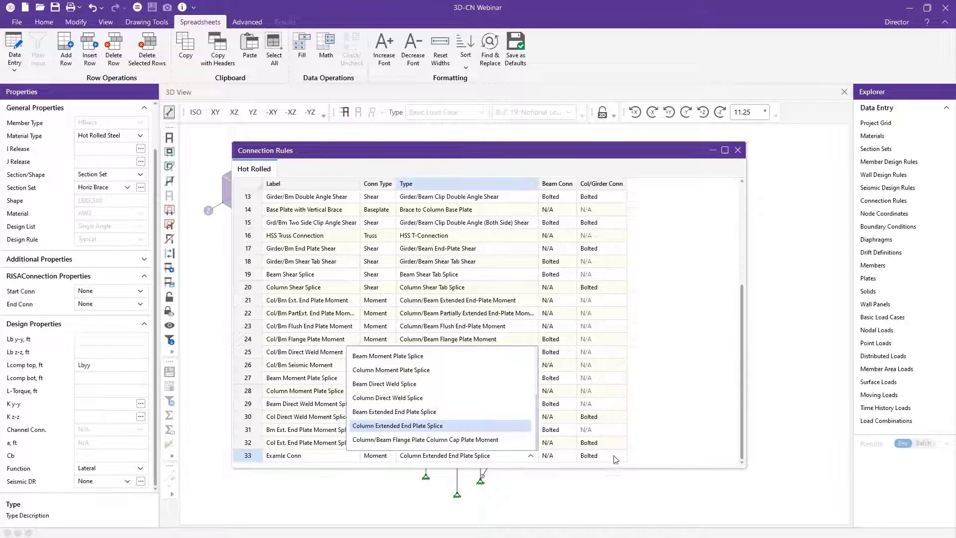
click(555, 353)
scroll(432, 416, up, 4)
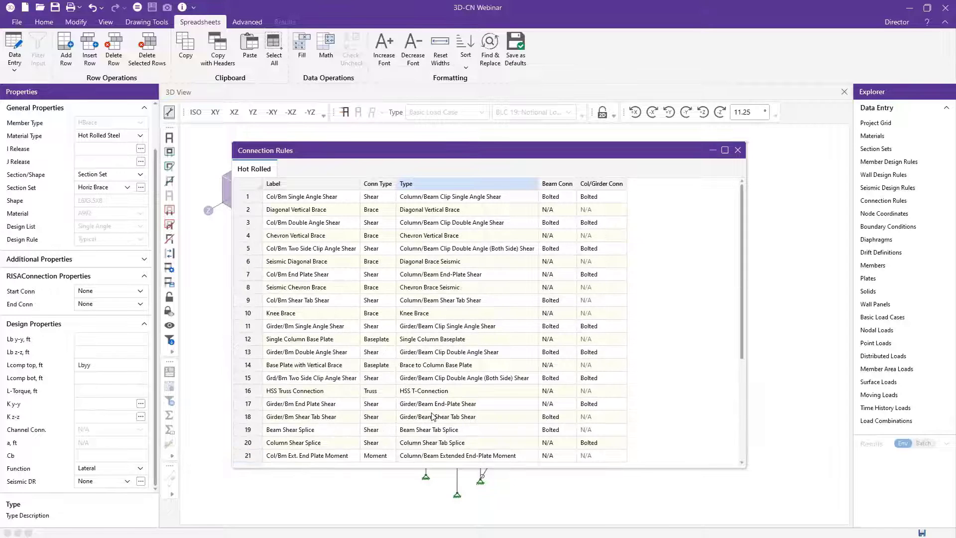
scroll(432, 417, down, 4)
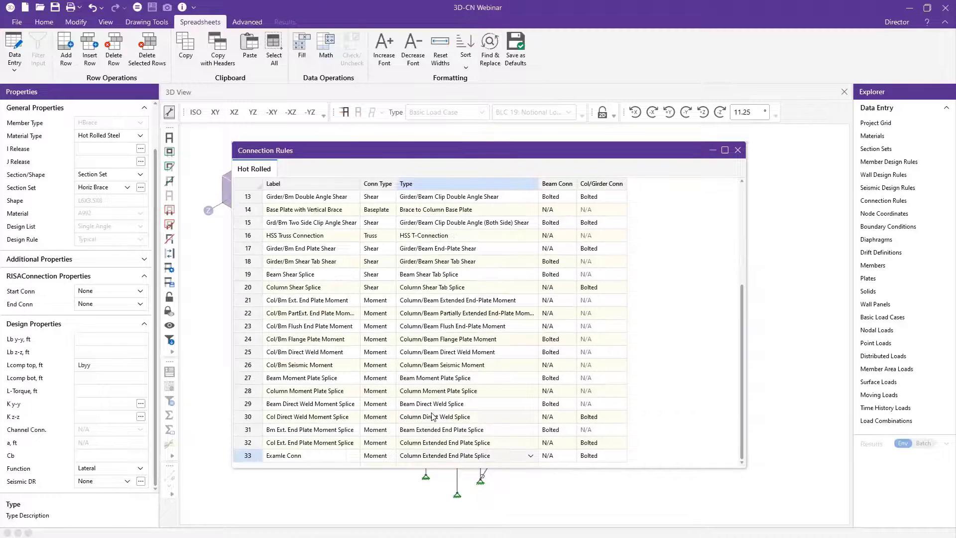
scroll(432, 417, up, 4)
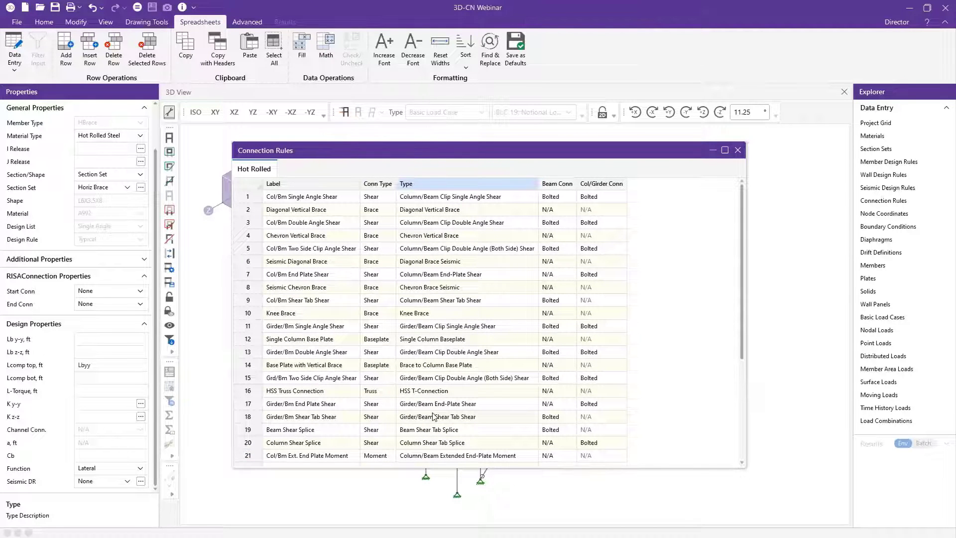
scroll(432, 417, down, 4)
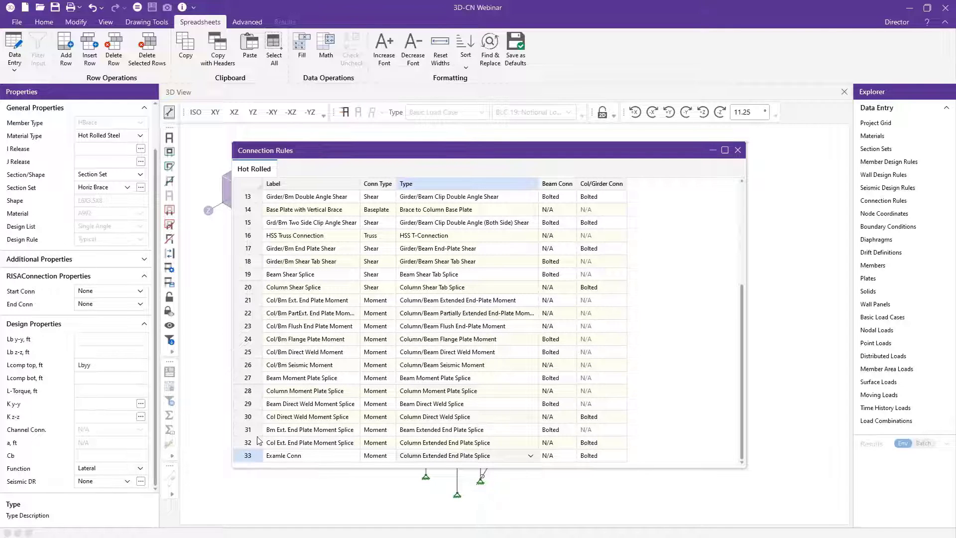
- Delete the connection rules in rows 21 to 33, including Examle Conn, and those in rows 17 to 20, and close the Connection Rules spreadsheet
drag(252, 299, 254, 457)
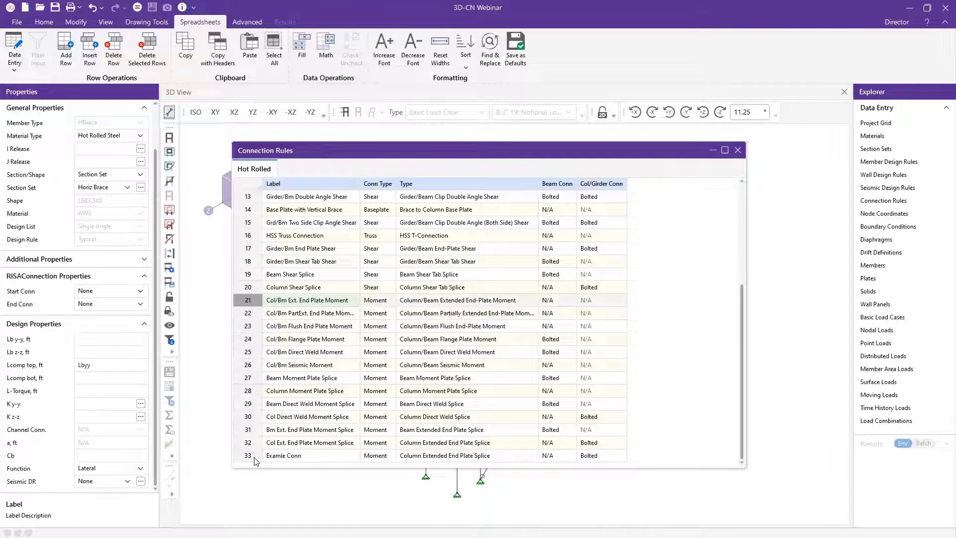
right_click(250, 302)
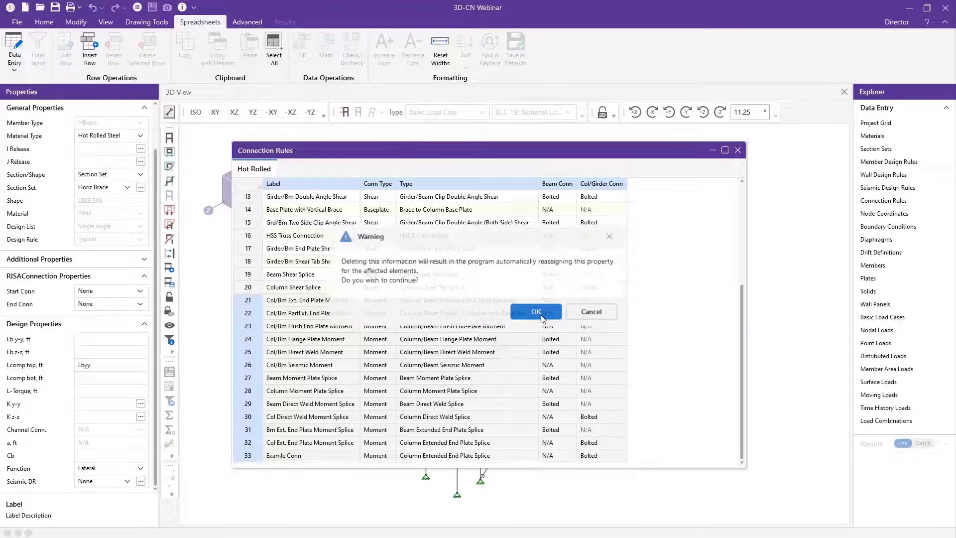
click(541, 314)
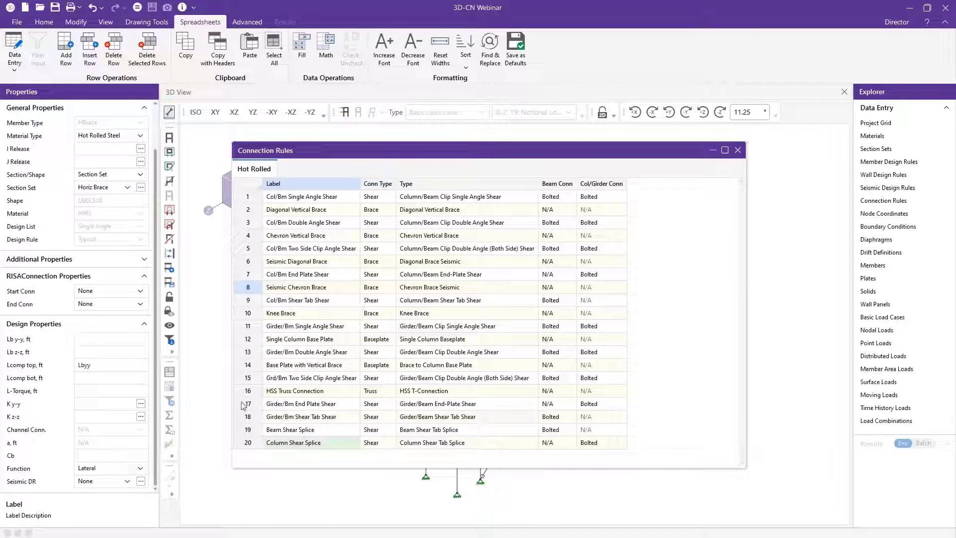
drag(247, 442, 248, 408)
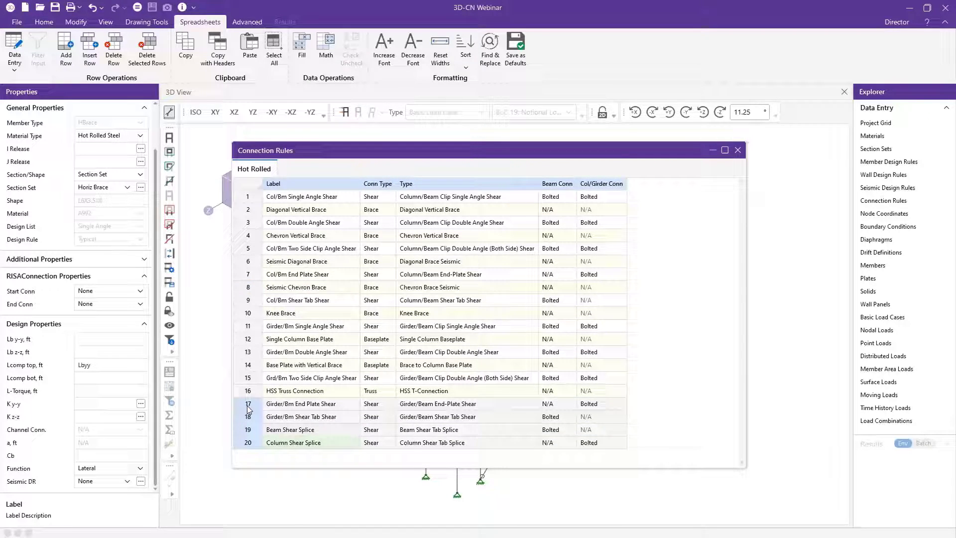
right_click(247, 405)
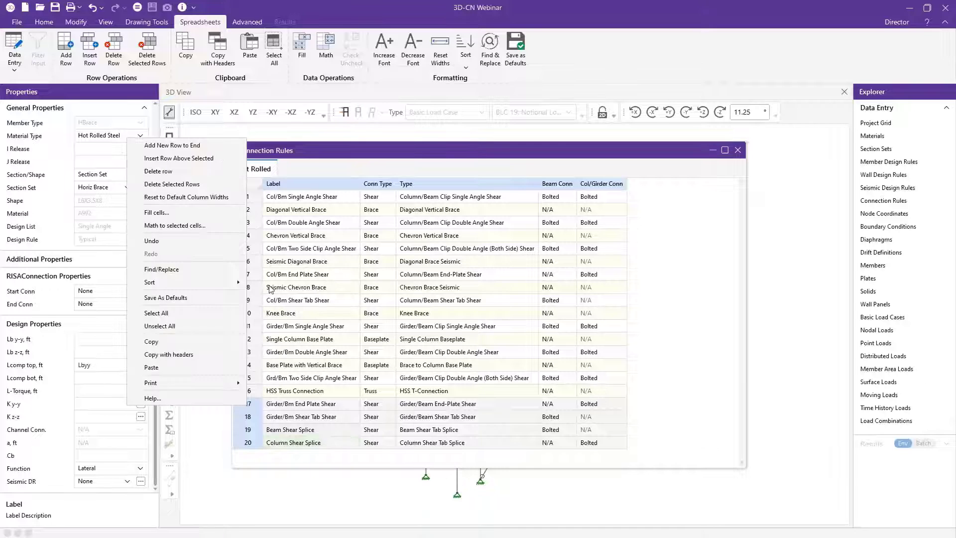
click(174, 186)
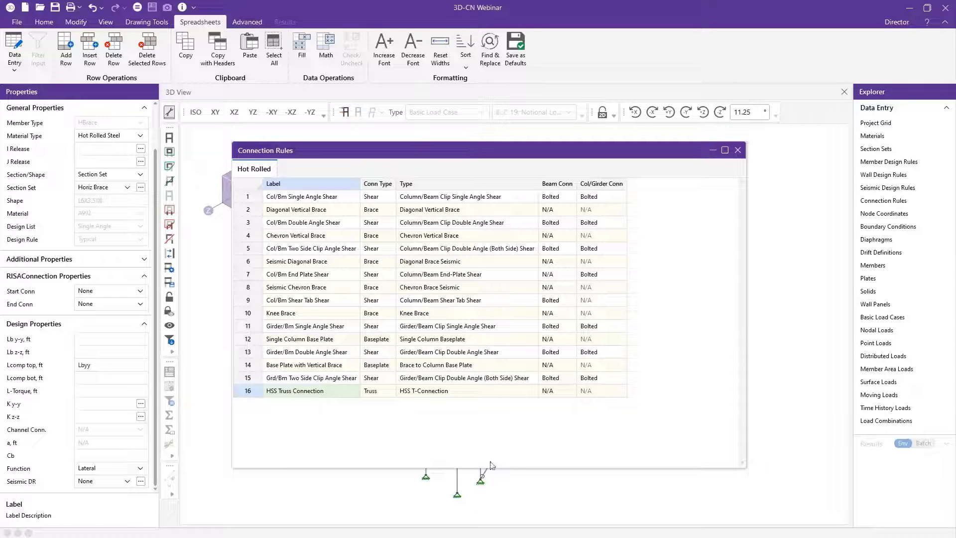
click(498, 468)
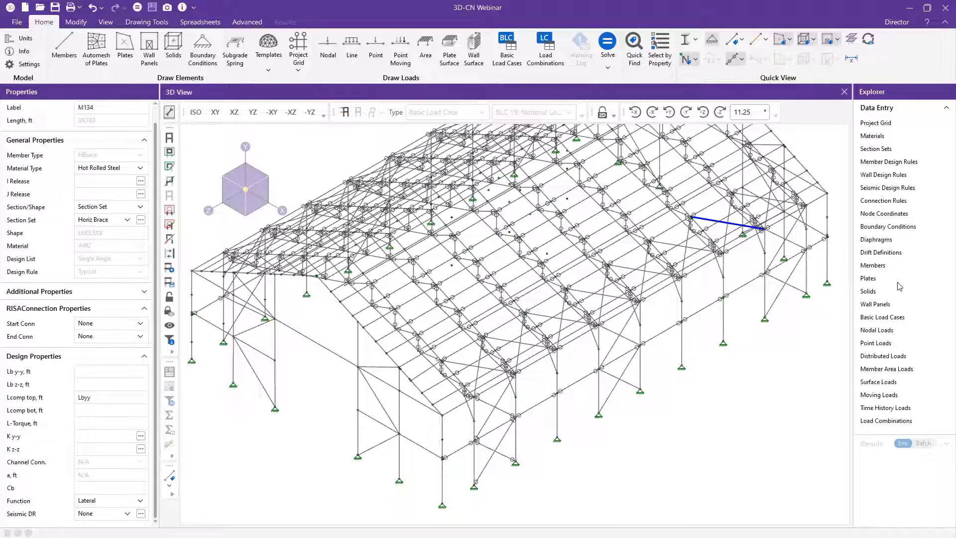
- Review the Start Conn and End Conn rule choices for member M3 in the RISAConnection data of the Members spreadsheet
click(875, 268)
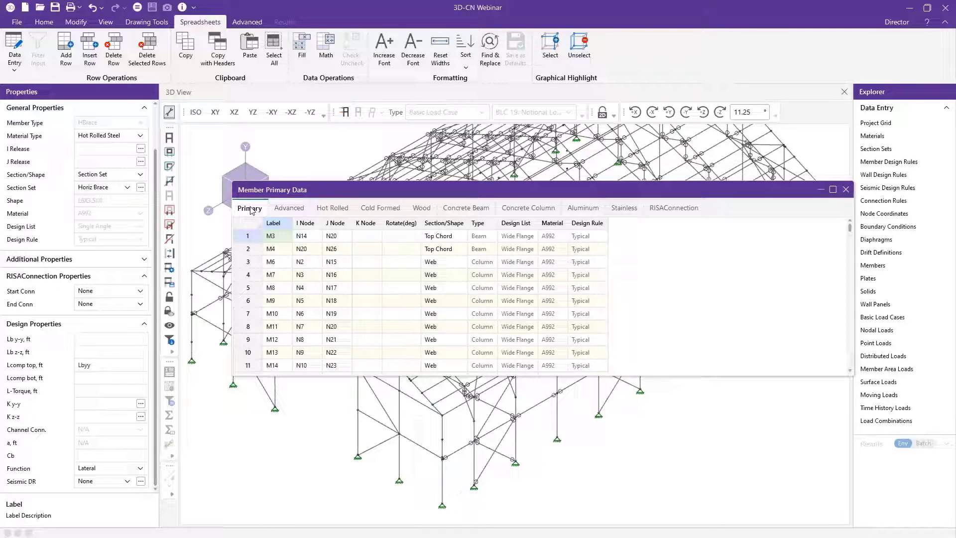
click(673, 208)
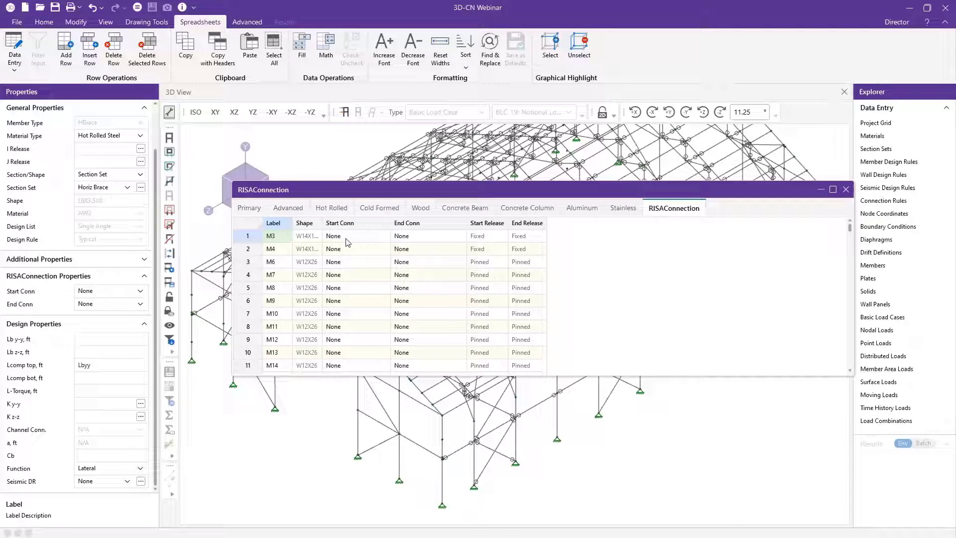
click(385, 238)
click(384, 237)
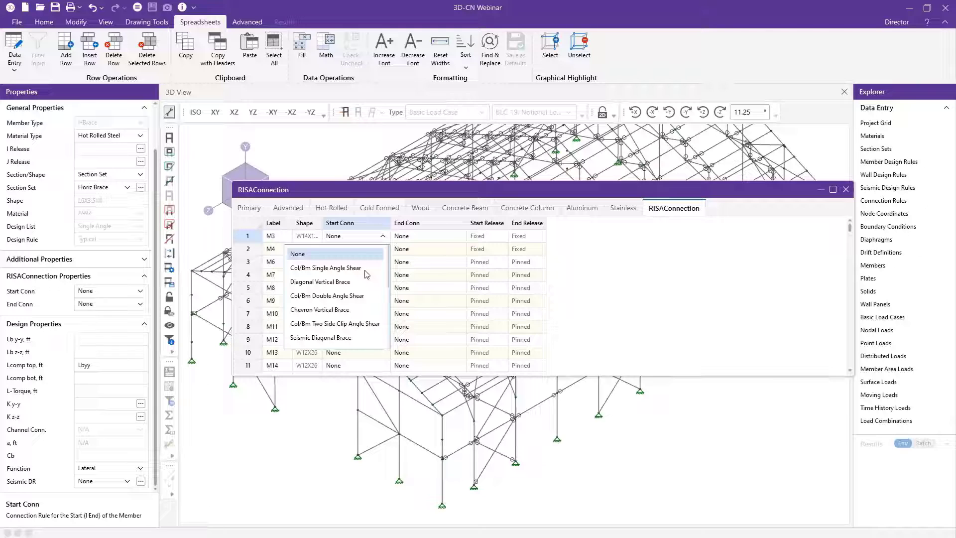
scroll(355, 296, down, 2)
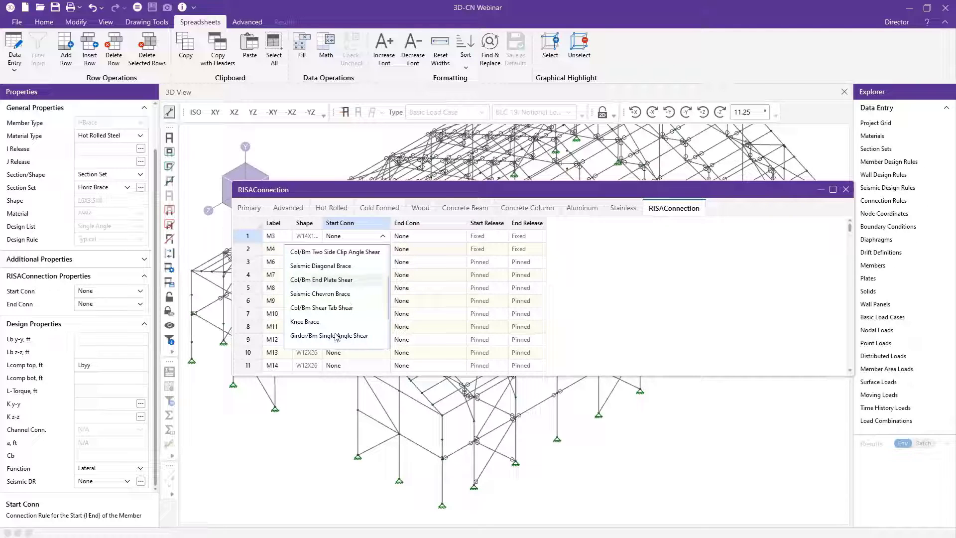
click(459, 241)
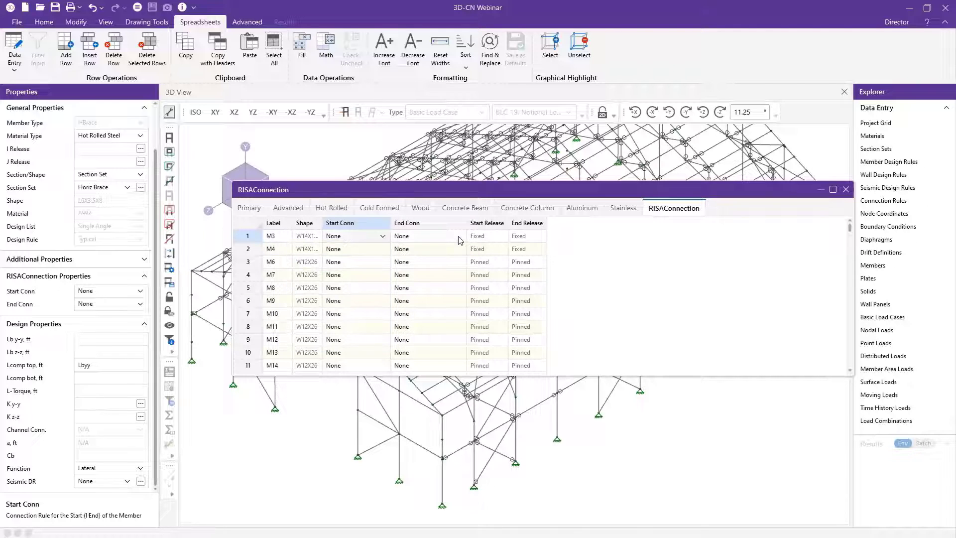
click(459, 237)
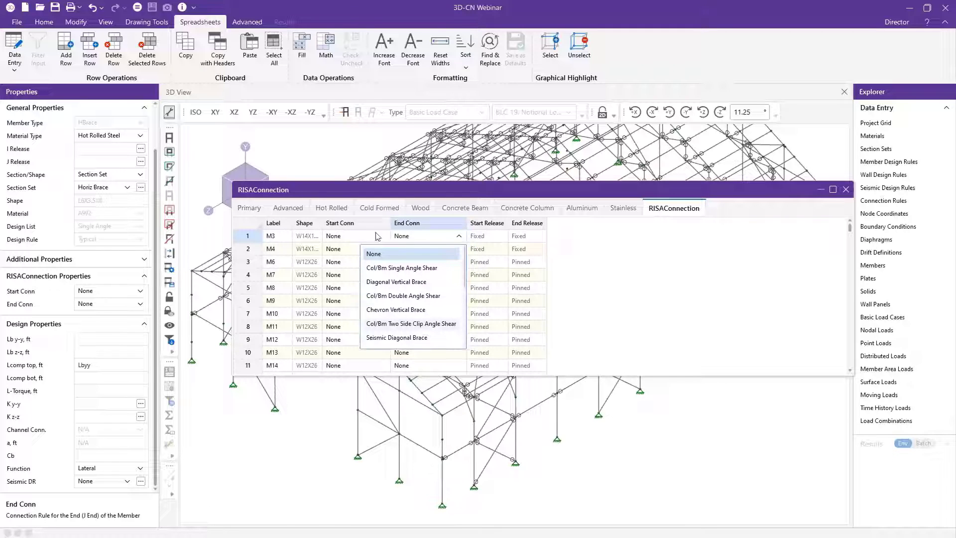
click(617, 337)
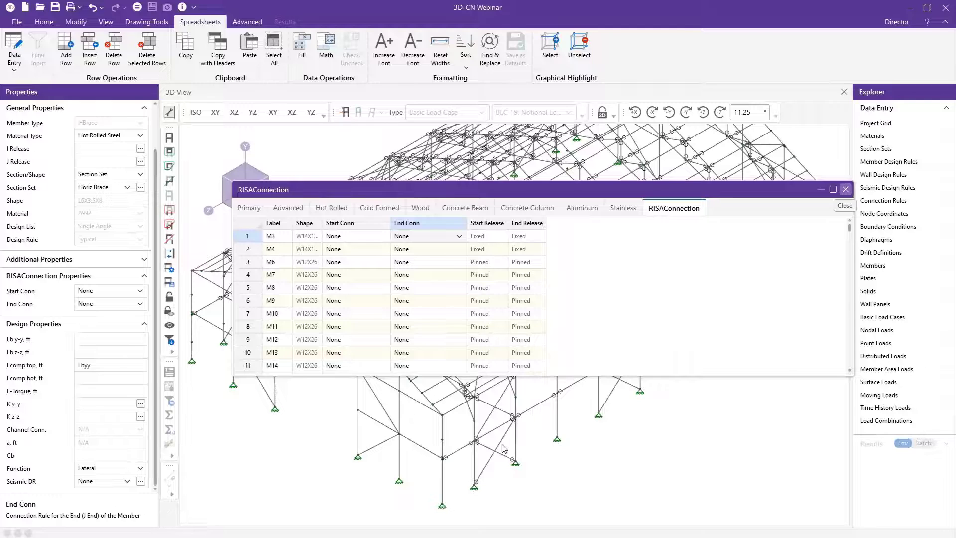
- Inspect the Start Conn and End Conn rule choices of diagonal brace M718 in the nearest braced side bay, and deselect the brace
click(513, 428)
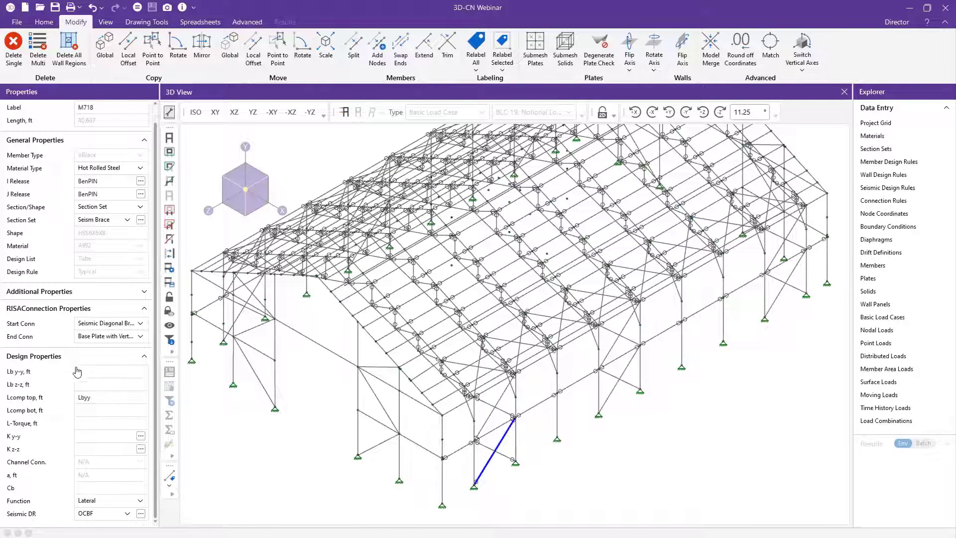
scroll(77, 372, up, 1)
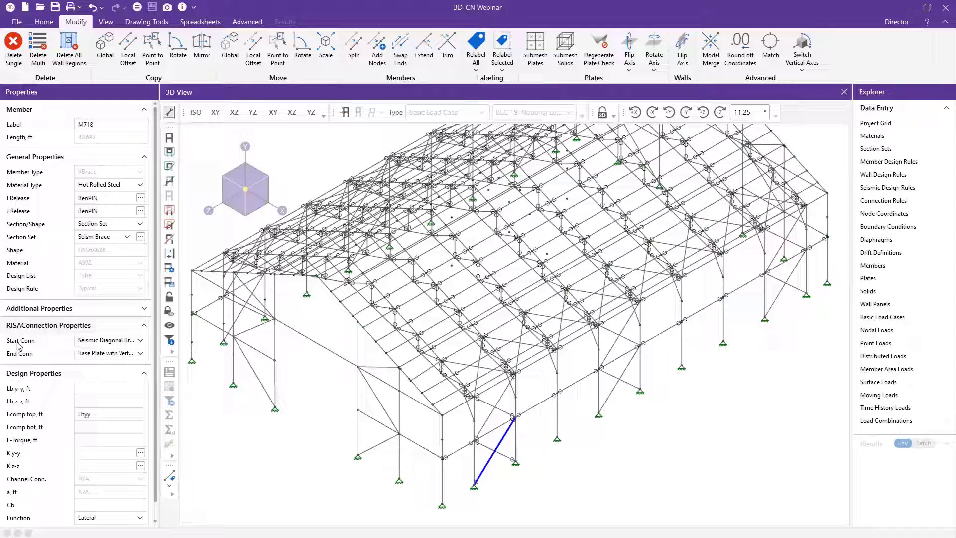
click(142, 341)
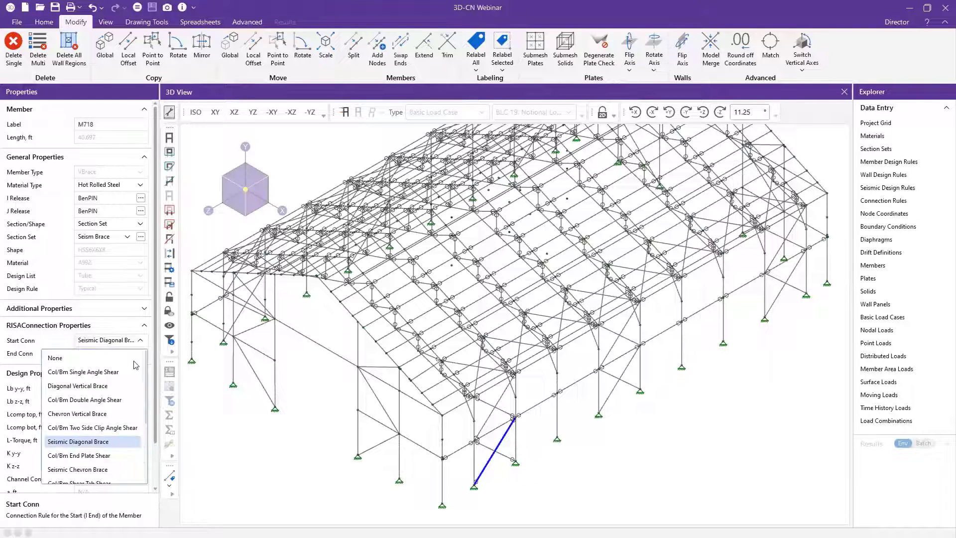
click(139, 354)
click(141, 354)
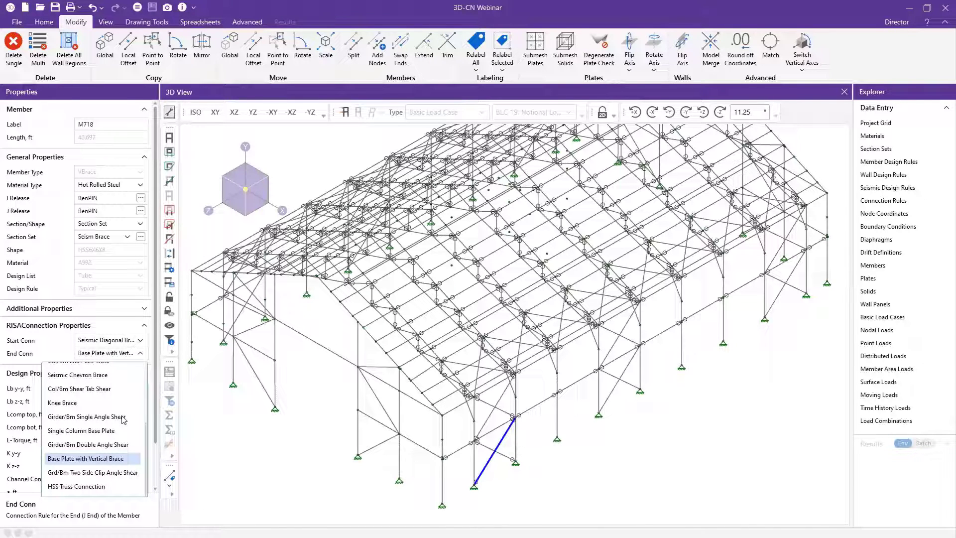
click(137, 355)
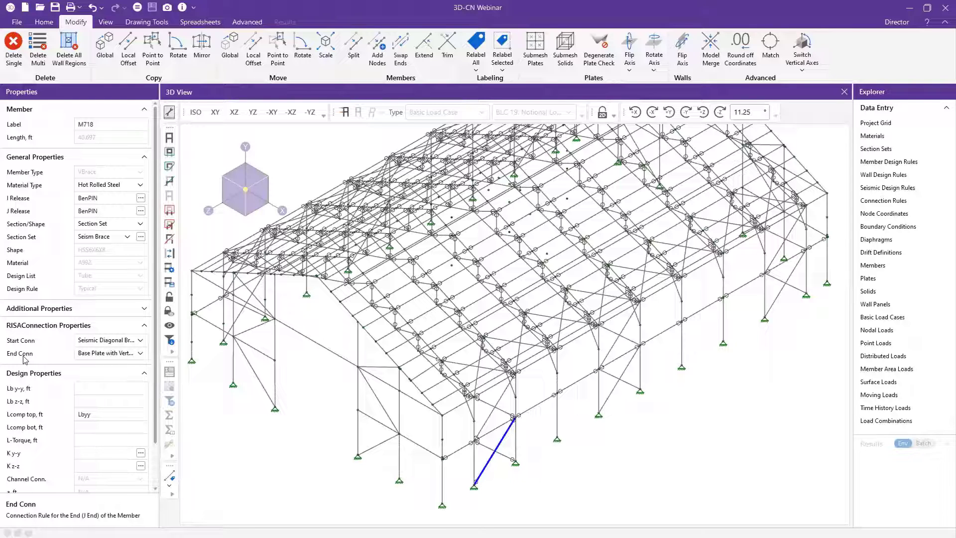
click(617, 462)
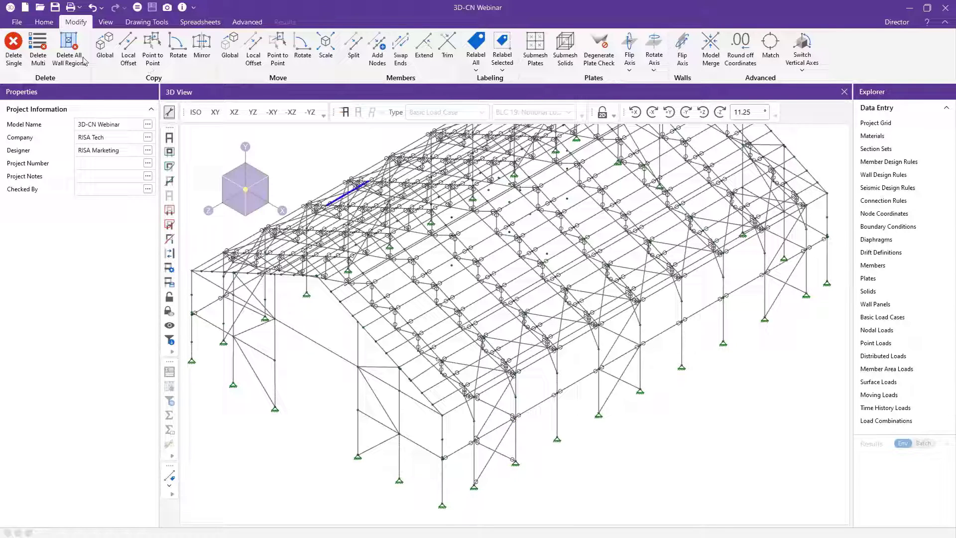
- Color the member ends by I/J End and examine the end orientation of the braces and columns along the side wall
click(45, 22)
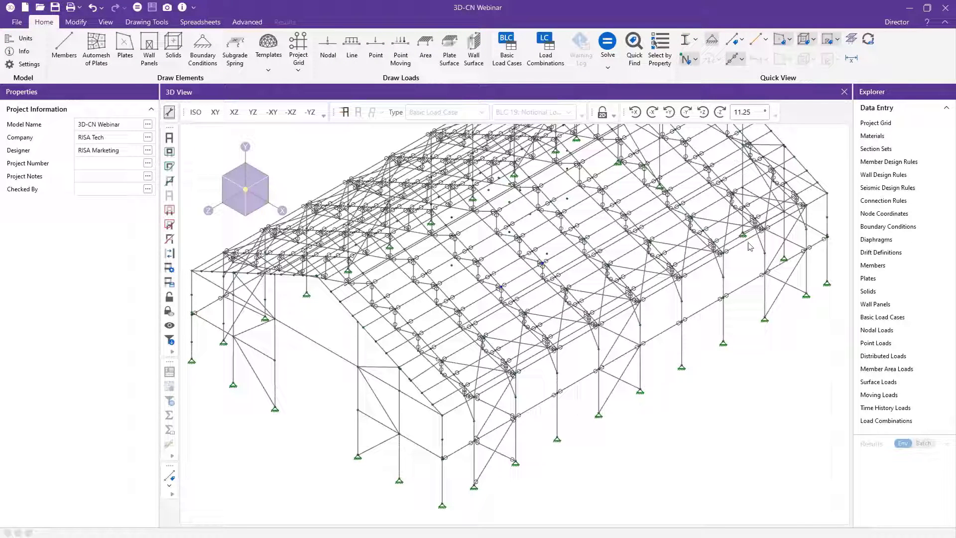
click(743, 60)
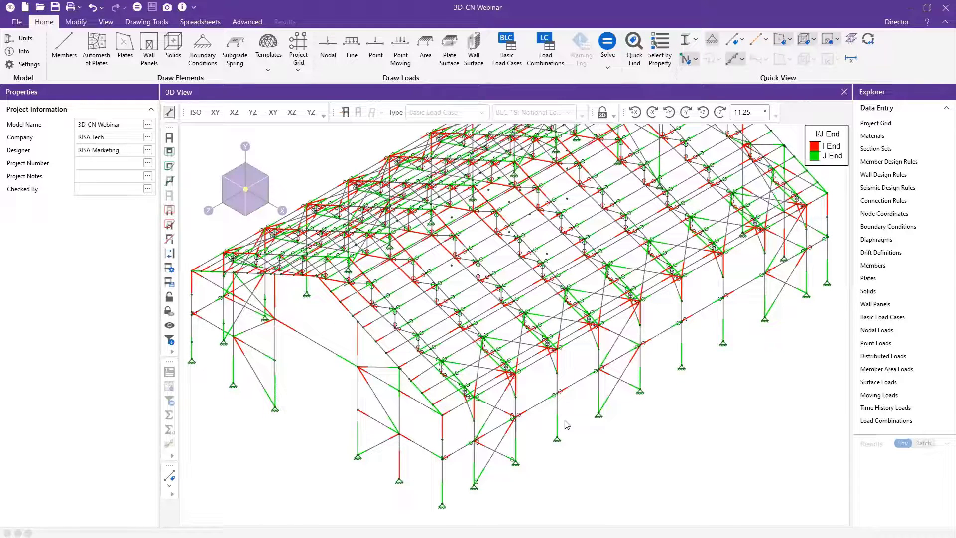
scroll(567, 424, up, 3)
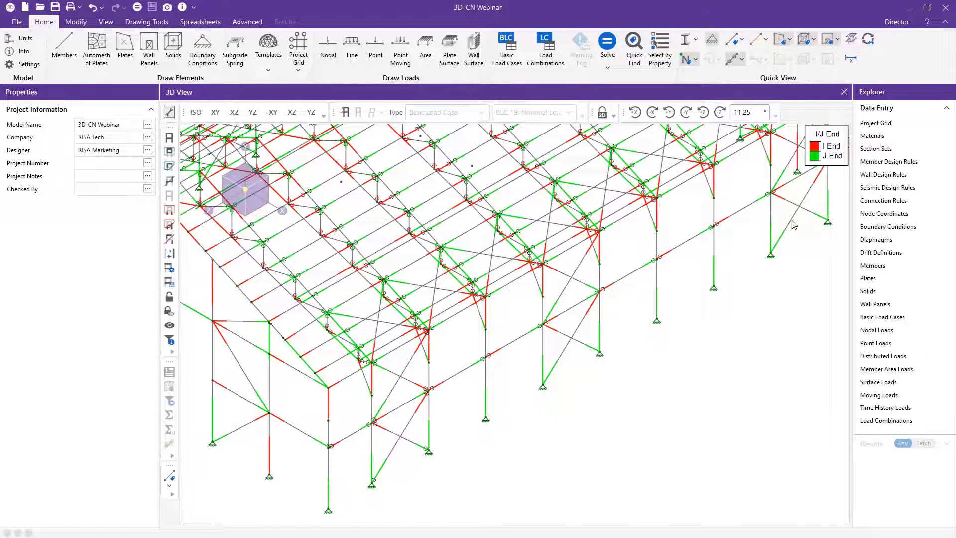
scroll(794, 224, up, 1)
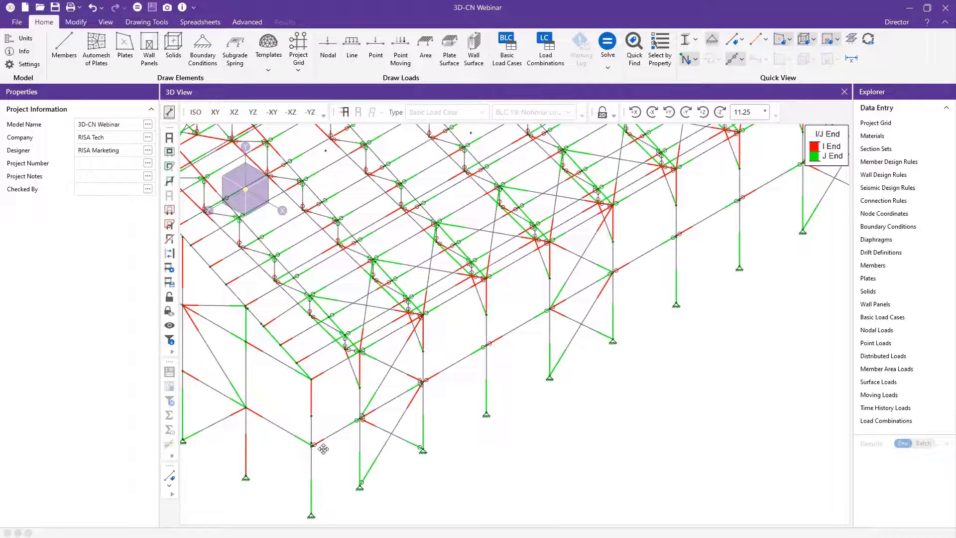
middle_drag(380, 410, 267, 496)
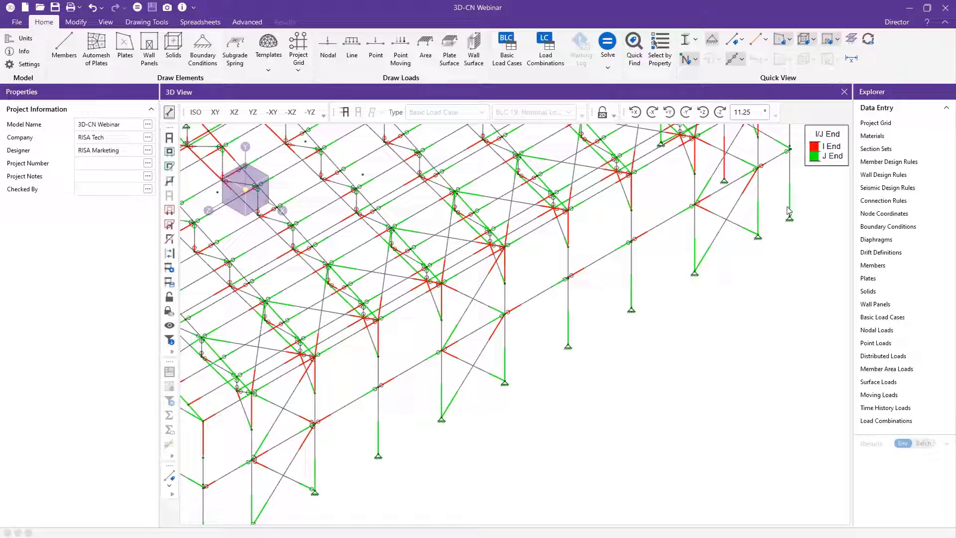
scroll(807, 203, down, 1)
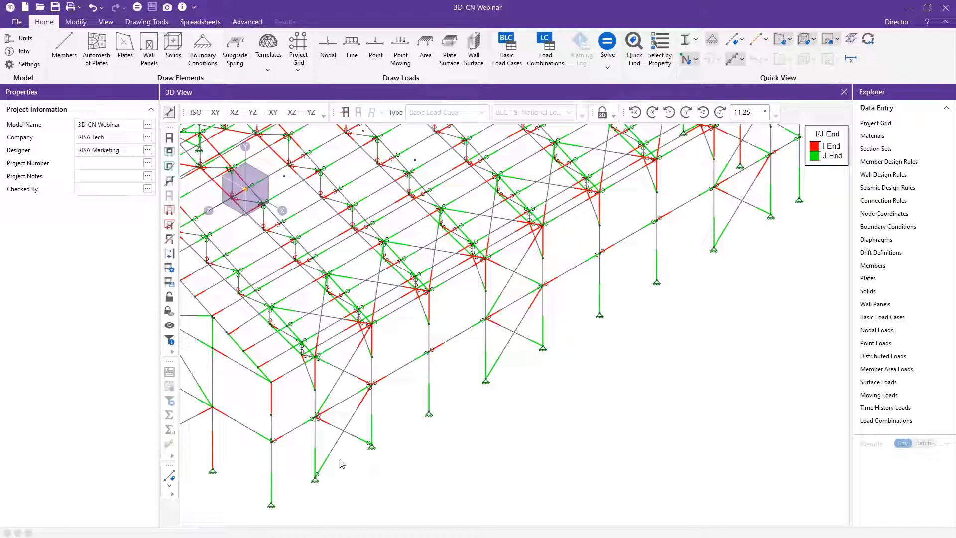
- Switch the member end display from I/J End to Connection Rules, focusing on the labels at the nearest seismic braced bay
click(743, 61)
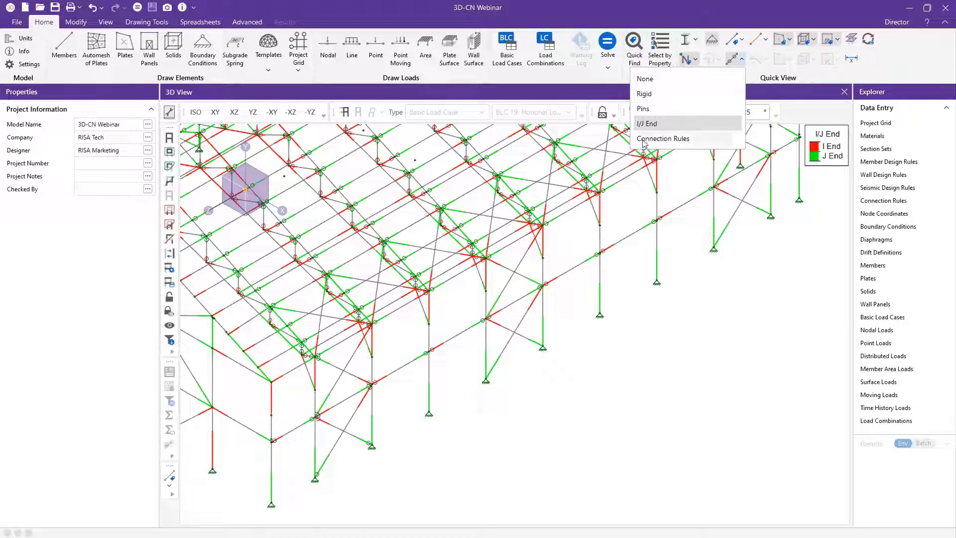
click(681, 142)
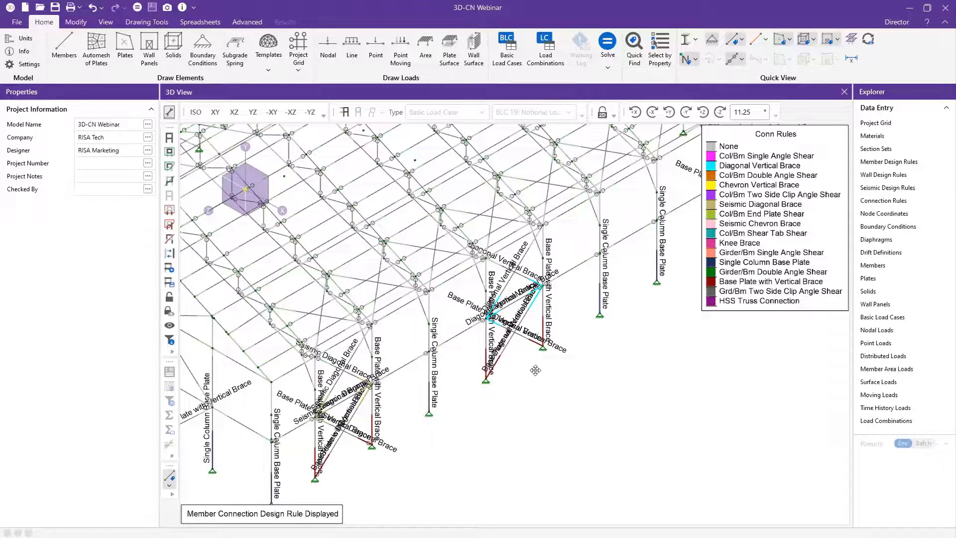
scroll(534, 373, up, 5)
middle_drag(506, 386, 564, 343)
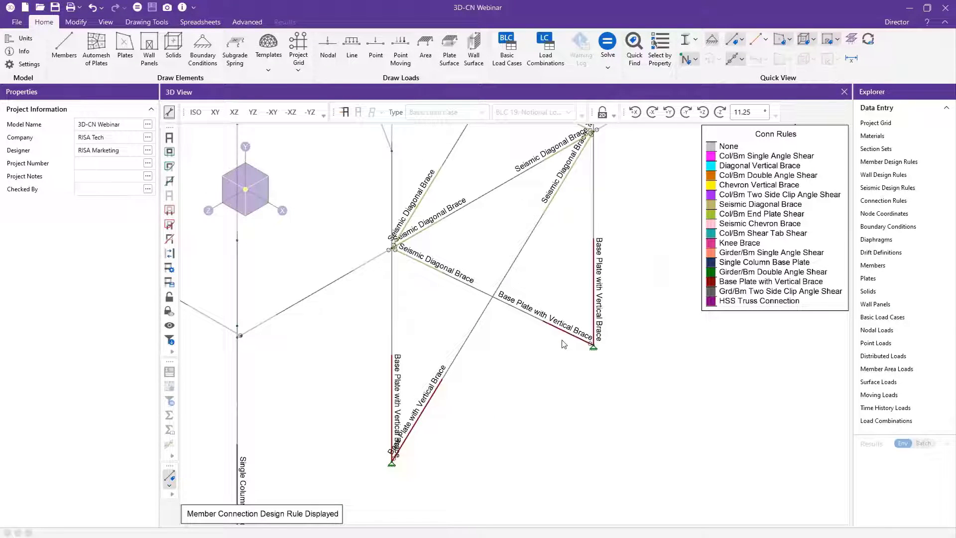
middle_drag(463, 385, 439, 389)
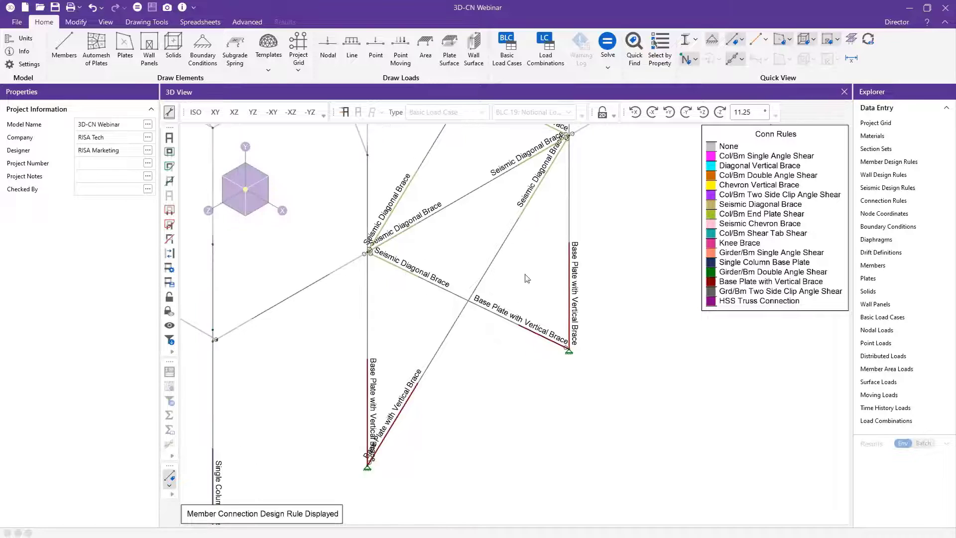
- Check the End Conn rule choices of diagonal brace M707, and examine the brace and column meeting at its base plate
click(451, 294)
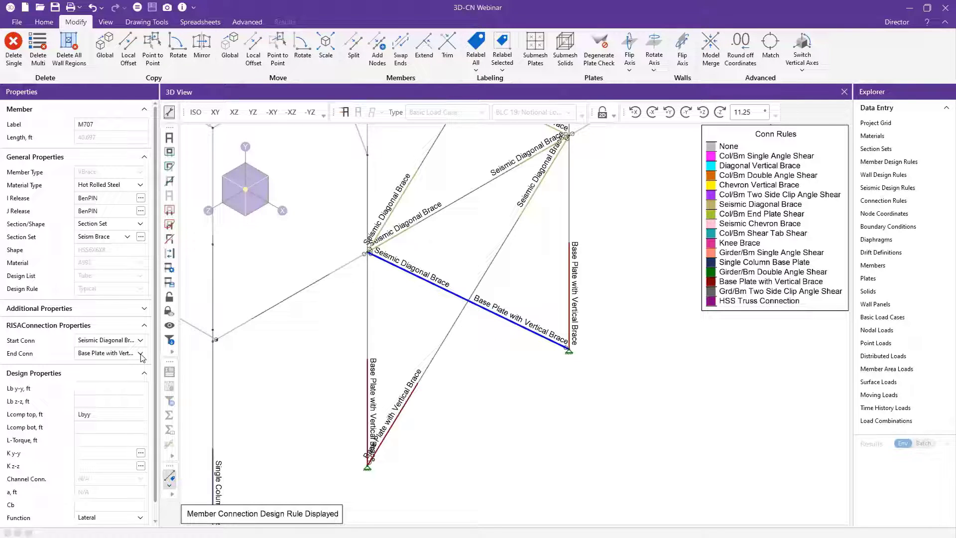
click(141, 354)
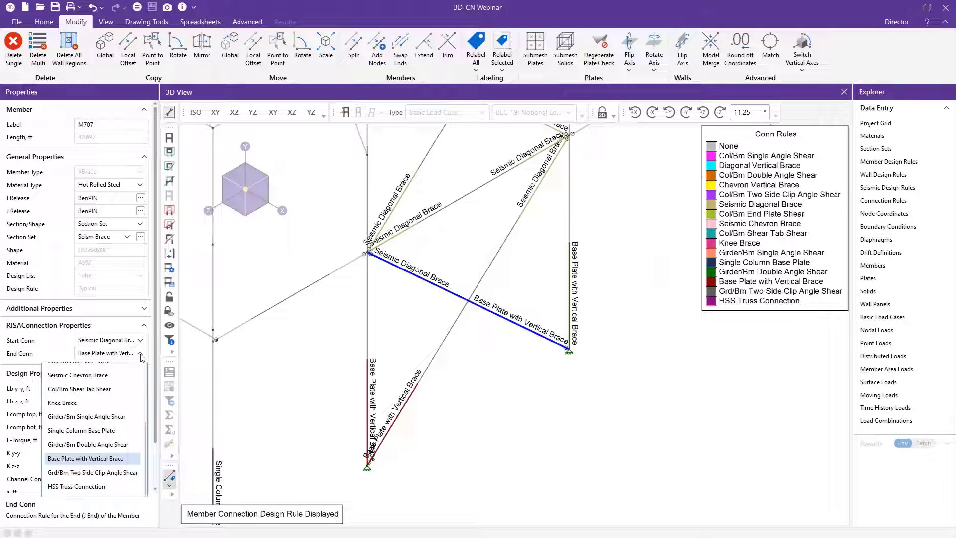
click(594, 350)
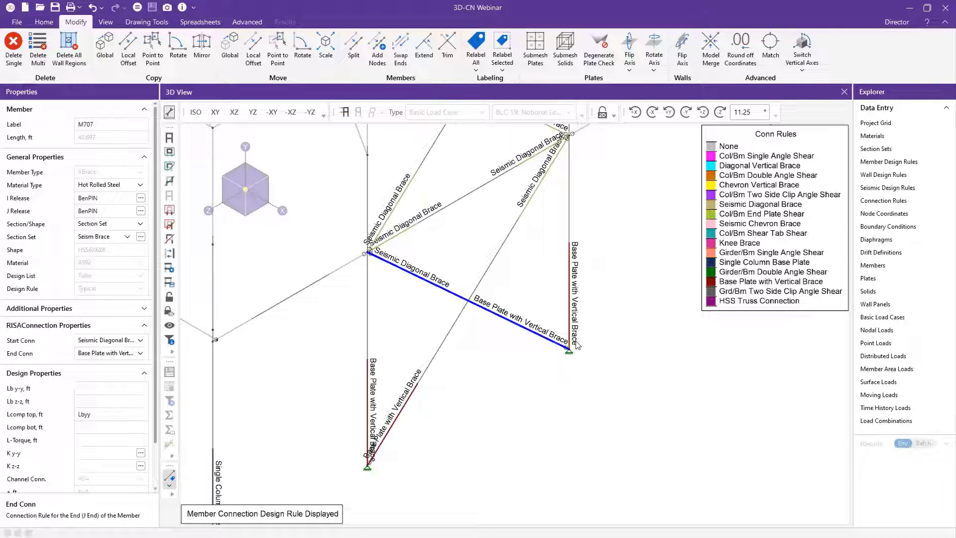
click(570, 351)
scroll(423, 369, down, 2)
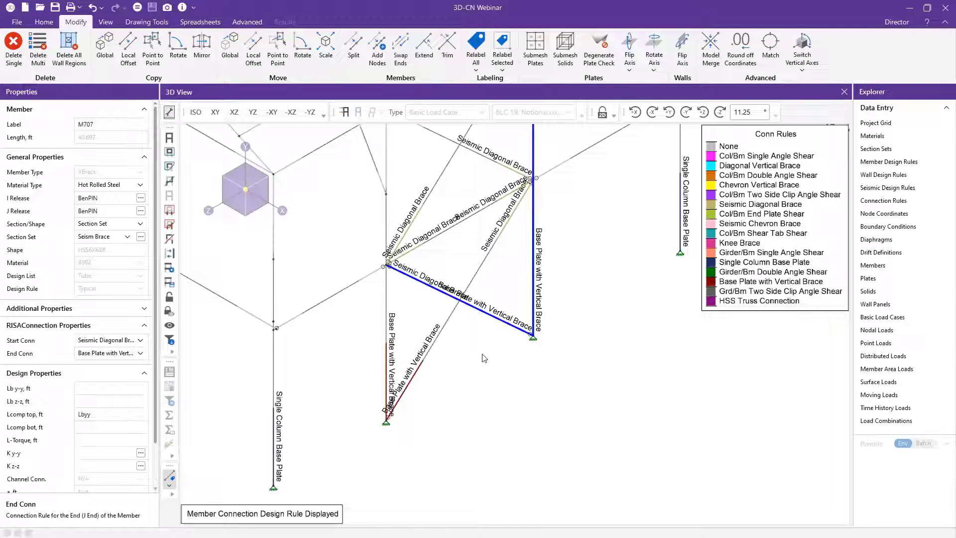
scroll(406, 416, down, 2)
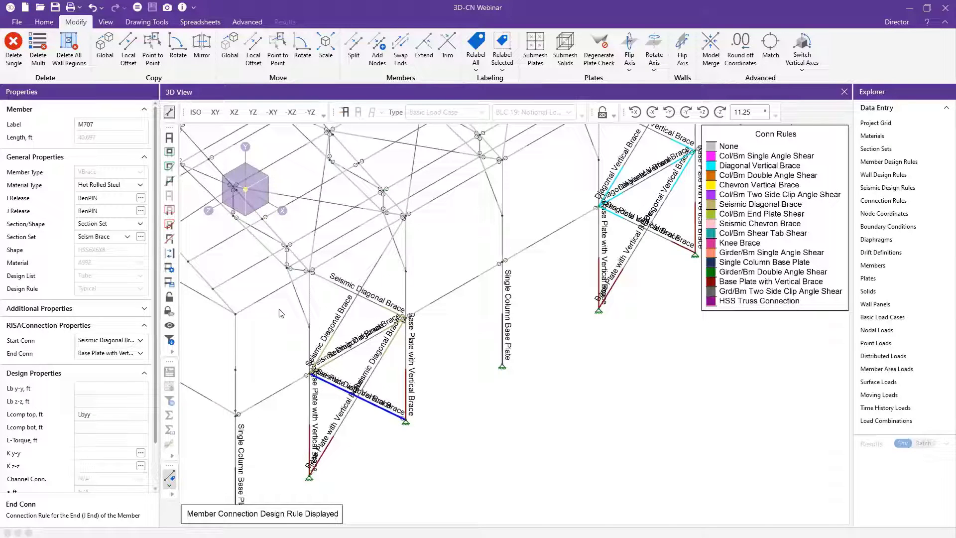
- Examine the connection rule labels where the braces and columns meet the base plates in the Diagonal Vertical Brace bay
scroll(333, 219, up, 1)
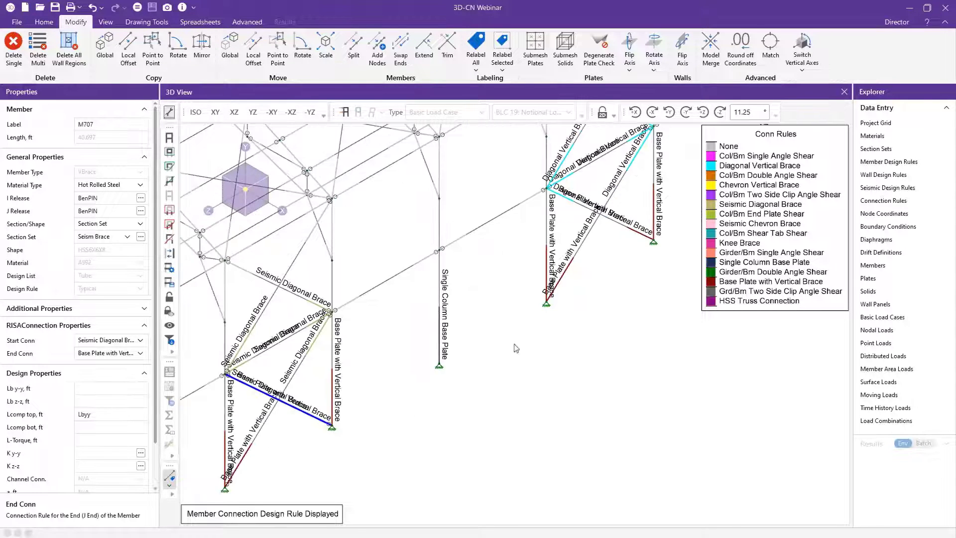
middle_drag(601, 317, 599, 337)
scroll(634, 226, up, 2)
middle_drag(634, 226, 515, 327)
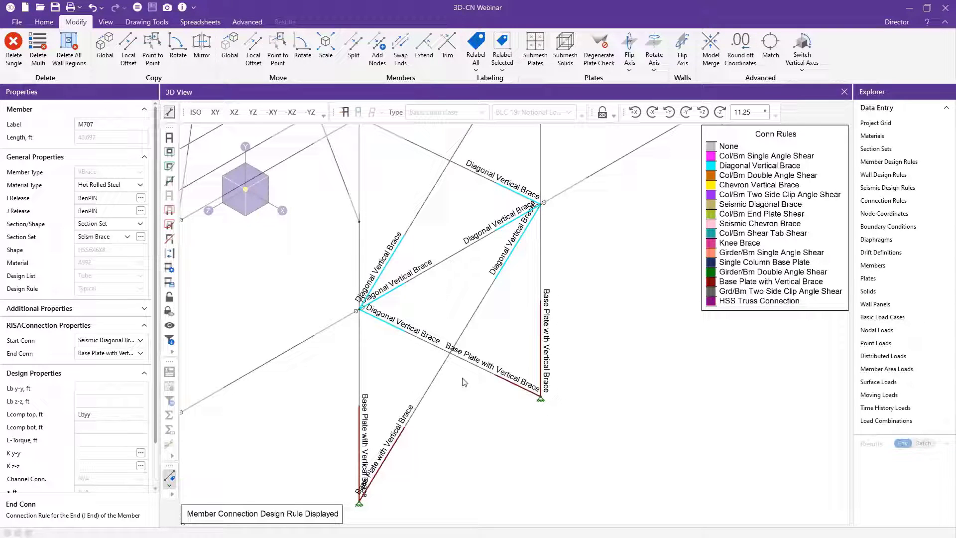
middle_drag(550, 393, 559, 351)
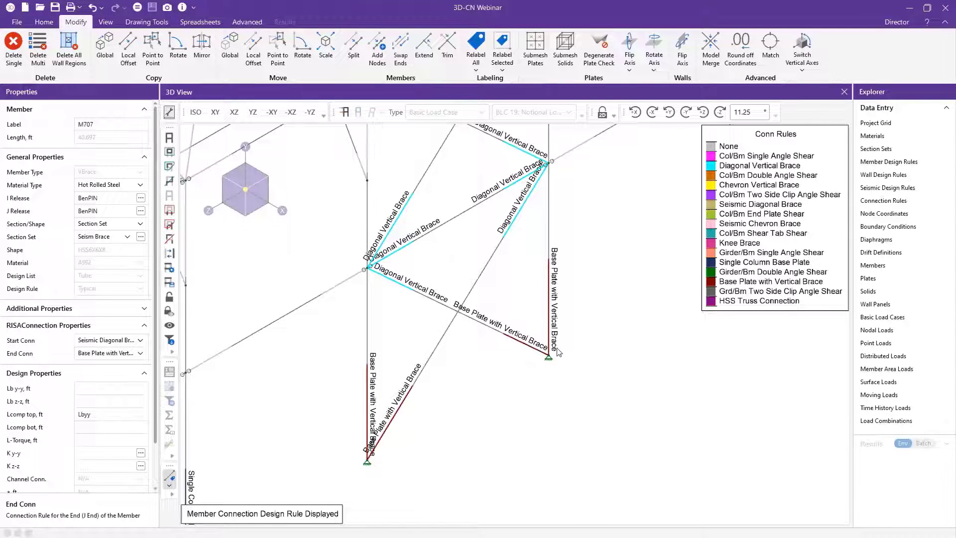
scroll(569, 349, up, 1)
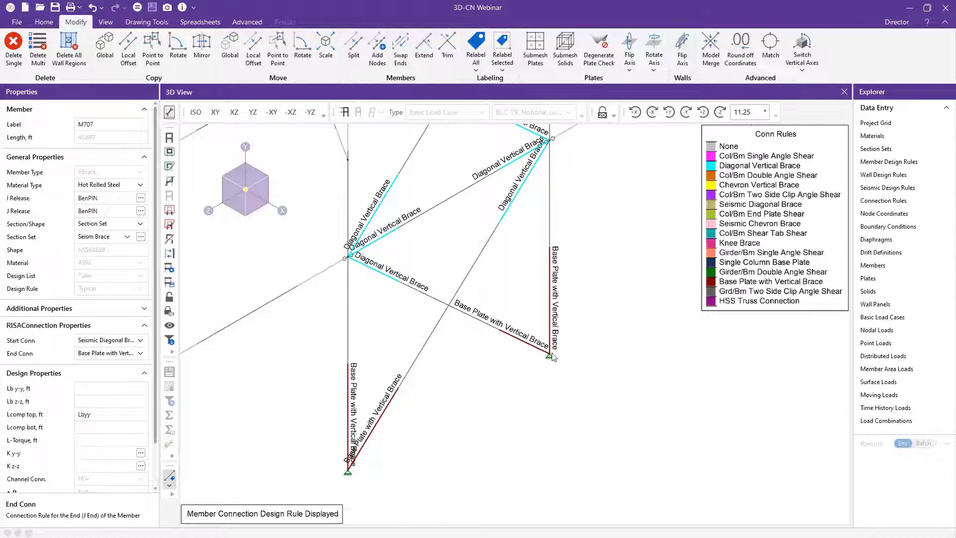
drag(533, 373, 580, 347)
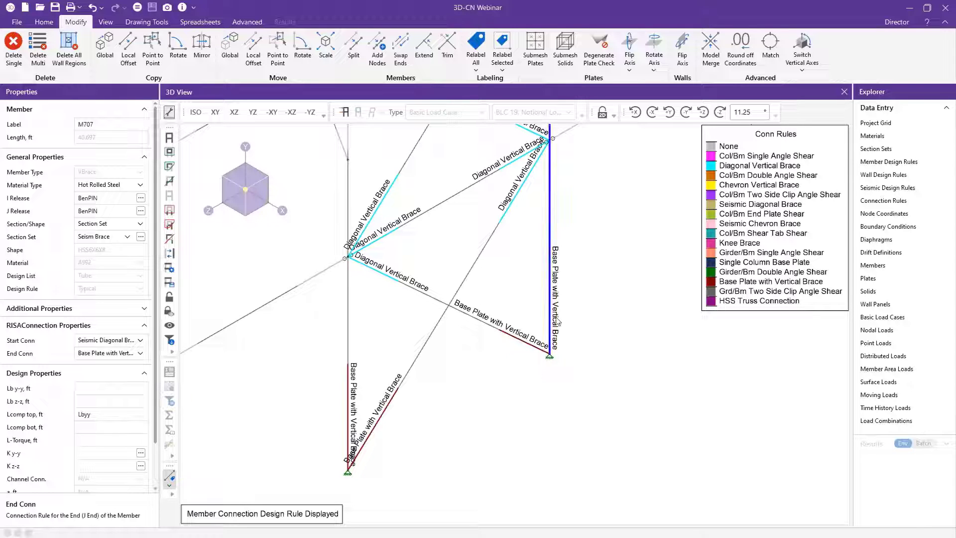
click(504, 334)
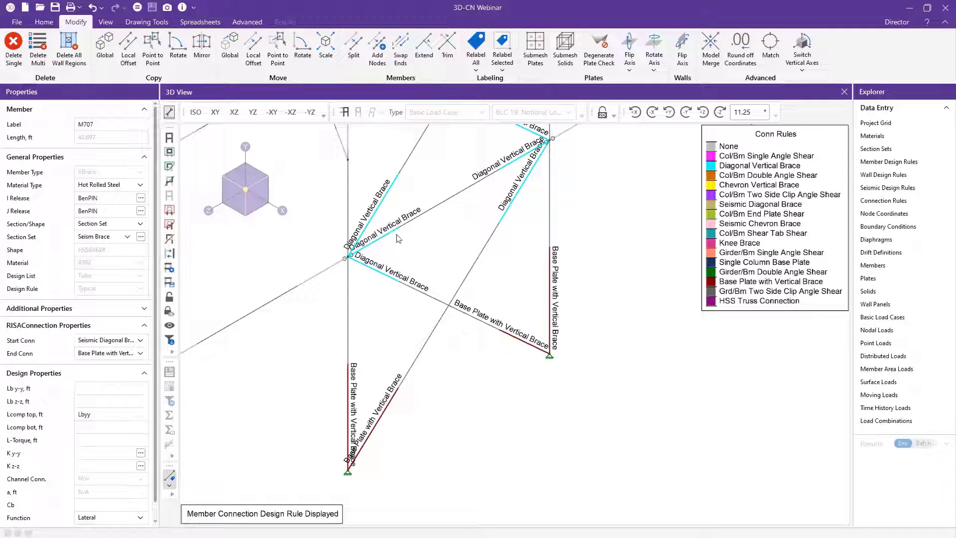
- Review the member end display options, including Connection Rules, without changing the current choice
click(46, 22)
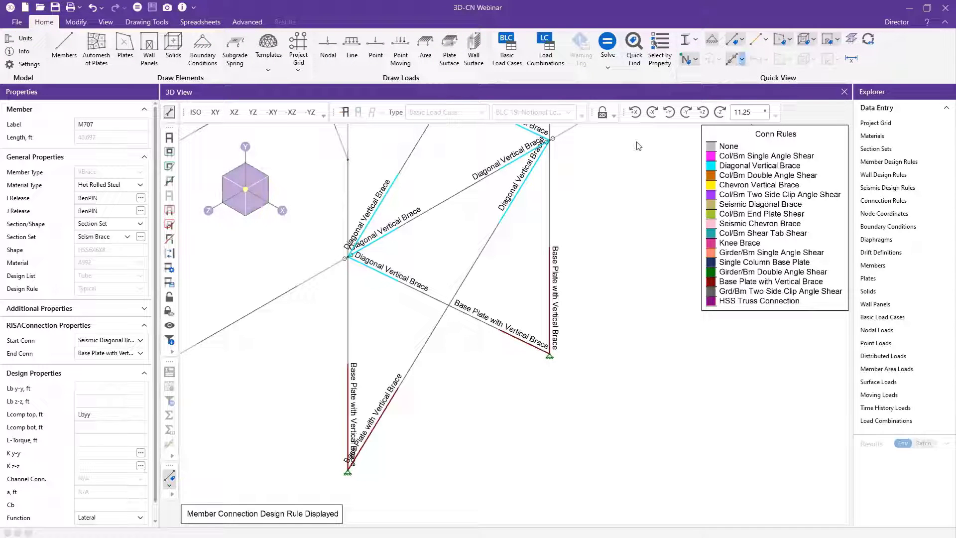
click(742, 60)
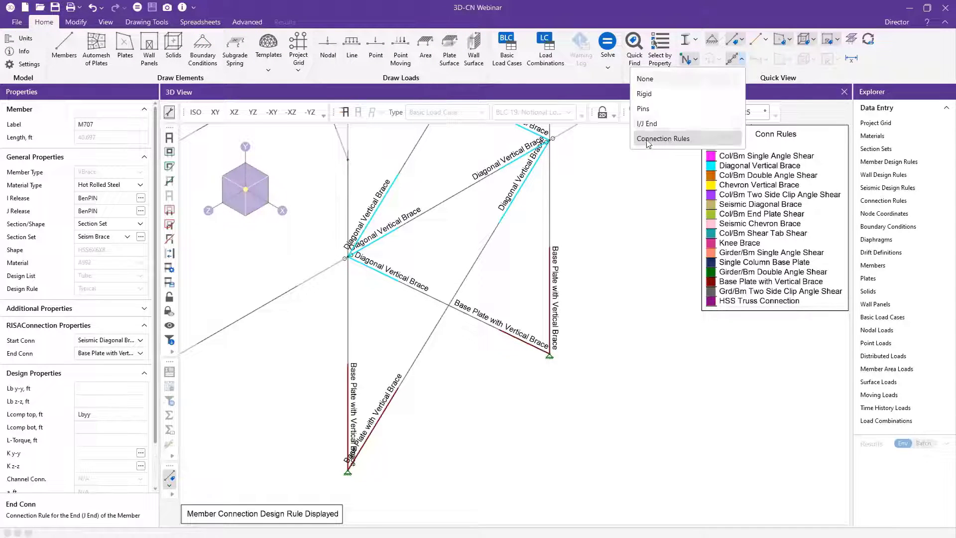
click(658, 211)
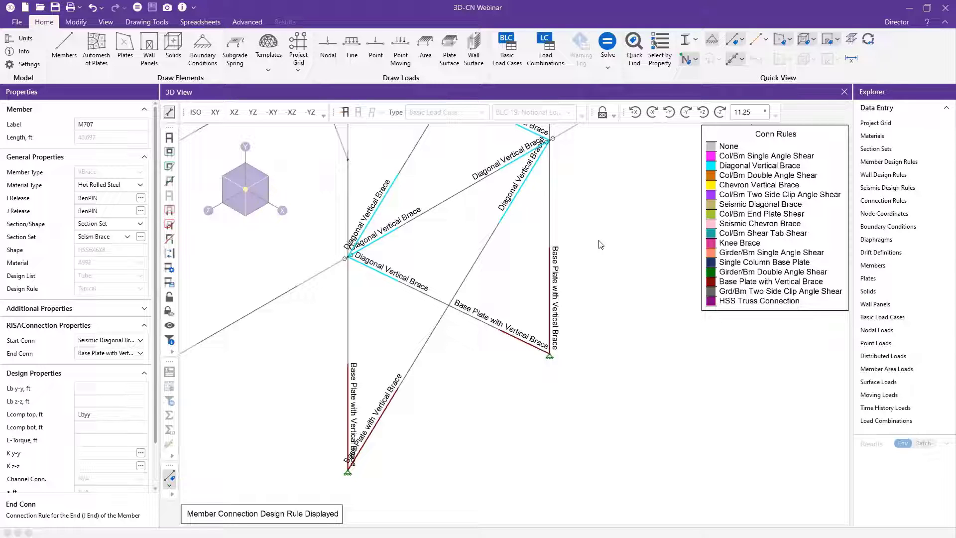
- Compare the connection rule labels of the Diagonal Vertical Brace bay with those of the seismic braced bay along the side wall
scroll(600, 244, down, 1)
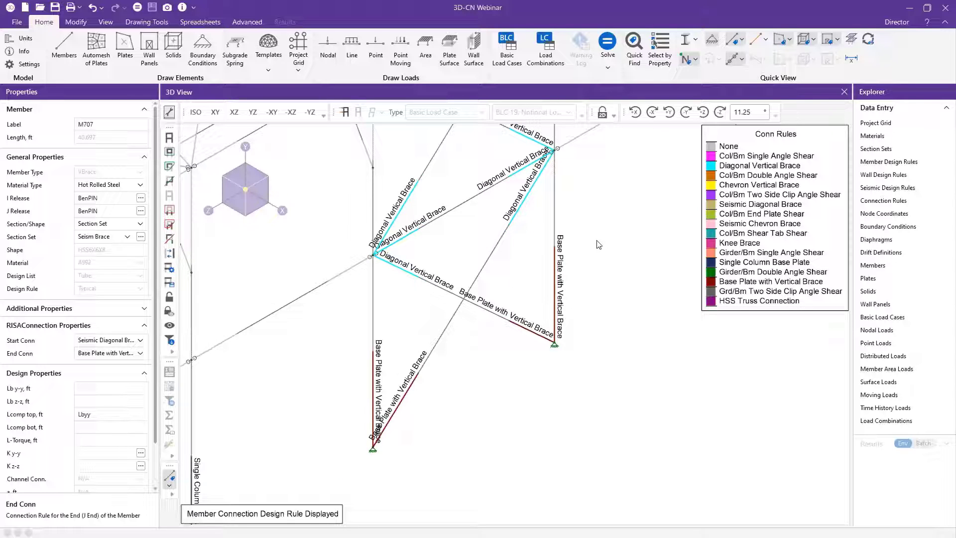
scroll(599, 245, down, 1)
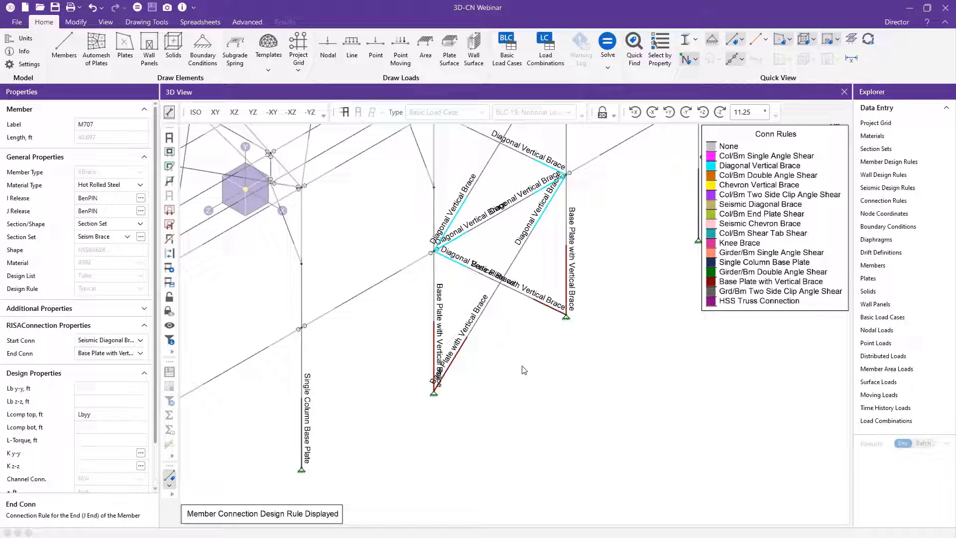
scroll(519, 390, down, 1)
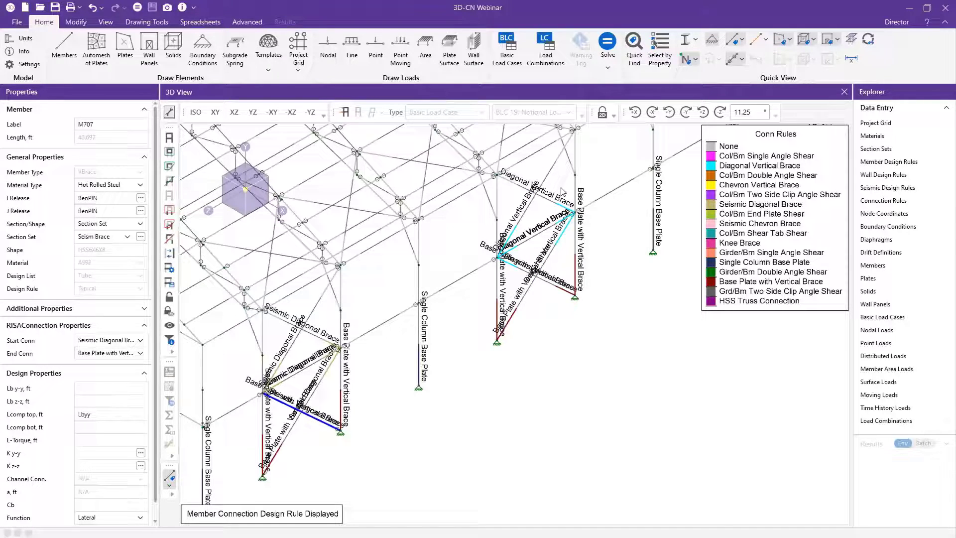
scroll(576, 228, up, 1)
scroll(532, 231, up, 2)
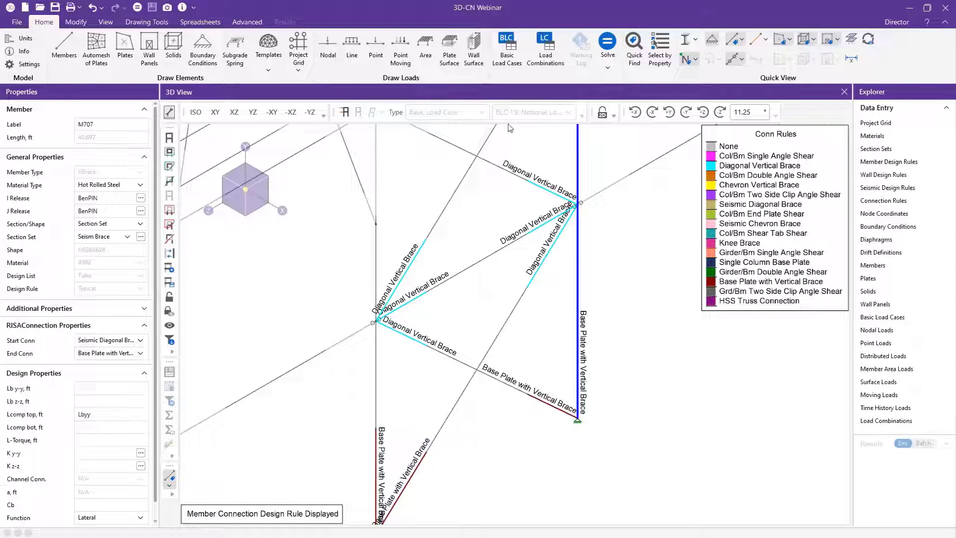
scroll(613, 186, down, 3)
middle_drag(537, 337, 501, 382)
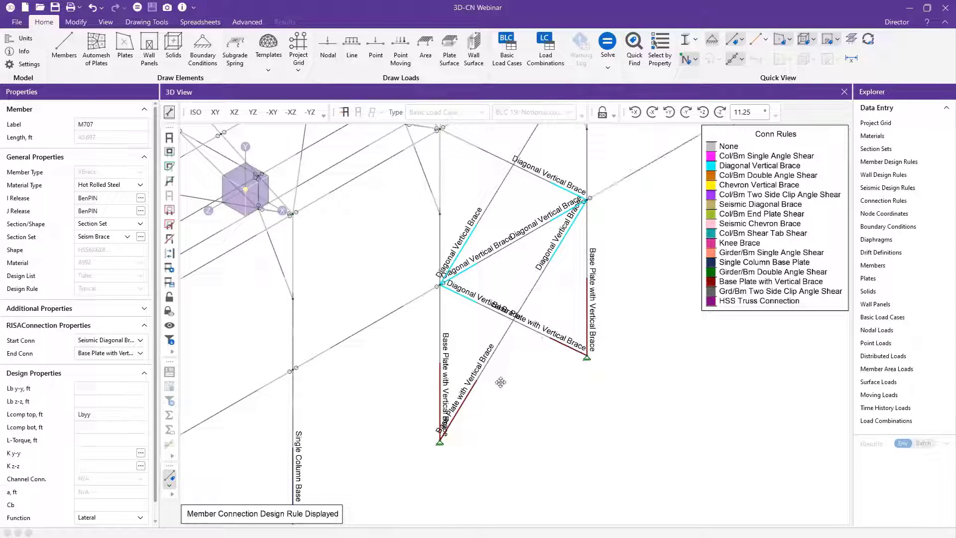
scroll(589, 218, down, 1)
middle_drag(589, 219, 544, 278)
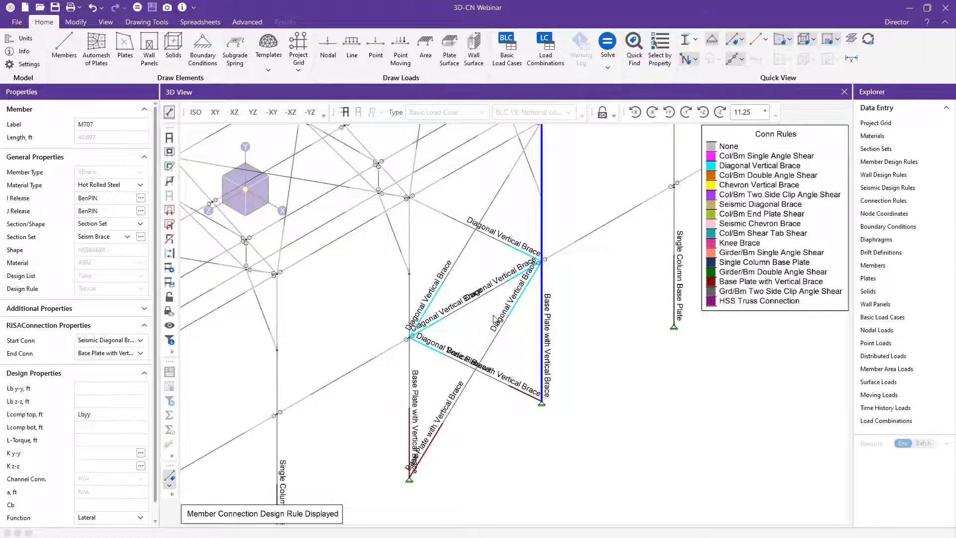
middle_drag(463, 364, 654, 212)
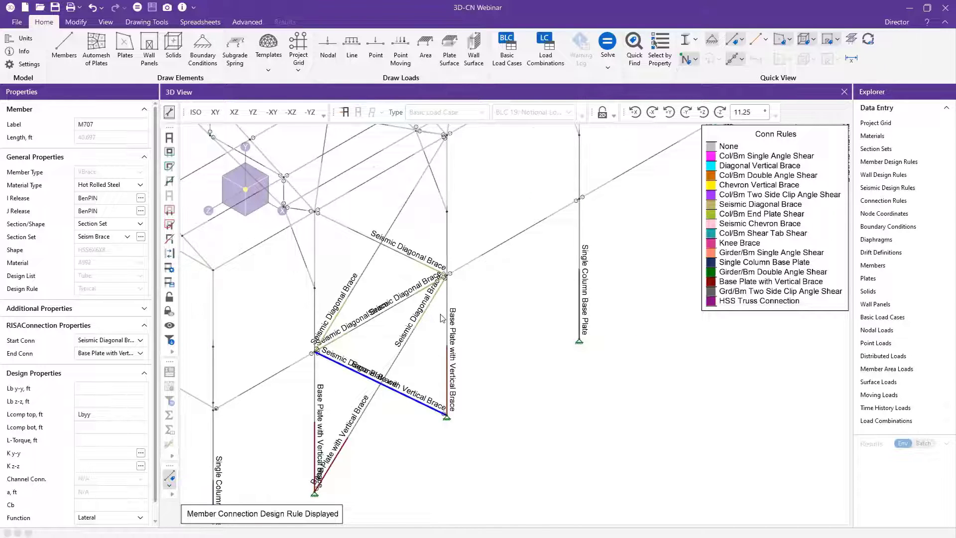
- Deselect brace M707 and examine the Seismic Diagonal Brace labels at the beam-column joints of the nearest seismic bay
scroll(440, 318, up, 1)
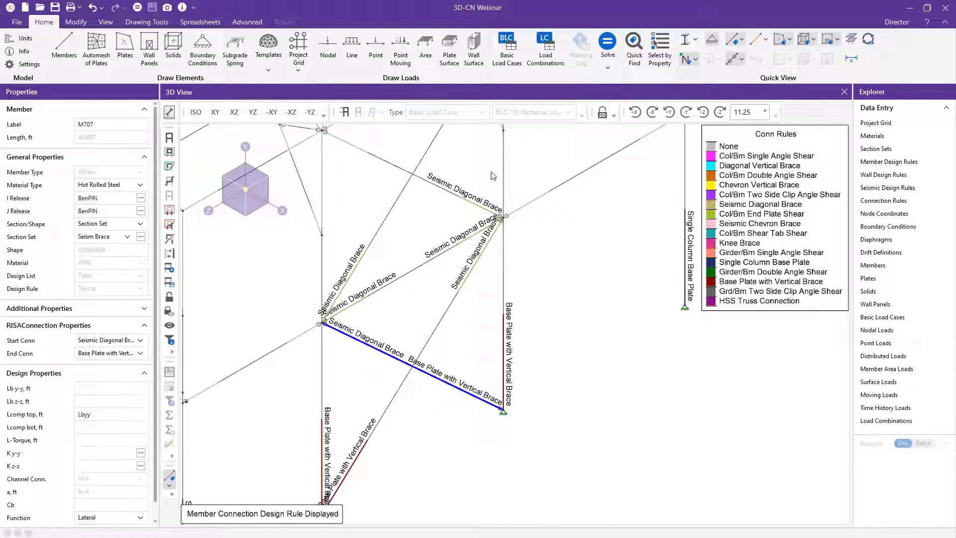
click(481, 299)
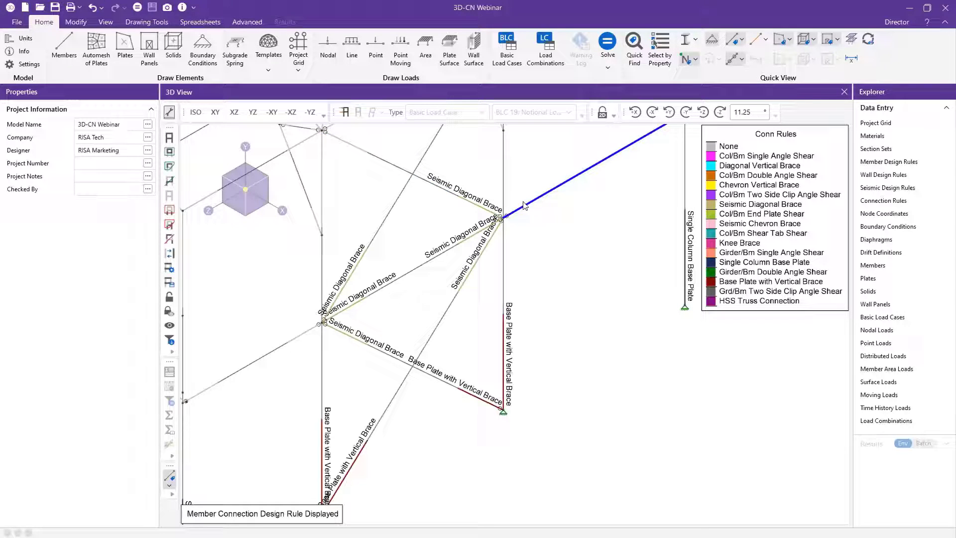
scroll(466, 238, up, 1)
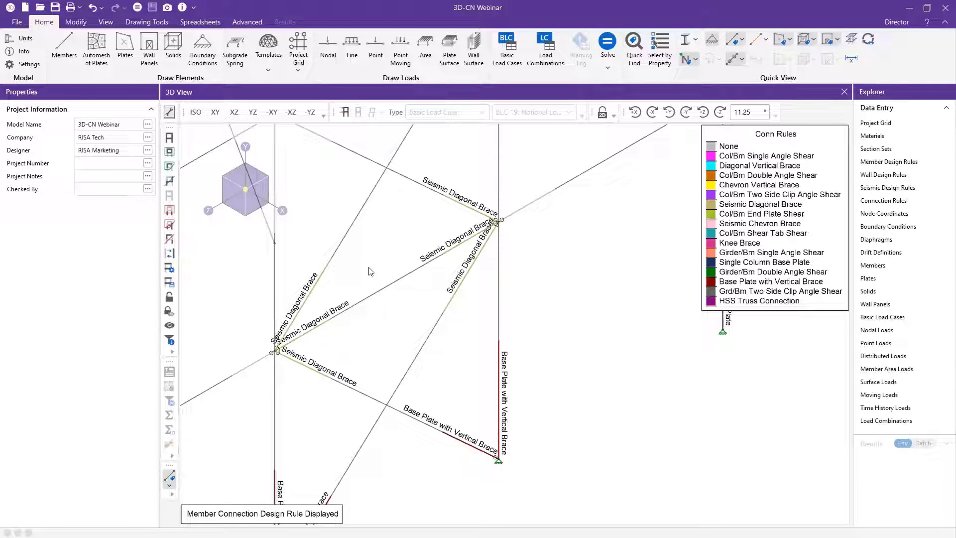
scroll(373, 269, down, 1)
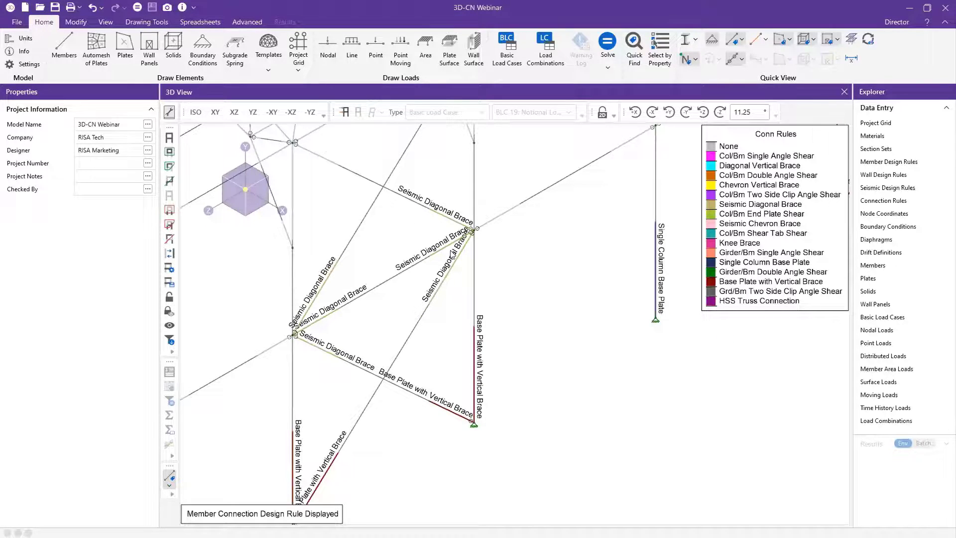
scroll(452, 254, up, 1)
middle_drag(560, 245, 424, 310)
scroll(425, 311, down, 2)
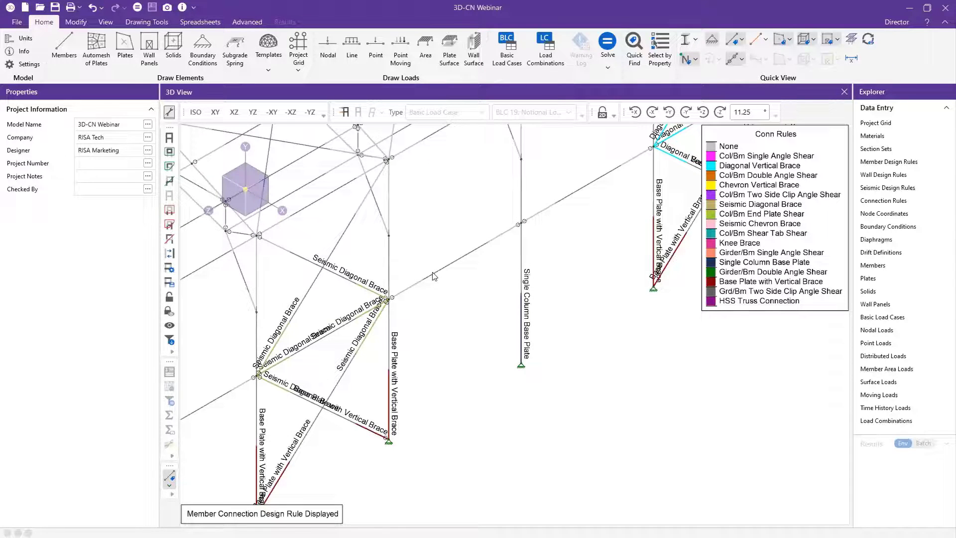
scroll(279, 389, up, 6)
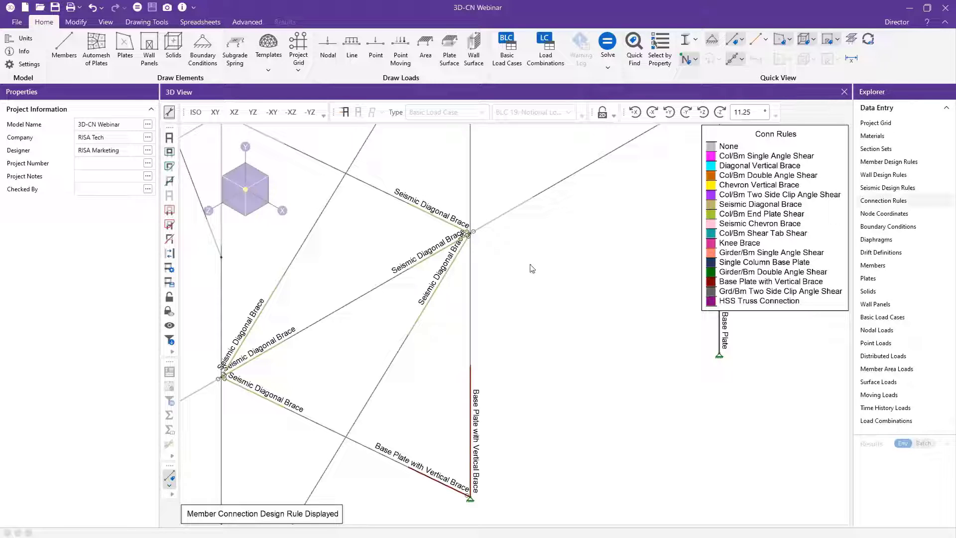
- Select diagonal brace M718 in the seismic bay and check its Start Conn and End Conn rule choices
click(423, 315)
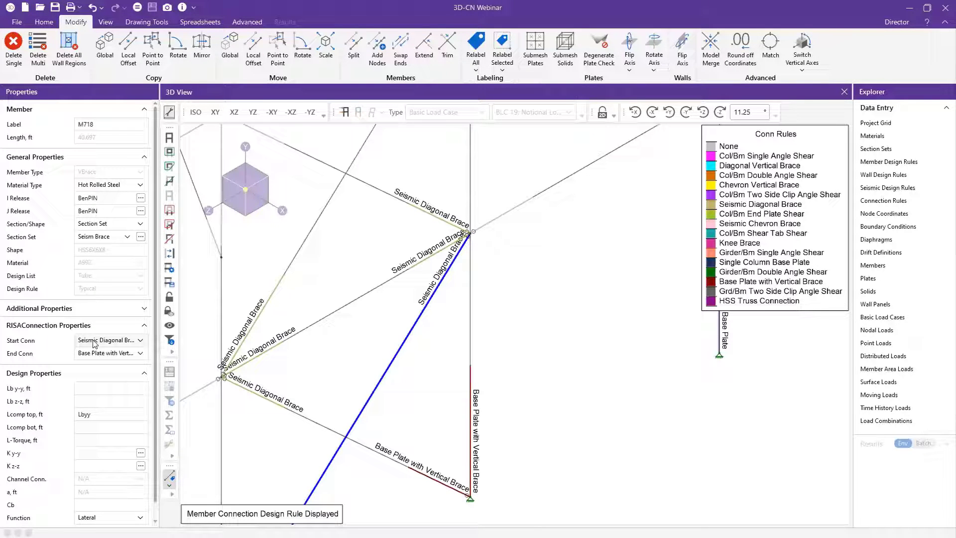
click(93, 343)
click(93, 343)
click(91, 354)
click(91, 354)
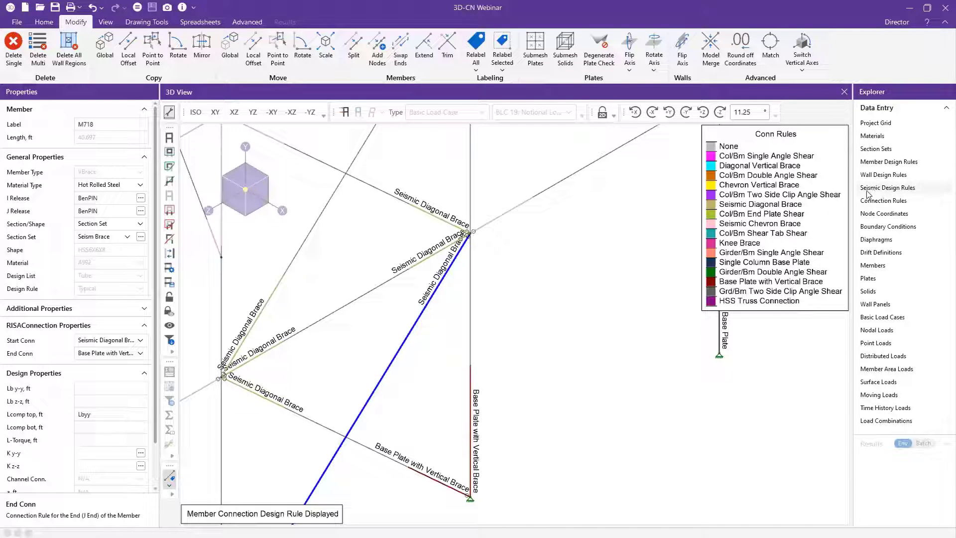
- Review the OCBF and SMF-RBS entries among the hot rolled frame seismic design rules, and close the spreadsheet
click(917, 189)
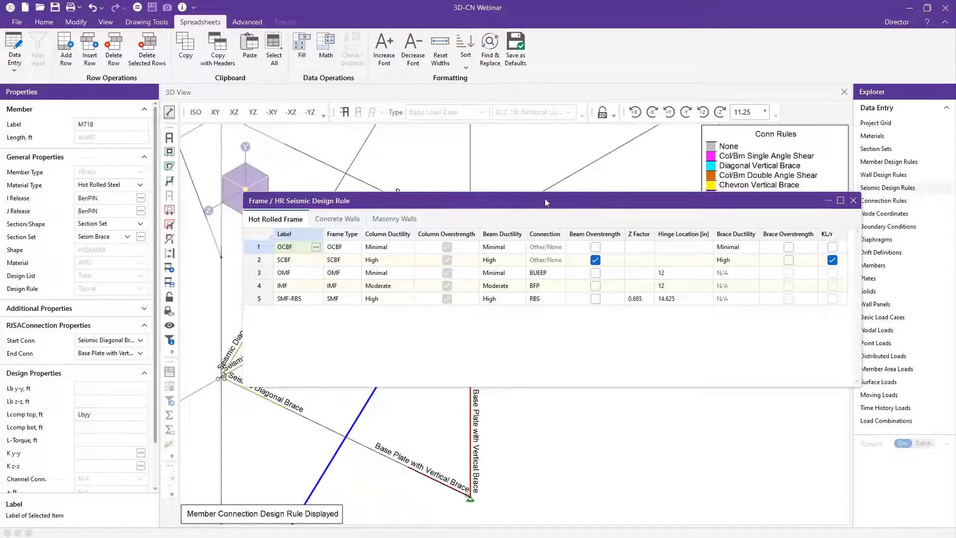
drag(545, 198, 490, 197)
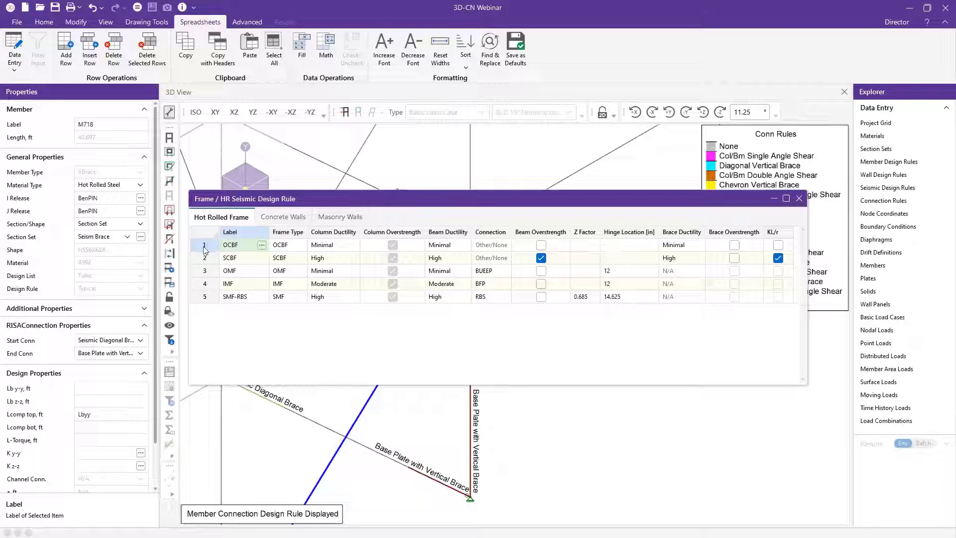
click(251, 298)
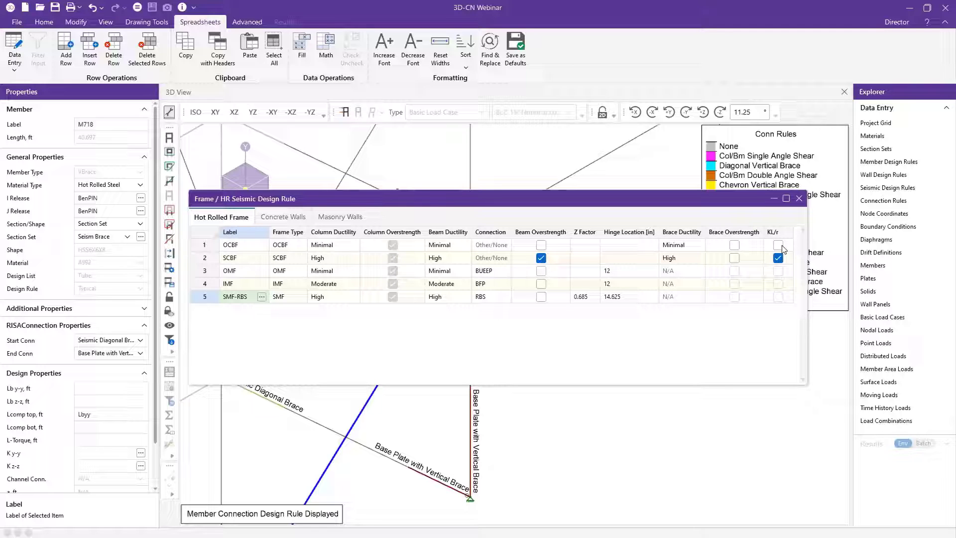
click(257, 246)
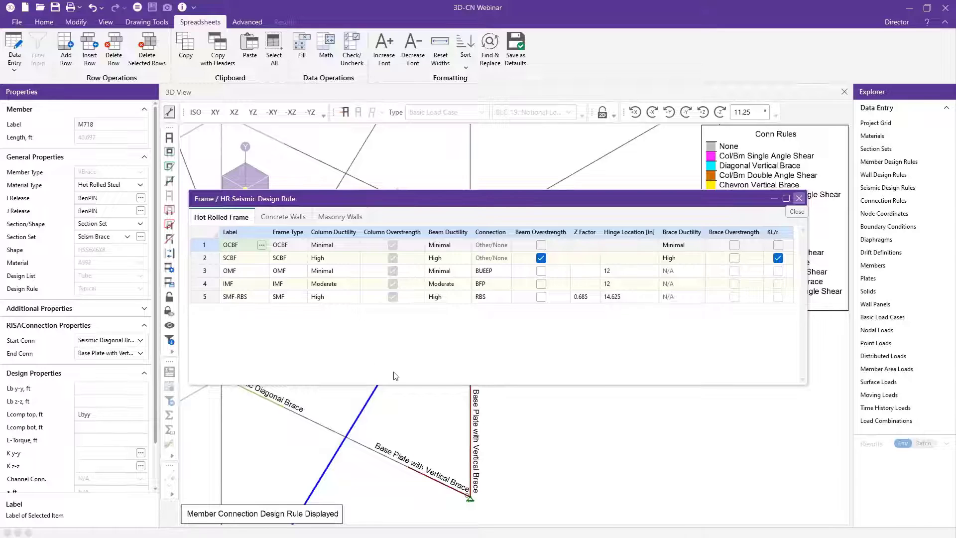
key(Escape)
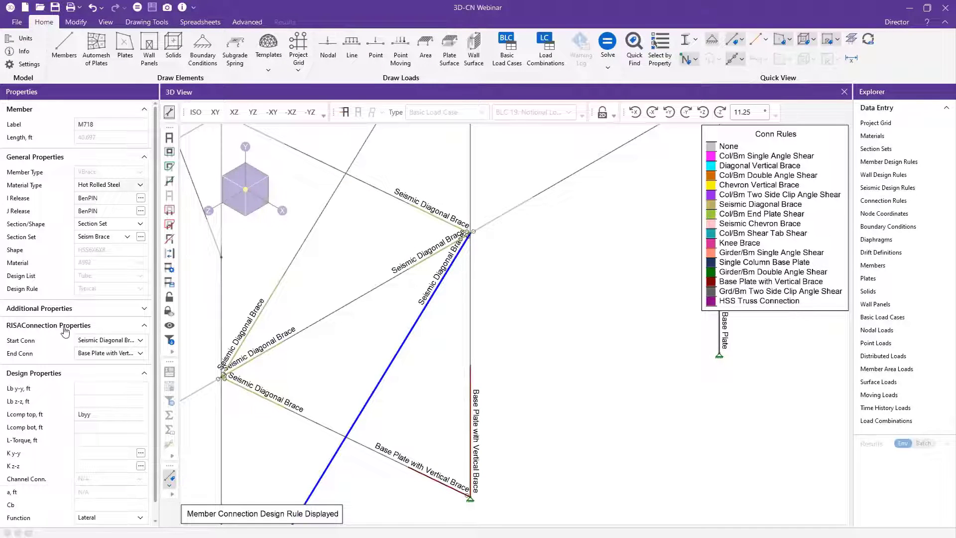
- Inspect the Seismic DR and Start Conn choices of brace M718 without changing them, and examine its whole braced bay
scroll(70, 352, down, 1)
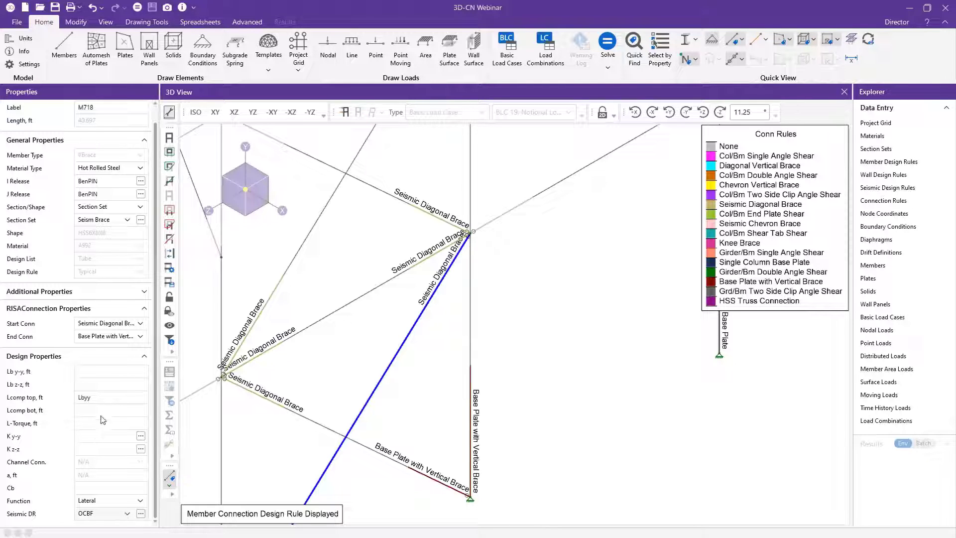
click(127, 514)
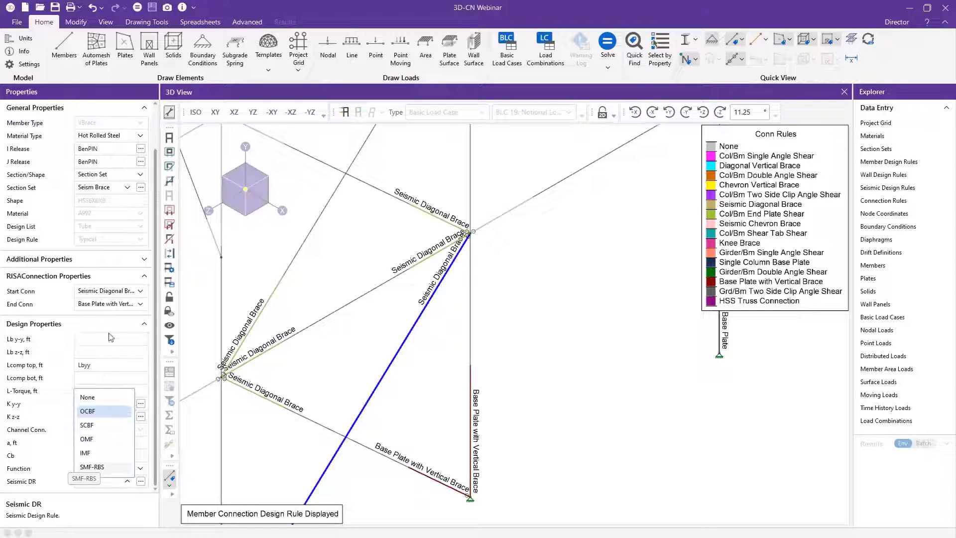
click(64, 292)
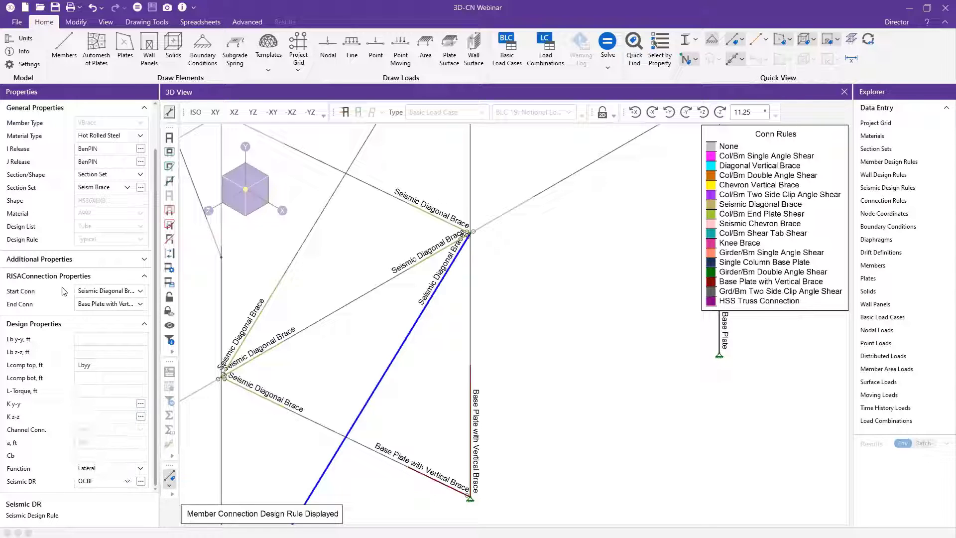
click(141, 292)
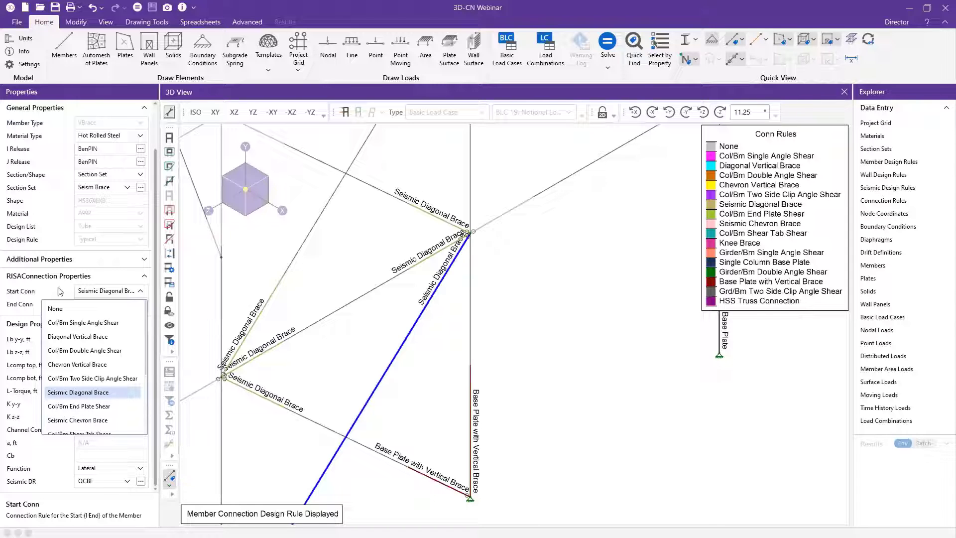
click(360, 325)
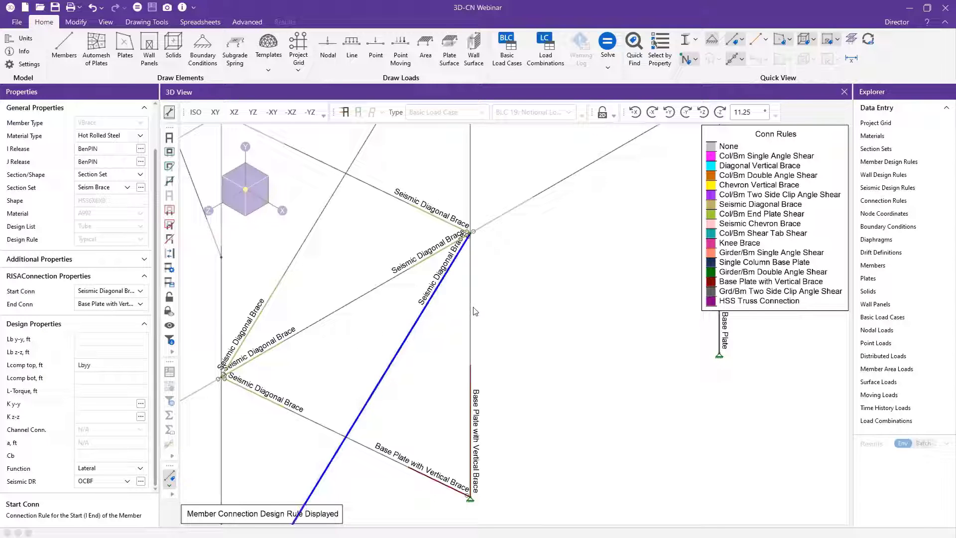
scroll(513, 314, down, 2)
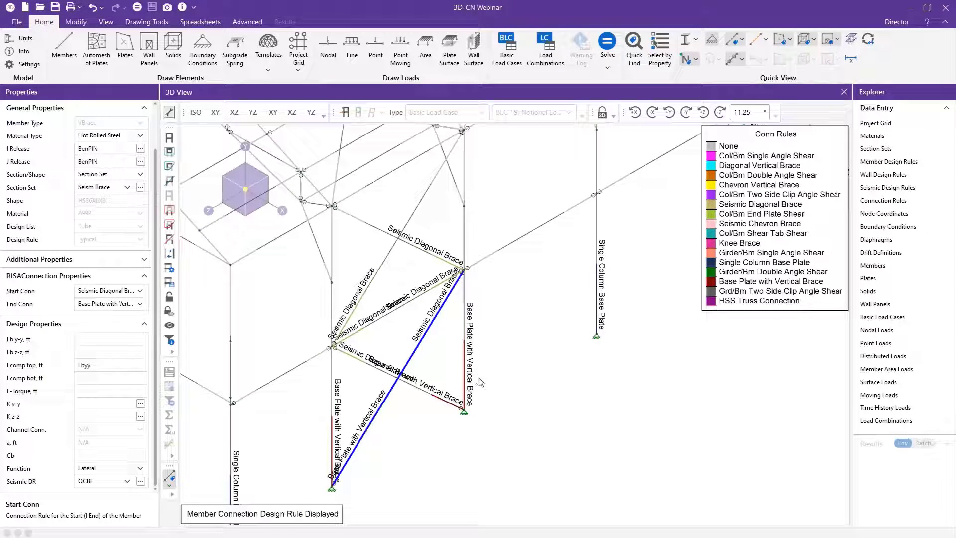
- Show the member labels in the 3D view in place of the connection rules
scroll(739, 59, down, 3)
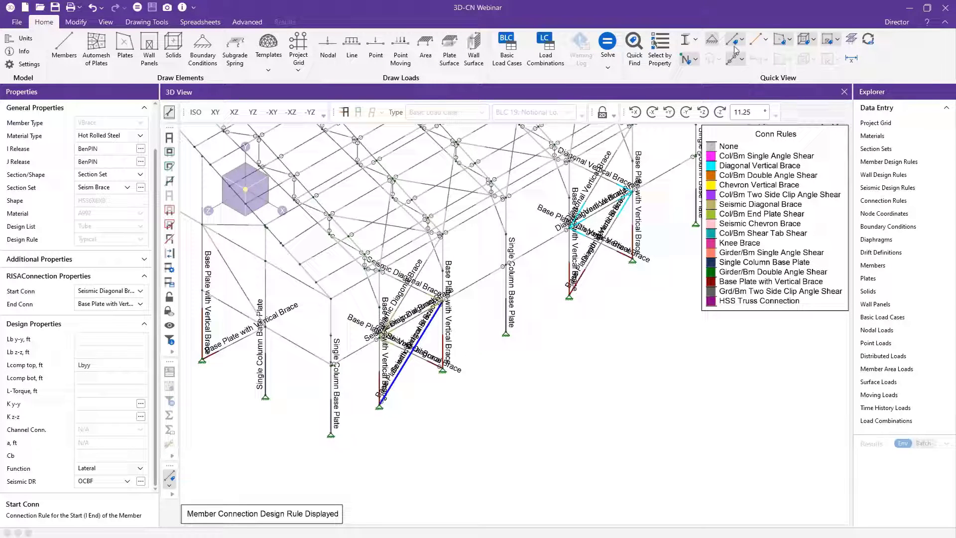
click(741, 59)
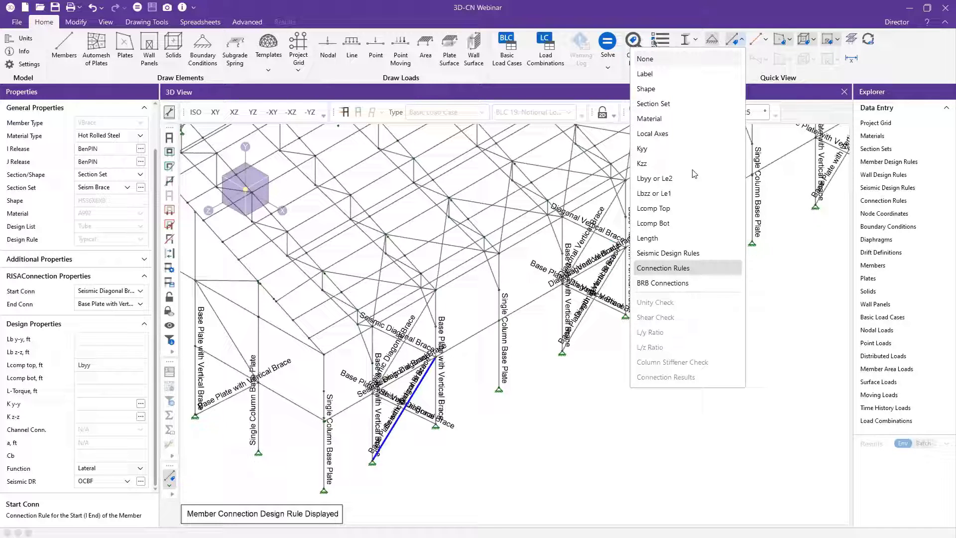
click(645, 74)
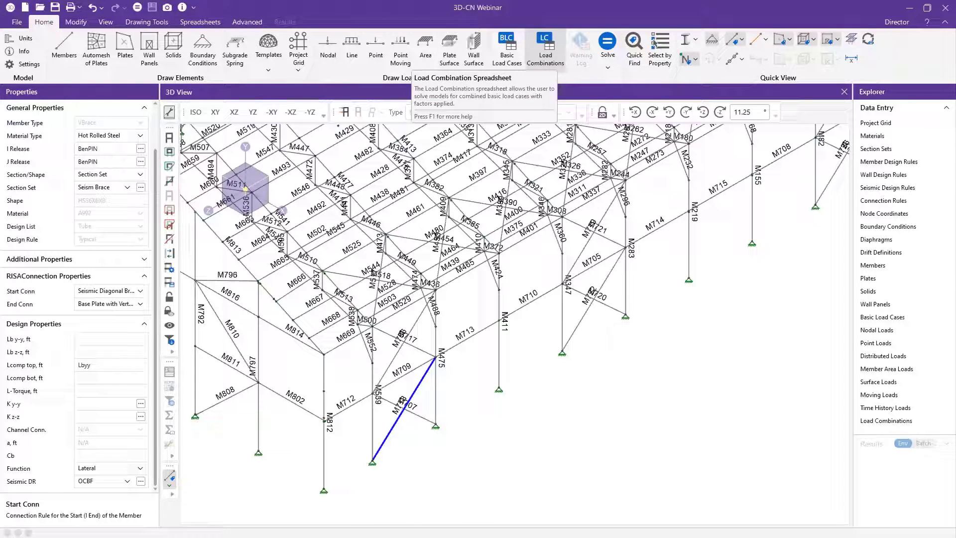
- Review the load combinations and their Connection design flags through the last combination, and close the spreadsheet
click(551, 65)
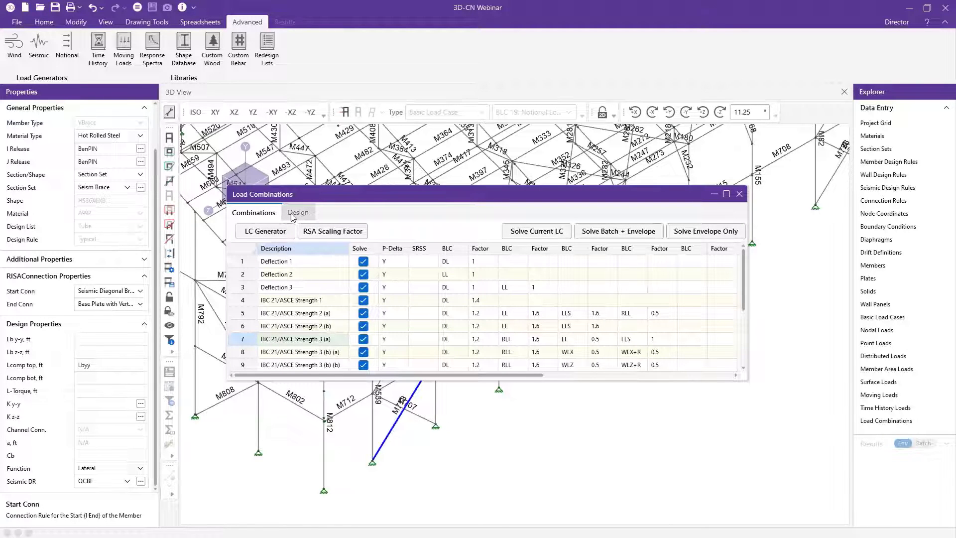
click(297, 212)
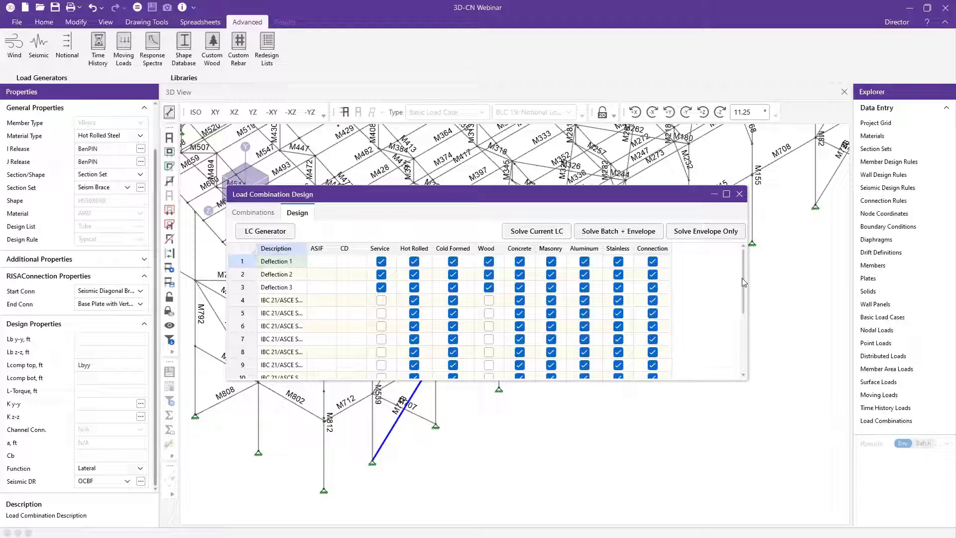
scroll(742, 278, down, 1)
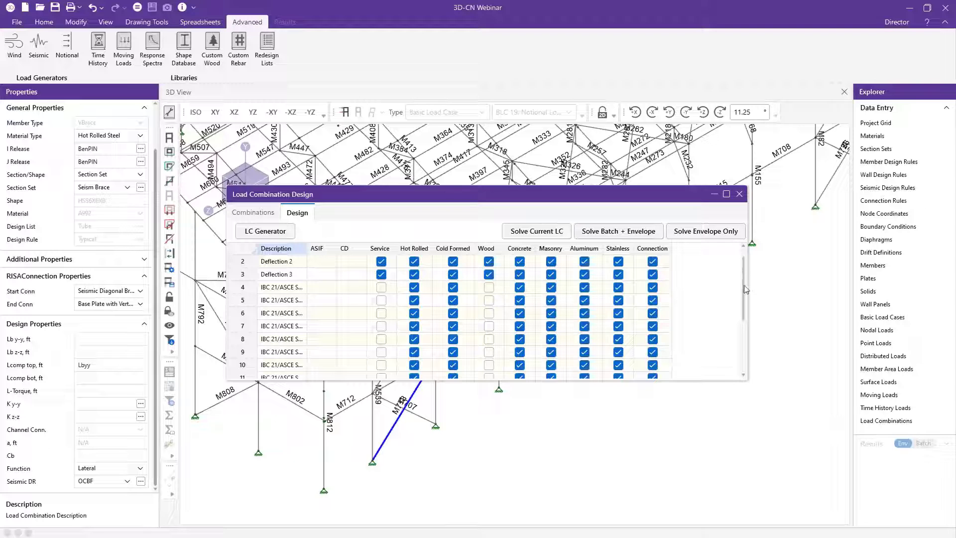
scroll(746, 290, down, 1)
drag(744, 288, 746, 333)
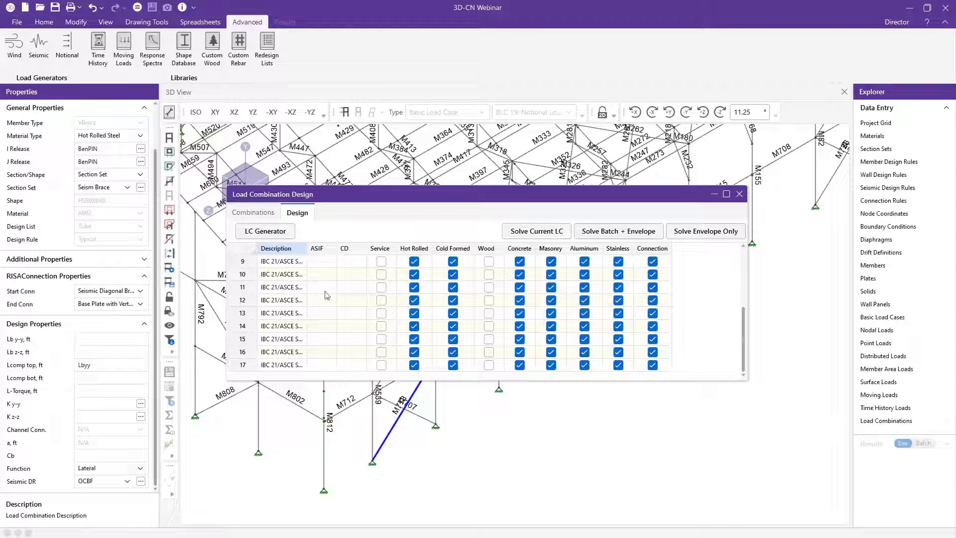
click(253, 212)
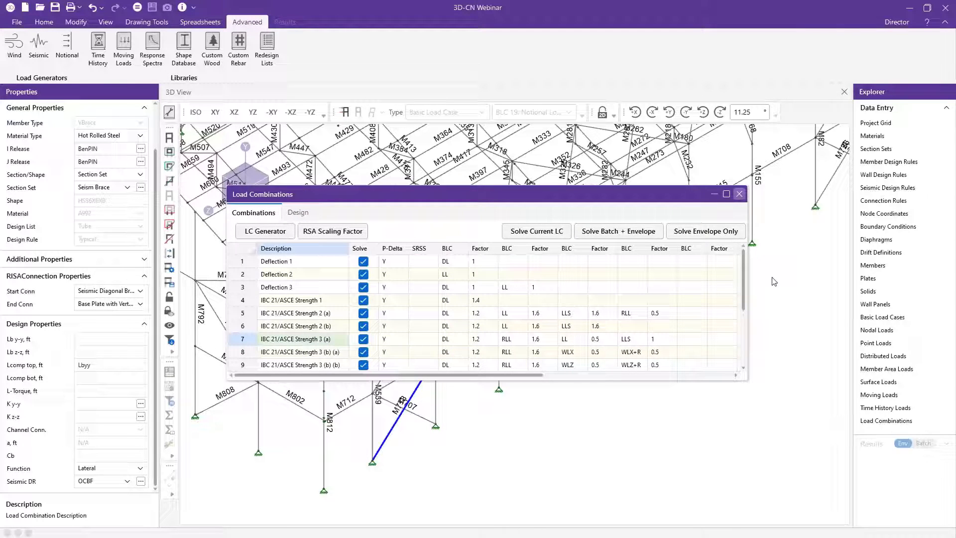
click(657, 230)
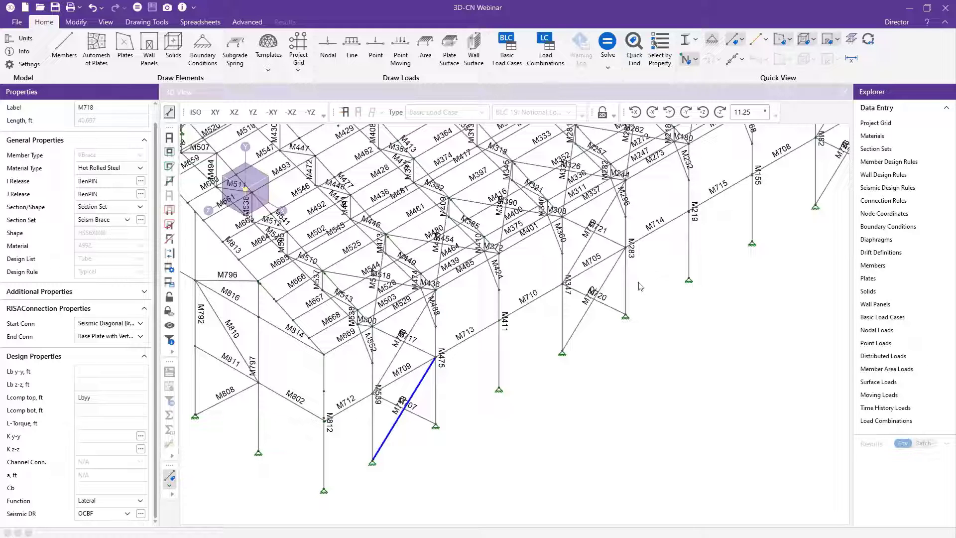
- Solve the model as a Batch Solution of Marked Combinations with the envelope included
click(138, 7)
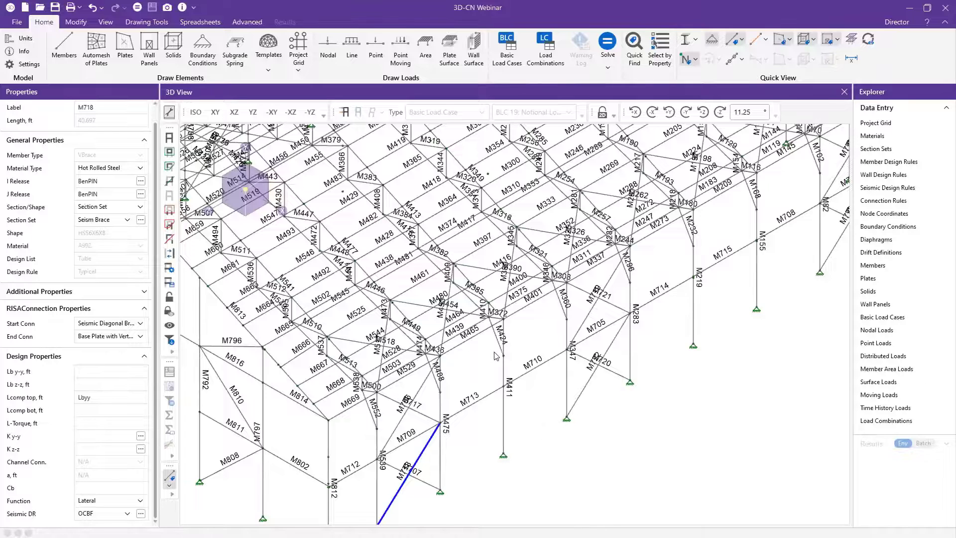
key(ctrl+q)
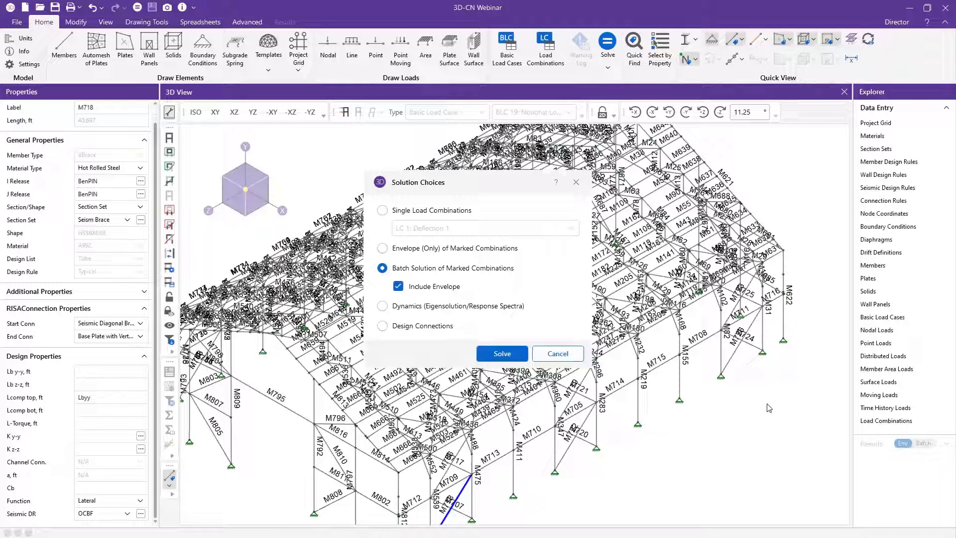
key(Return)
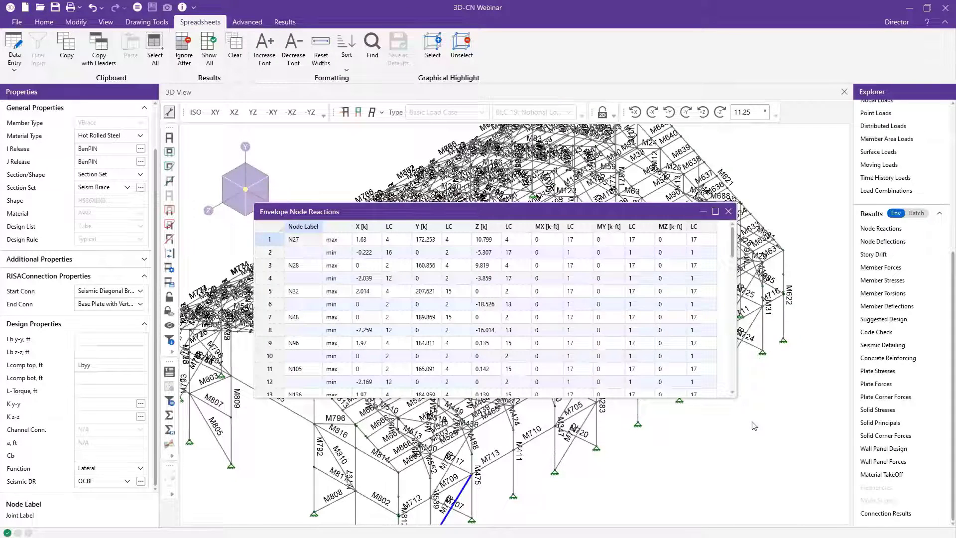
- Send the solved model to RISAConnection through Director, saving the file with its results and discarding the open RISAConnection sample project
click(894, 23)
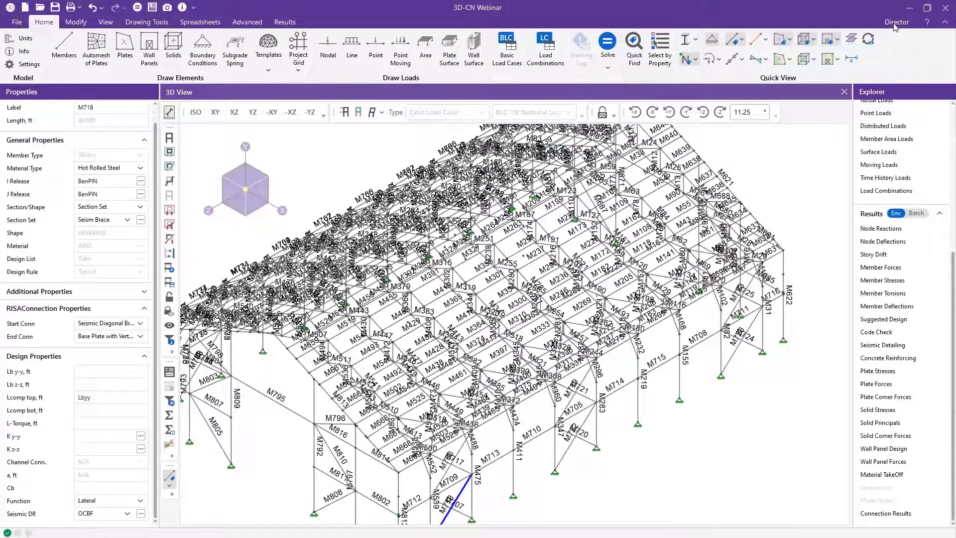
click(895, 25)
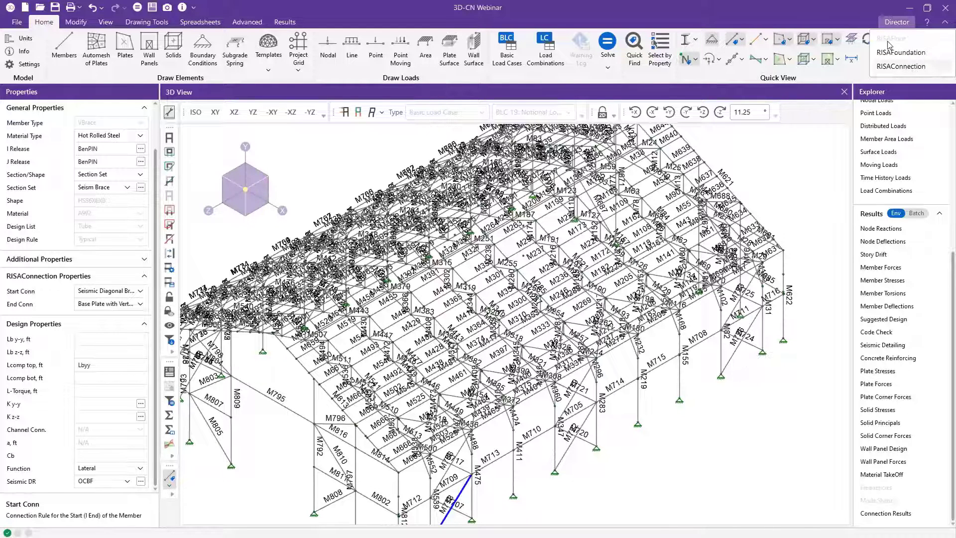
click(900, 67)
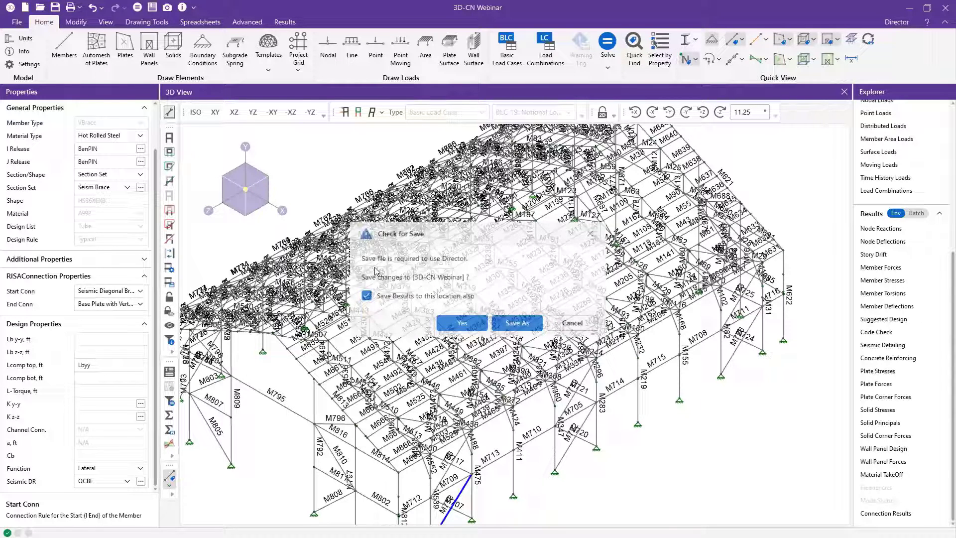
click(463, 327)
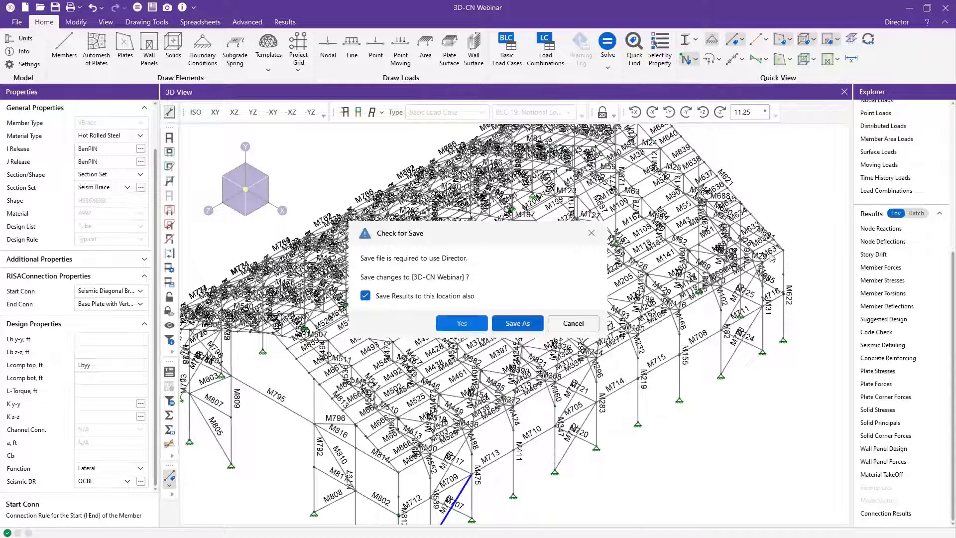
click(462, 325)
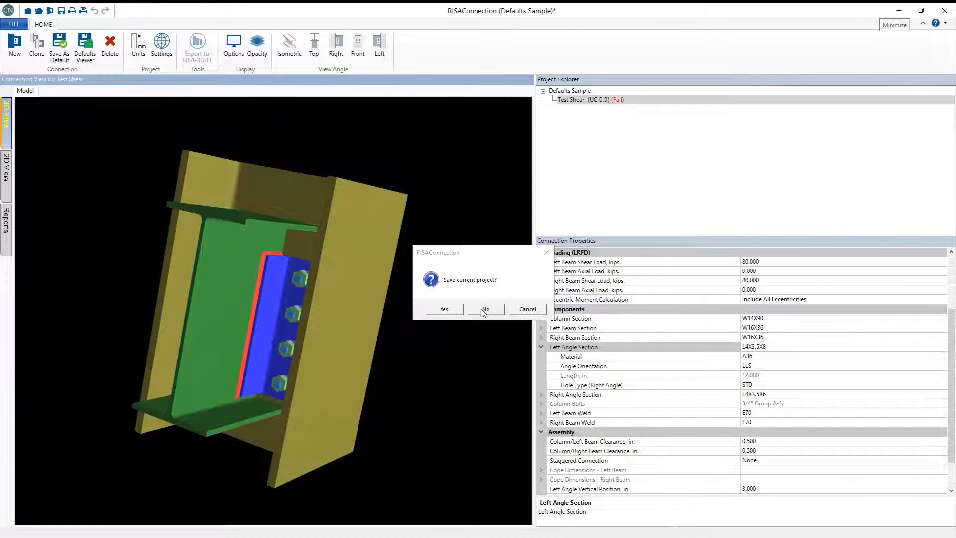
click(484, 309)
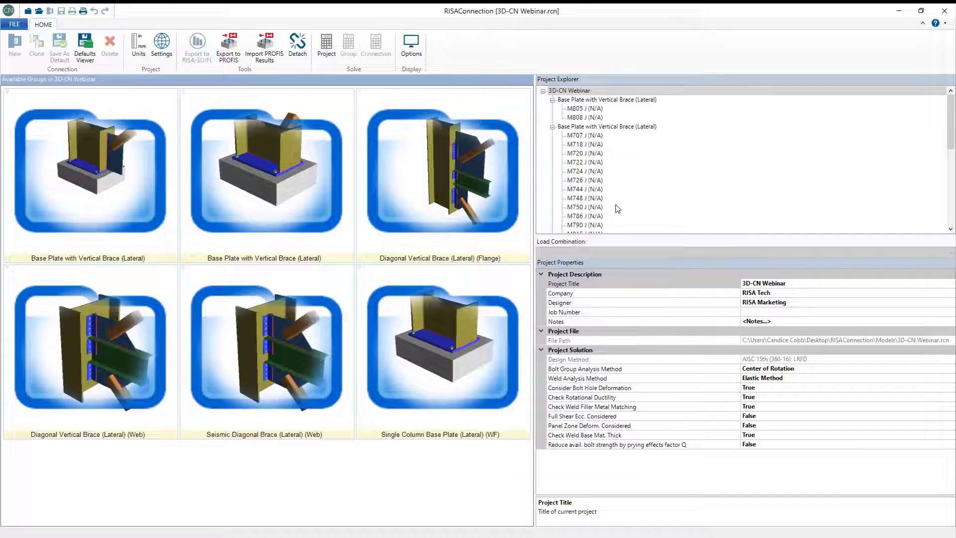
- Collapse the base plate, diagonal brace and seismic brace connection groups in the project tree
click(552, 100)
click(552, 109)
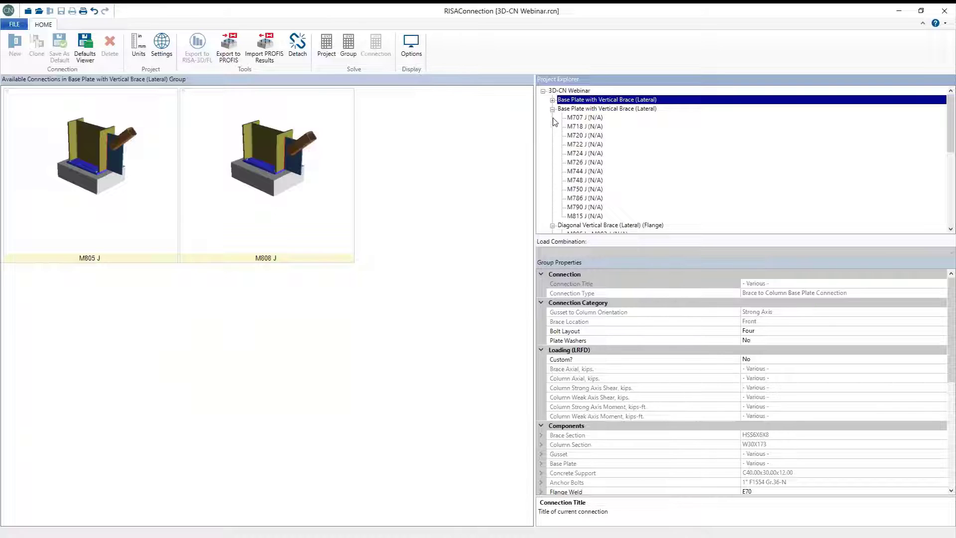
click(552, 135)
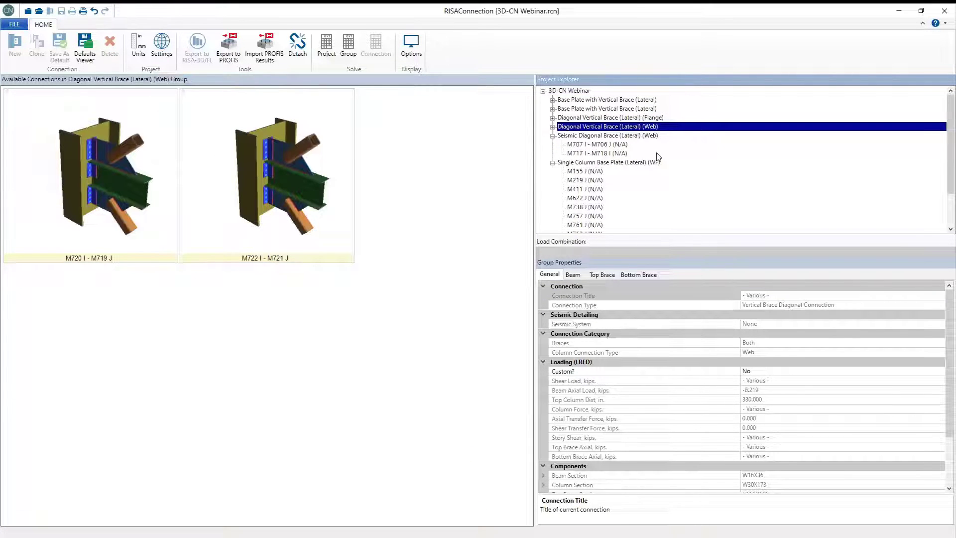
- Open connection M805 J from the first Base Plate with Vertical Brace (Lateral) group and inspect its column section
click(628, 100)
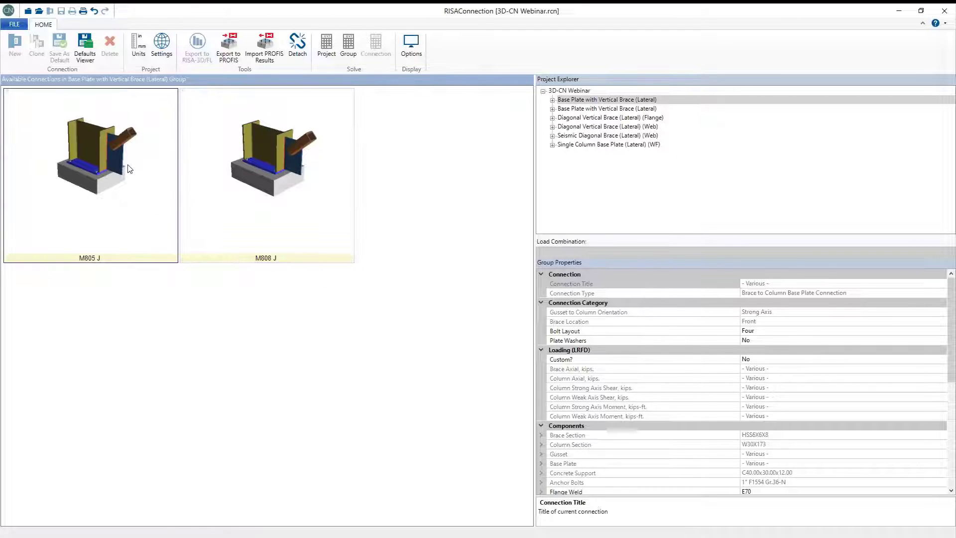
double_click(120, 177)
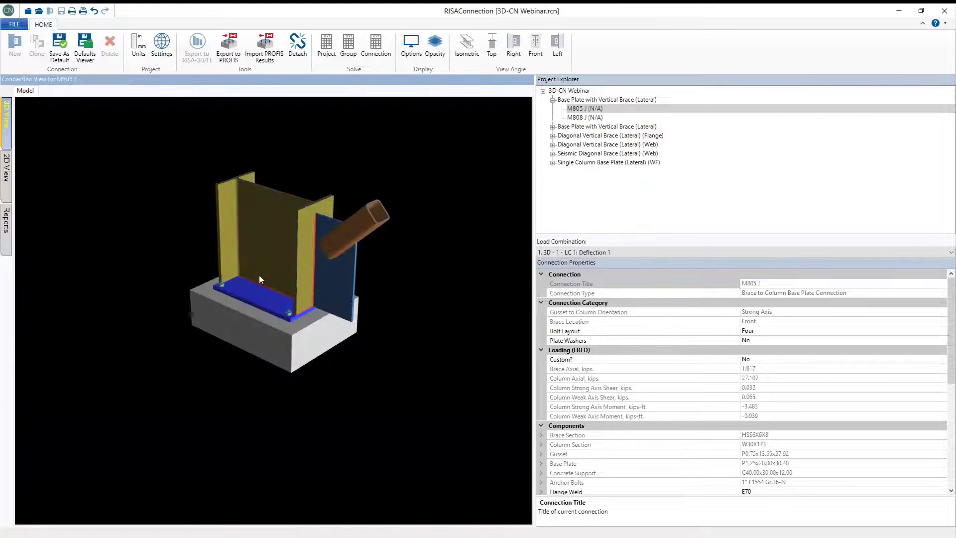
click(285, 198)
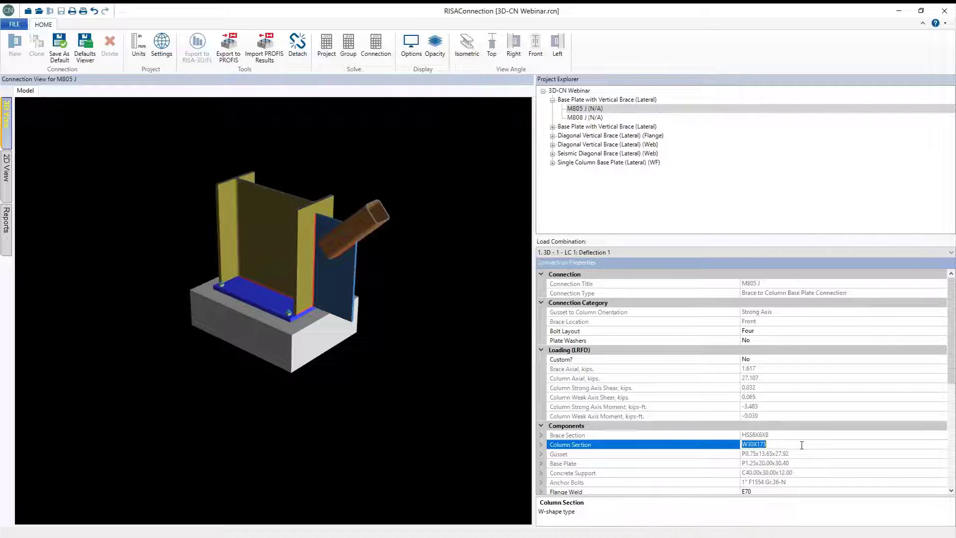
click(229, 200)
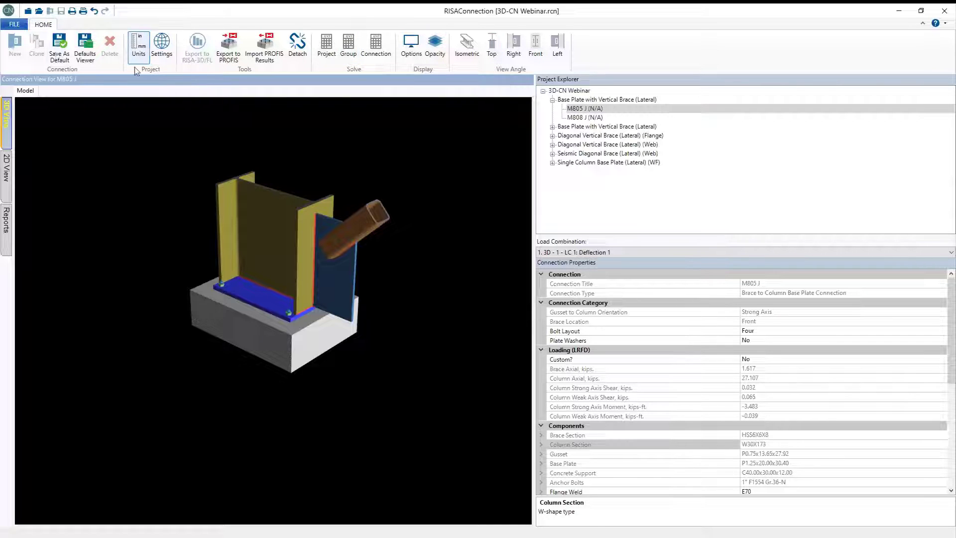
- Review the design code and analysis methods in the global project solution settings, and close them without changes
click(168, 53)
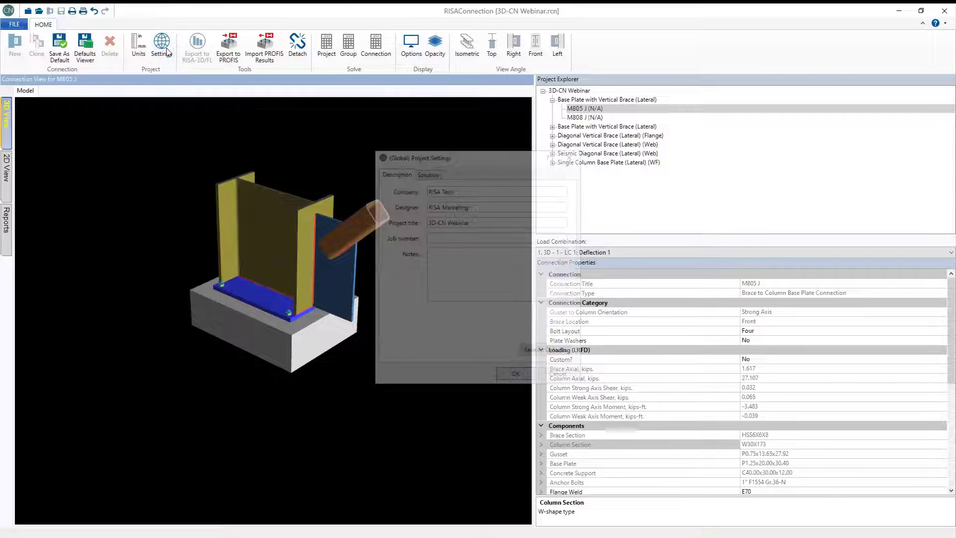
click(434, 174)
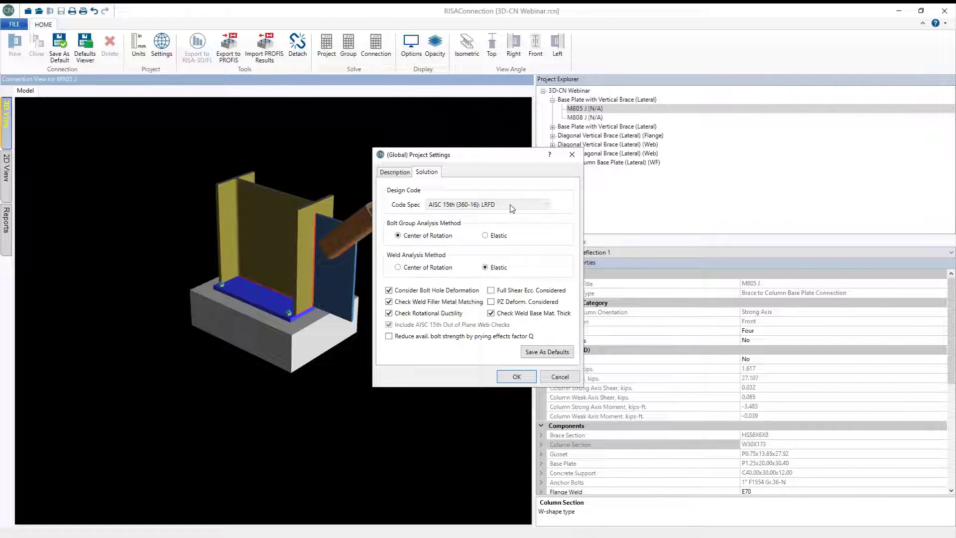
click(572, 155)
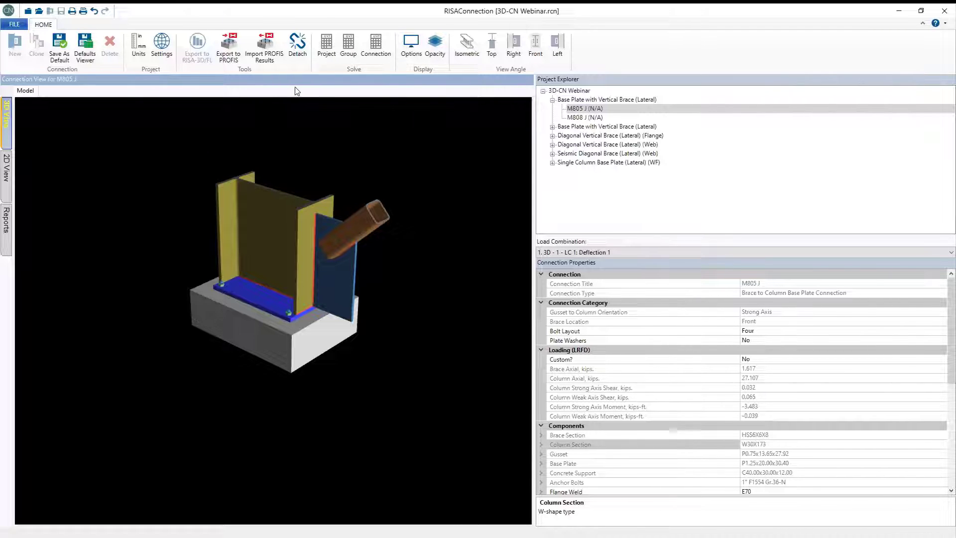
- Read the confirmation for detaching the project from RISA-3D and decline it
click(298, 50)
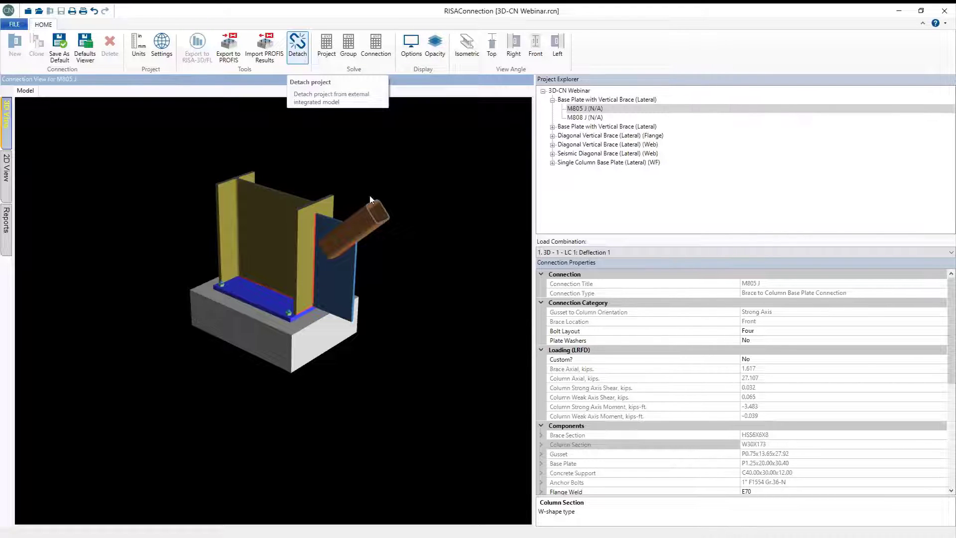
click(297, 46)
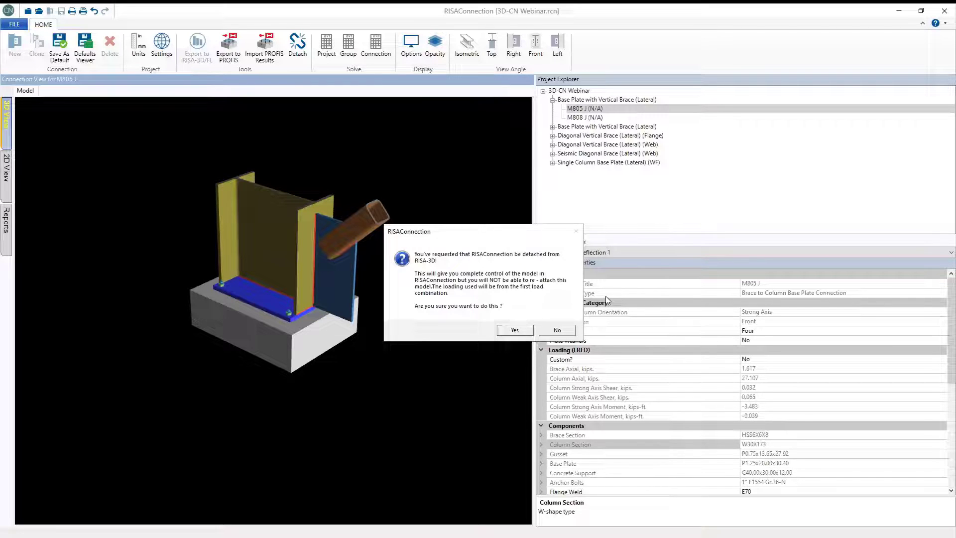
click(558, 330)
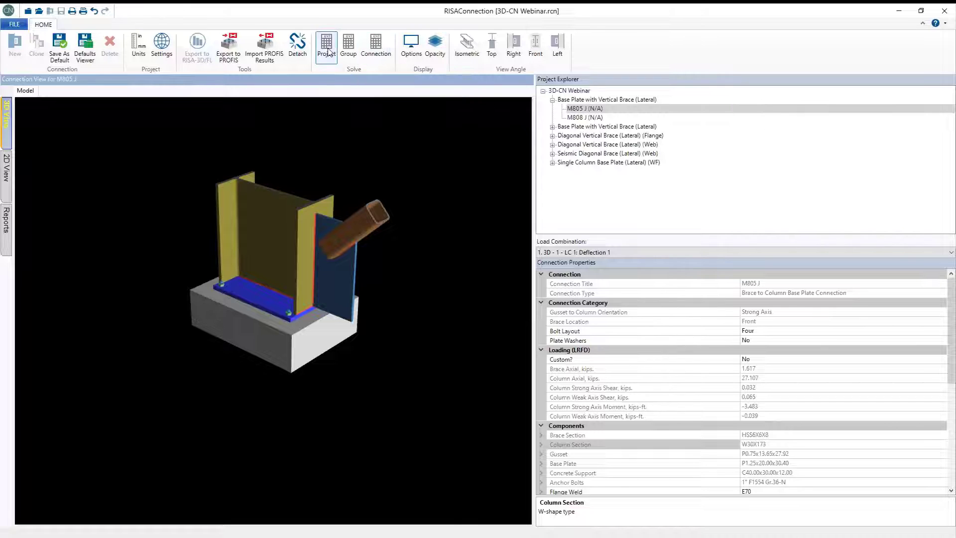
- Select connection M805 J in the project tree
click(589, 108)
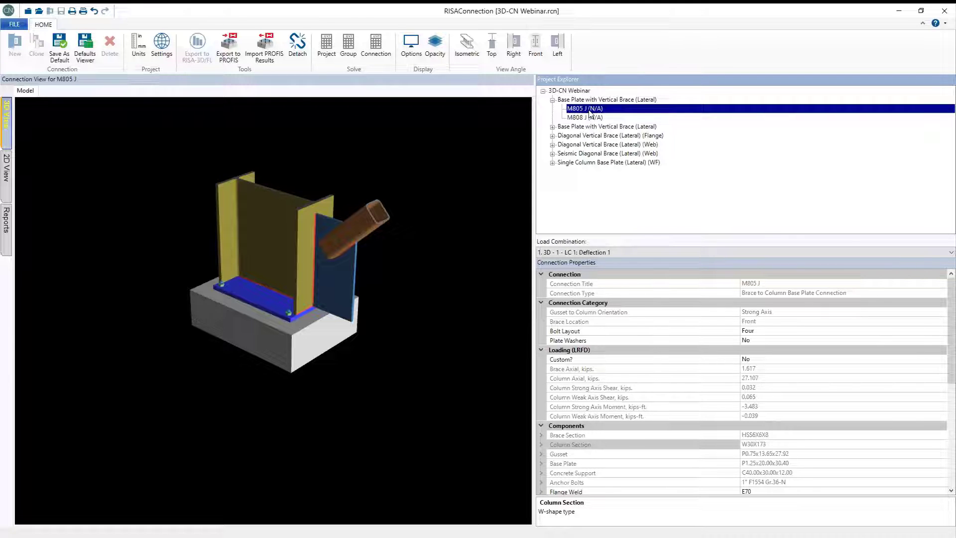
- Solve only the selected connection M805 J in the first Base Plate with Vertical Brace group
click(380, 54)
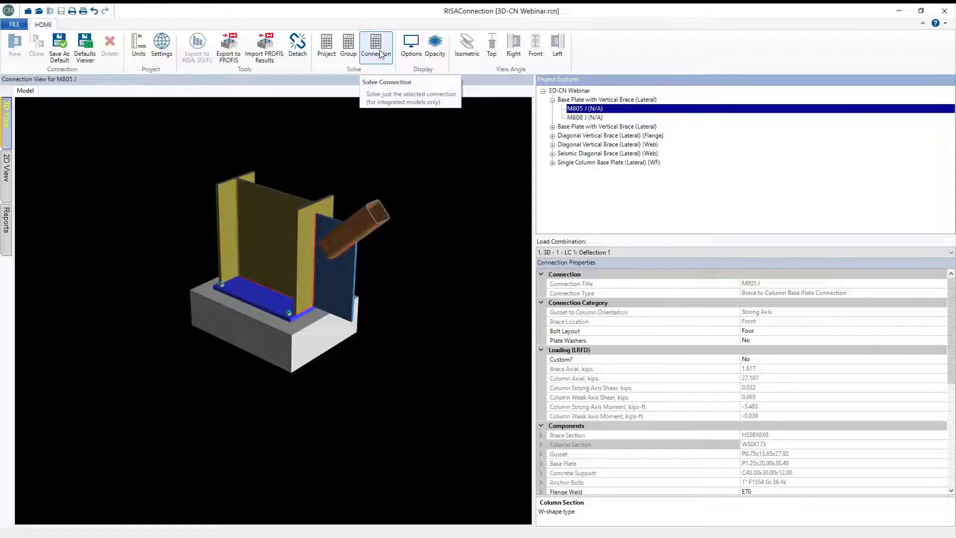
click(380, 51)
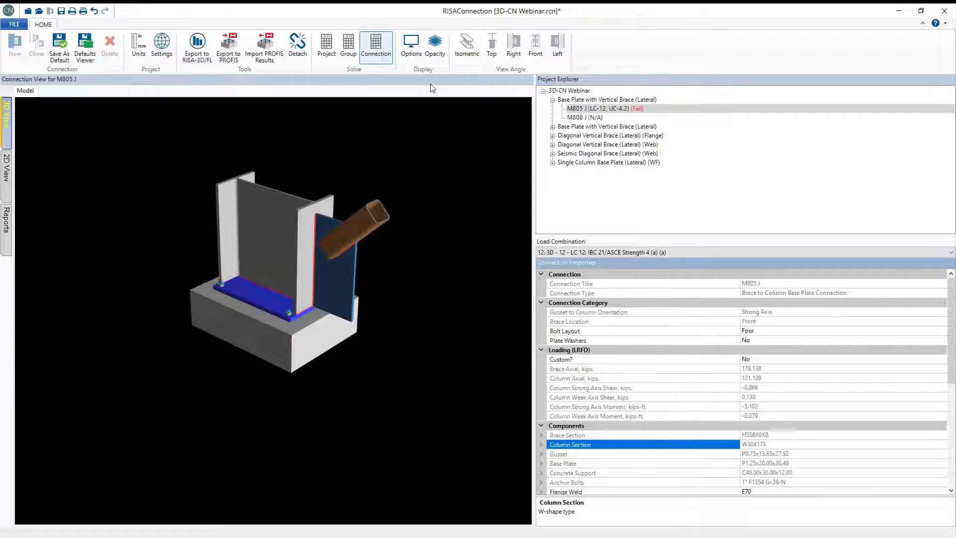
click(419, 219)
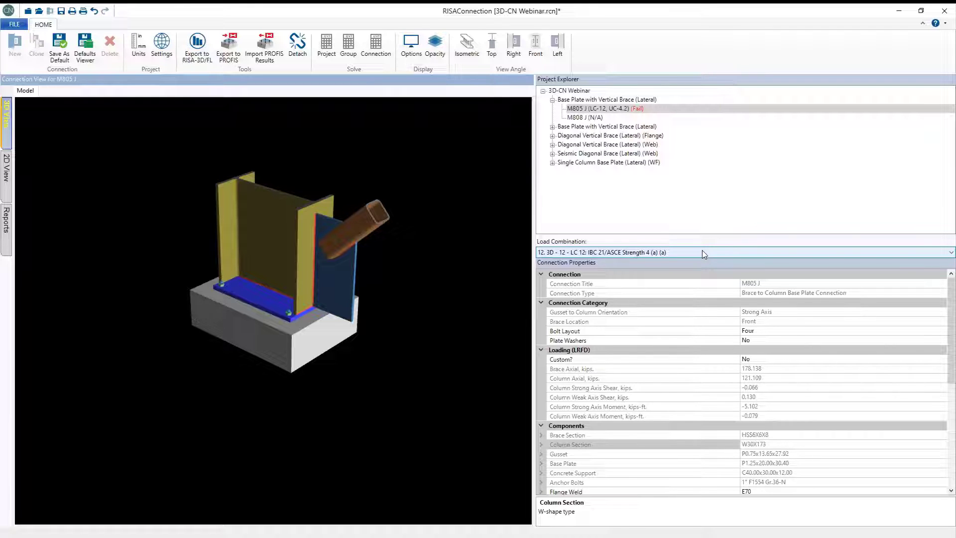
- Show M805 J's loads for load combination LC 1: Deflection 1 and for LC 7: IBC 21/ASCE Strength 3 (a)
click(650, 252)
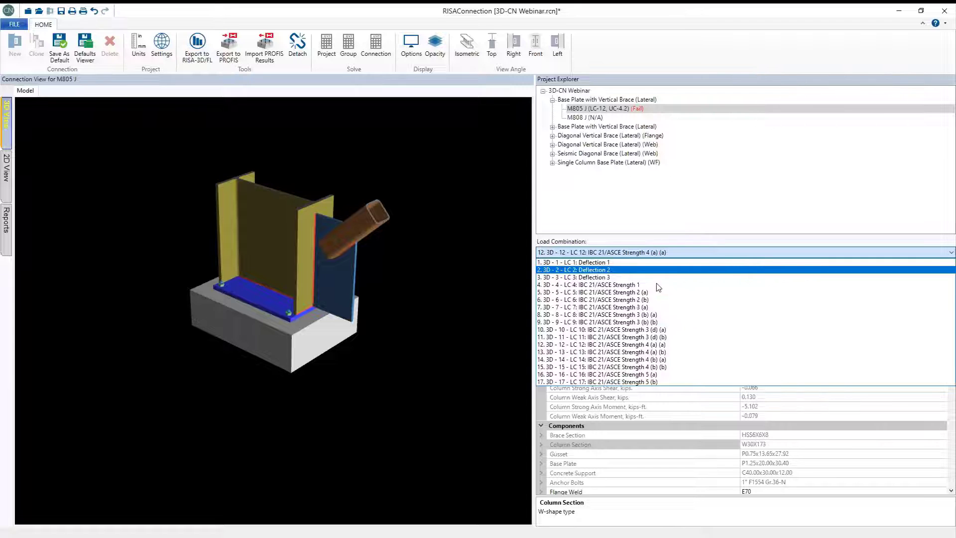
click(610, 264)
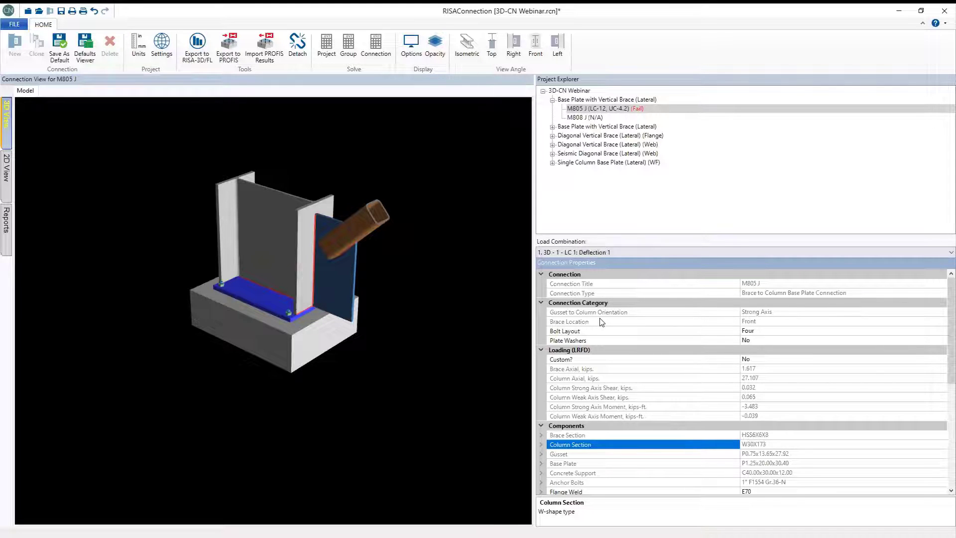
click(601, 252)
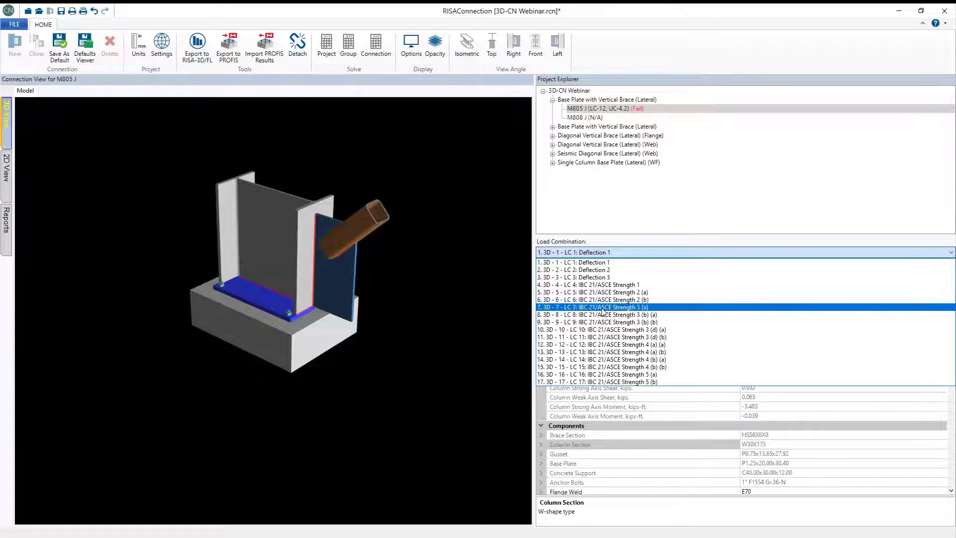
click(602, 307)
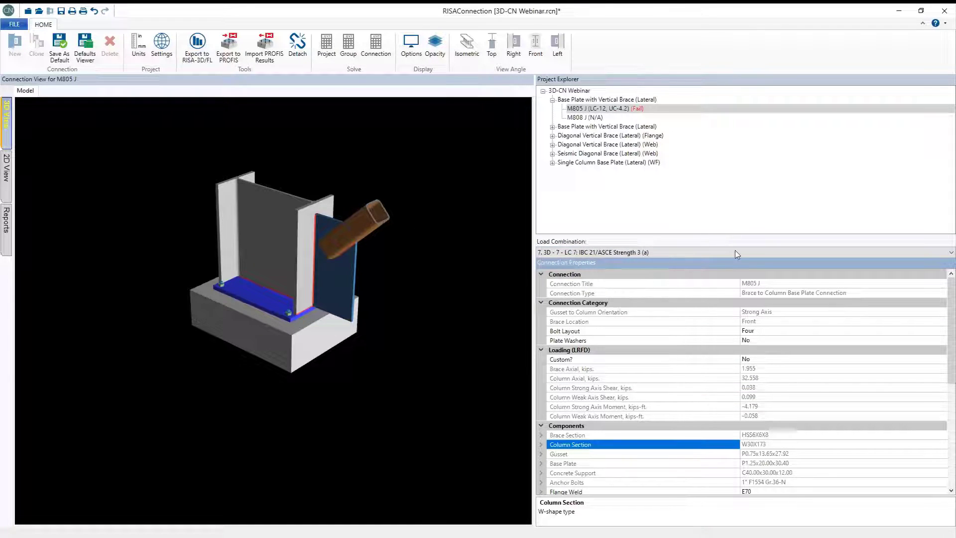
- Solve the entire second Base Plate with Vertical Brace (Lateral) group and open one of its connections from the project tree
click(554, 127)
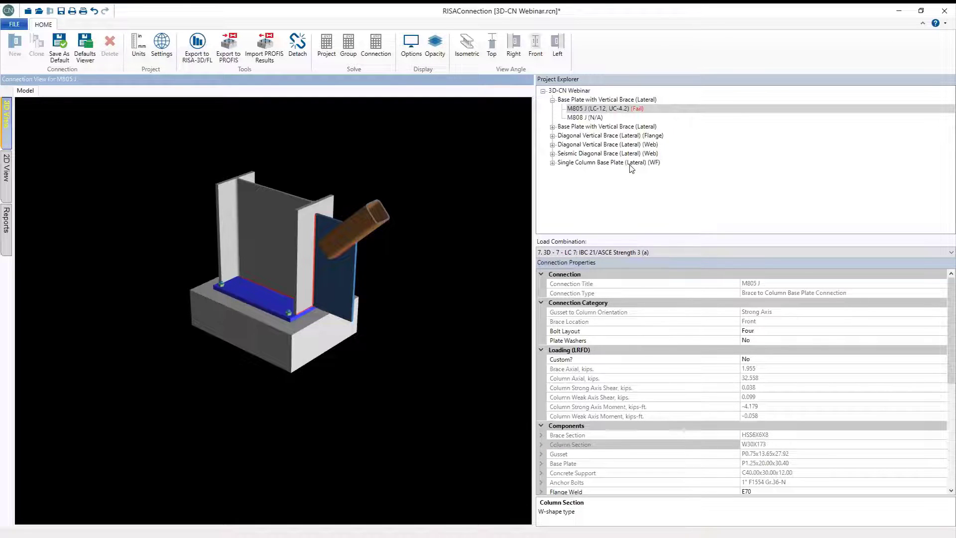
scroll(647, 131, up, 2)
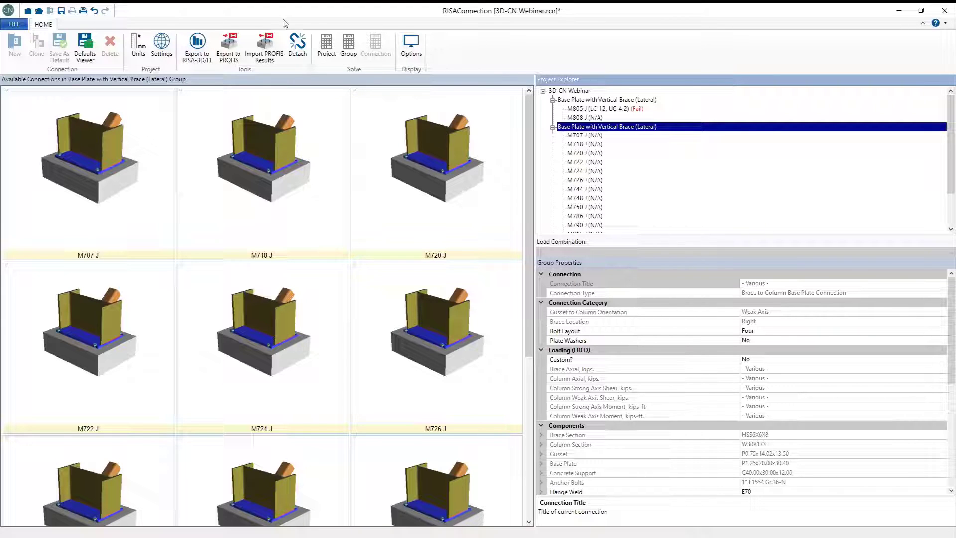
click(349, 48)
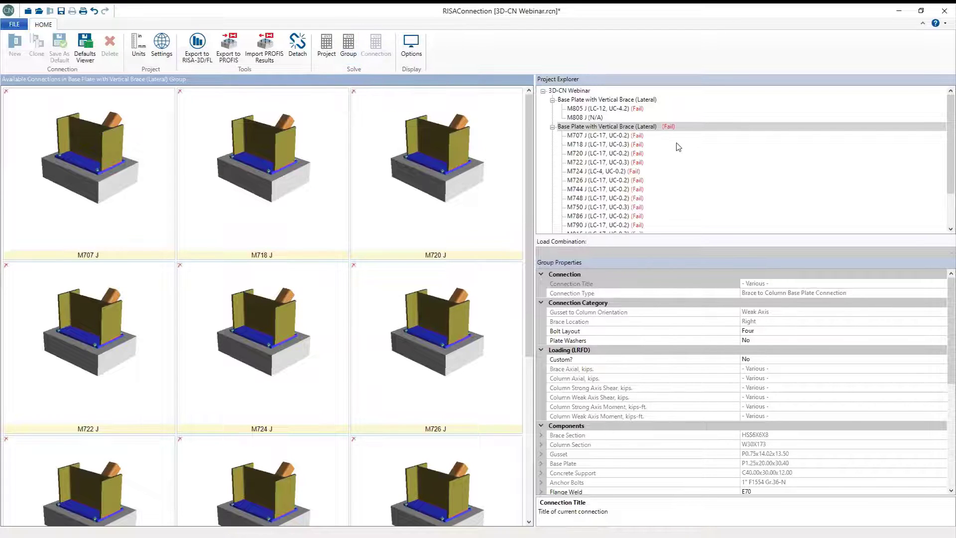
scroll(679, 146, down, 2)
scroll(662, 144, up, 2)
click(606, 153)
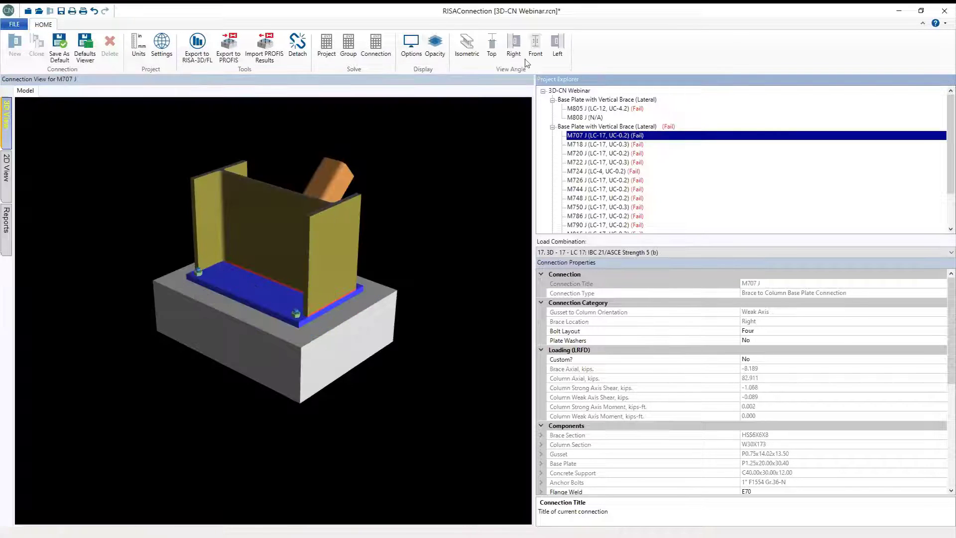
- Solve the whole project and review the results of the Diagonal Vertical Brace (Web) and Seismic Diagonal Brace (Web) groups
click(327, 48)
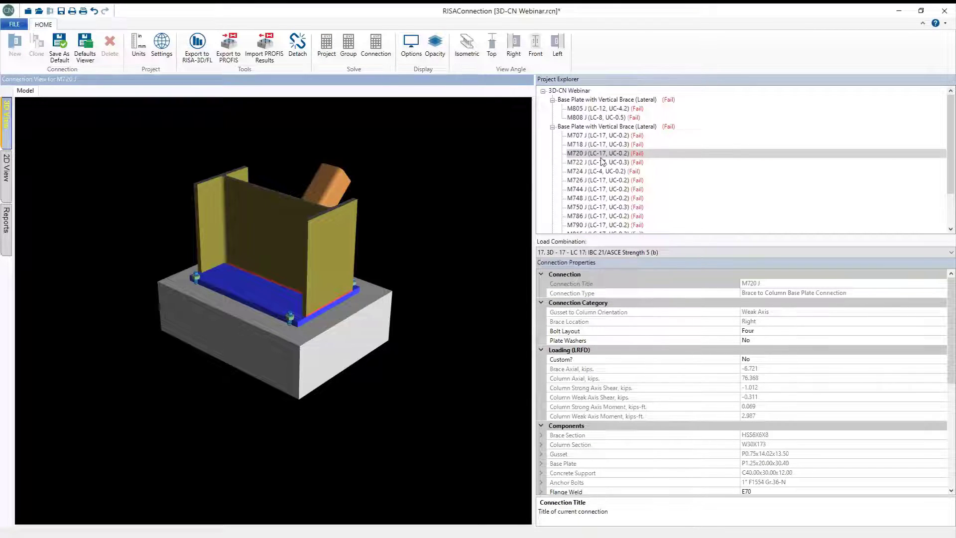
scroll(615, 208, down, 2)
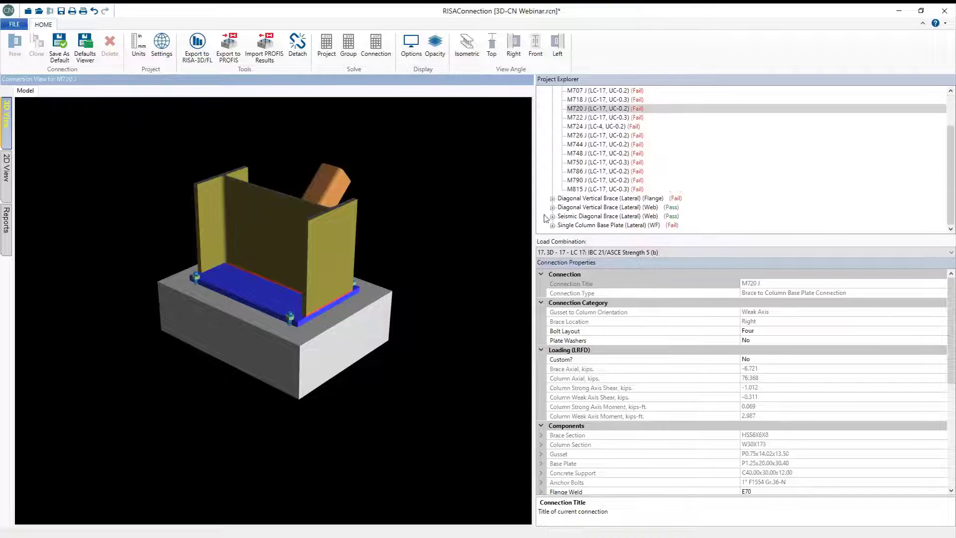
click(552, 208)
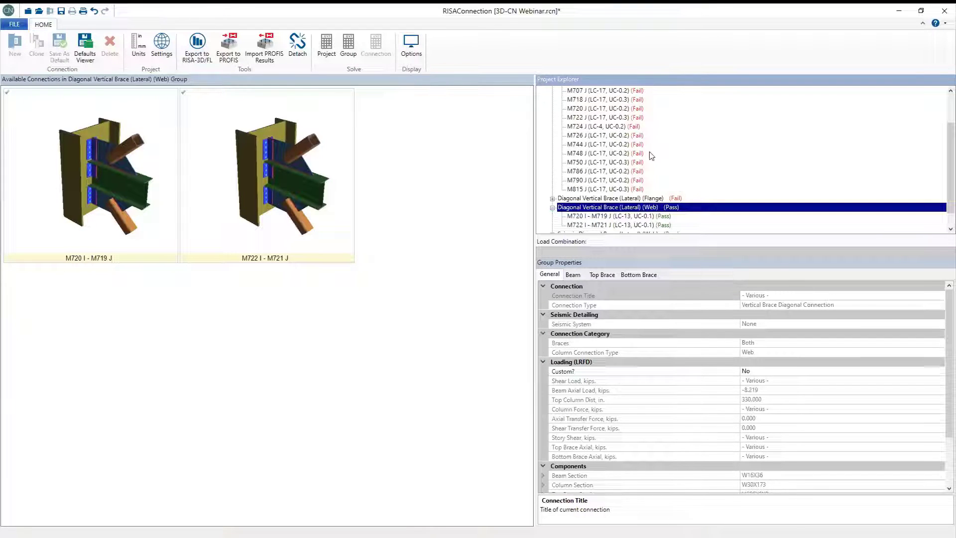
scroll(652, 156, down, 1)
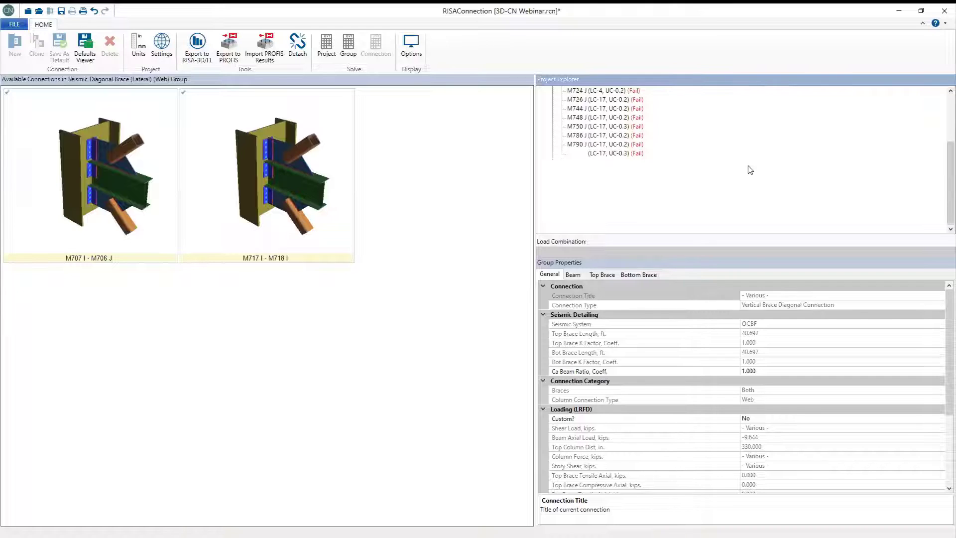
scroll(689, 167, up, 3)
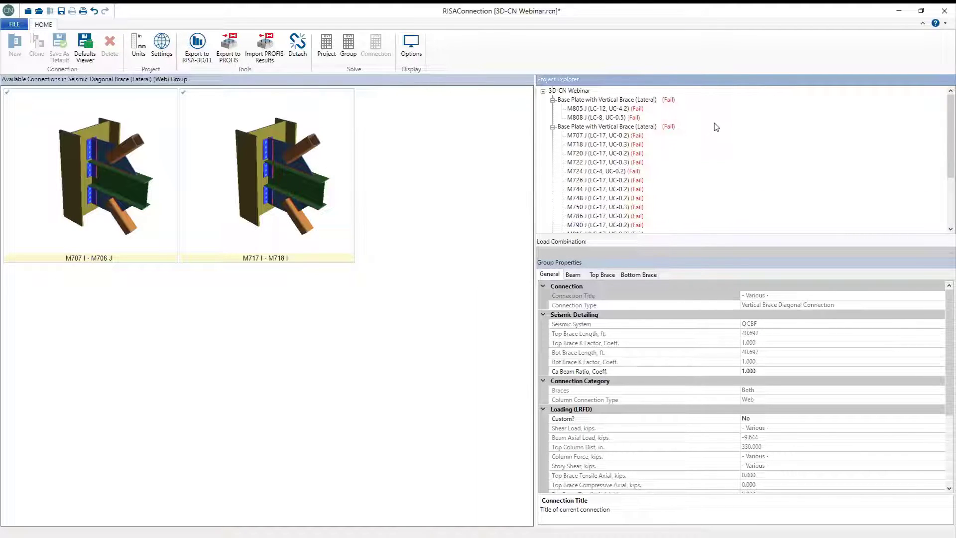
scroll(716, 127, down, 2)
scroll(574, 130, up, 2)
- Open connection M707 J and examine its dimensioned 2D top view
click(576, 136)
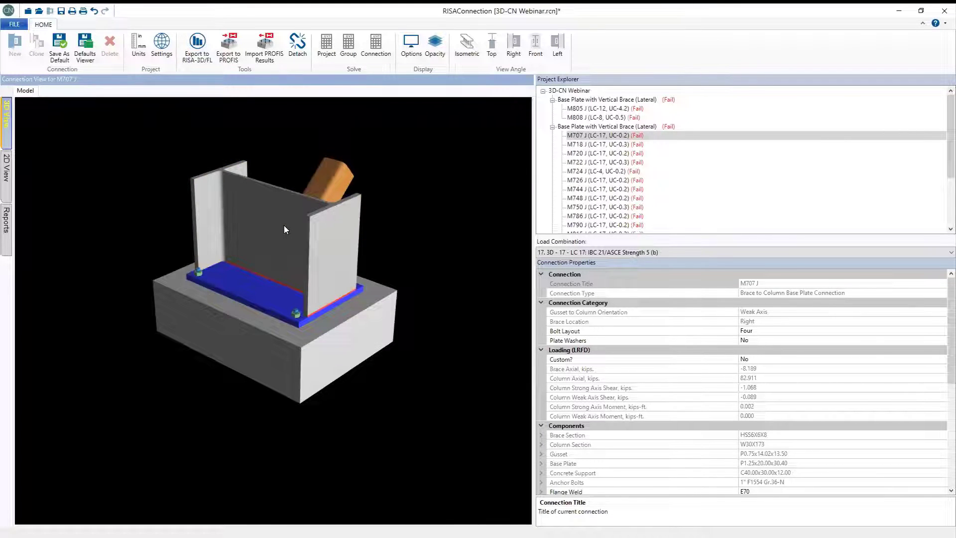
click(8, 182)
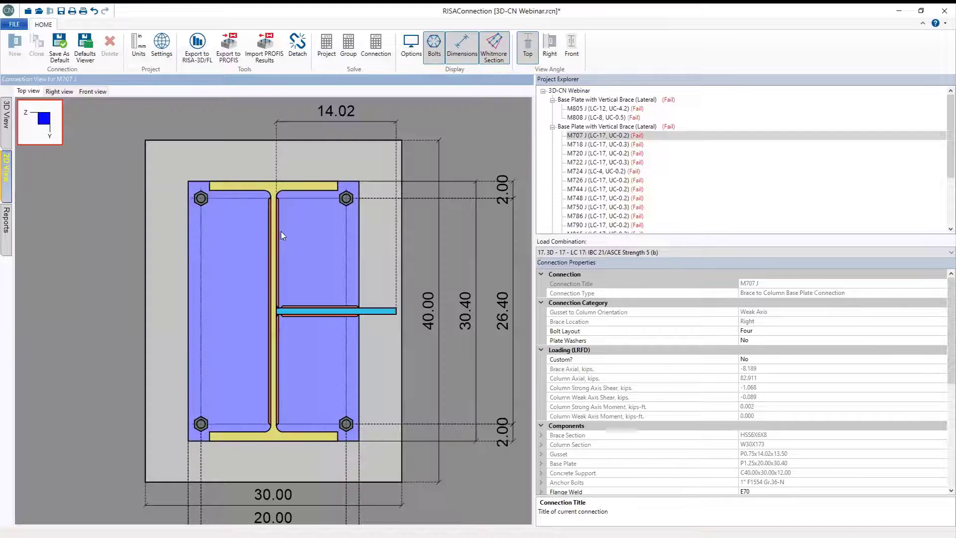
scroll(319, 259, down, 3)
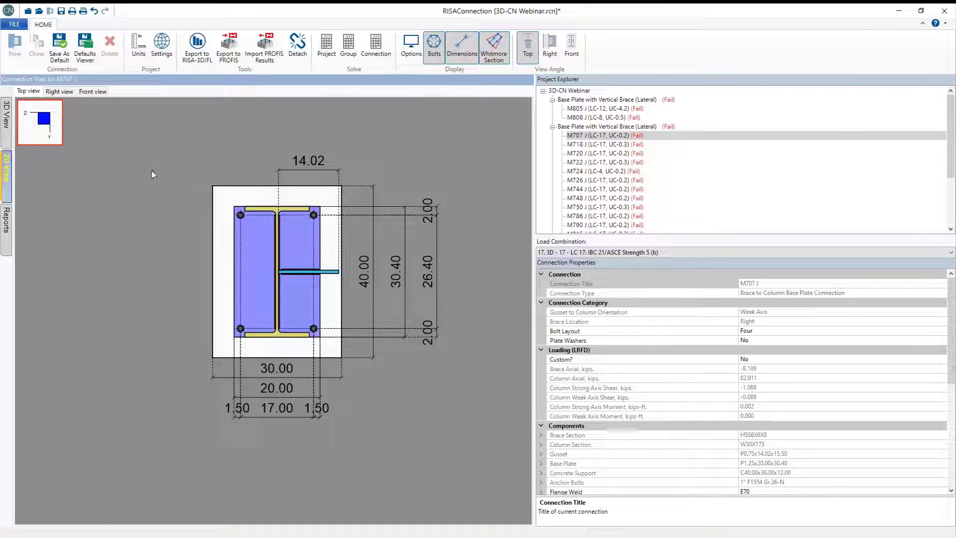
- Review M707 J's summary, base plate and gusset/brace reports, expanding the gusset plate tensile yield and tensile rupture (Whitmore) checks
click(6, 222)
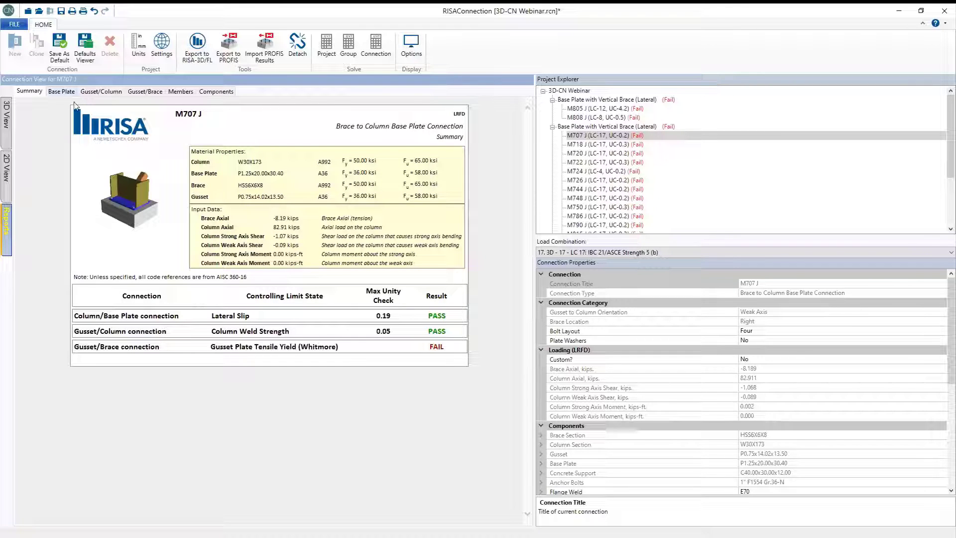
click(58, 92)
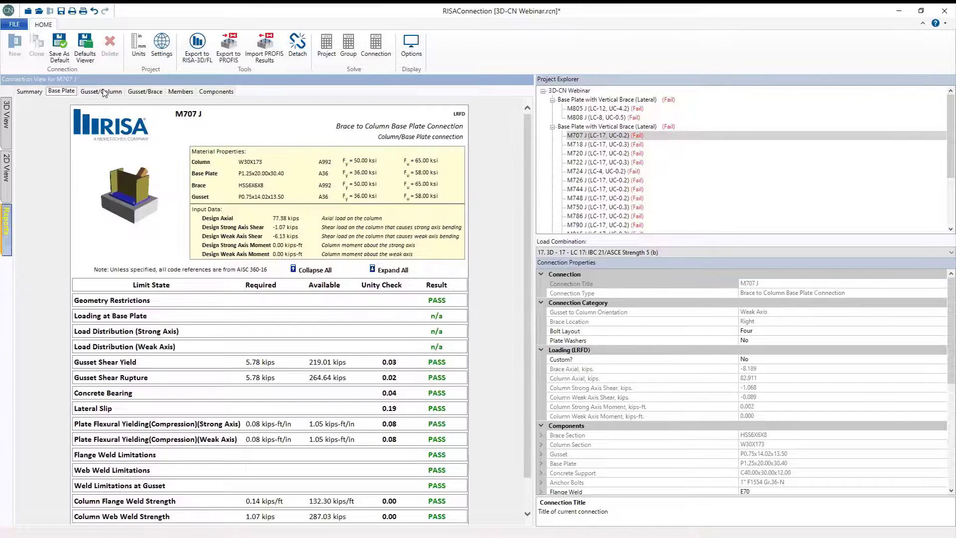
scroll(142, 93, down, 1)
click(145, 92)
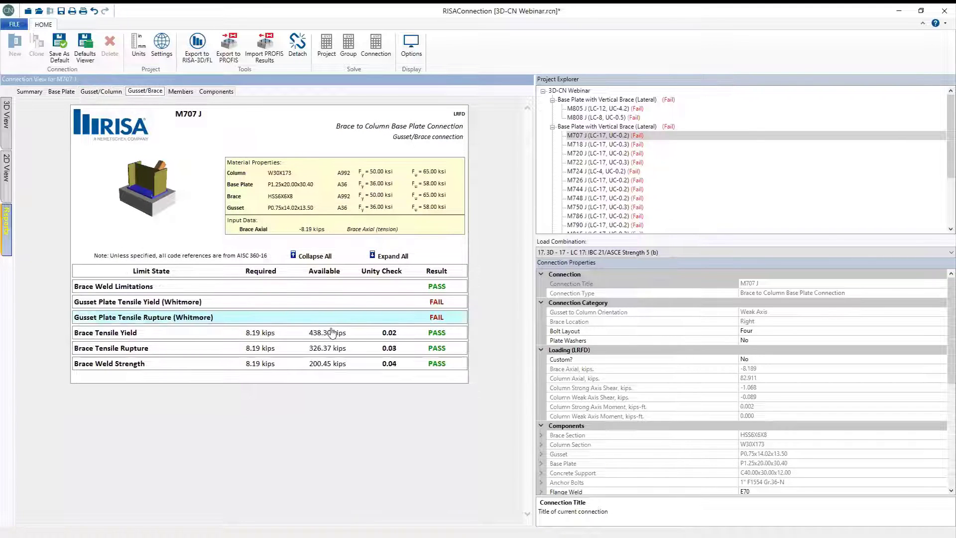
click(333, 301)
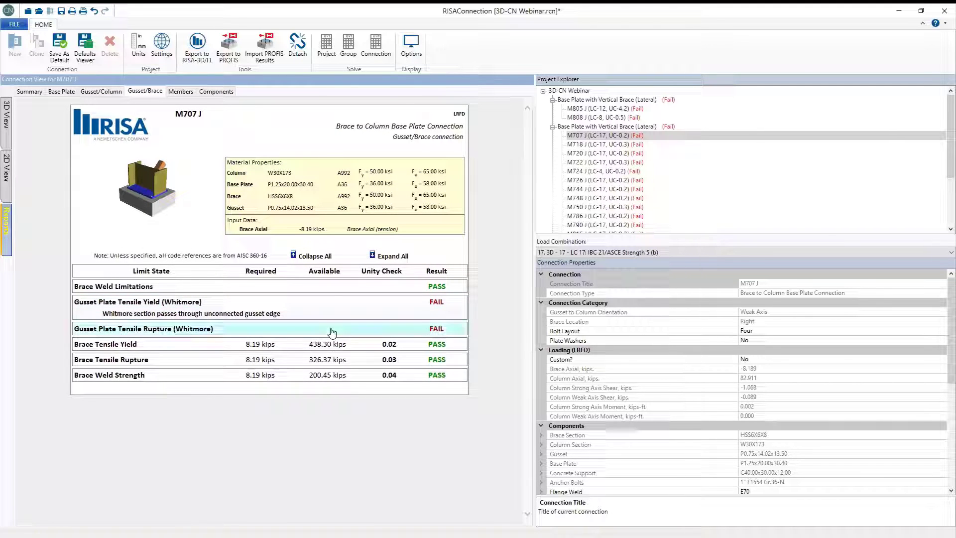
click(333, 330)
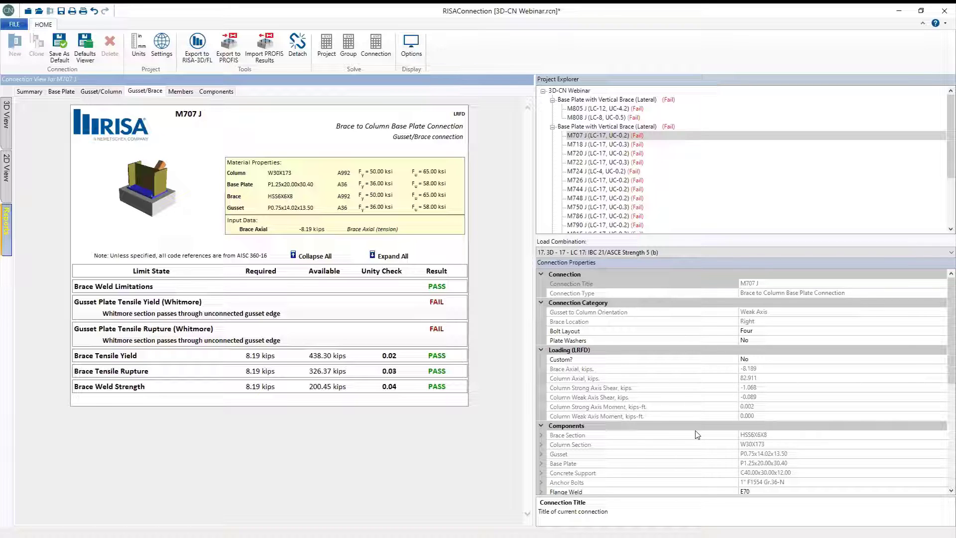
- Set the width of M707 J's base plate to 25 in
scroll(566, 411, down, 2)
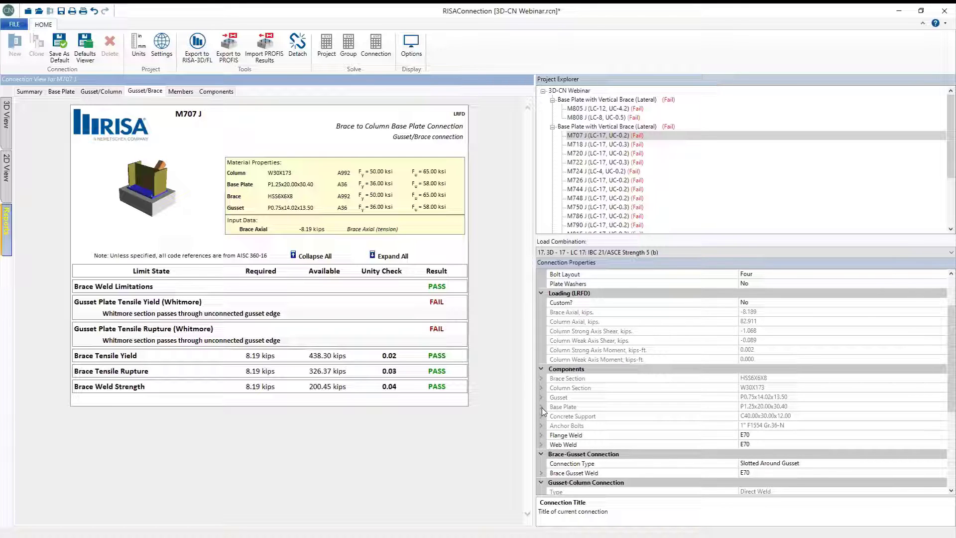
click(542, 407)
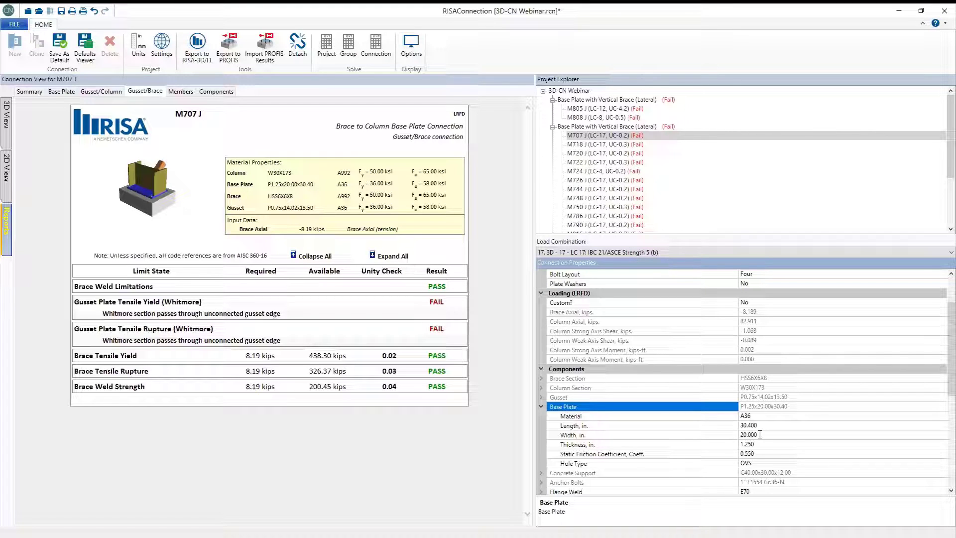
click(736, 434)
double_click(732, 436)
text(25)
click(703, 420)
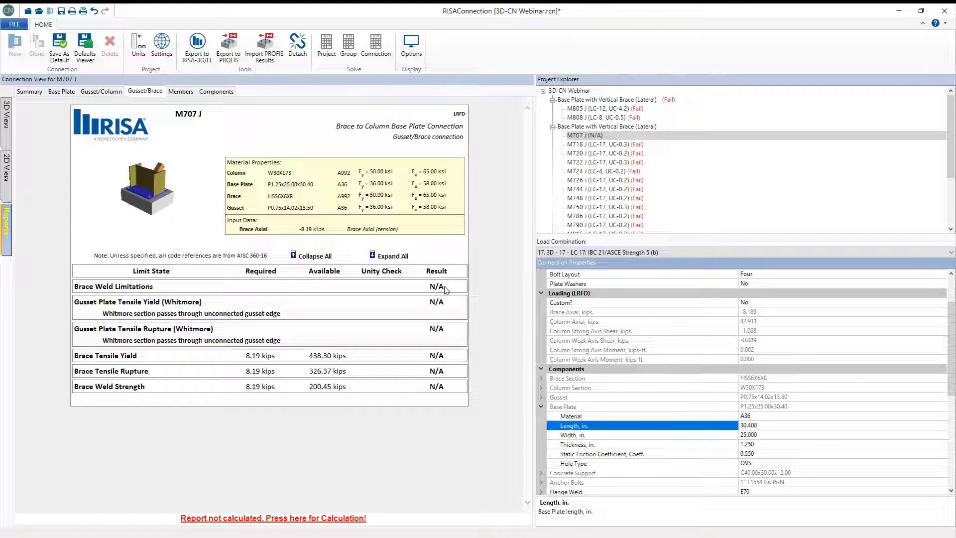
- Show M707 J in 3D and select its base plate and web weld in the model to locate their properties
scroll(7, 120, down, 1)
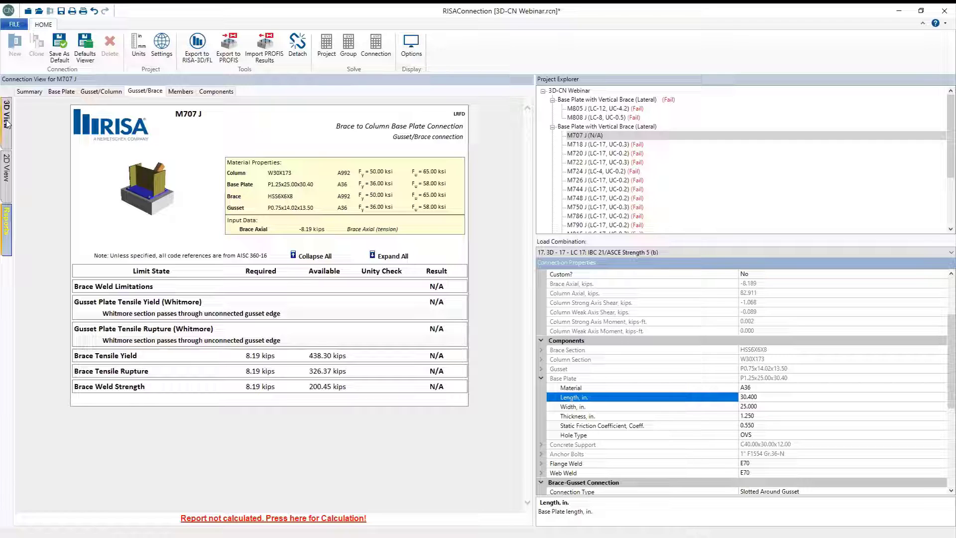
click(7, 124)
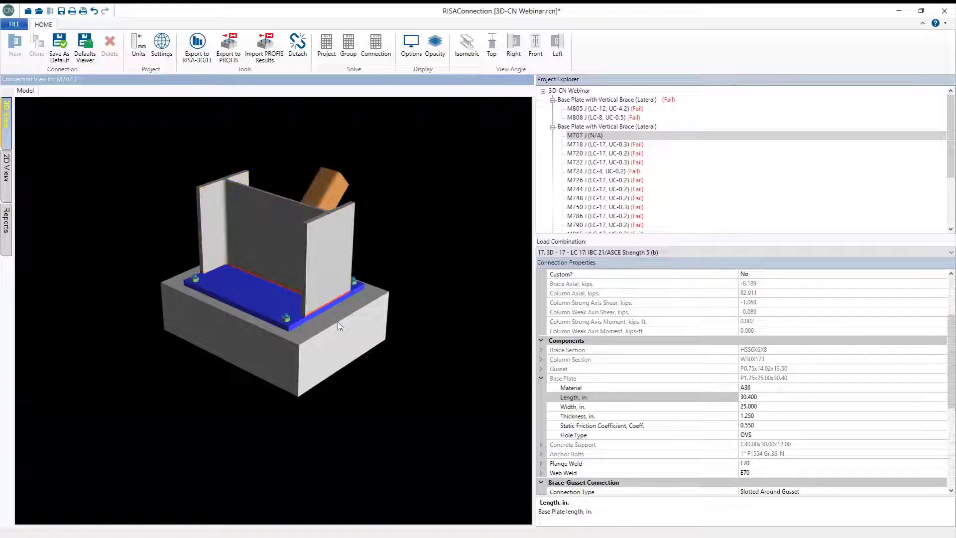
click(233, 305)
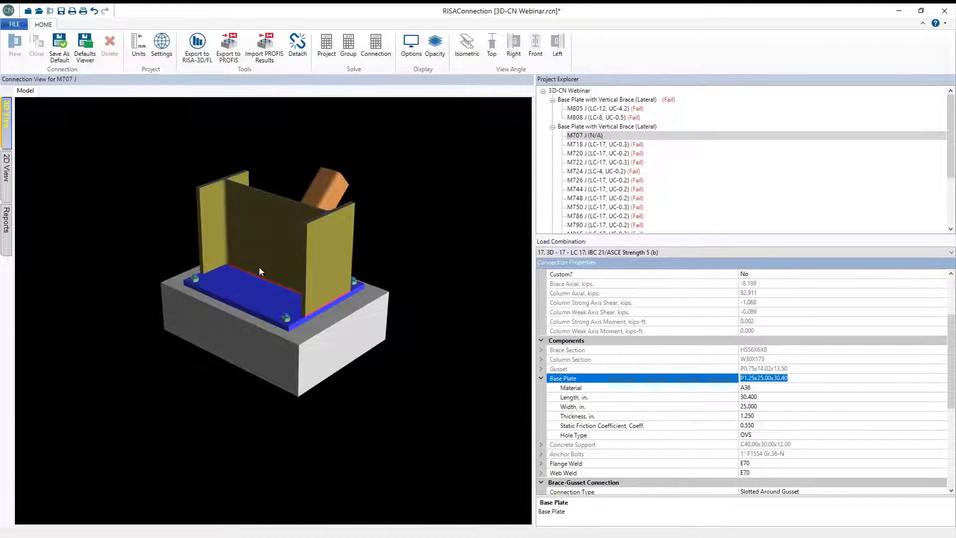
click(268, 281)
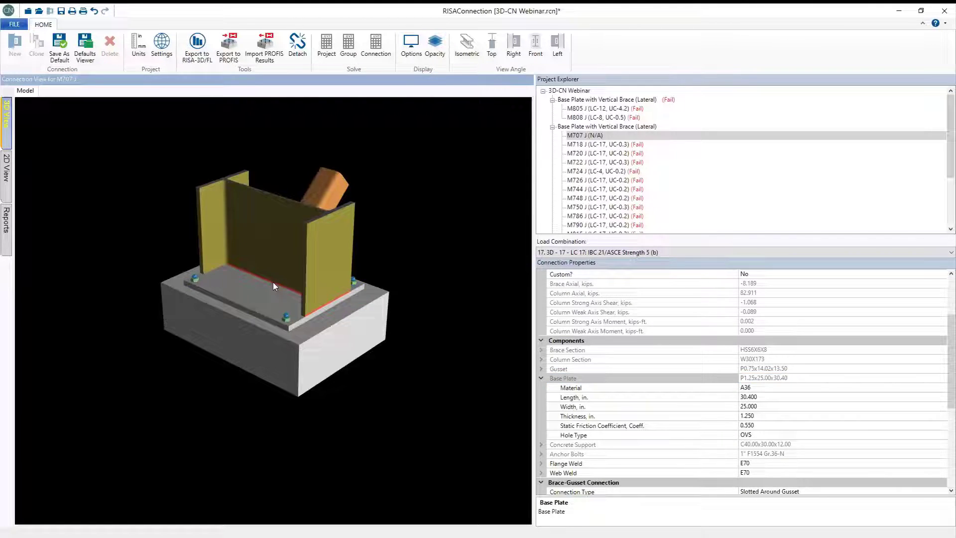
click(273, 282)
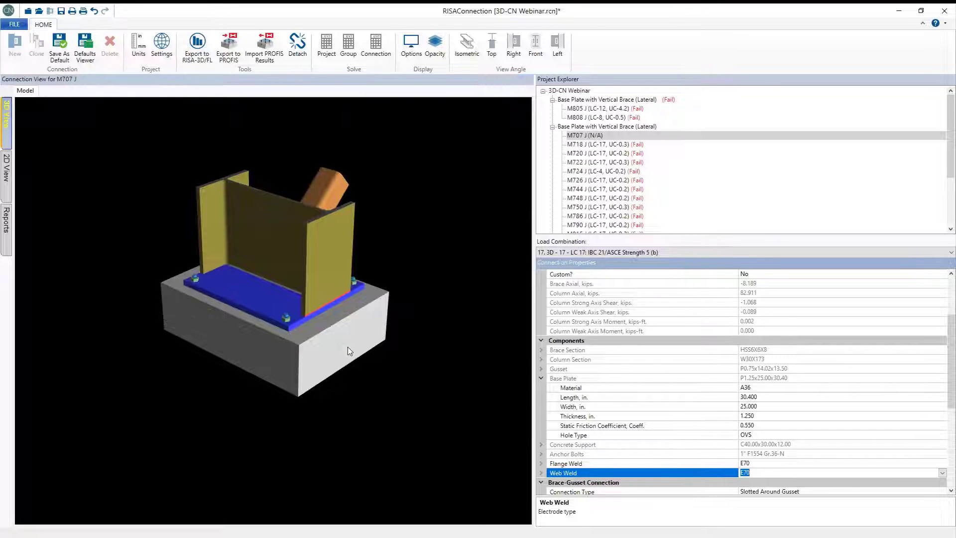
- Select the column flange weld in the 3D model and expand its properties to view the type and effective throat
click(318, 306)
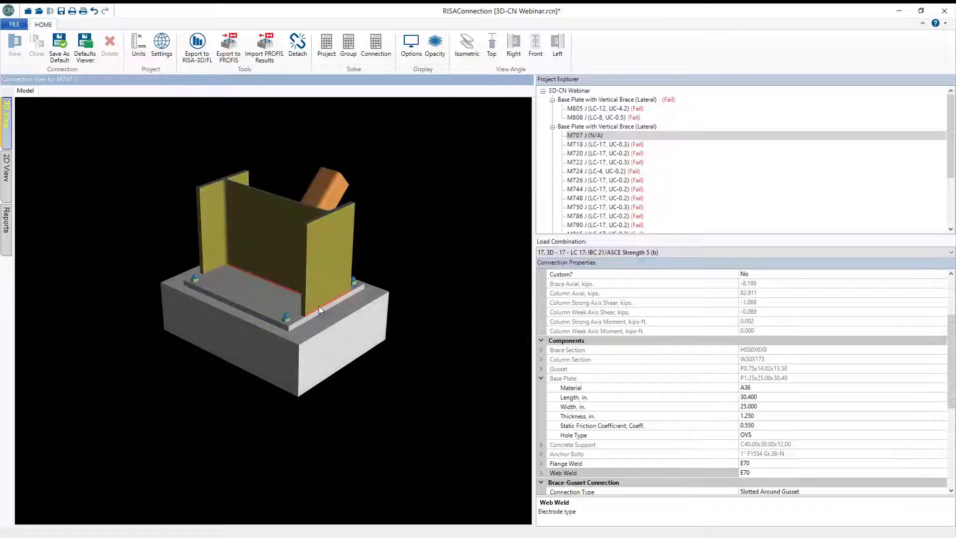
click(318, 312)
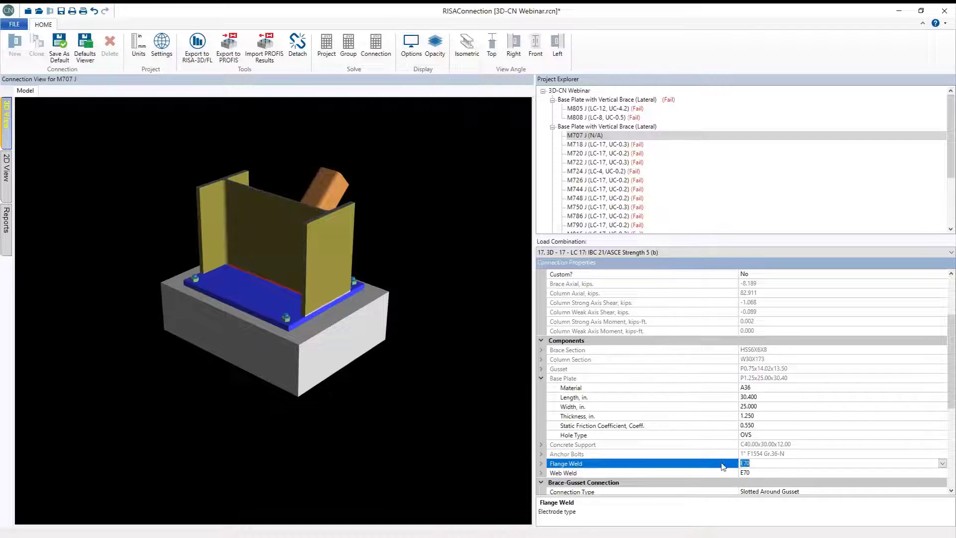
scroll(660, 434, down, 1)
double_click(661, 434)
scroll(762, 425, down, 1)
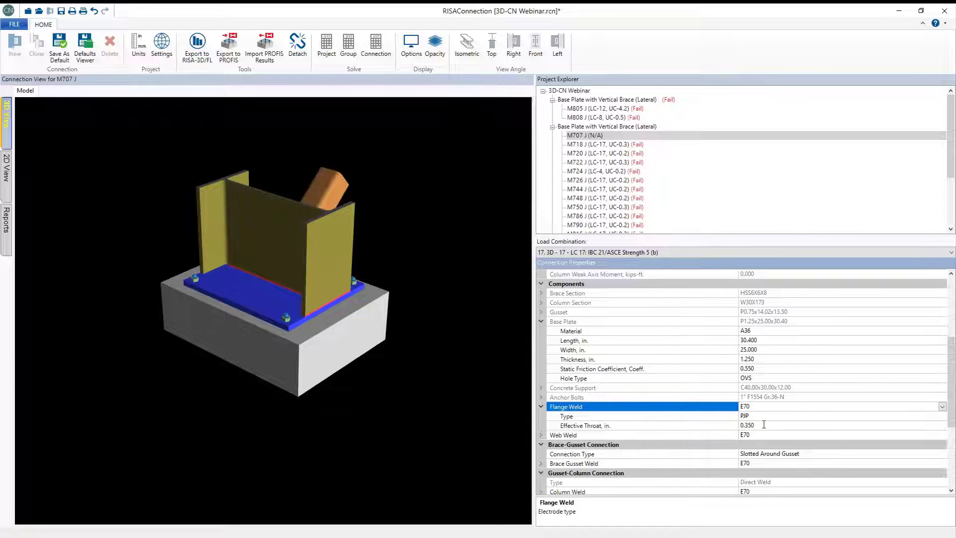
- Locate the flange weld's effective throat and review M707 J's gusset/brace report, including the Whitmore compression and brace weld strength checks
click(764, 425)
click(754, 425)
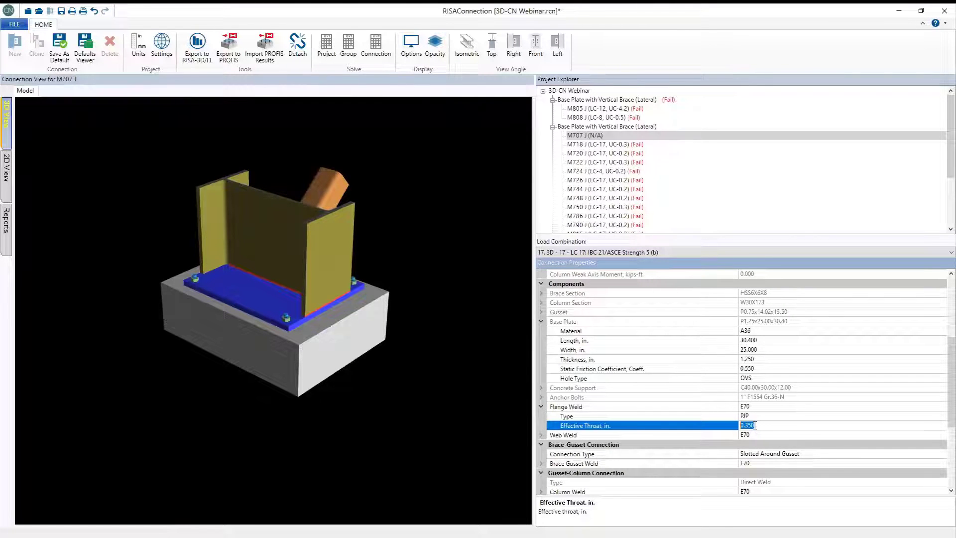
click(9, 225)
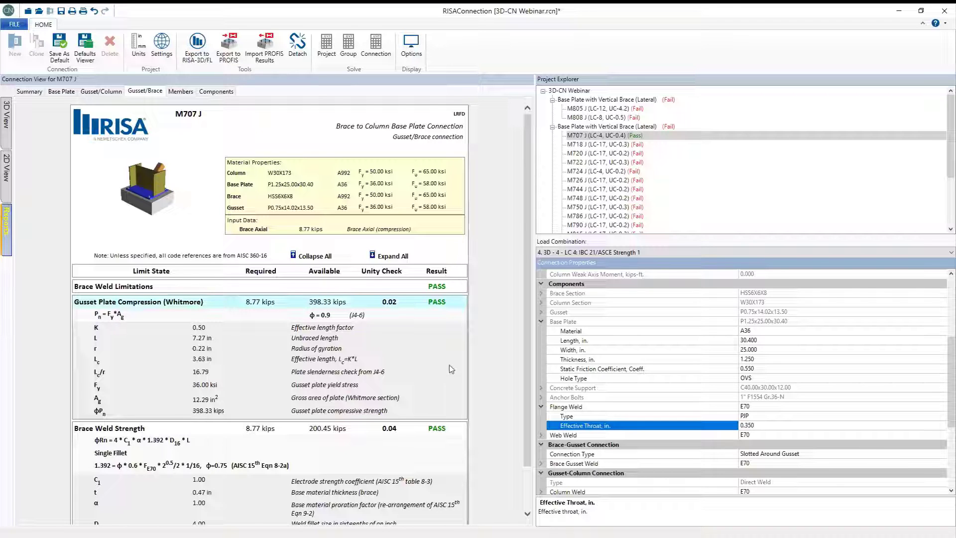
scroll(451, 369, down, 1)
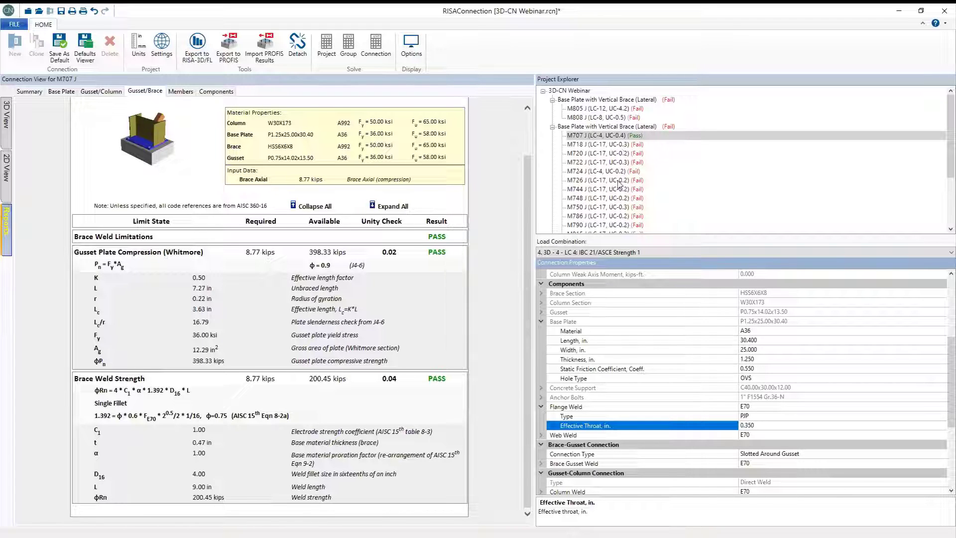
- Set the base plate width to 25 in. for the whole base plate group containing M707 J and solve the group
click(592, 128)
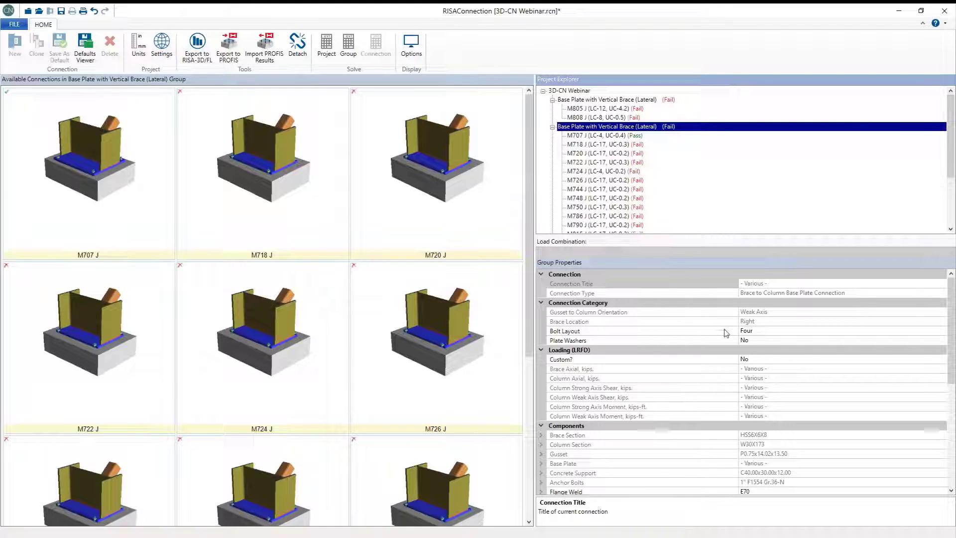
scroll(725, 331, down, 3)
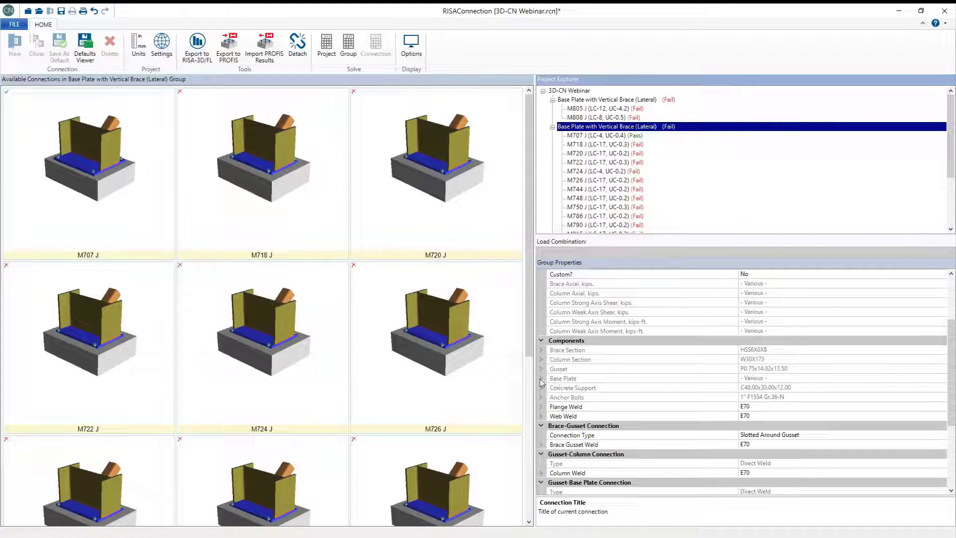
click(542, 379)
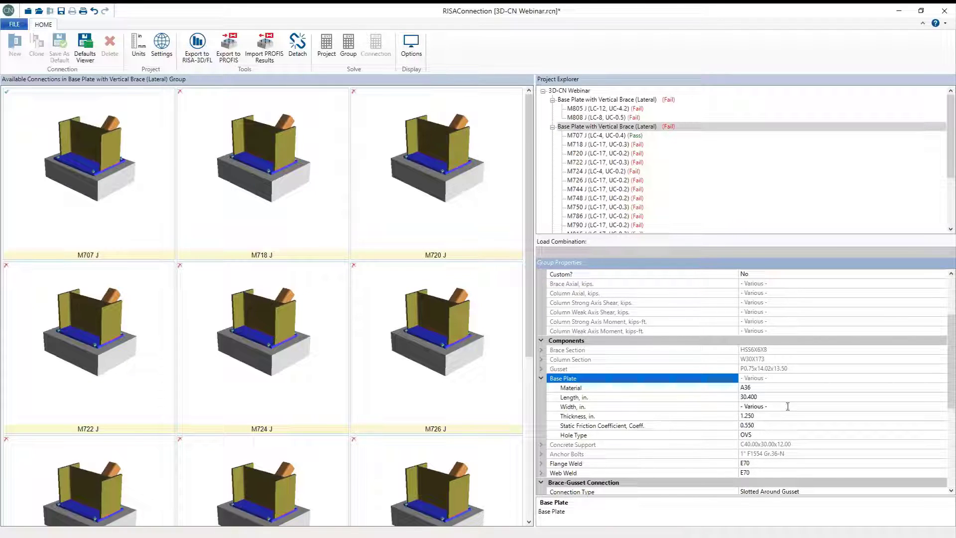
click(786, 406)
drag(719, 397, 714, 398)
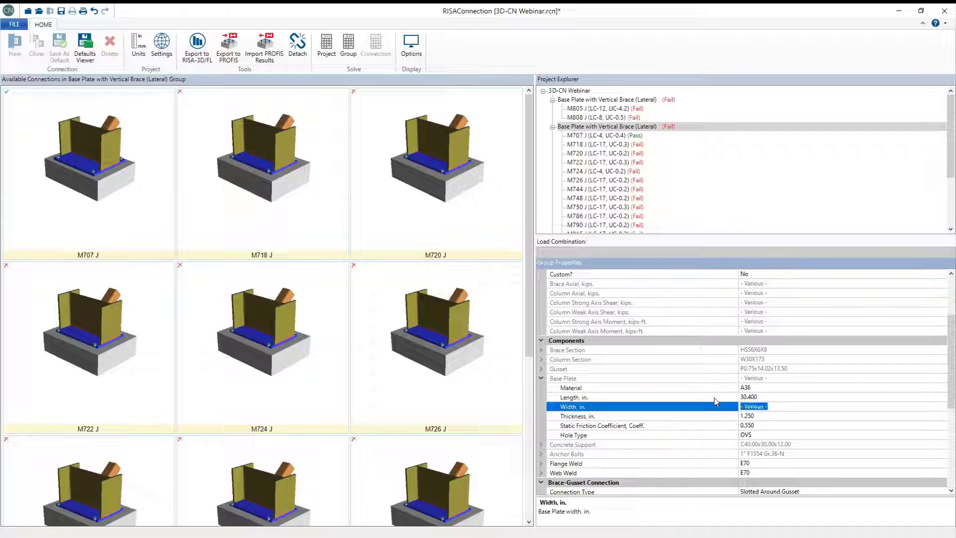
text(25)
key(Return)
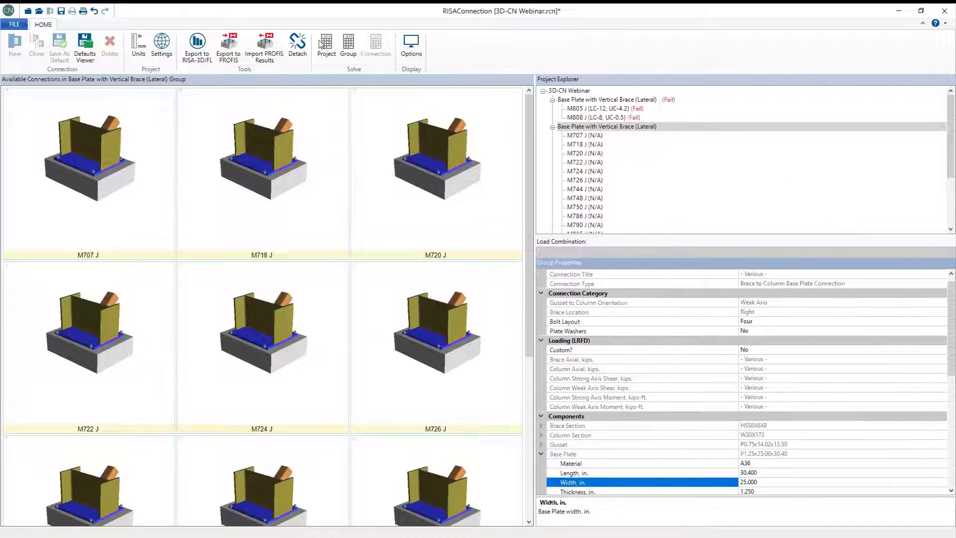
click(351, 45)
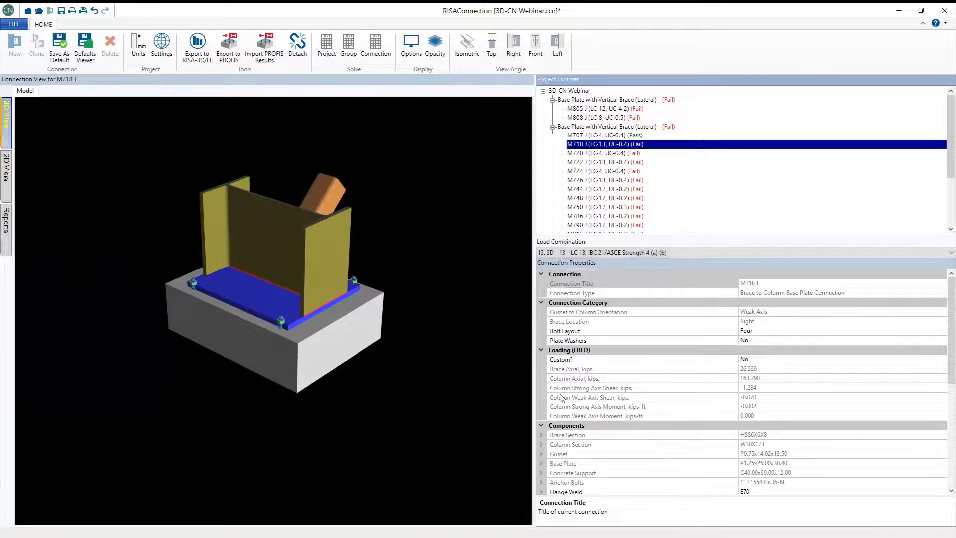
- Expand M718 J's base plate properties to check the width, and look through the remaining connection groups
click(541, 463)
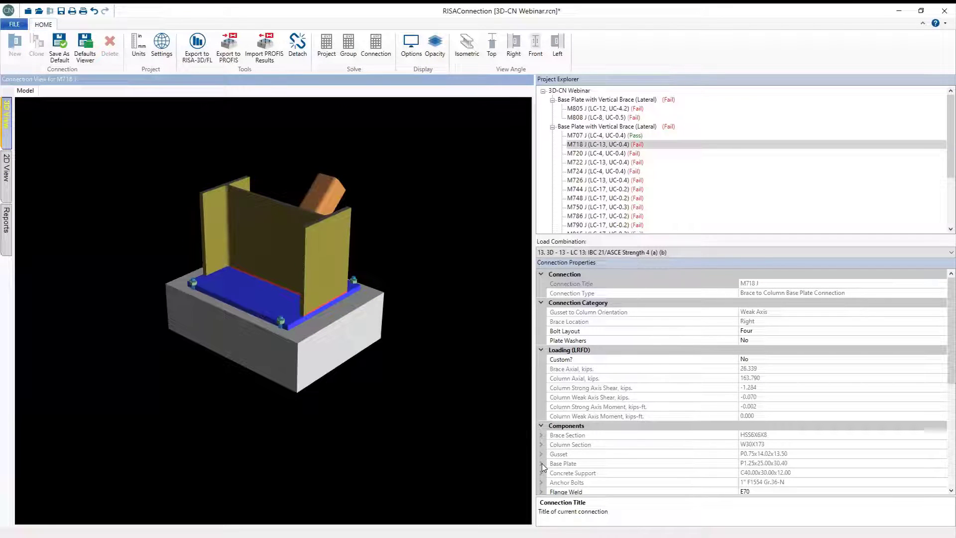
scroll(723, 468, down, 1)
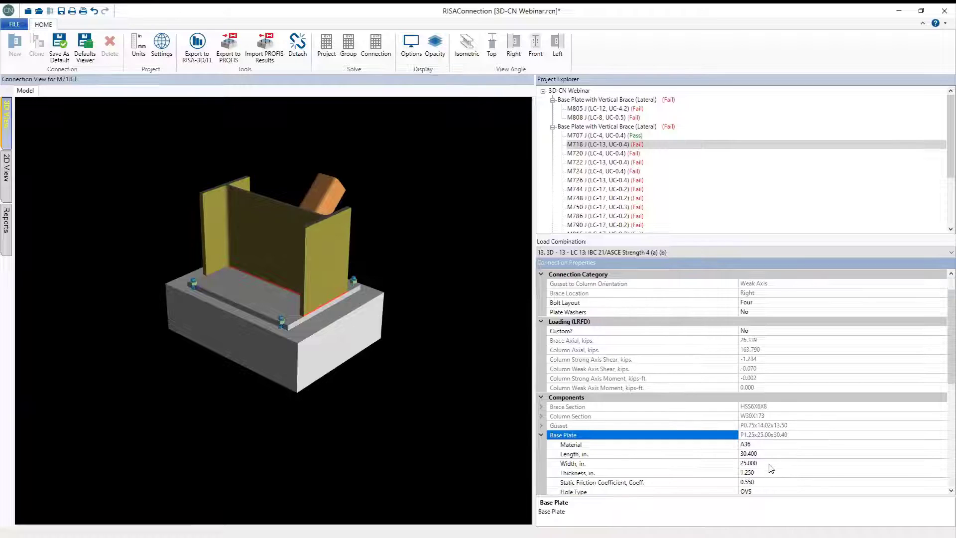
click(764, 463)
double_click(742, 464)
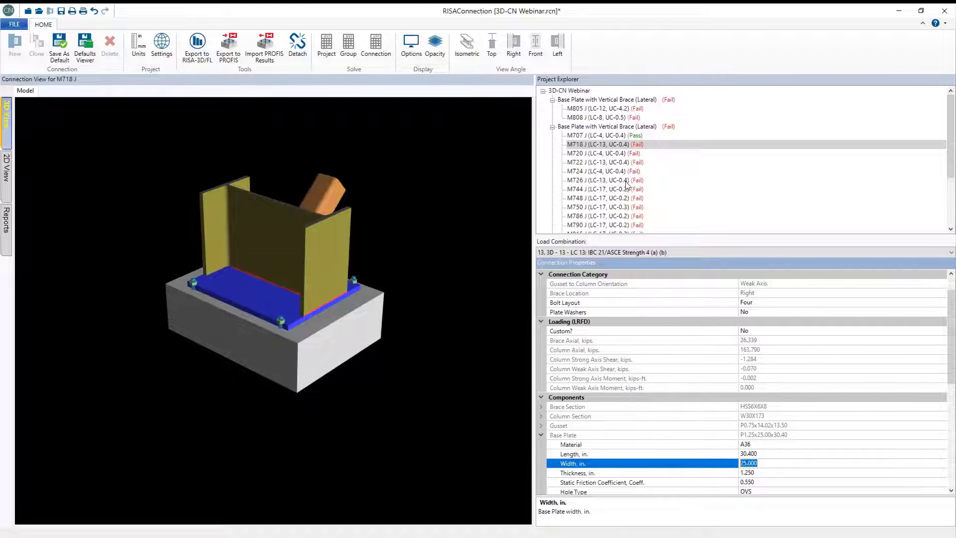
scroll(640, 164, down, 1)
scroll(639, 164, up, 3)
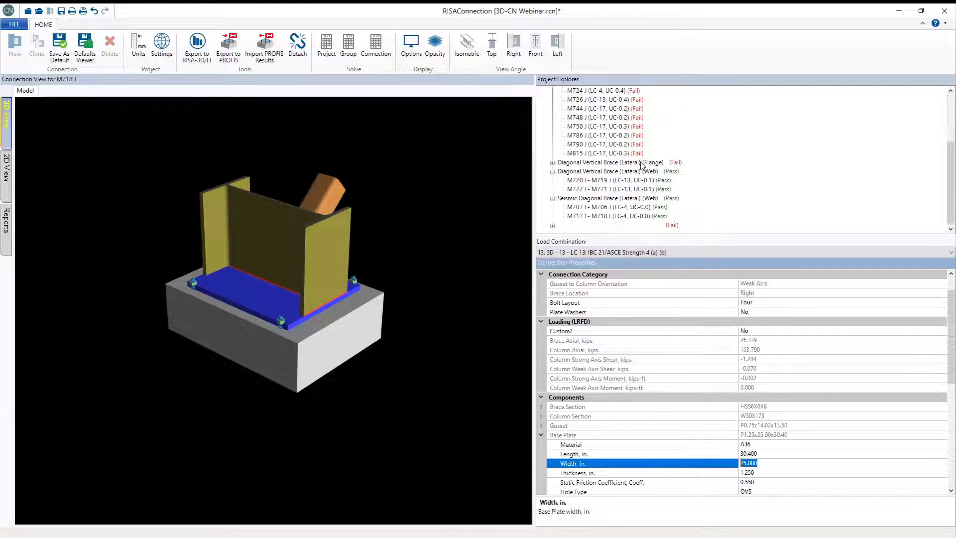
- Review the shared properties of M707 J's base plate group, and view diagonal brace connections M720 I - M719 J and M717 I - M718 I
click(603, 127)
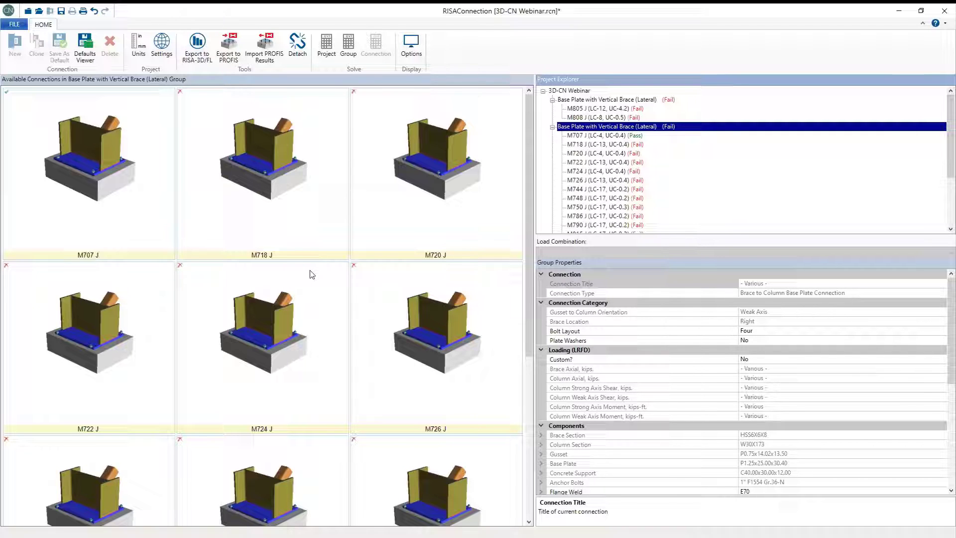
click(329, 210)
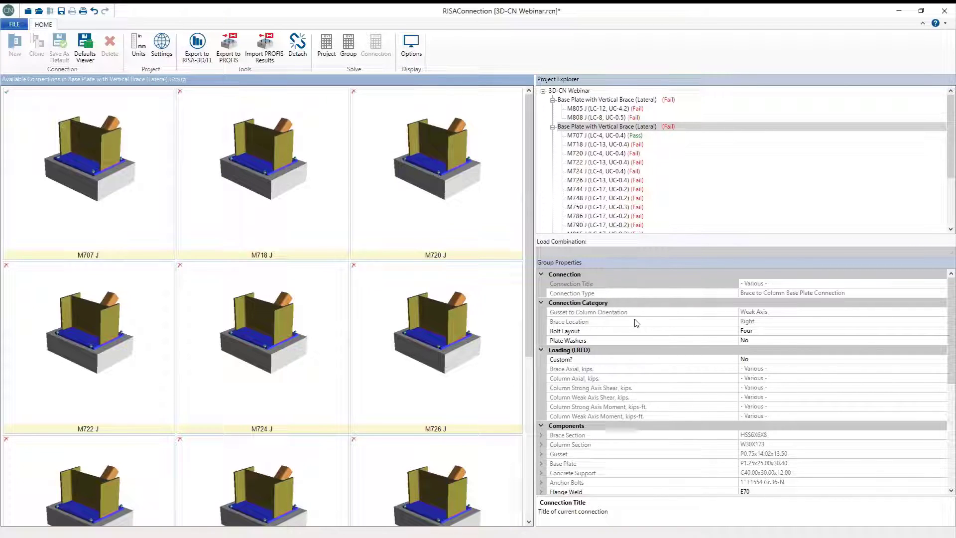
scroll(640, 328, down, 2)
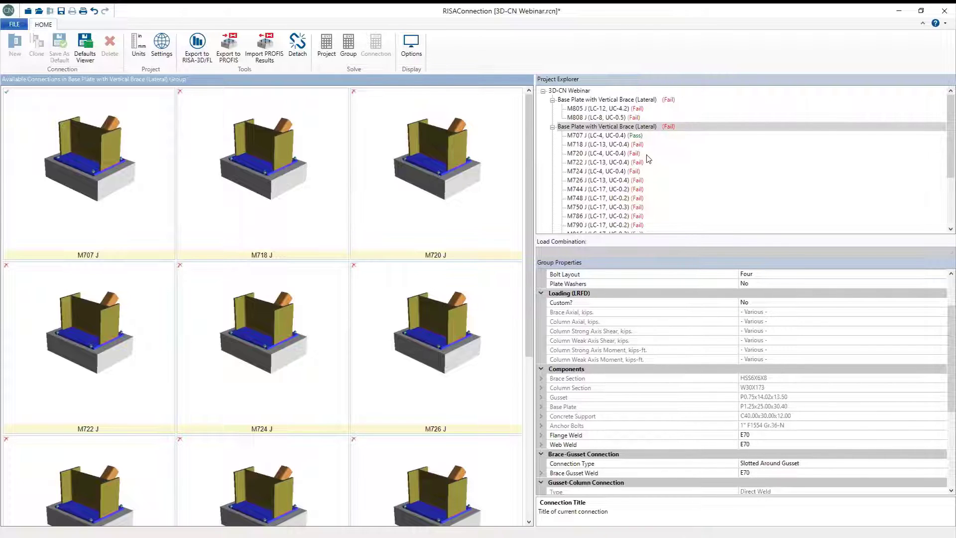
scroll(648, 159, down, 3)
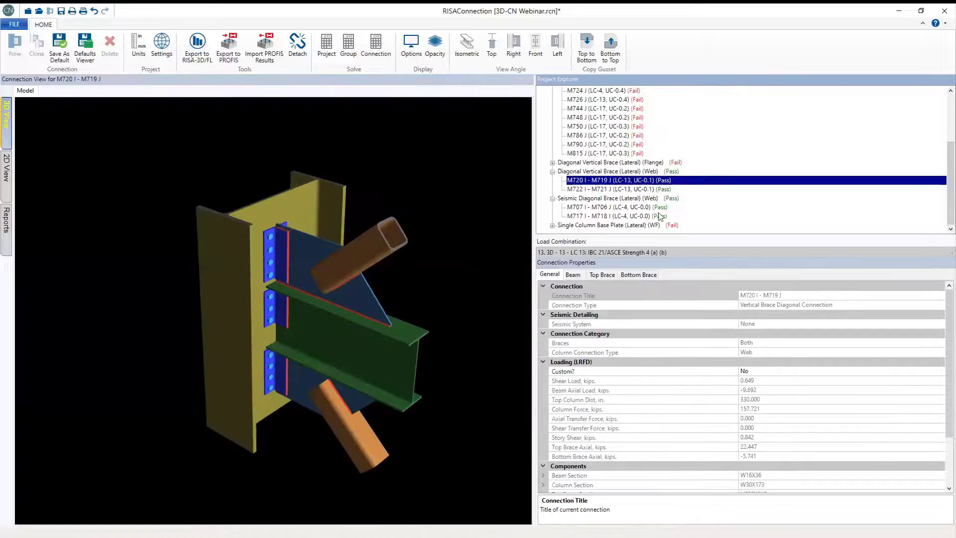
click(663, 217)
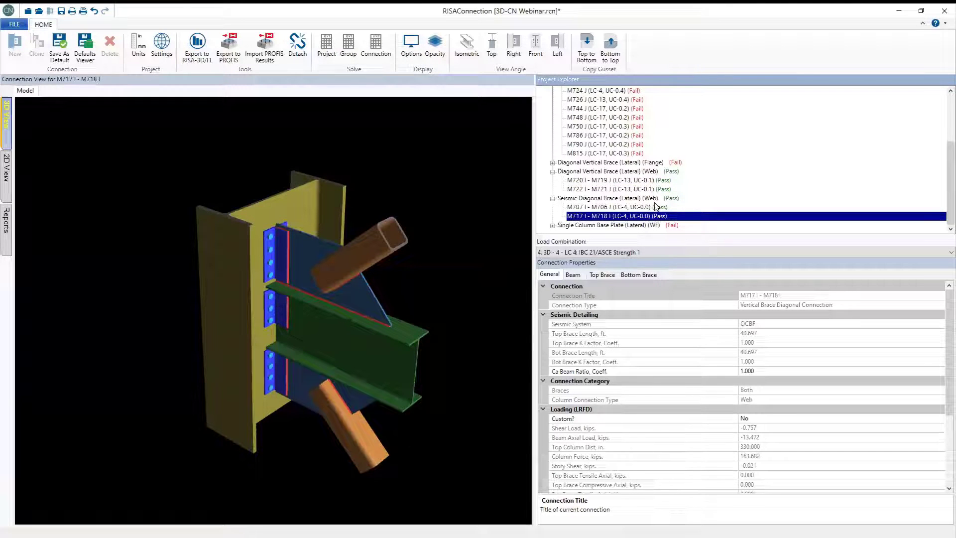
click(236, 79)
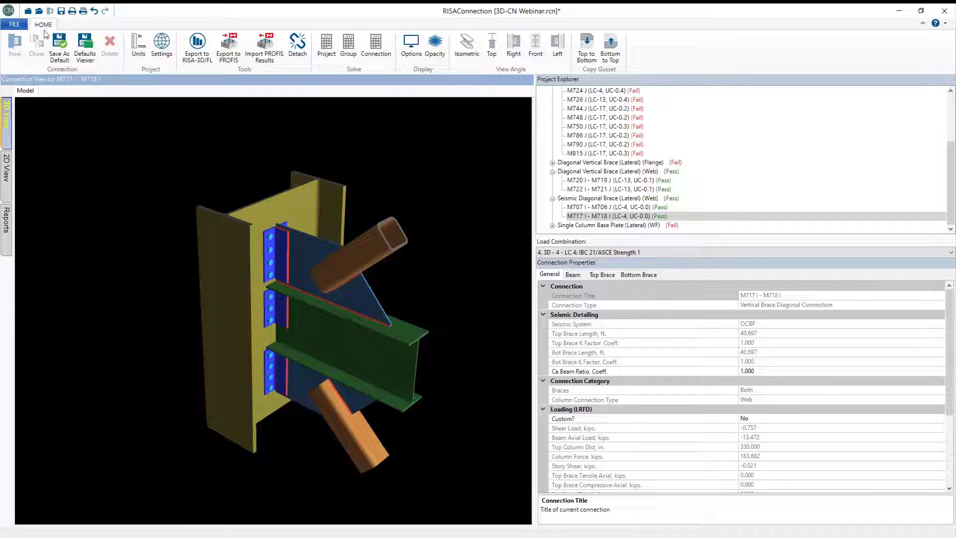
- Export the connections to RISA-3D and open the connection design results there, widening the Limit State column to show its full text
click(201, 55)
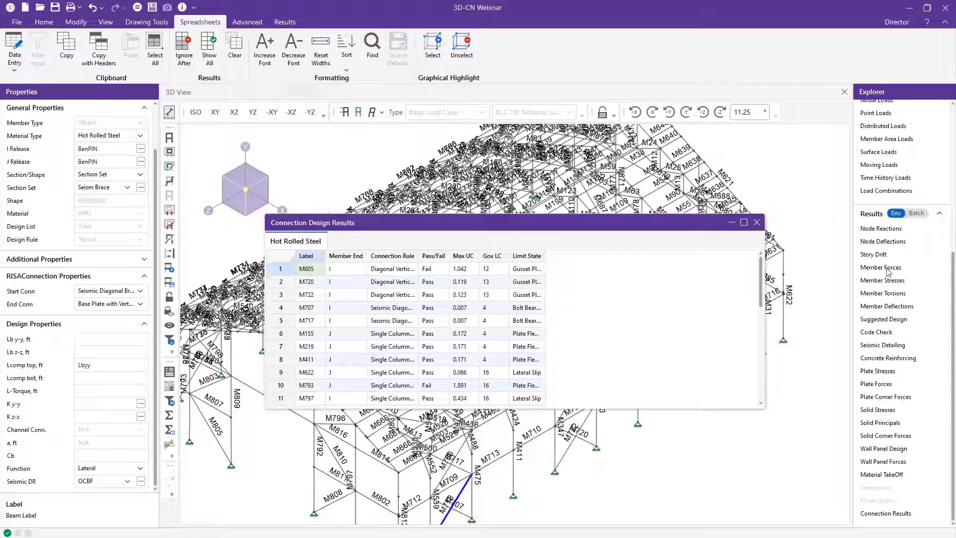
key(Escape)
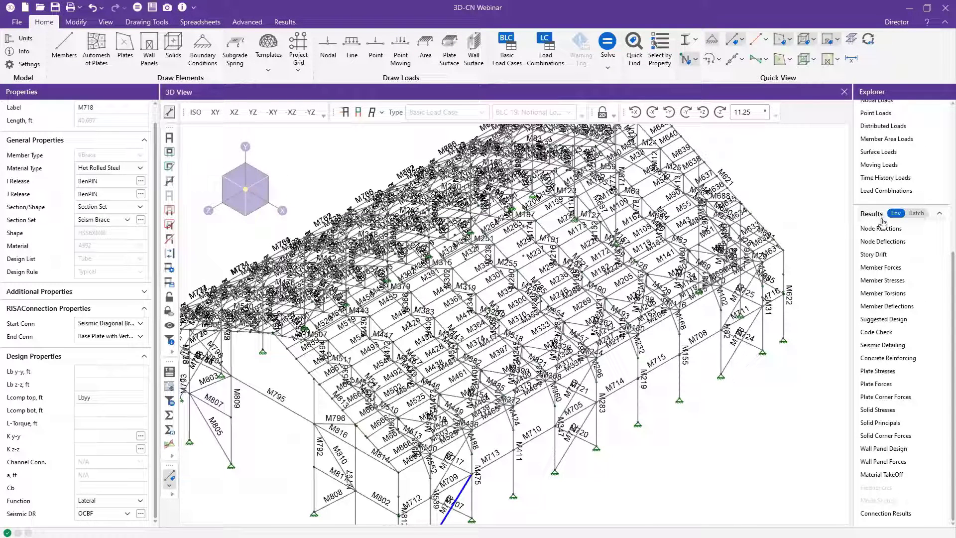
click(886, 513)
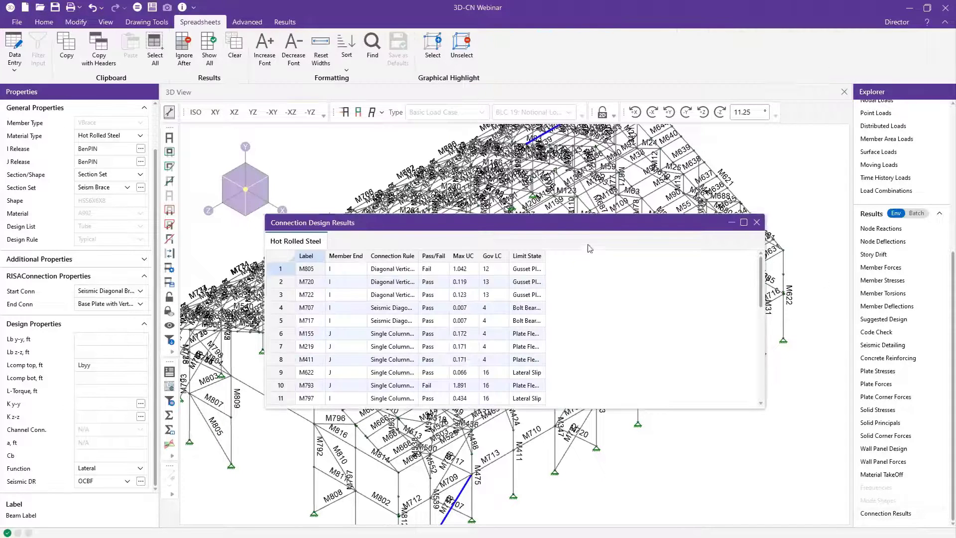
drag(546, 256, 648, 260)
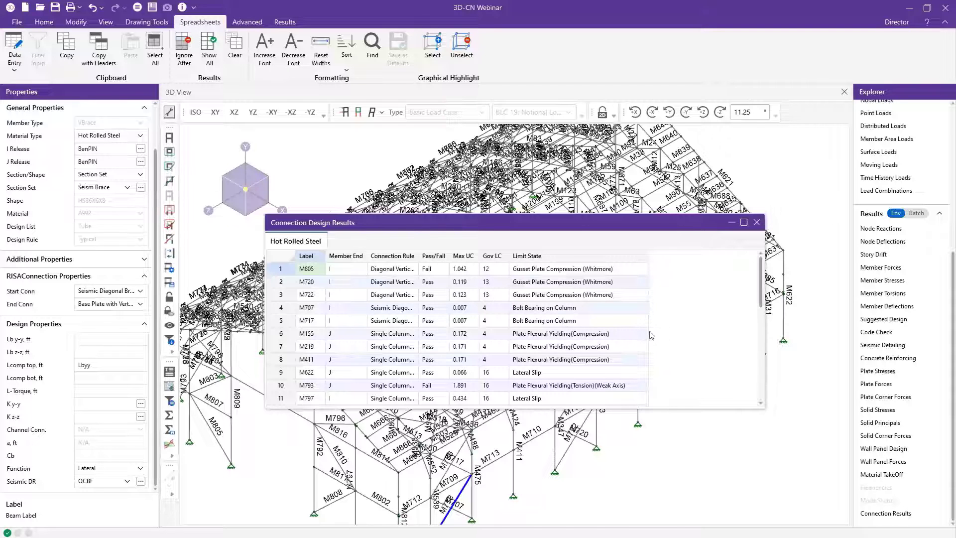
- Look through the connection design results down to the last row and back, and close the spreadsheet
drag(762, 292, 760, 331)
click(760, 381)
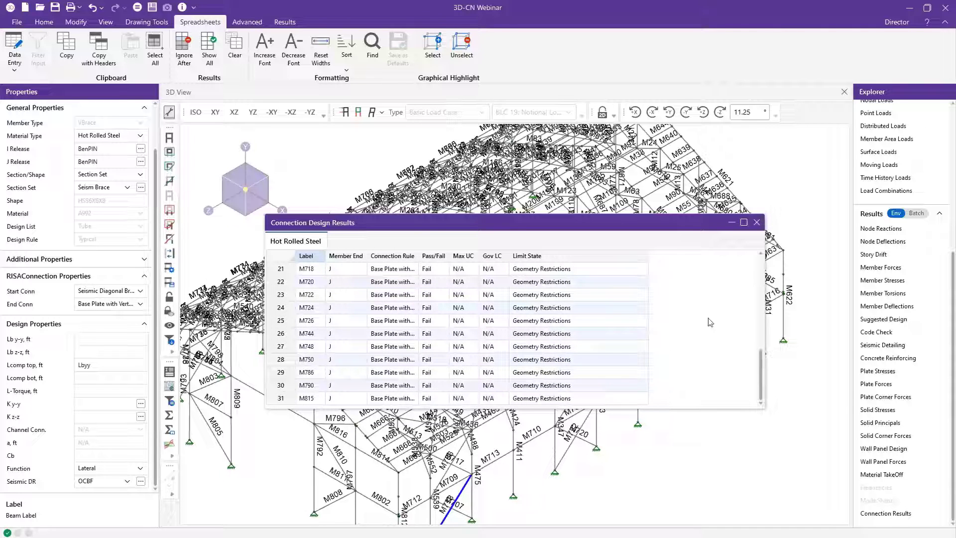
drag(763, 363, 757, 301)
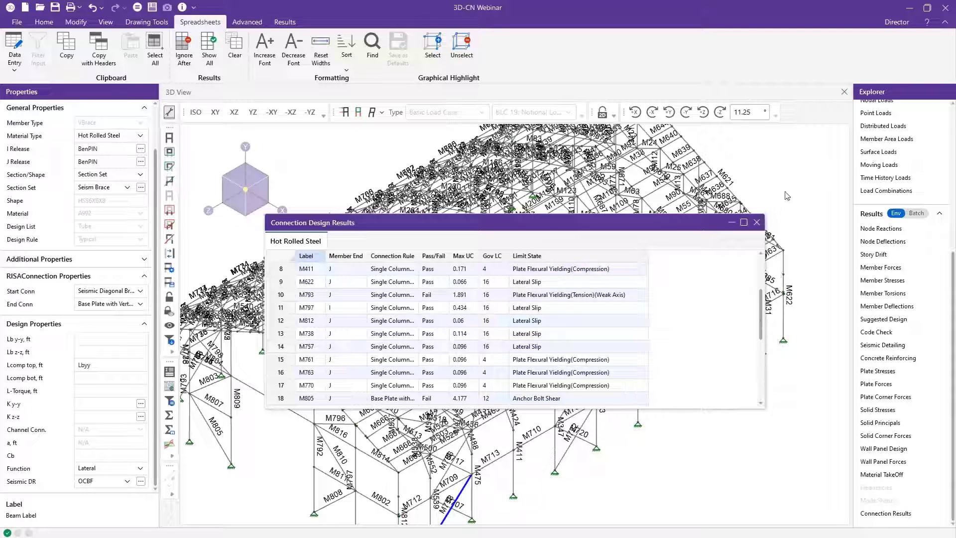
click(559, 195)
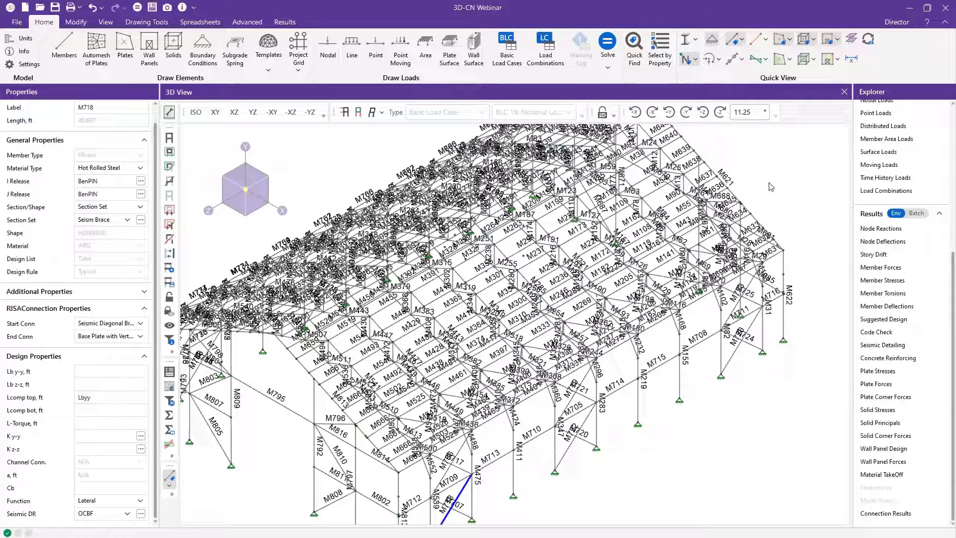
- Clear the member selection around the M707 braced bay and display the members as rendered solid shapes
scroll(771, 187, down, 1)
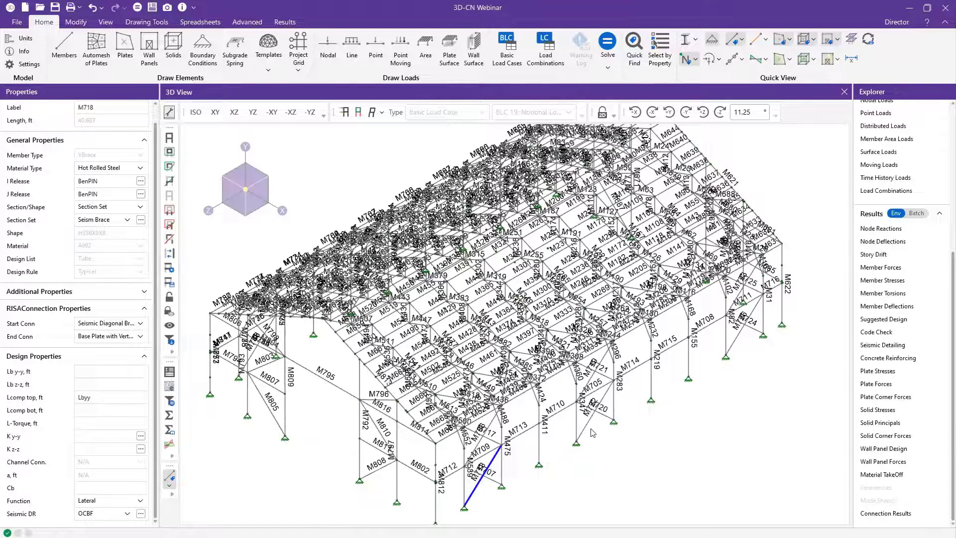
scroll(594, 433, down, 1)
scroll(504, 396, down, 1)
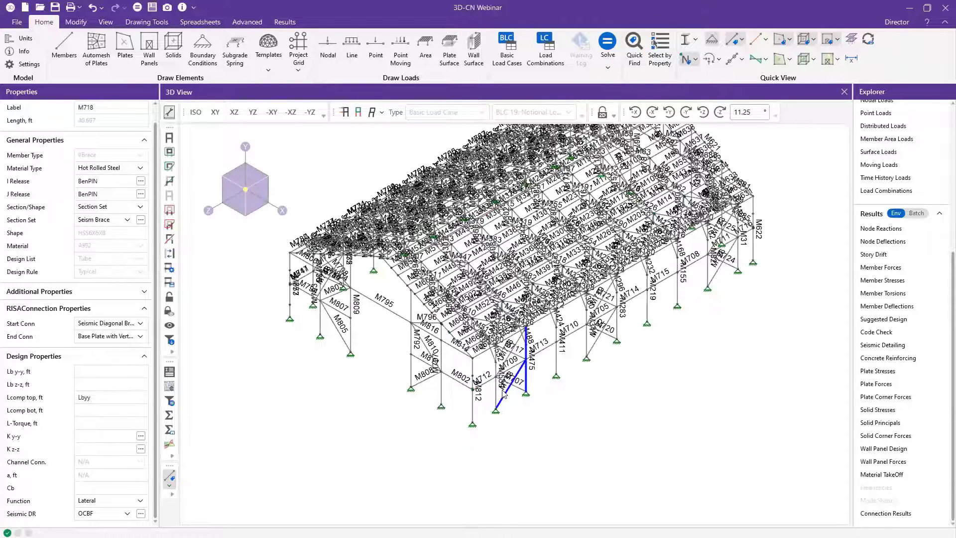
scroll(505, 377, up, 3)
click(505, 376)
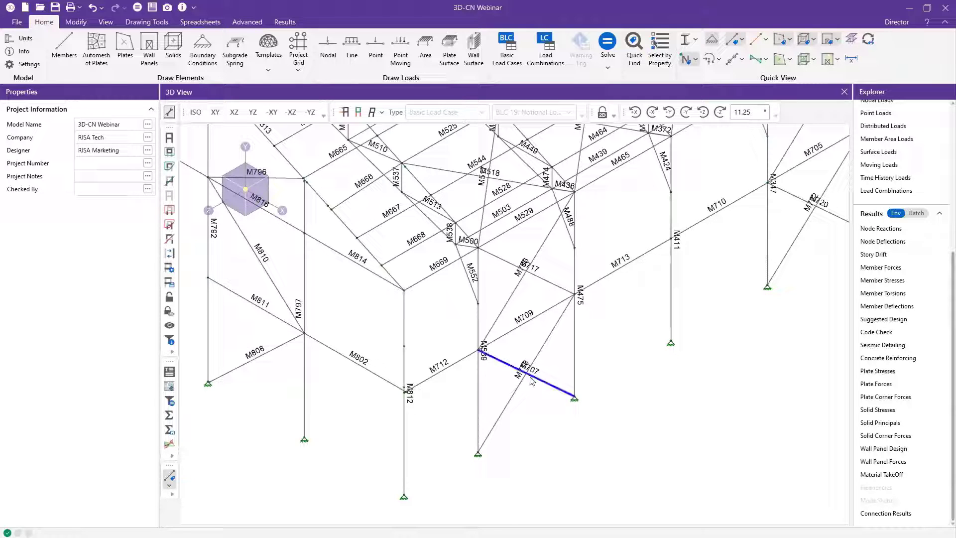
middle_drag(693, 236, 666, 266)
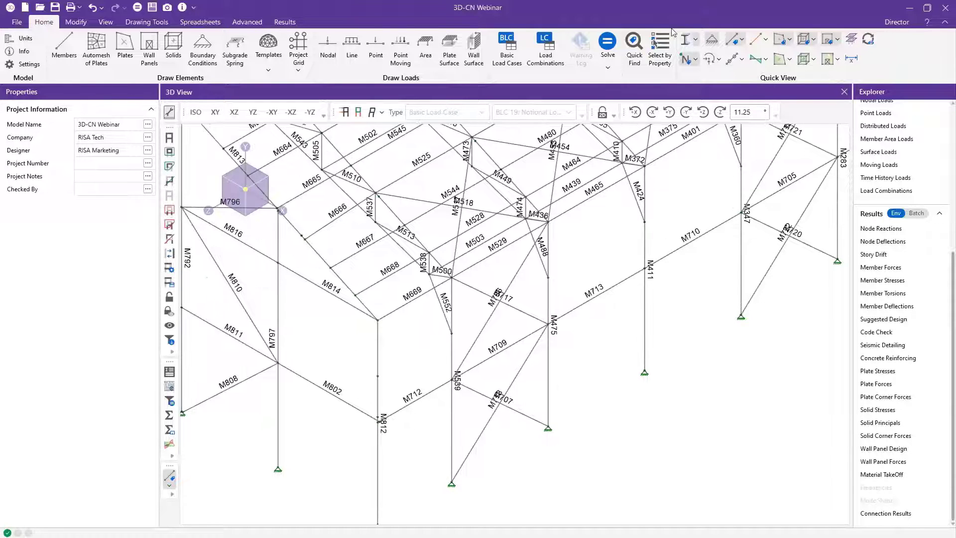
click(688, 41)
click(688, 41)
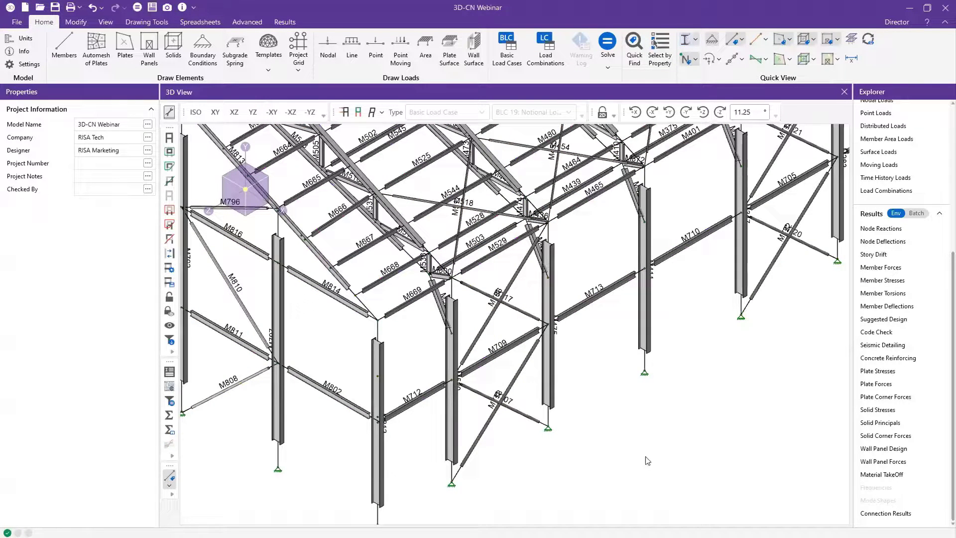
- Select columns M539 and M475 on either side of brace M707 to show their combined properties
middle_drag(624, 417, 615, 418)
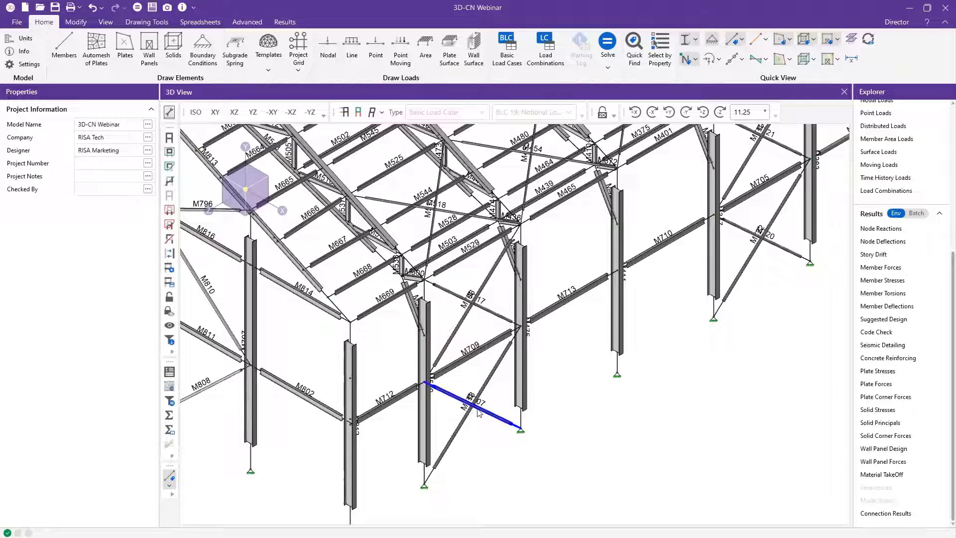
scroll(478, 413, up, 3)
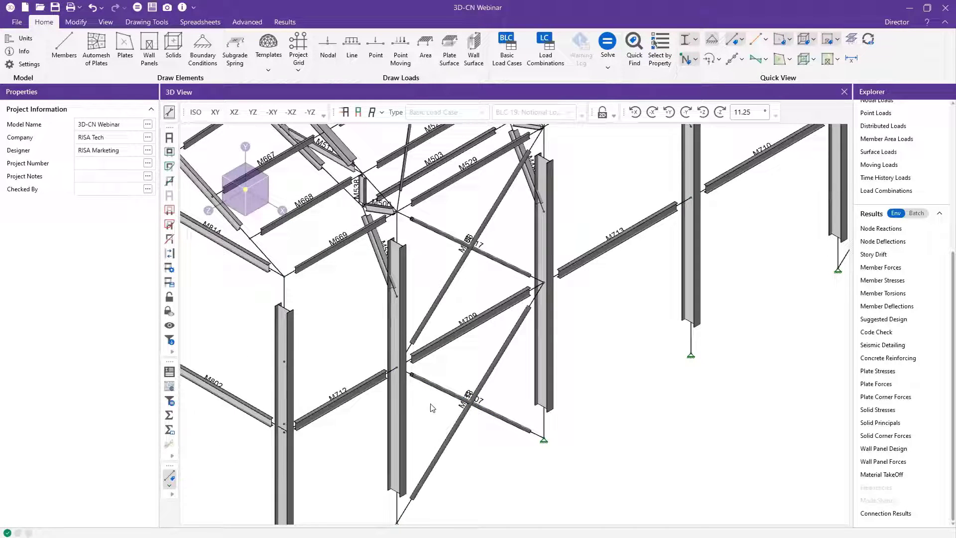
scroll(432, 413, down, 1)
scroll(406, 426, down, 1)
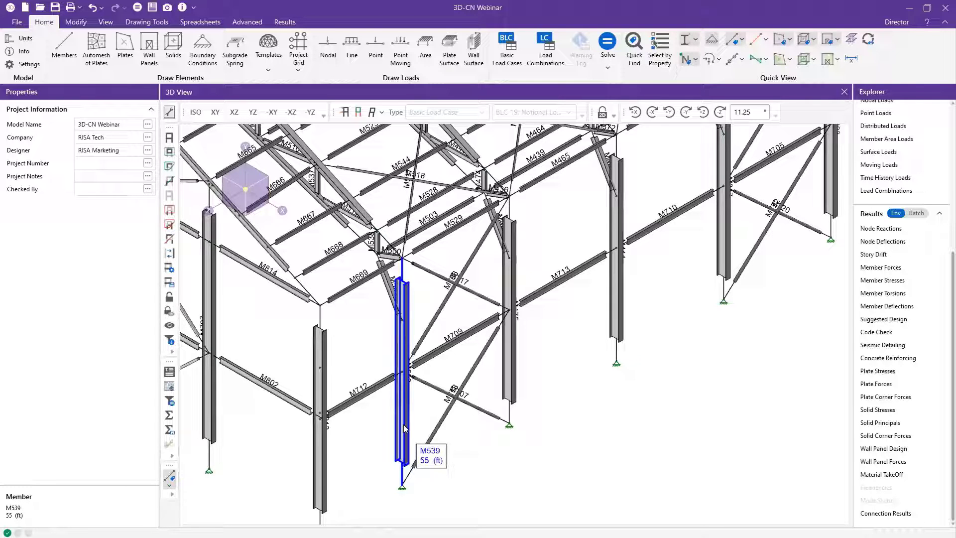
click(403, 424)
click(509, 369)
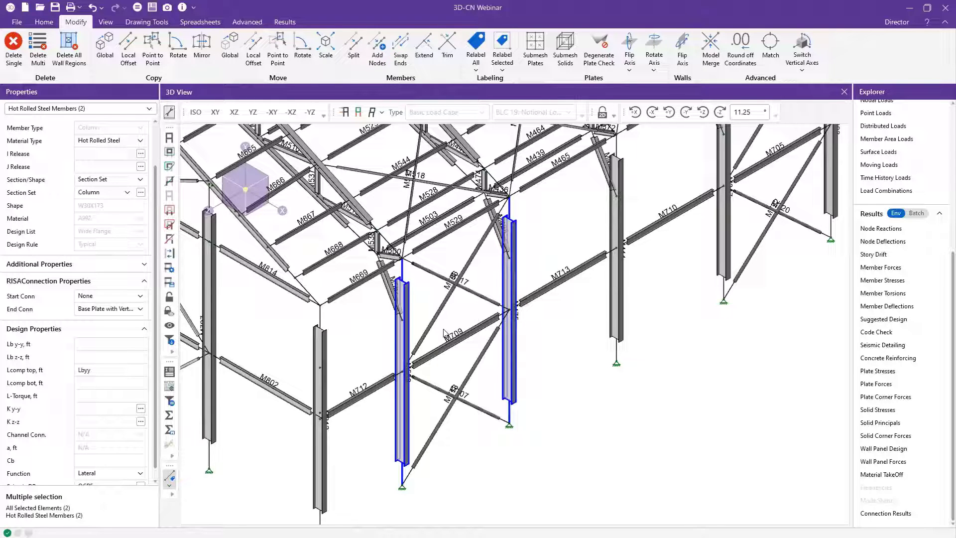
- Change the section set of the two selected braced-bay columns to Channel, clearing the existing results
click(128, 193)
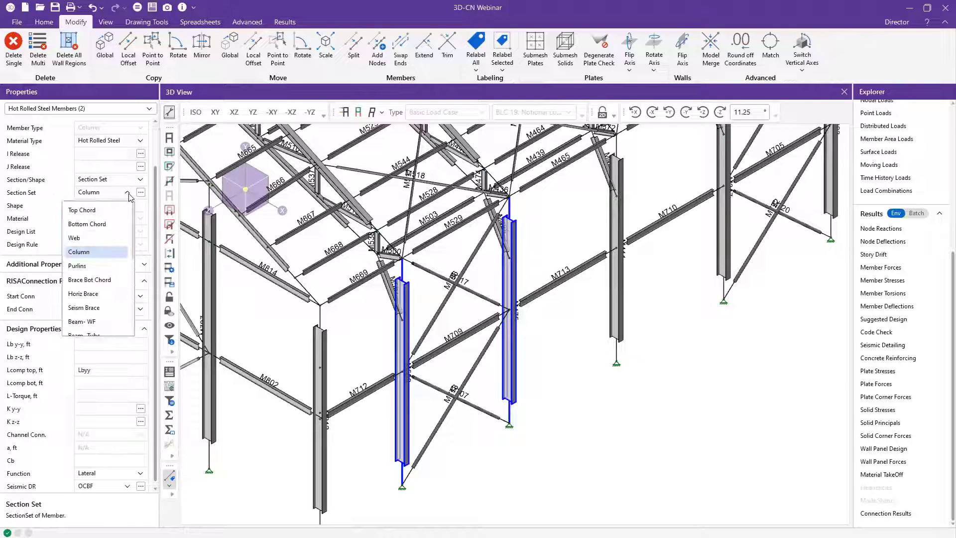
scroll(102, 258, down, 2)
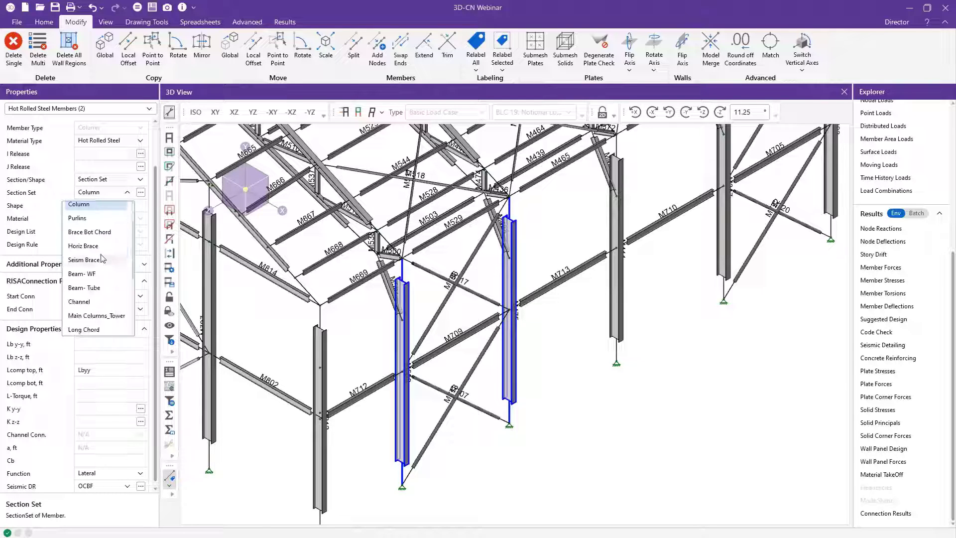
click(96, 303)
click(501, 328)
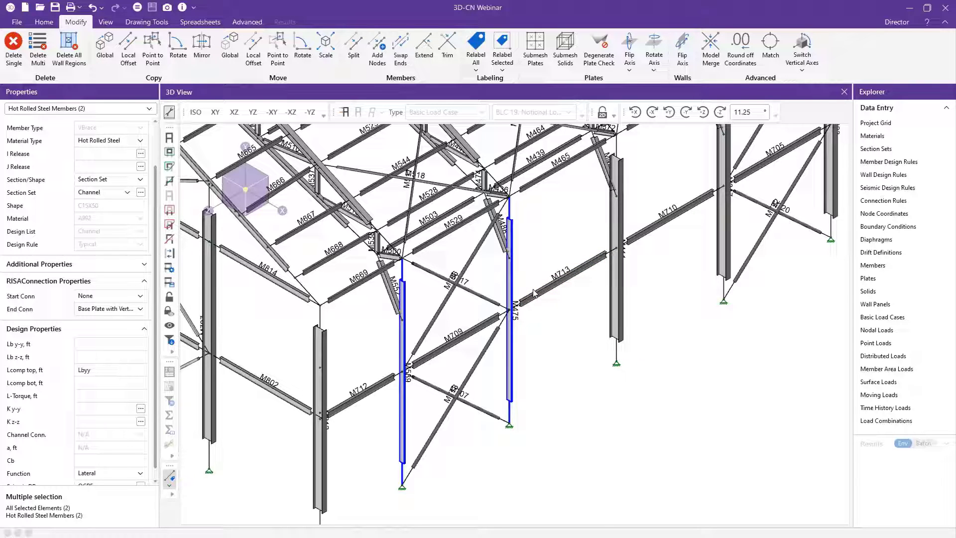
middle_drag(520, 300, 476, 357)
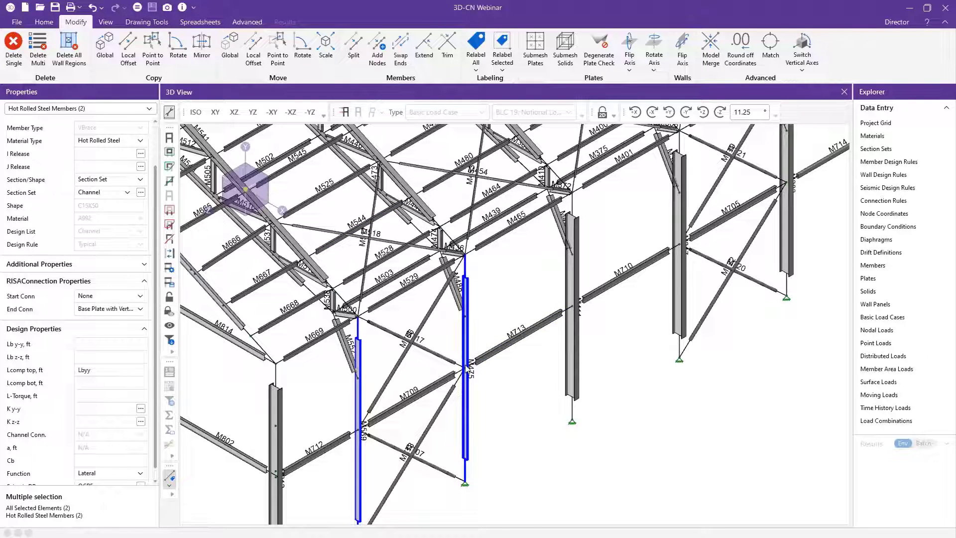
- Solve the single load combination LC 1: Deflection 1 and move the node reactions spreadsheet clear of the braced bay
click(138, 8)
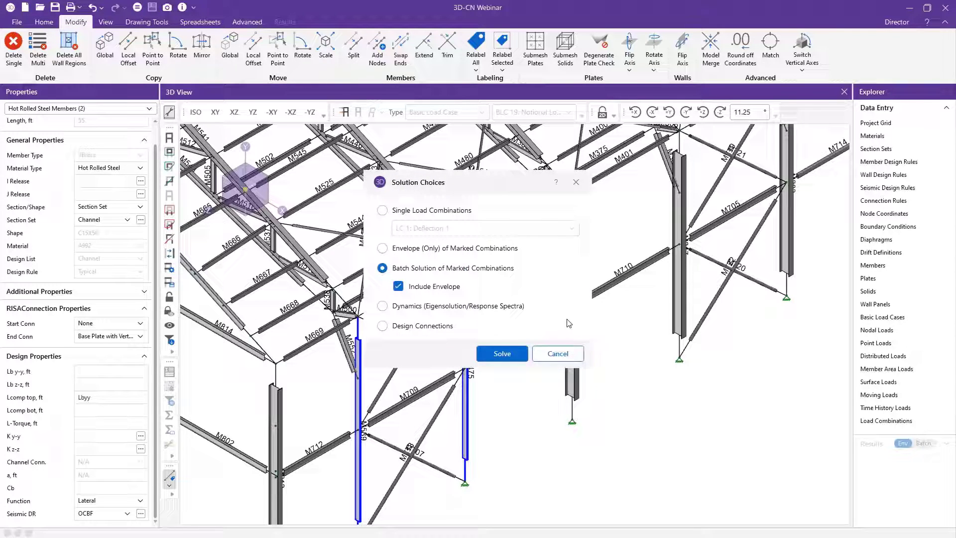
click(403, 212)
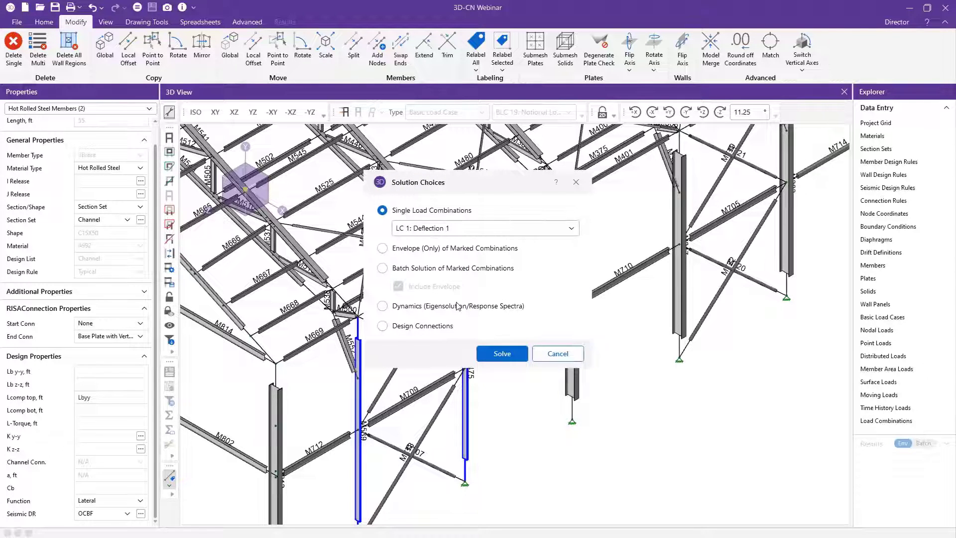
click(503, 354)
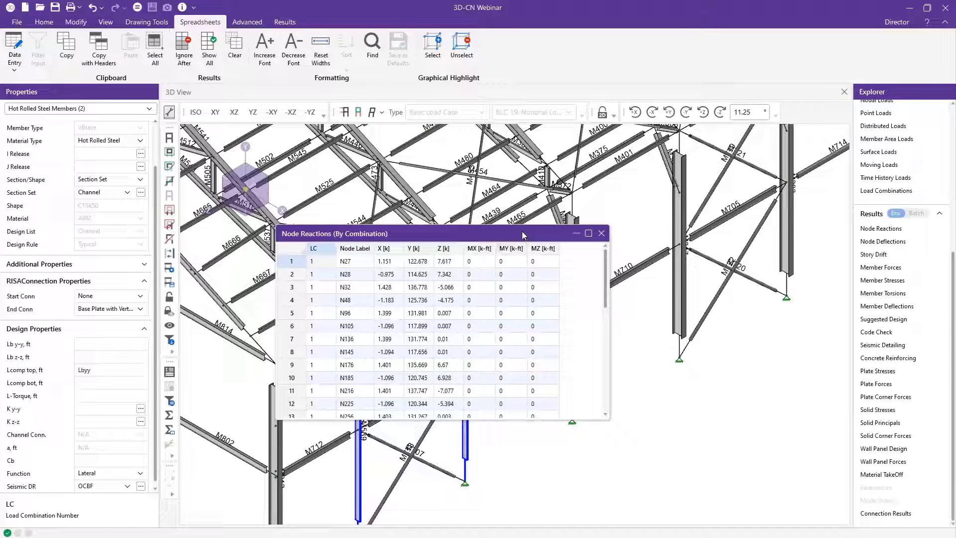
drag(527, 238, 736, 157)
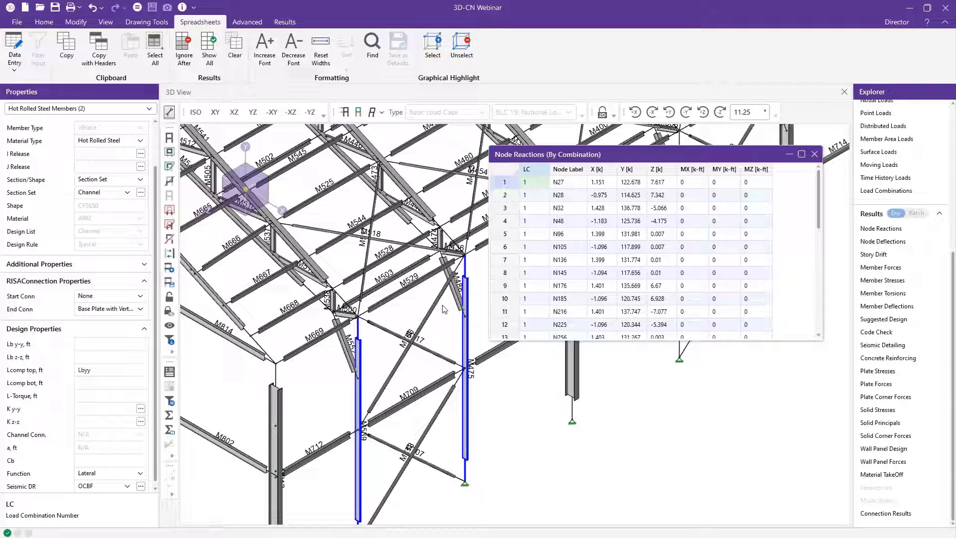
- Run the Design Connections solution, continuing despite the invalid connections, and widen the Limit State column to show its full text
click(138, 8)
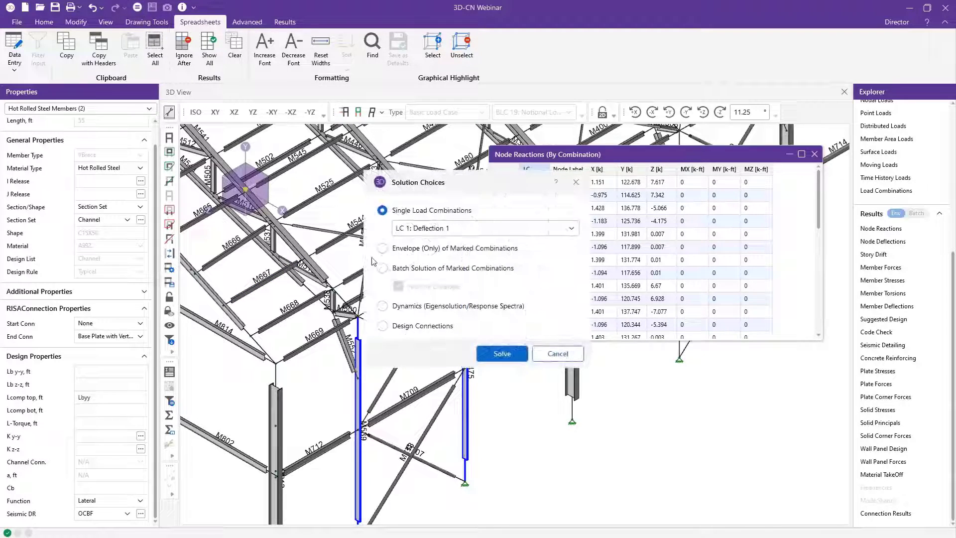
click(435, 329)
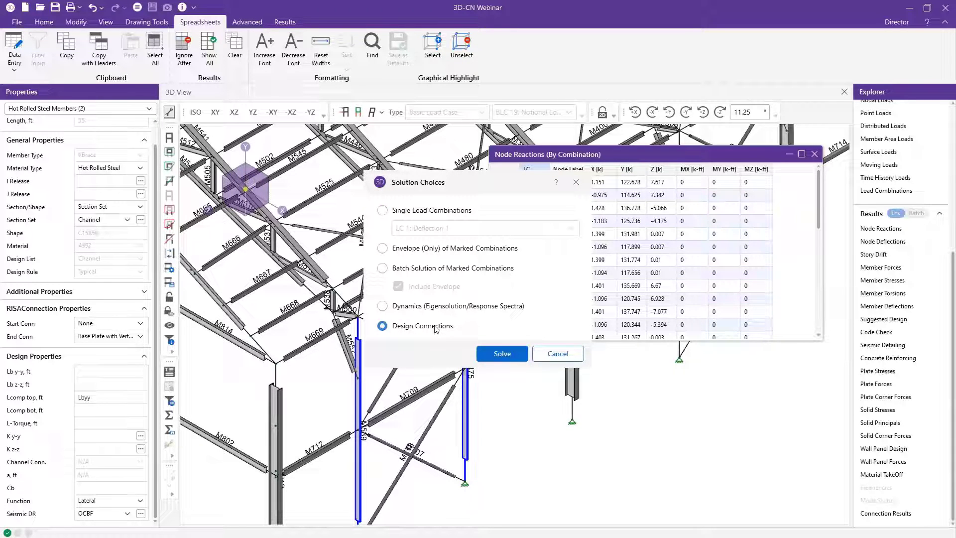
click(495, 352)
click(469, 324)
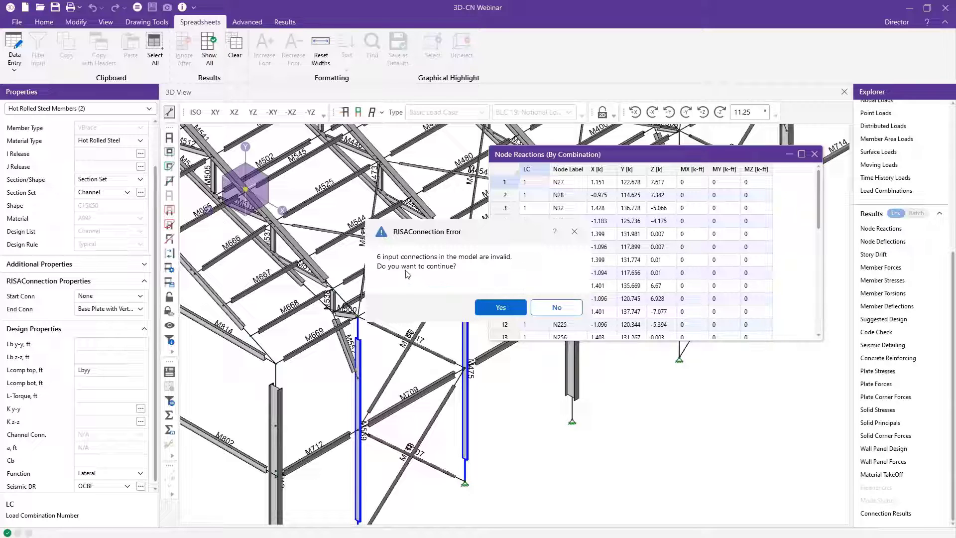
click(510, 309)
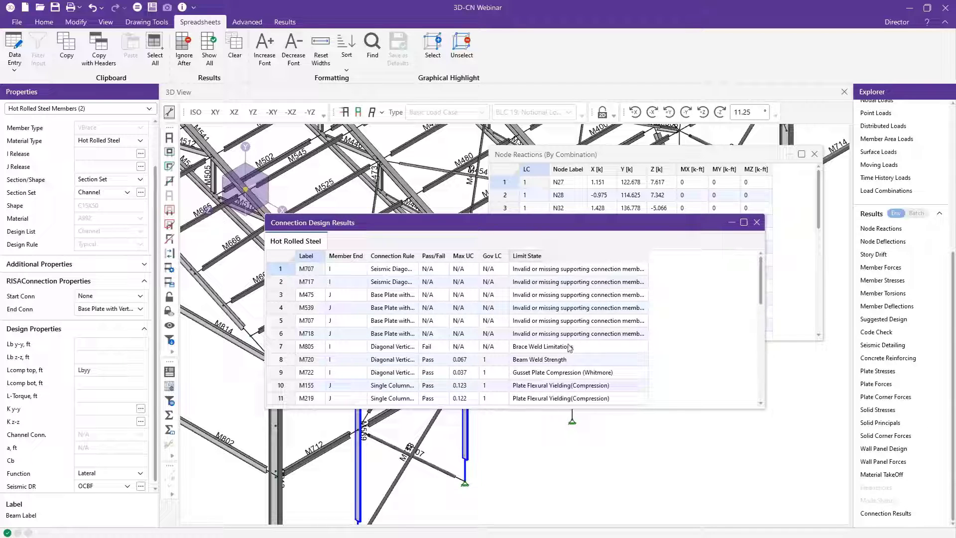
drag(648, 257, 714, 259)
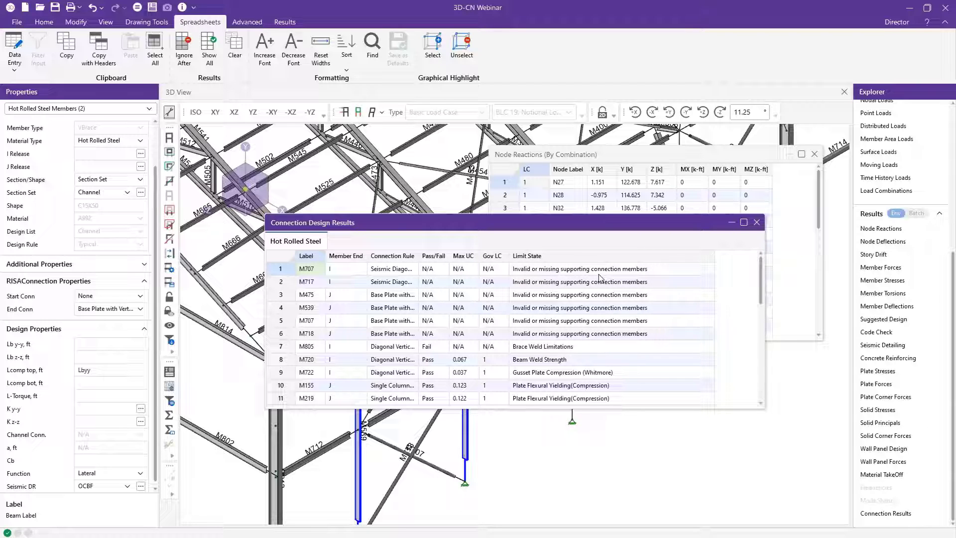
- Return to the 3D view and examine the channel columns and the braces framing into them around M707
click(594, 423)
middle_drag(417, 353, 493, 304)
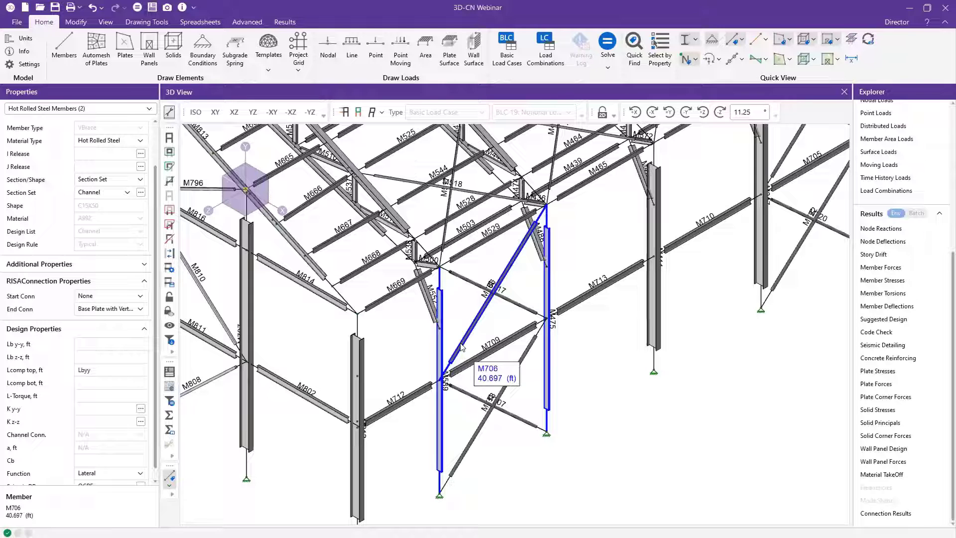
scroll(456, 342, up, 2)
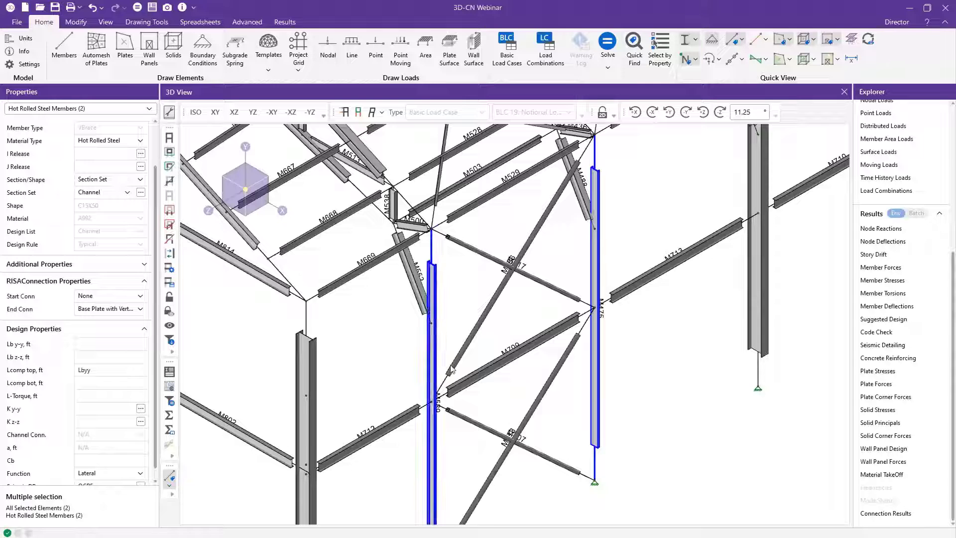
middle_drag(449, 333, 443, 290)
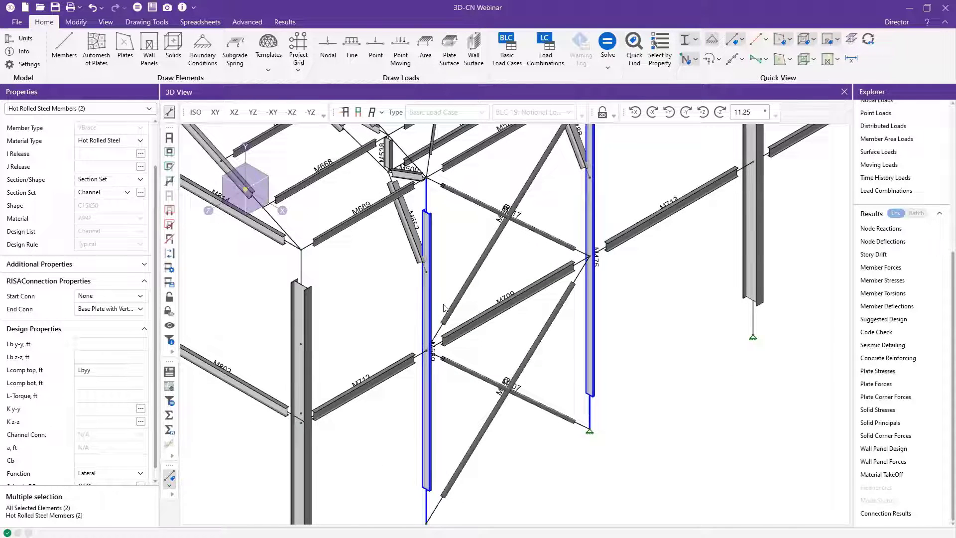
scroll(443, 307, down, 2)
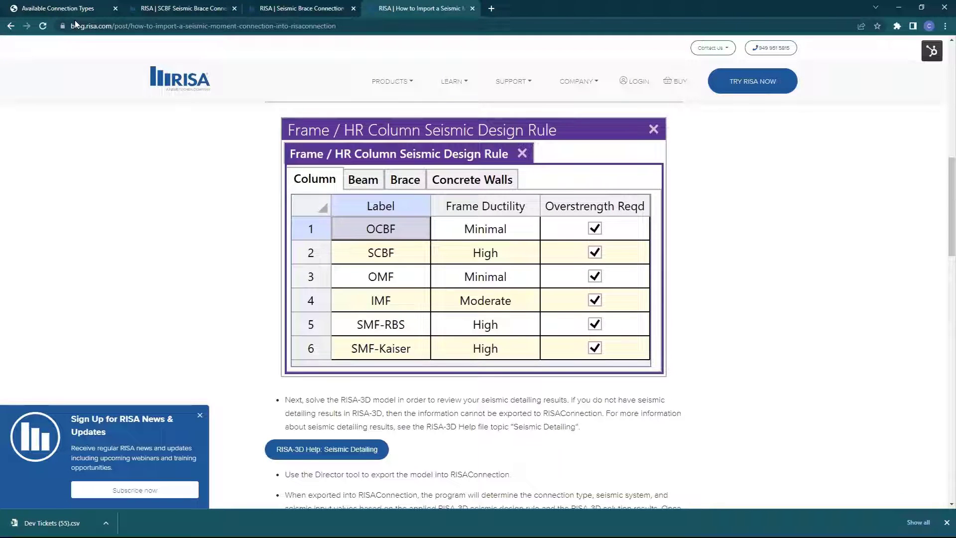
- Switch to the RISAConnection help in the browser and highlight the column shape requirement under Brace to Base Plate Connections
key(ctrl+1)
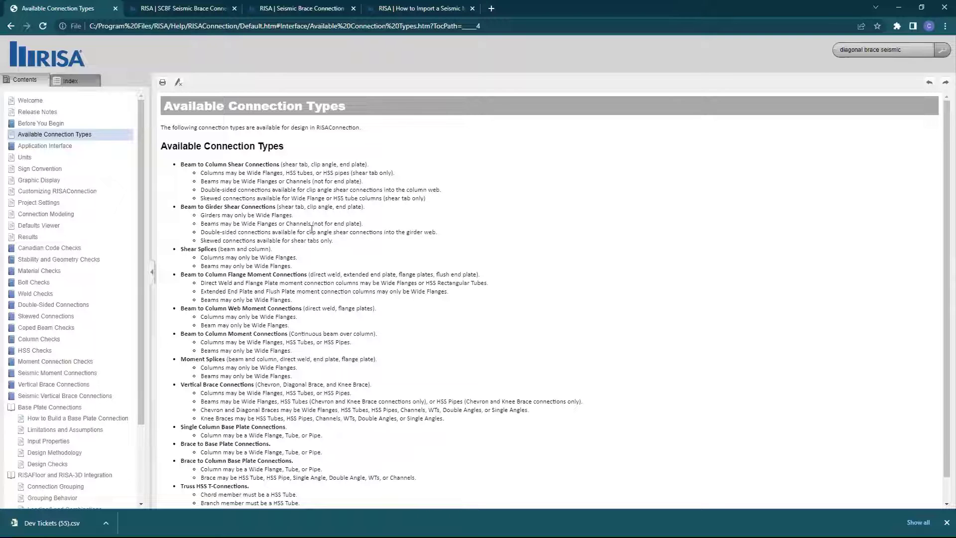
scroll(312, 229, down, 1)
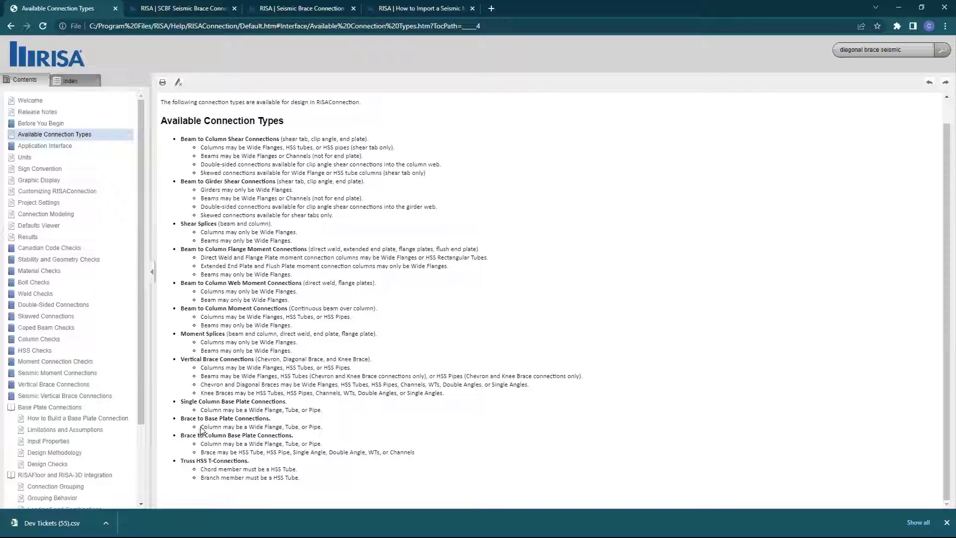
drag(201, 428, 320, 433)
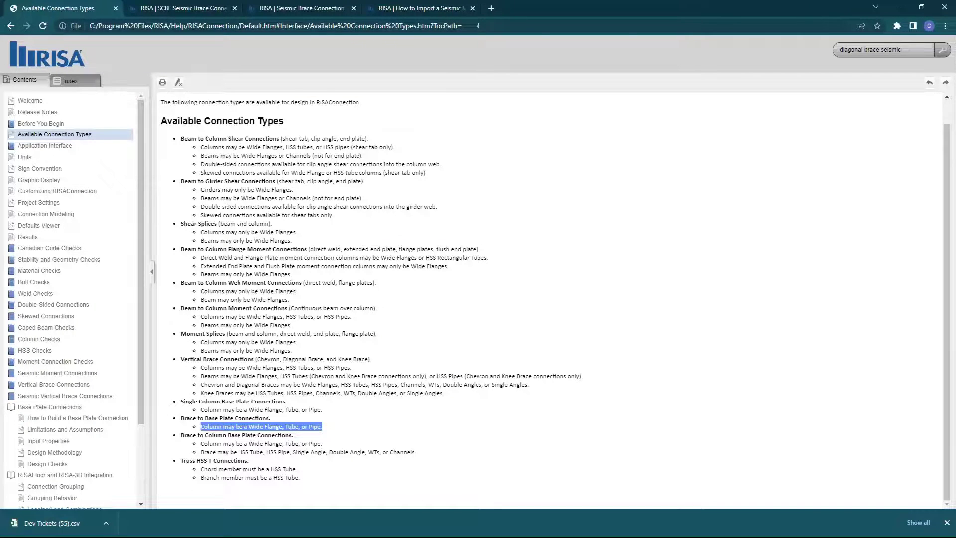
- Switch back to RISA-3D and undo the section set change on the two columns, clearing the results
key(alt+Tab)
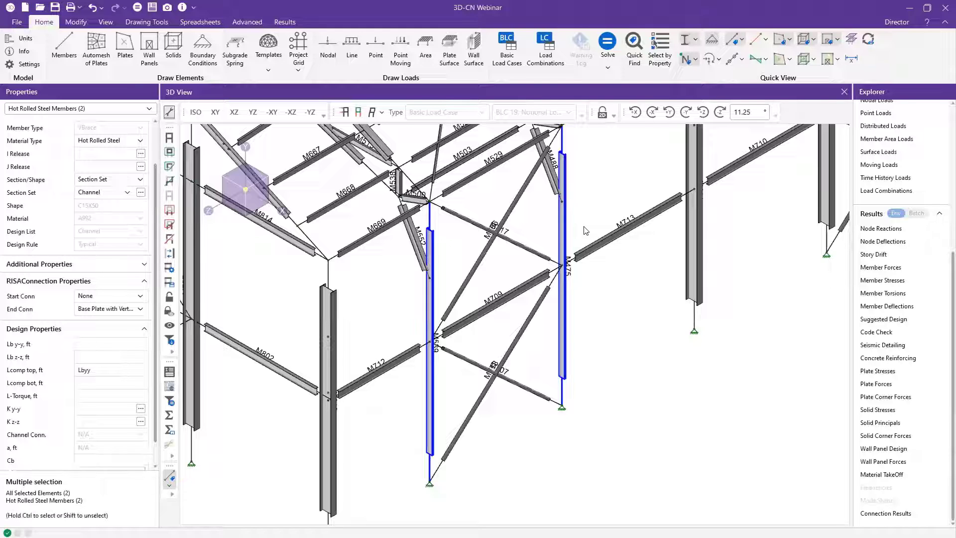
key(ctrl+z)
click(515, 328)
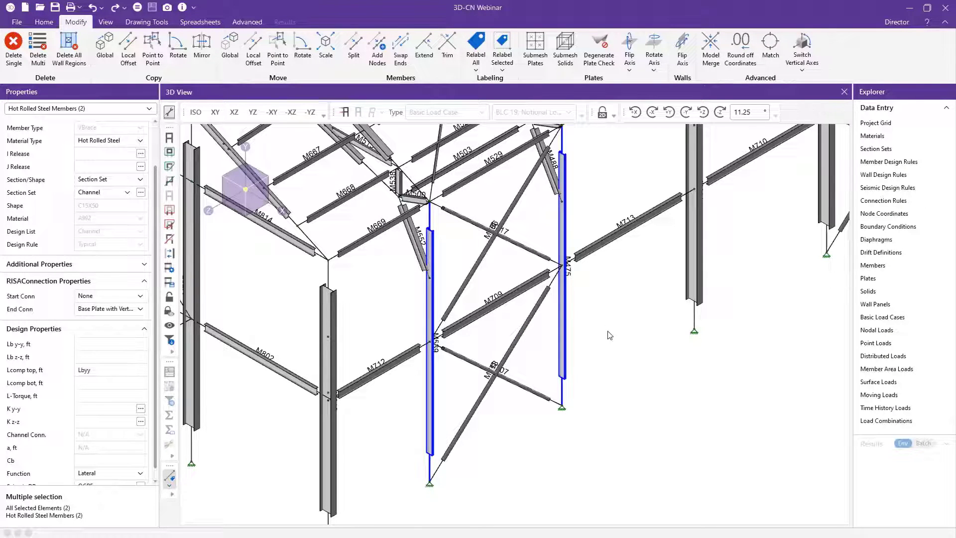
key(ctrl+z)
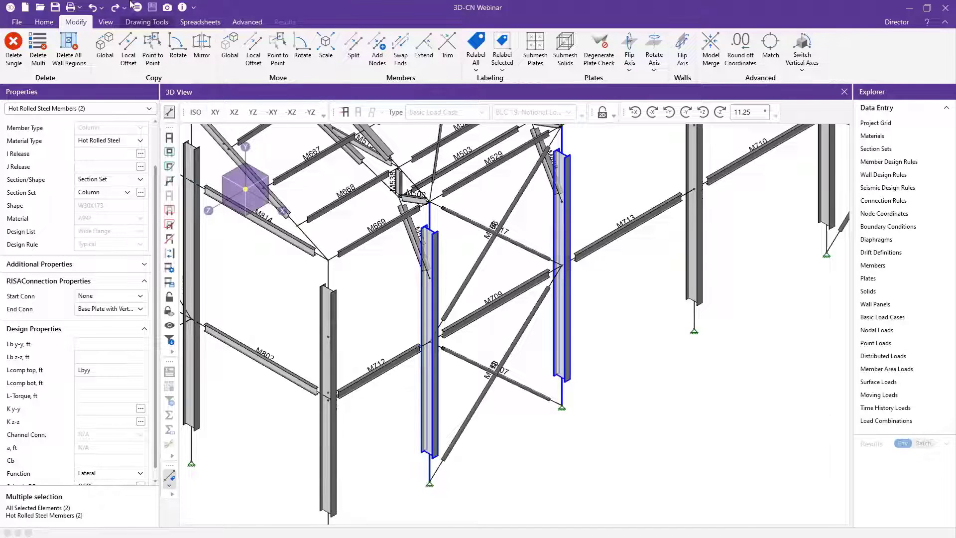
- Solve the model again for the single load combination LC 1: Deflection 1
click(142, 12)
click(410, 211)
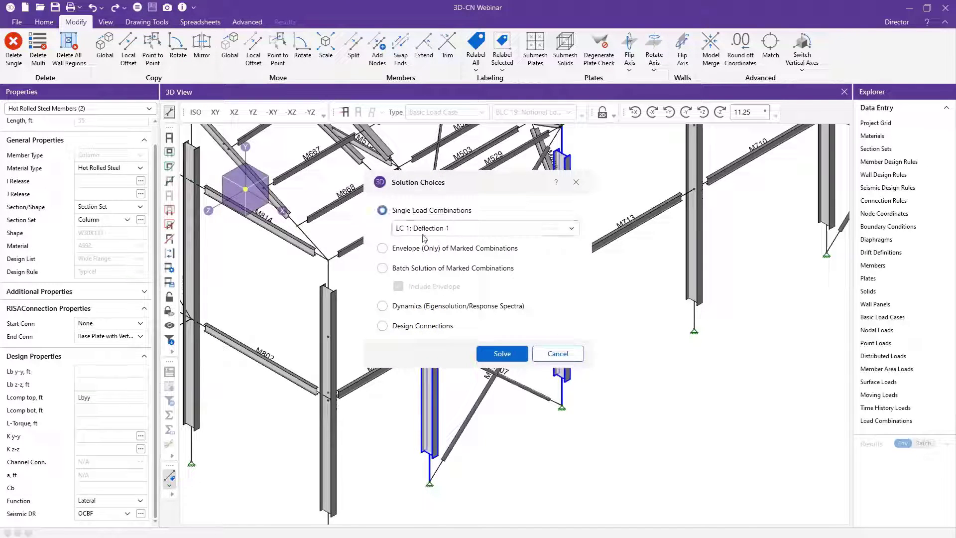
click(501, 354)
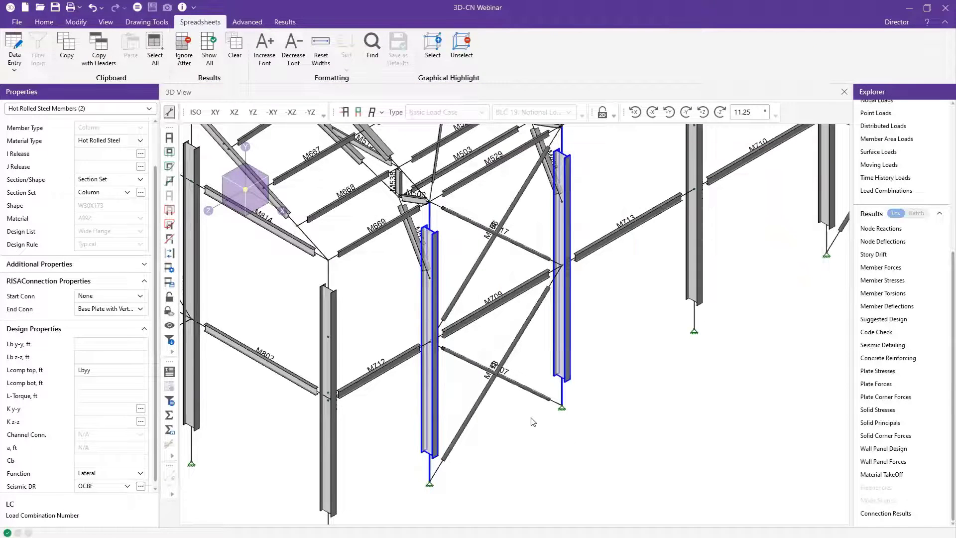
- Run the Design Connections solution, review its results with the Limit State column widened, and return to the 3D view
click(137, 7)
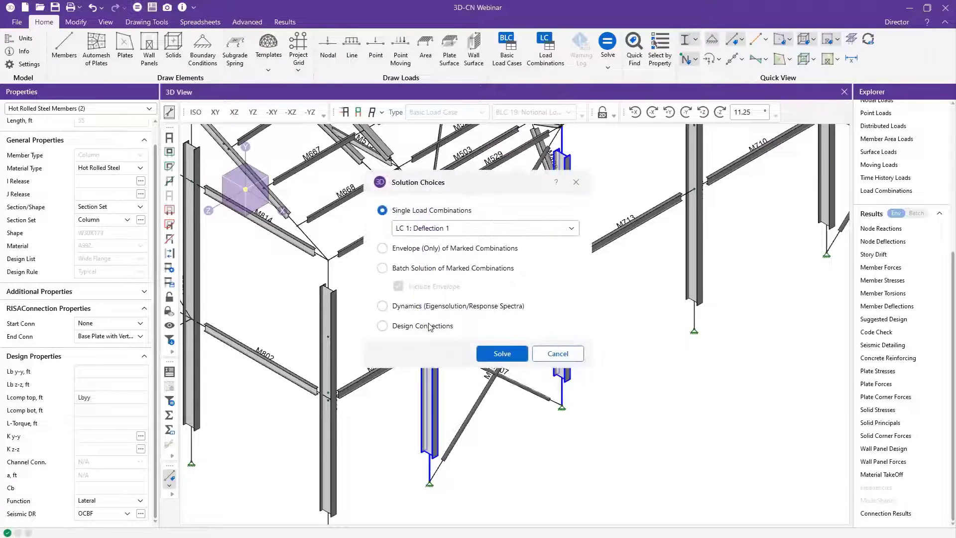
click(430, 326)
click(501, 354)
click(453, 324)
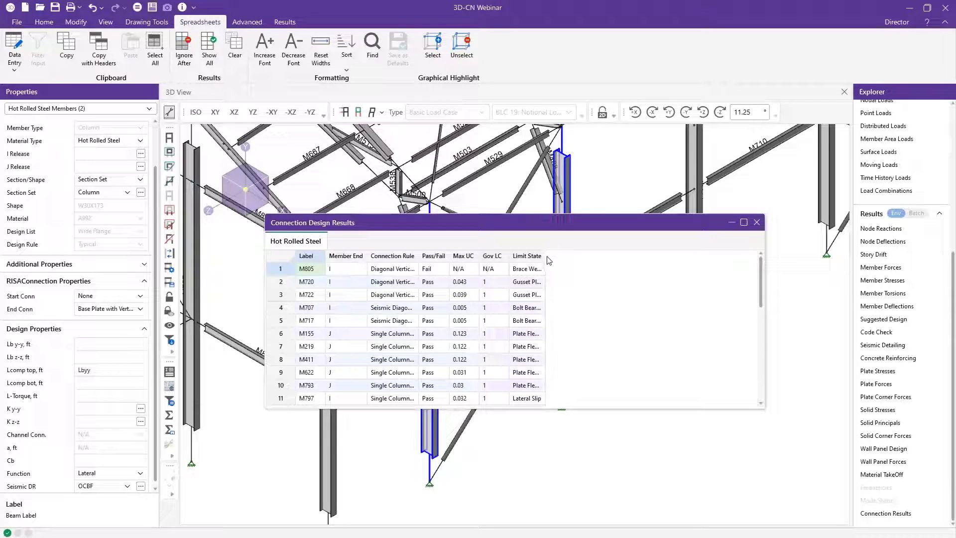
drag(568, 257, 631, 262)
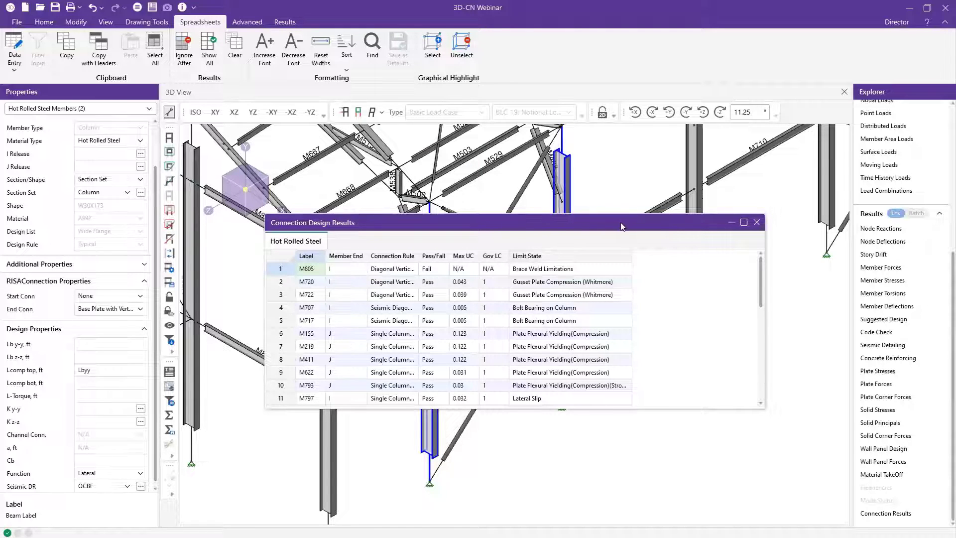
drag(622, 227, 706, 321)
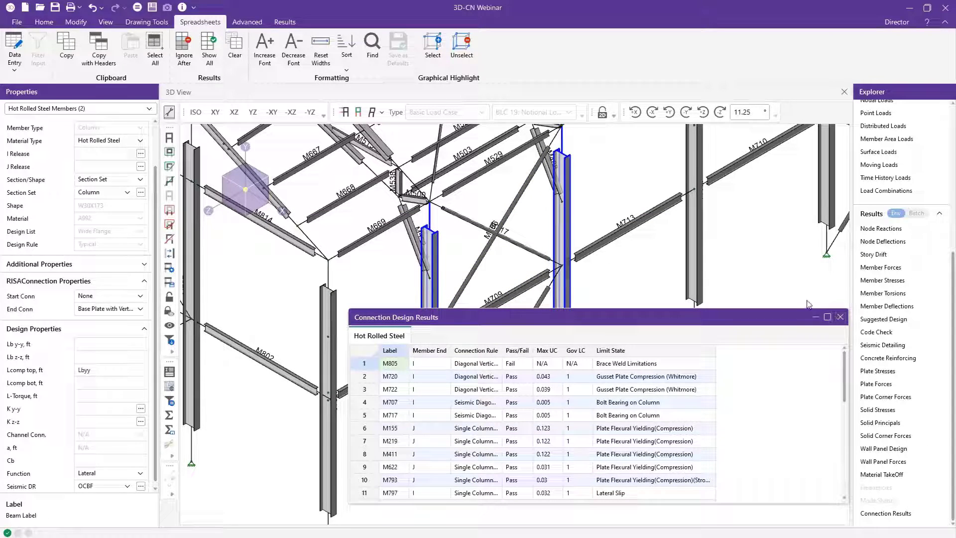
click(748, 257)
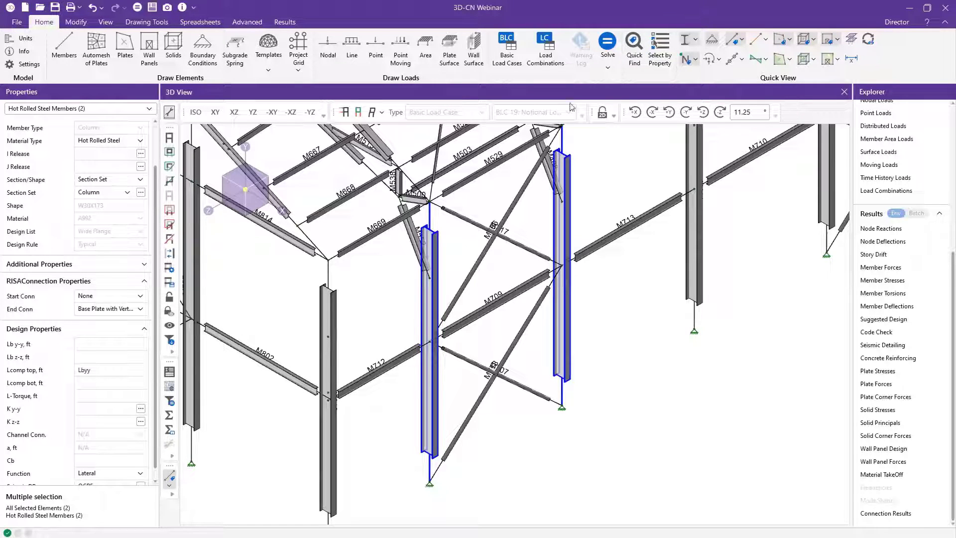
- Switch to the RISAConnection help in the browser and open the RISAFloor and RISA-3D Integration topic with its subtopics listed
key(alt+Tab)
key(super+Up)
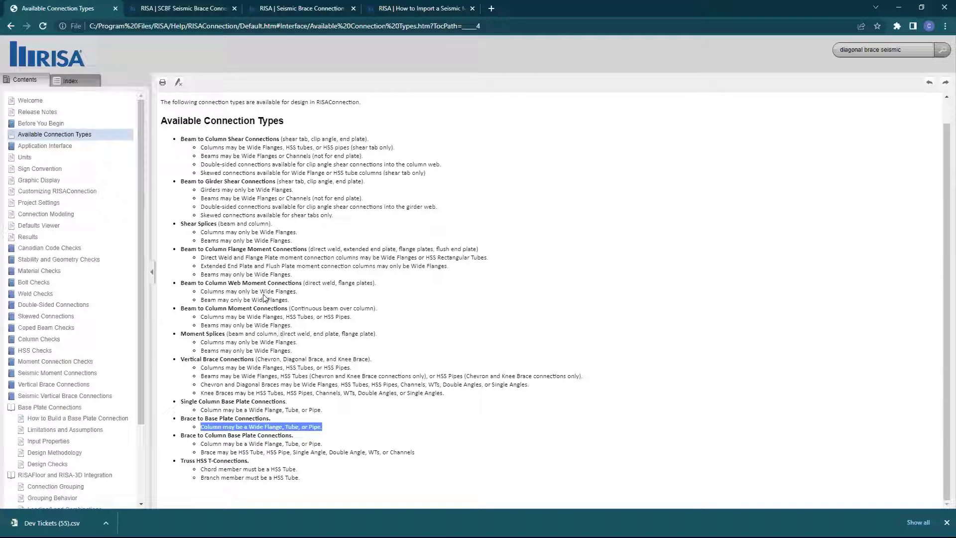
scroll(54, 459, down, 2)
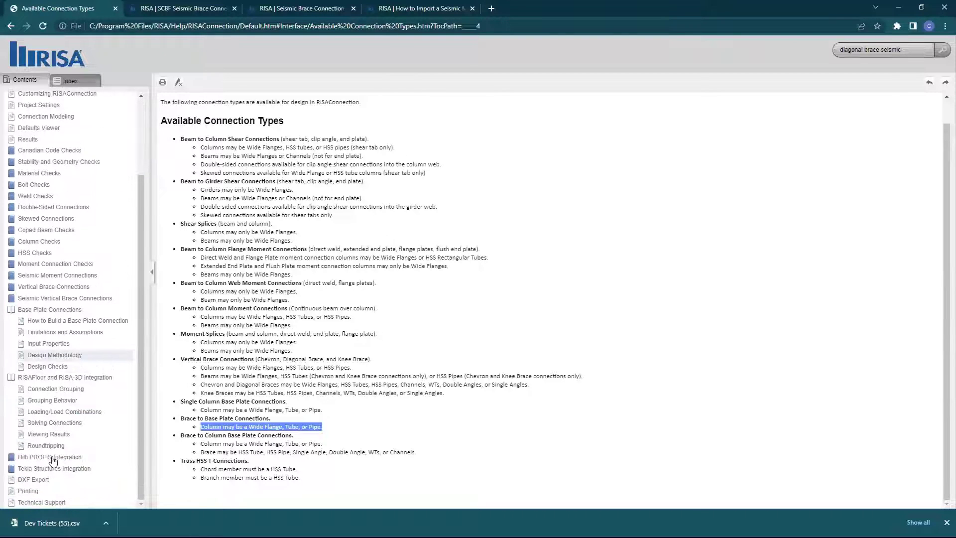
click(95, 382)
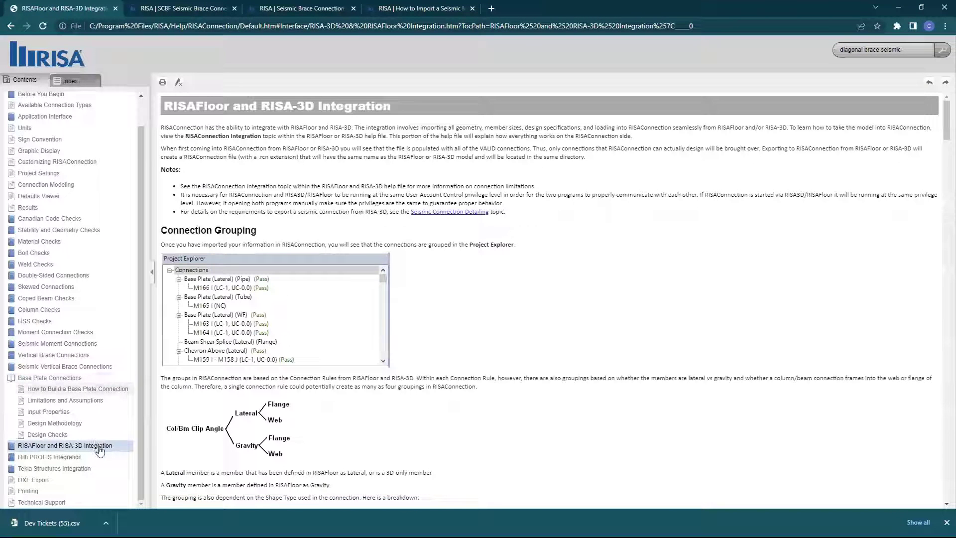
click(99, 450)
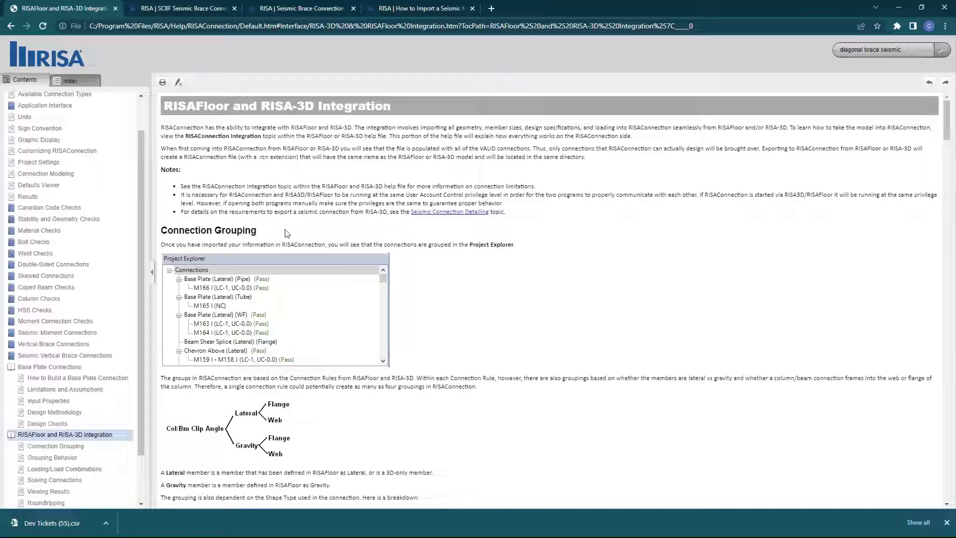
scroll(117, 401, down, 1)
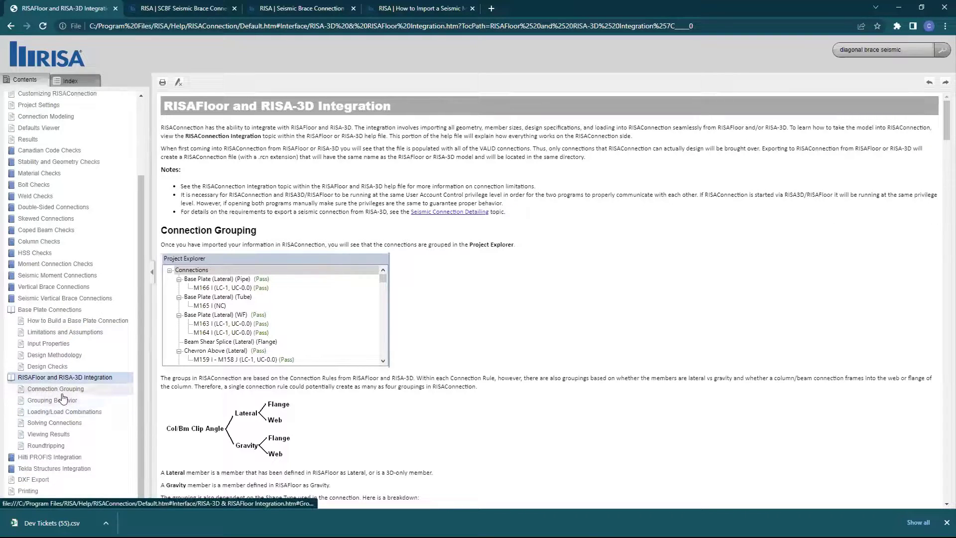
- Read the Connection Grouping, Grouping Behavior, Solving Connections and Roundtripping subtopics of the integration help, including the Detach notes
click(71, 394)
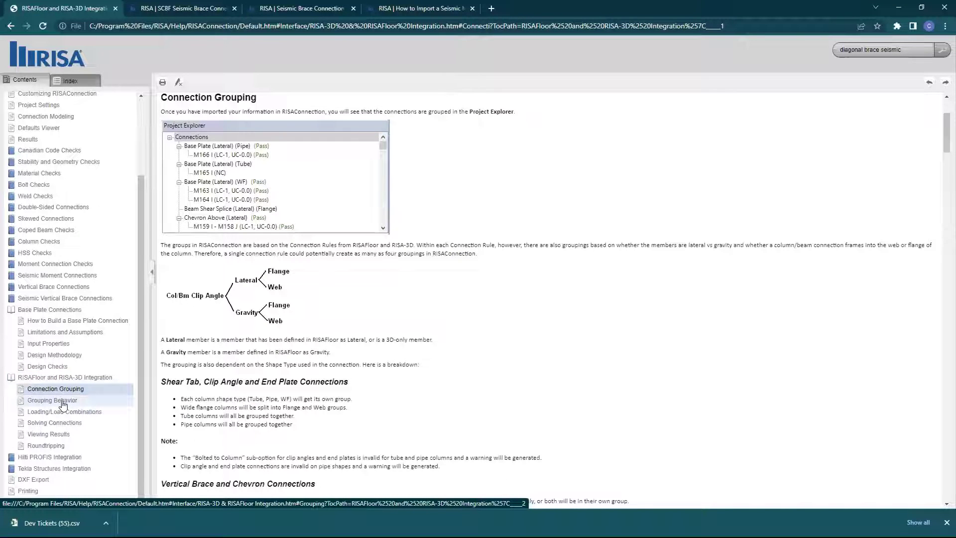
click(62, 403)
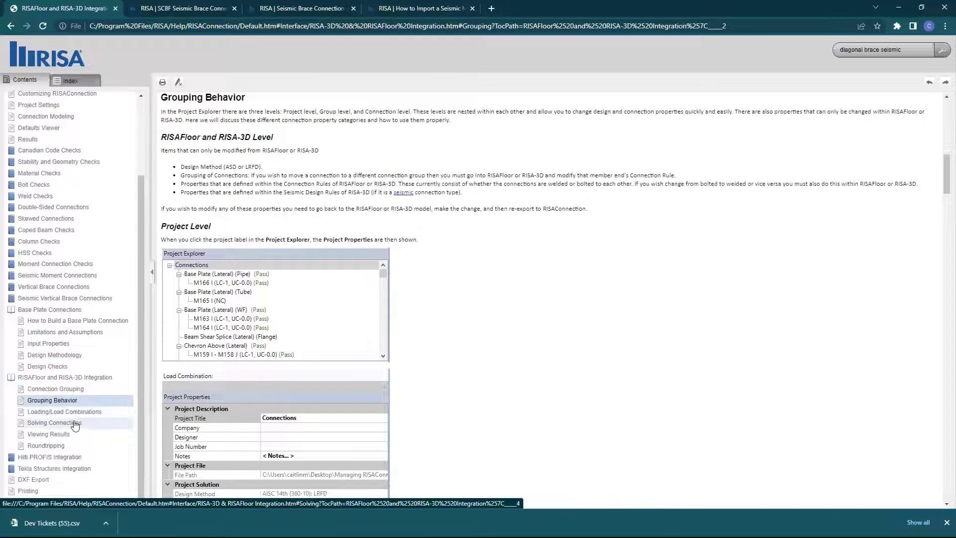
click(69, 423)
scroll(332, 314, down, 1)
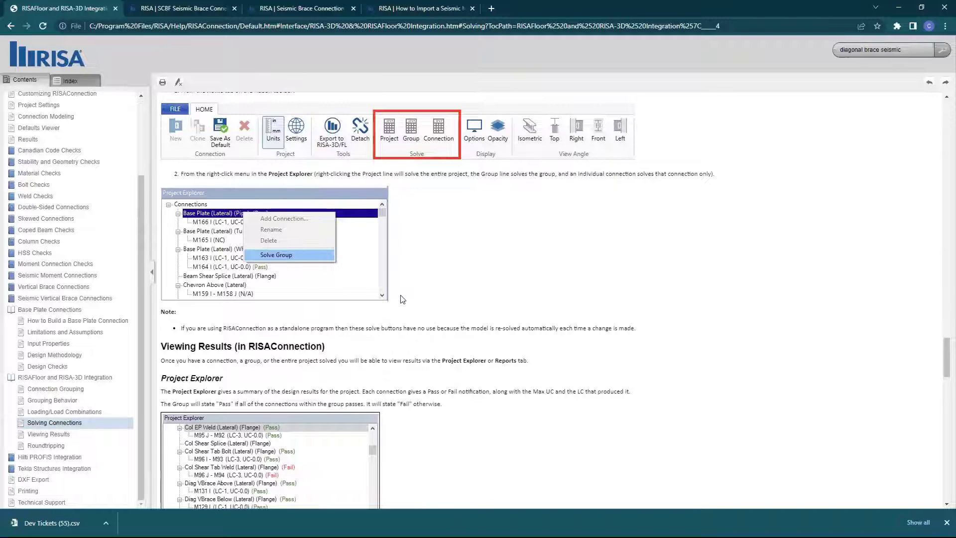
scroll(402, 297, down, 2)
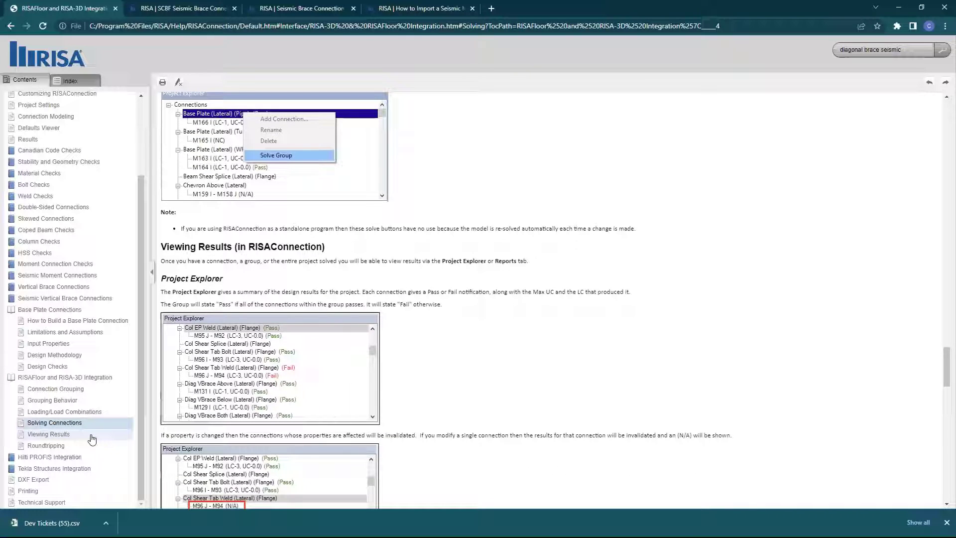
click(69, 447)
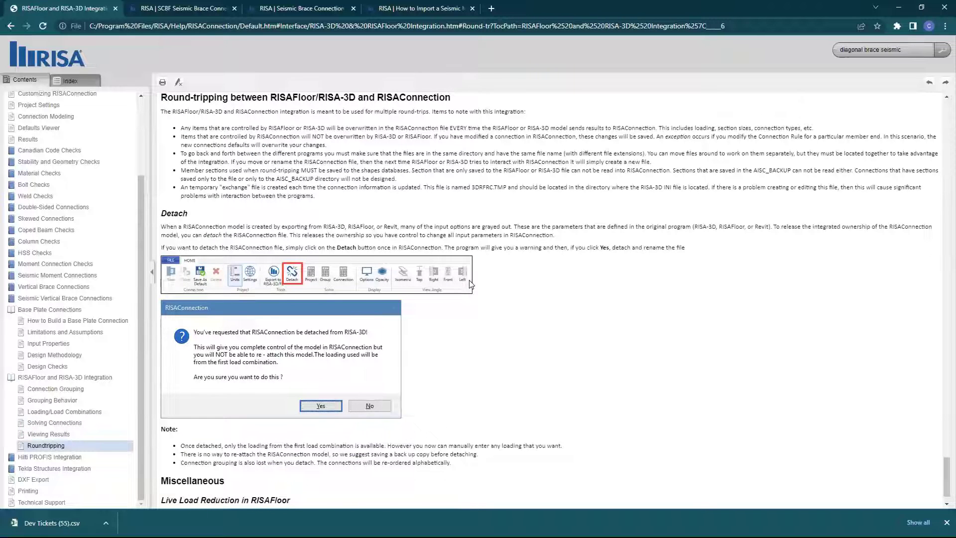
scroll(469, 284, down, 2)
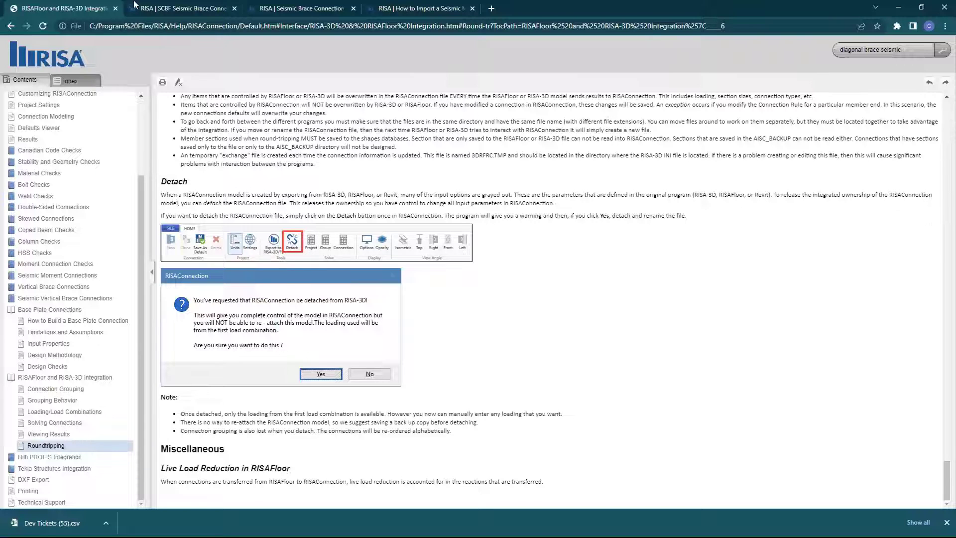
- Switch to the RISA blog page on SCBF Seismic Brace Connections and open the site's Tips & Tricks page
click(153, 10)
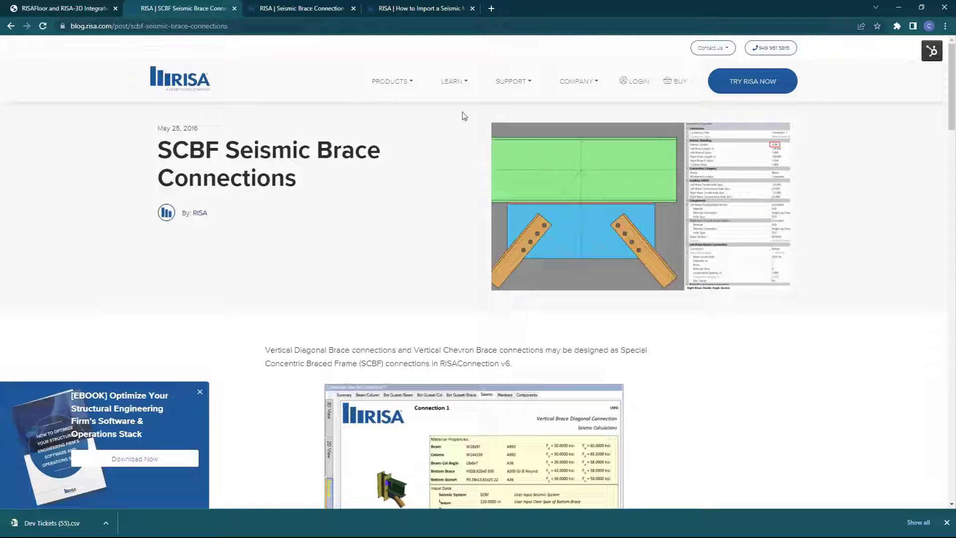
click(469, 84)
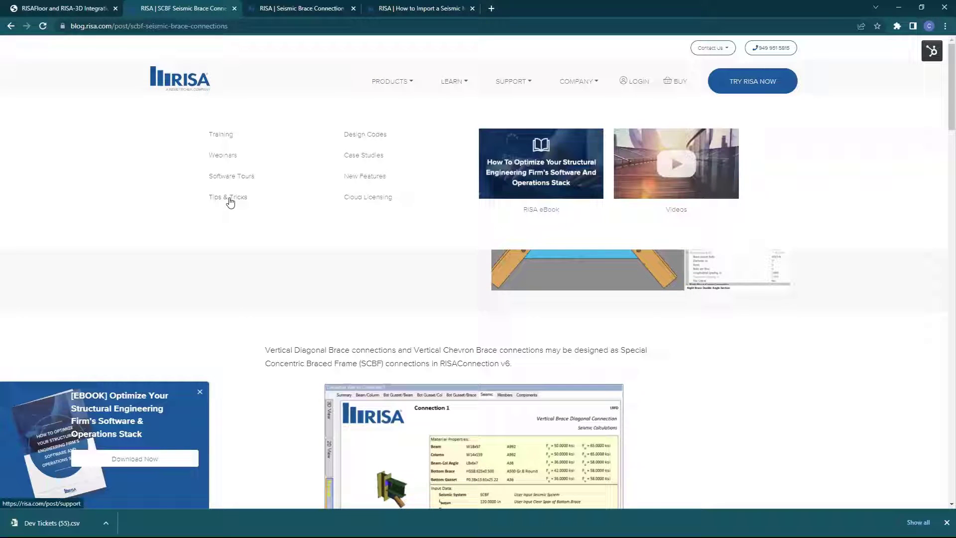
click(238, 354)
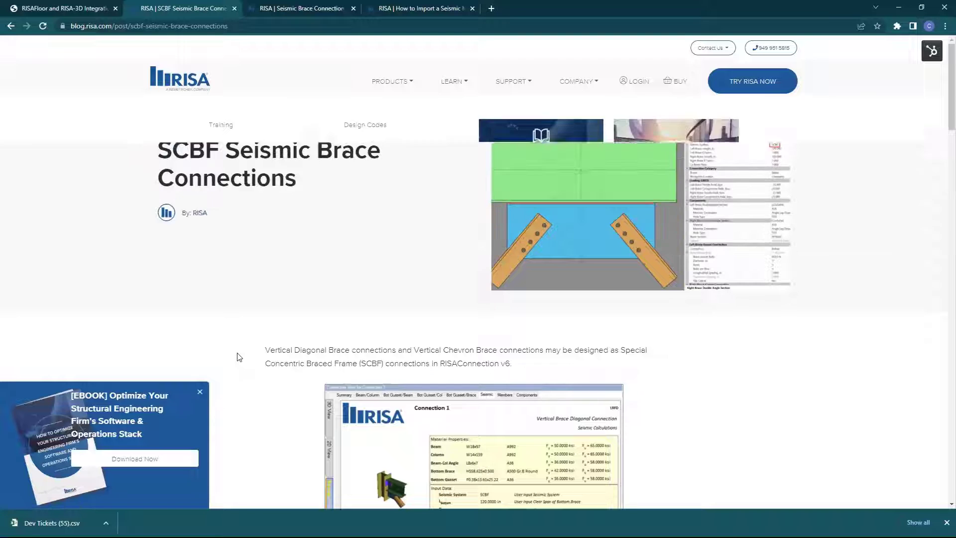
click(465, 84)
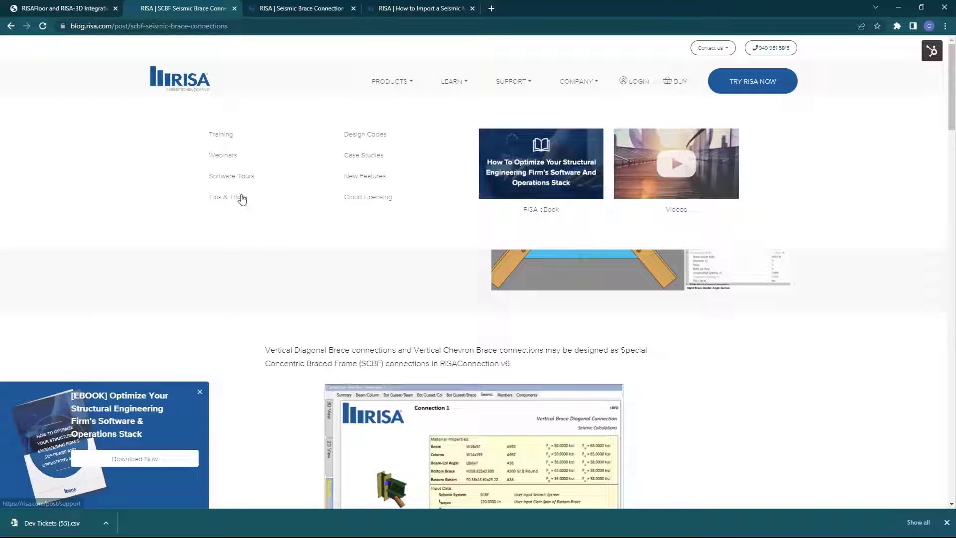
click(241, 202)
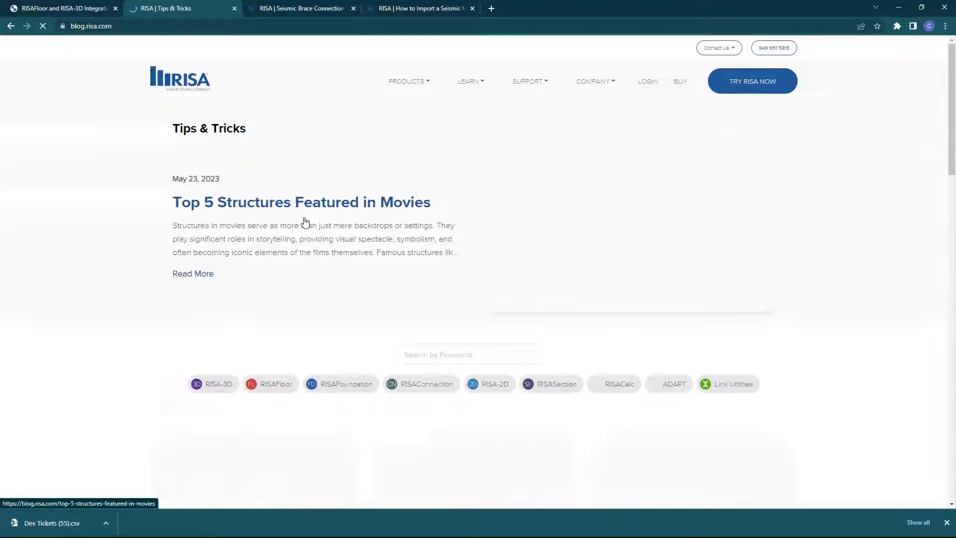
- Search the Tips & Tricks articles by the keyword "seis"
click(485, 348)
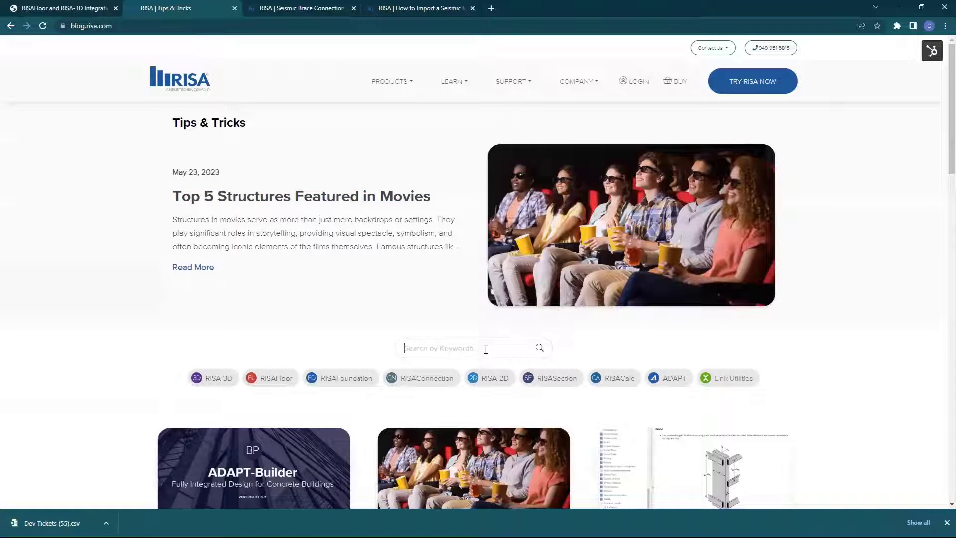
click(486, 349)
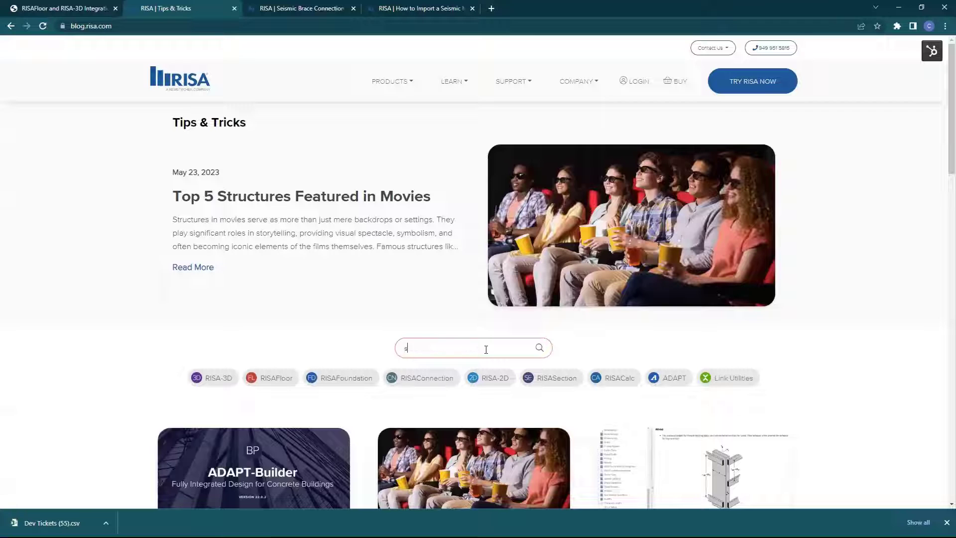
text(seis)
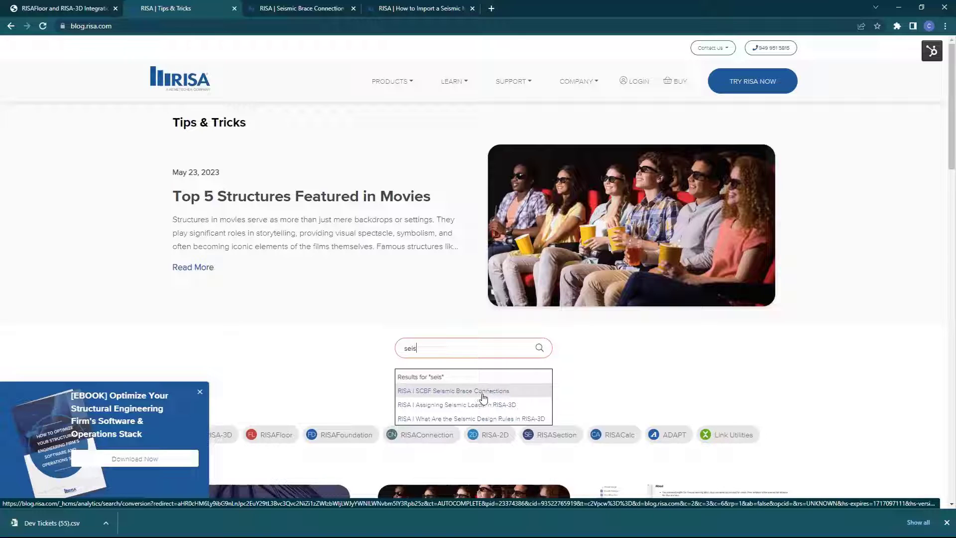
click(600, 391)
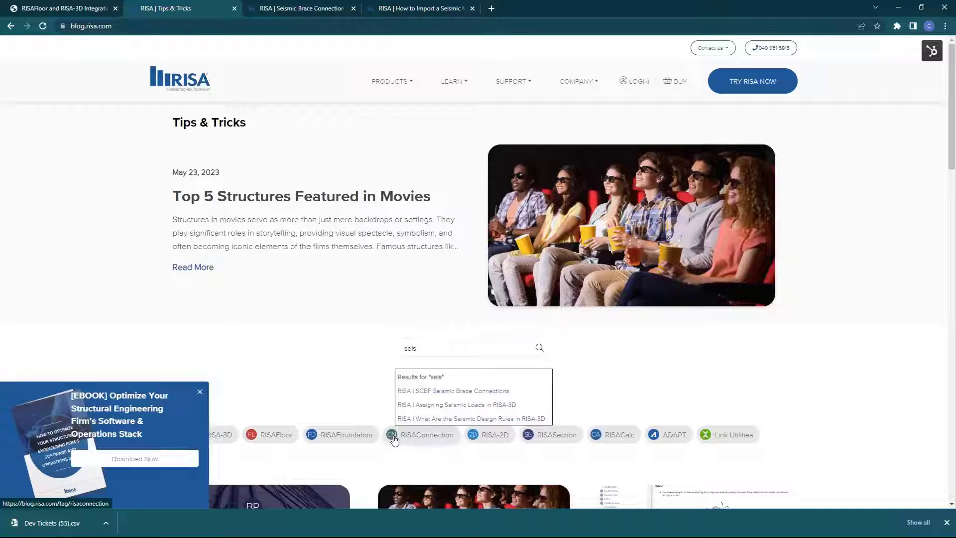
- Filter the Tips & Tricks articles by RISAConnection and browse the first page of articles
click(408, 436)
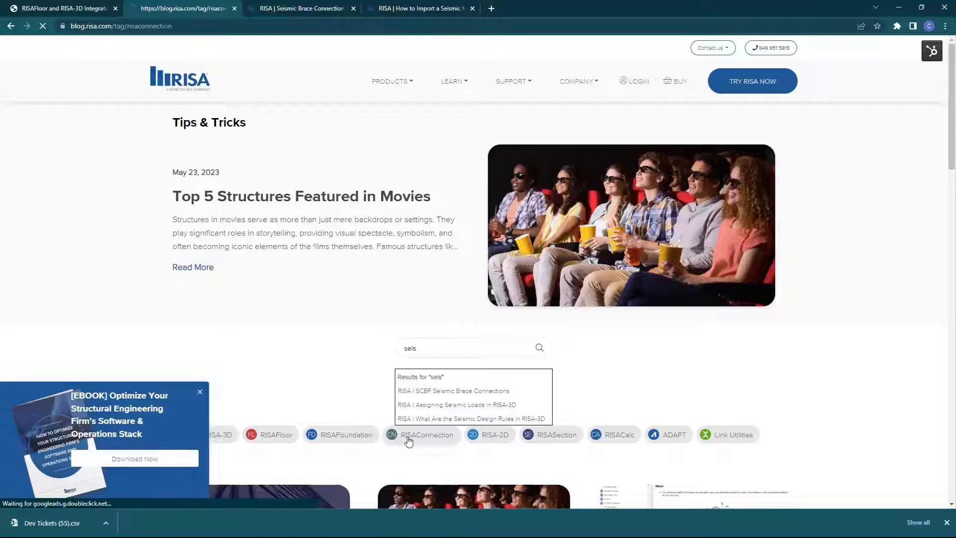
scroll(404, 404, down, 6)
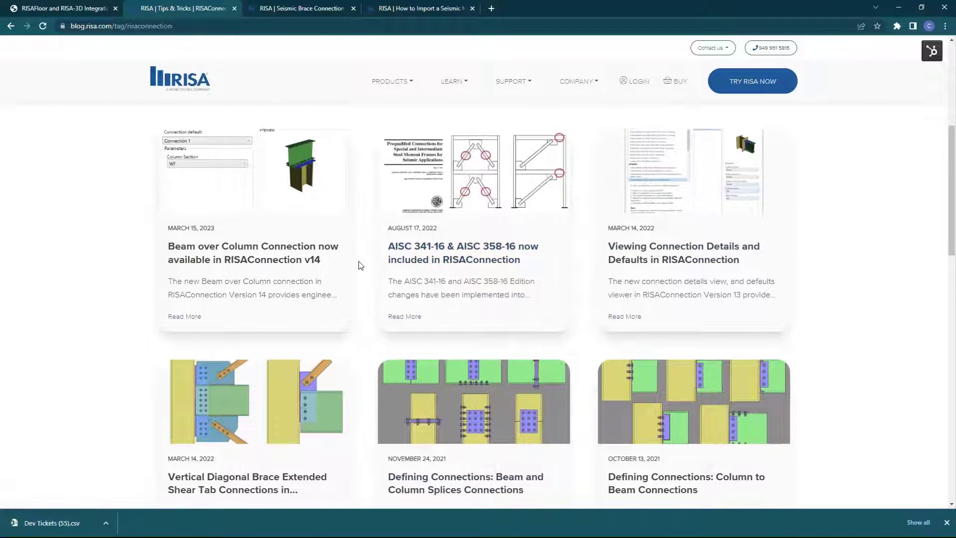
scroll(363, 264, down, 5)
scroll(406, 256, down, 2)
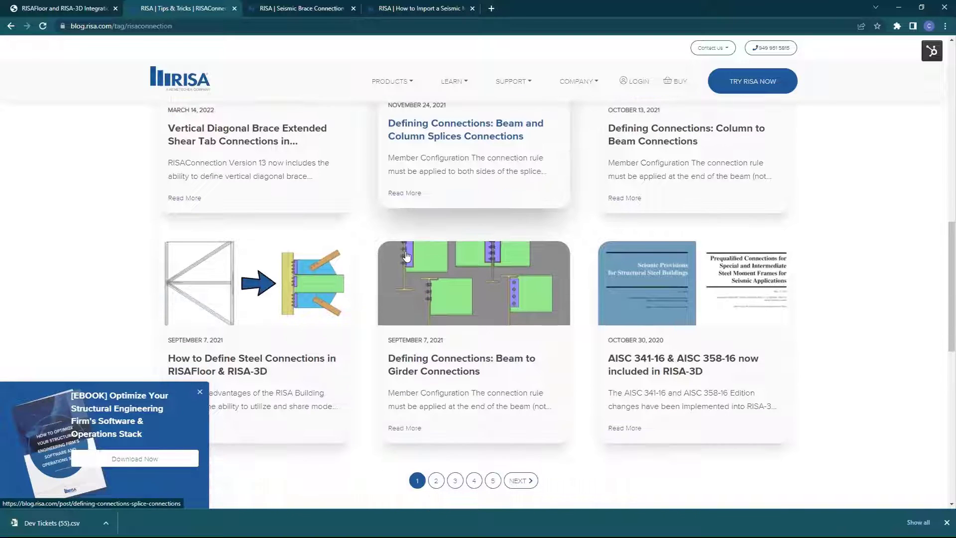
scroll(446, 285, up, 3)
scroll(447, 287, up, 7)
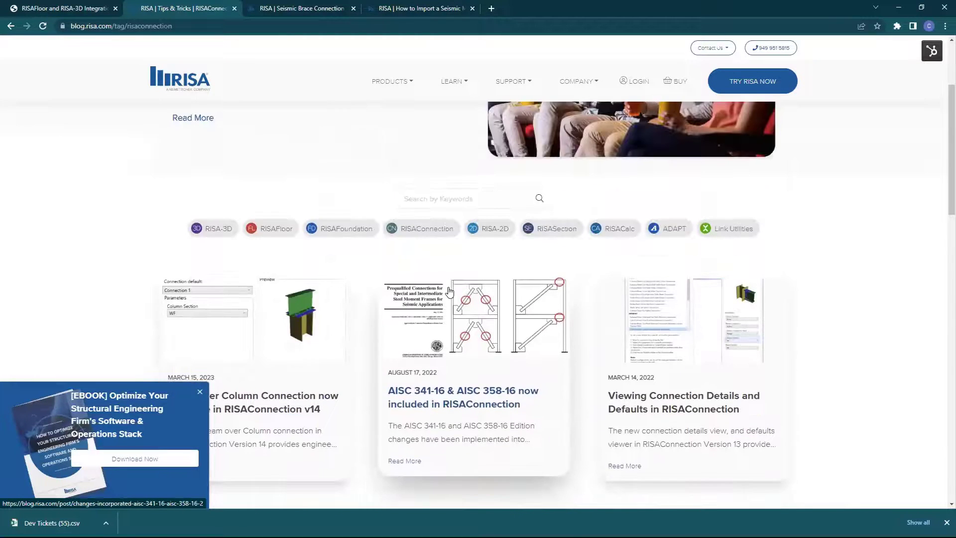
- Search the articles for "seismic", open Assigning Seismic Loads in RISA-3D, and return to the article list
click(441, 193)
text(seismic)
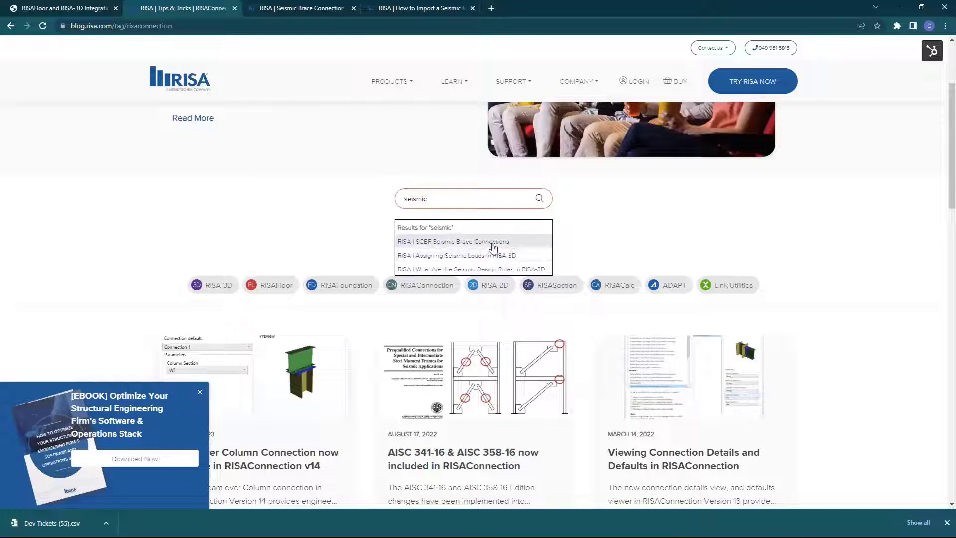
click(470, 257)
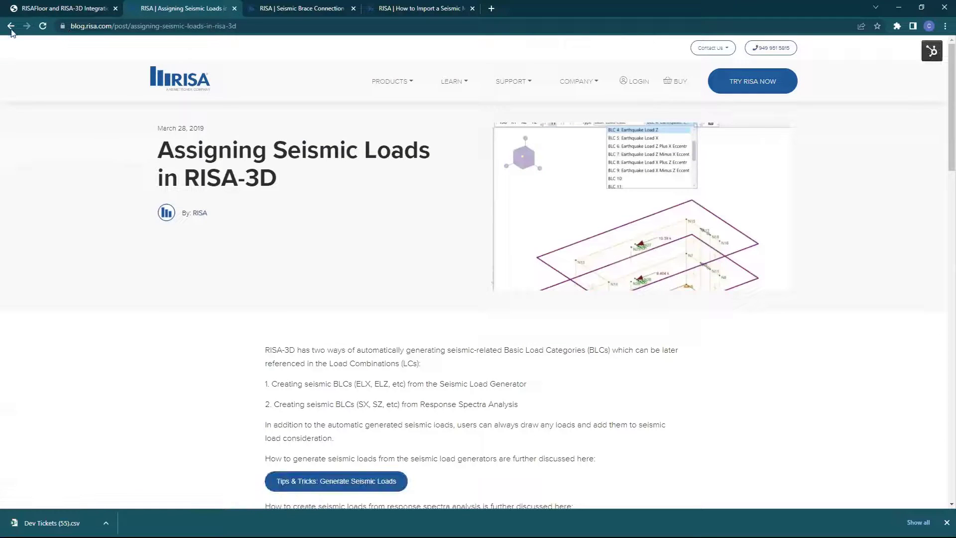
click(10, 27)
- Open the SCBF Seismic Brace Connections article from the "seismic" search and read its Basis of Design and Basic Requirements
click(465, 199)
text(sel)
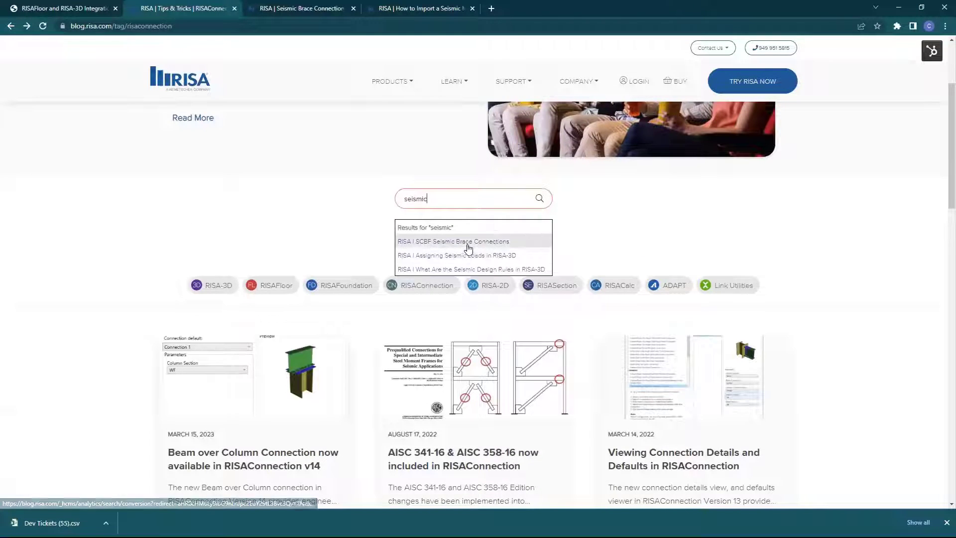
click(468, 246)
scroll(434, 256, down, 3)
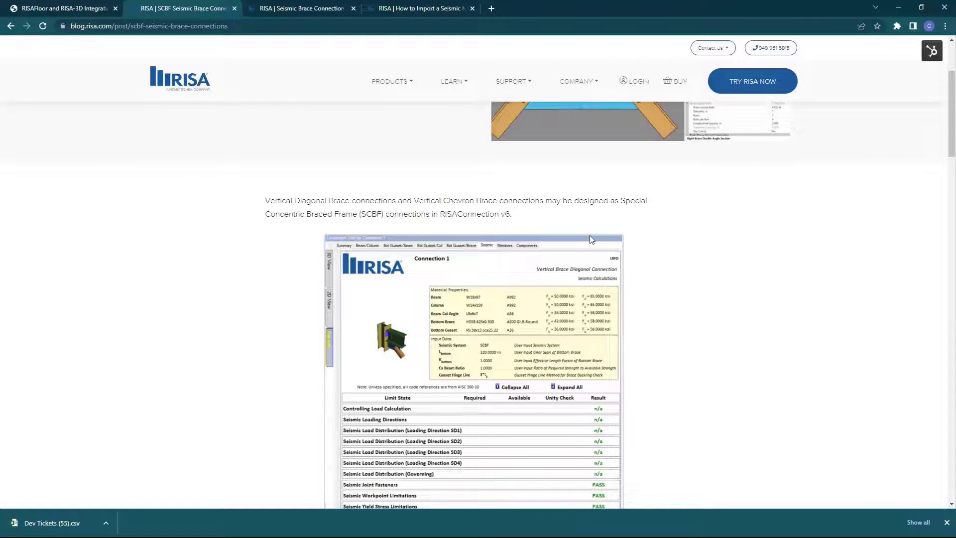
scroll(594, 234, down, 10)
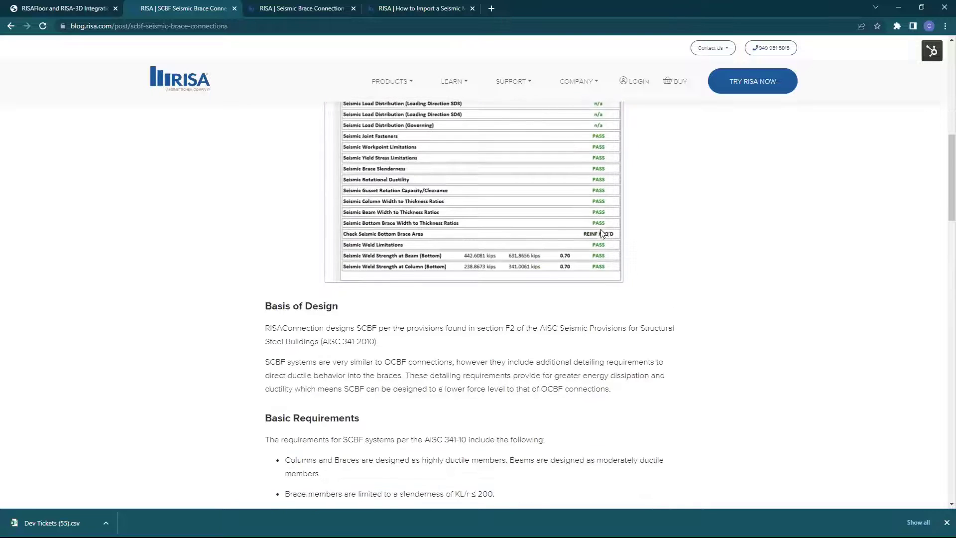
scroll(615, 237, down, 2)
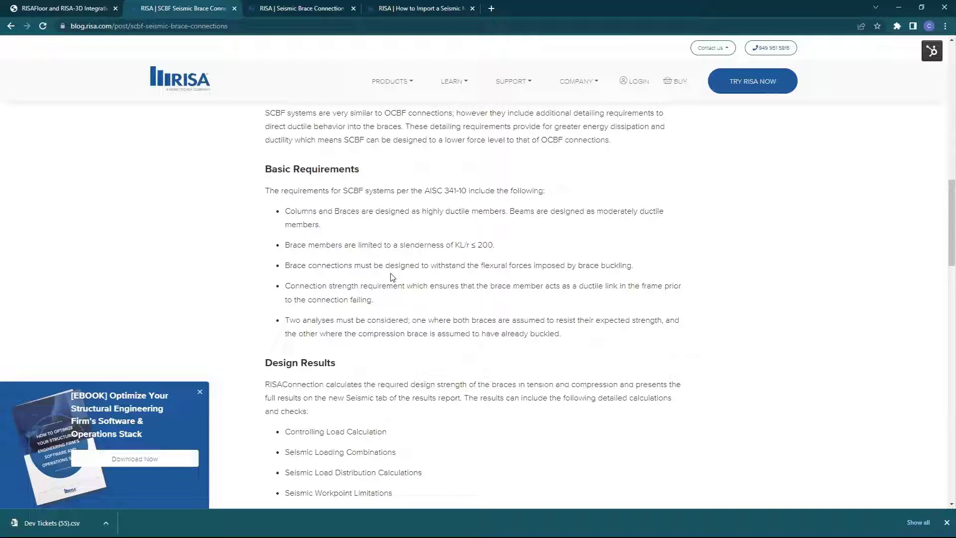
- Return to the RISAConnection help and open the Technical Support topic
click(53, 9)
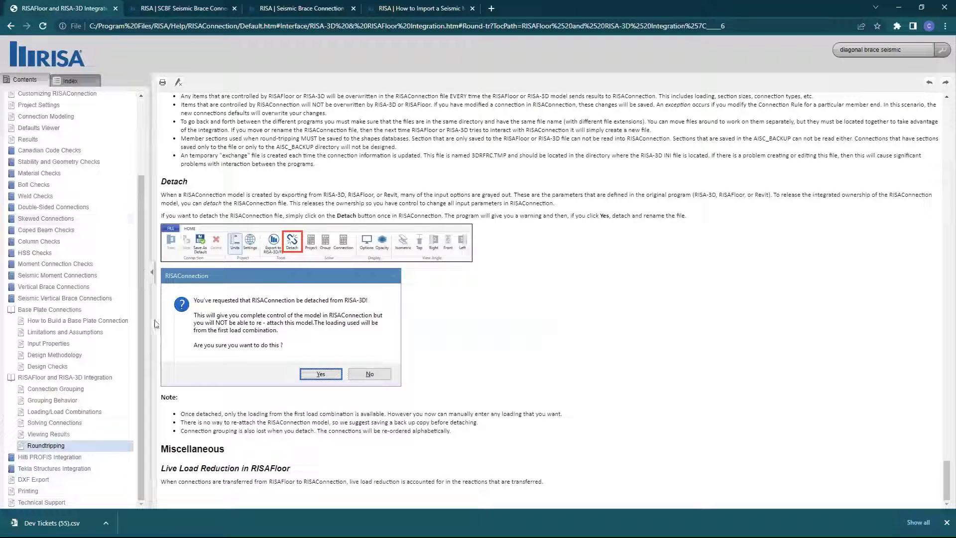
click(78, 504)
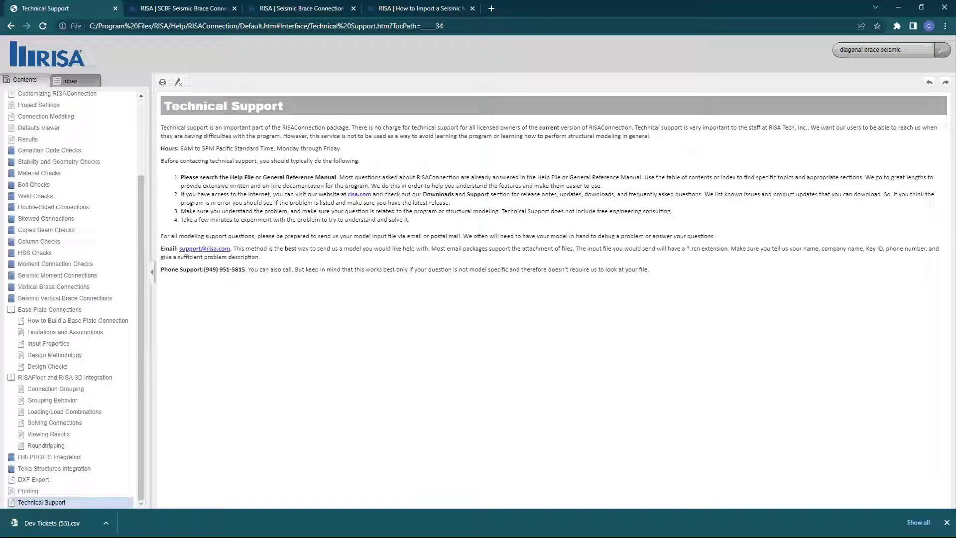
- Switch to RISAConnection and collapse both Base Plate with Vertical Brace (Lateral) groups in the project tree
key(alt+Tab)
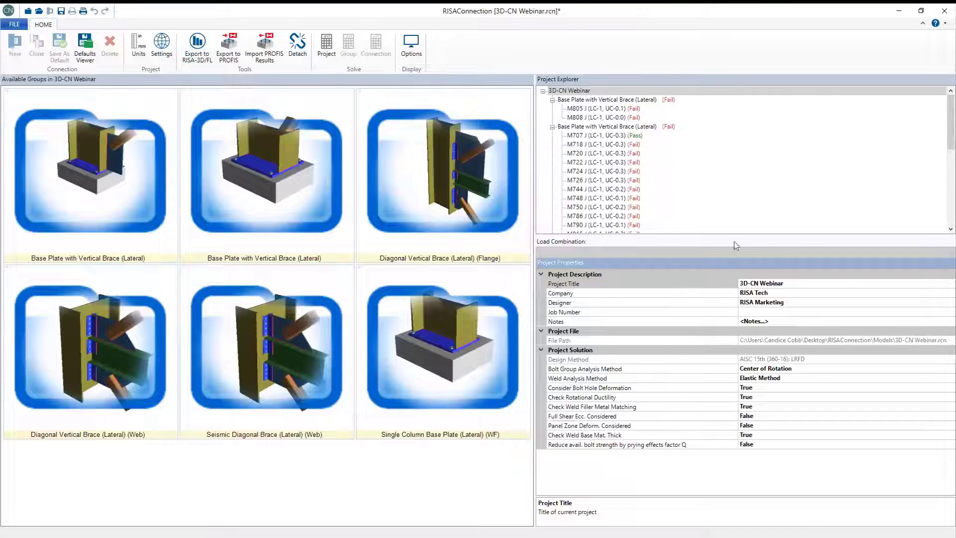
click(553, 127)
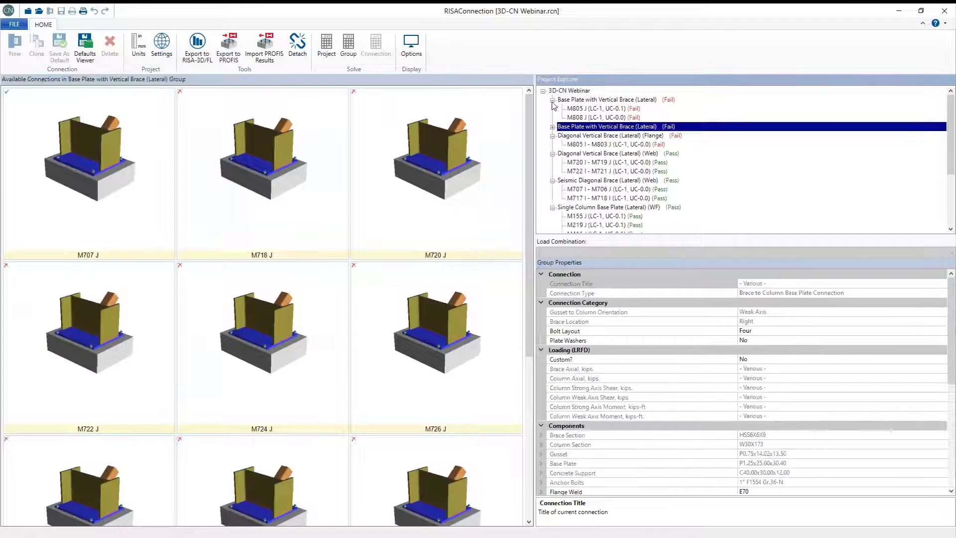
click(552, 100)
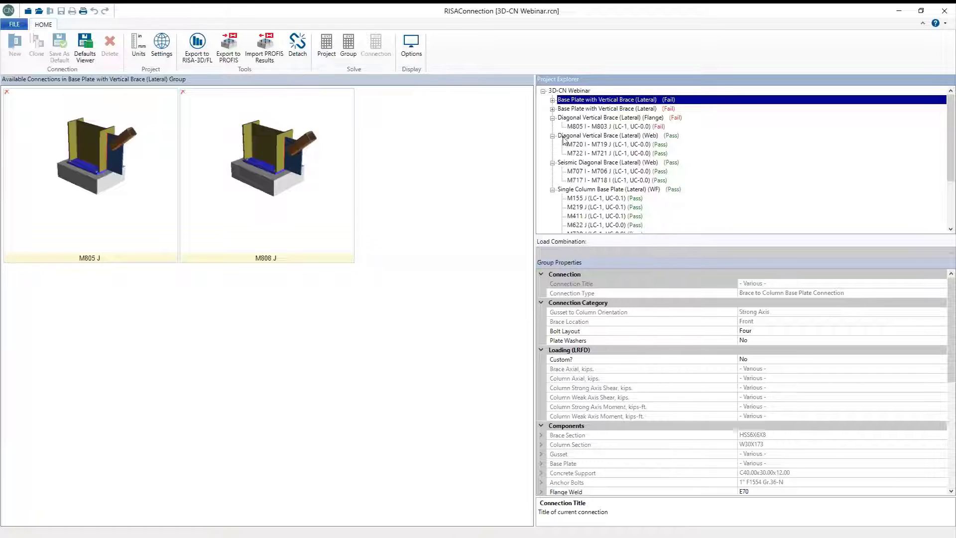
- Open connection M707 I - M706 J from the Seismic Diagonal Brace (Lateral) (Web) group and check its load combination
click(592, 164)
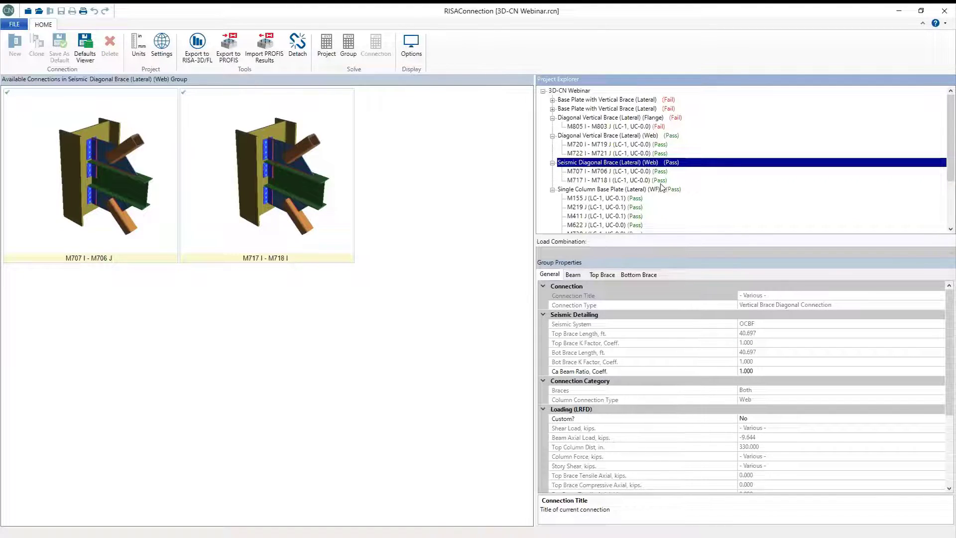
click(611, 173)
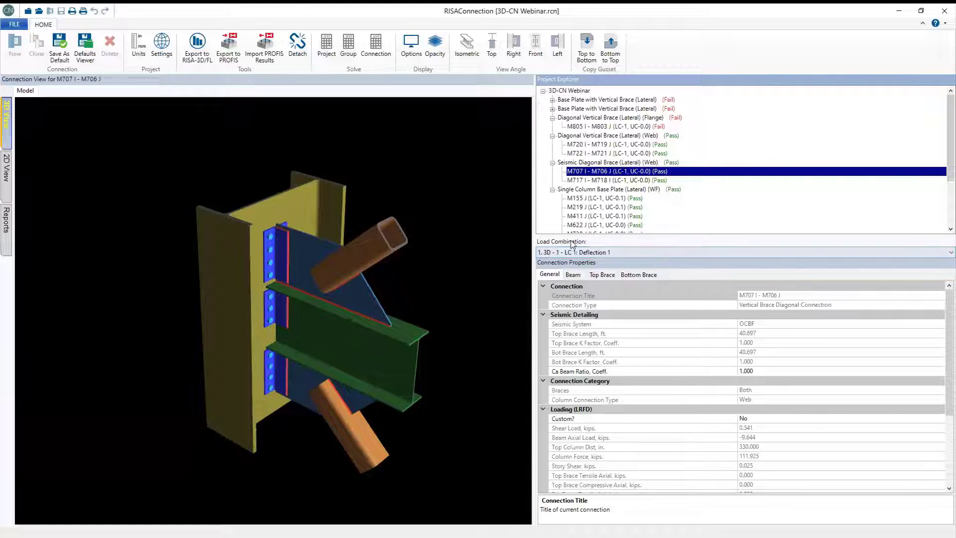
click(617, 254)
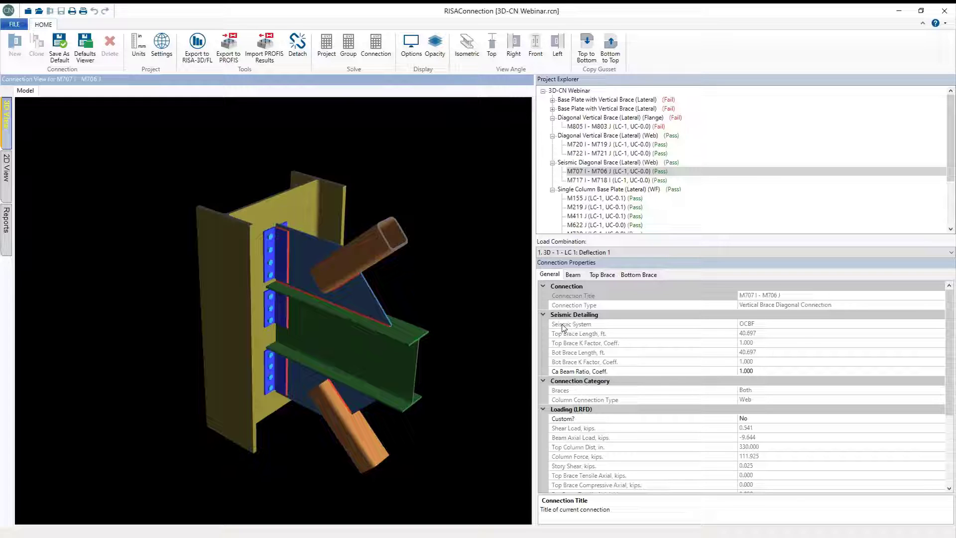
- Highlight the Seismic System value in the Seismic Detailing properties of connection M707 I - M706 J
click(699, 326)
click(781, 324)
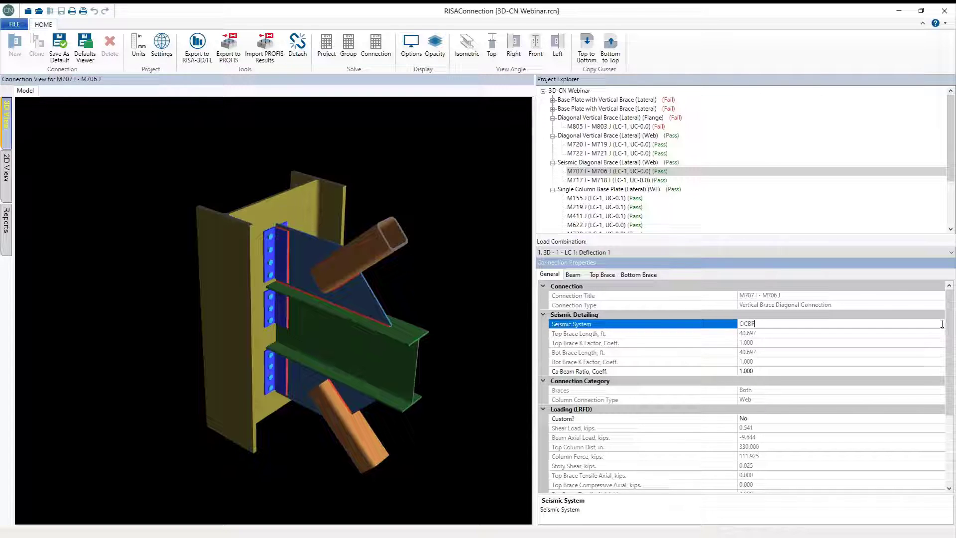
drag(756, 324, 738, 326)
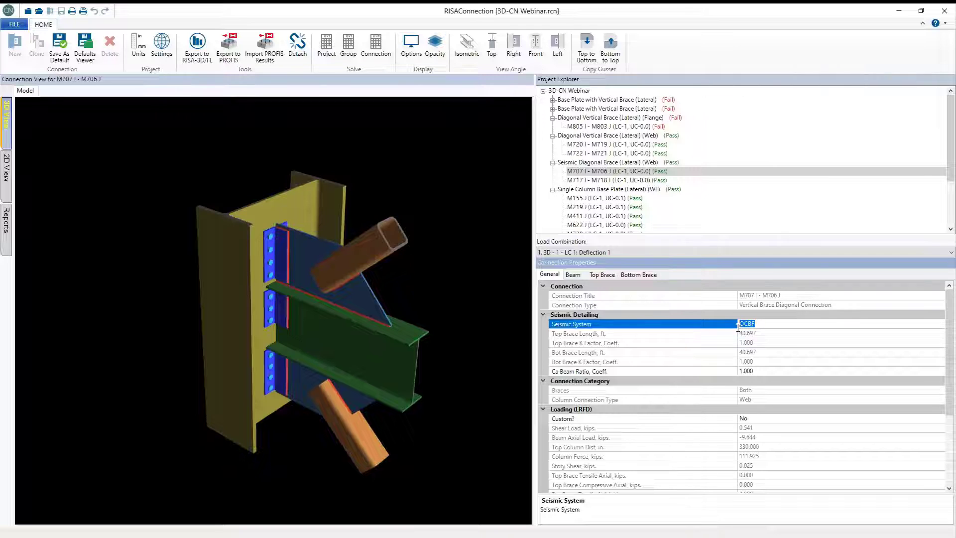
click(799, 325)
mouse_move(948, 344)
mouse_down()
mouse_move(943, 424)
mouse_move(942, 339)
mouse_up()
click(507, 191)
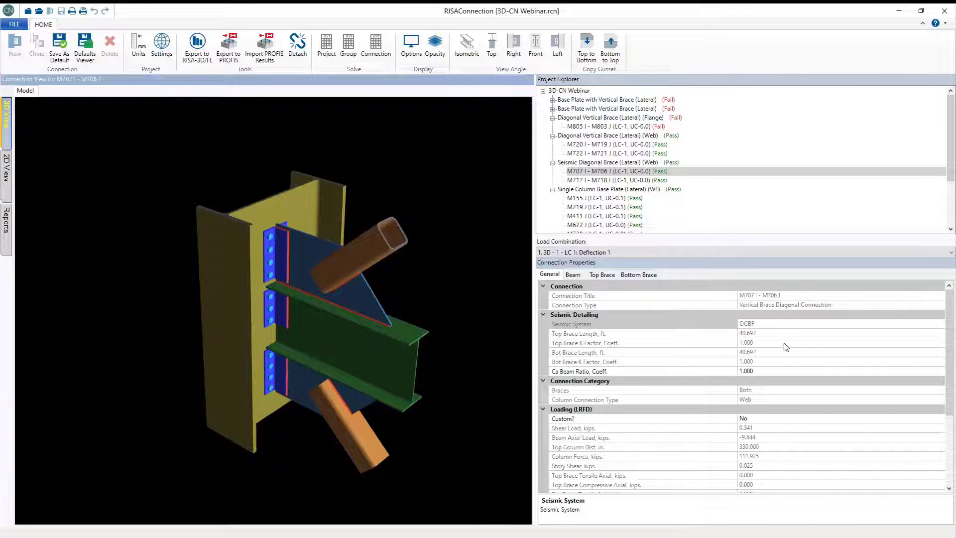
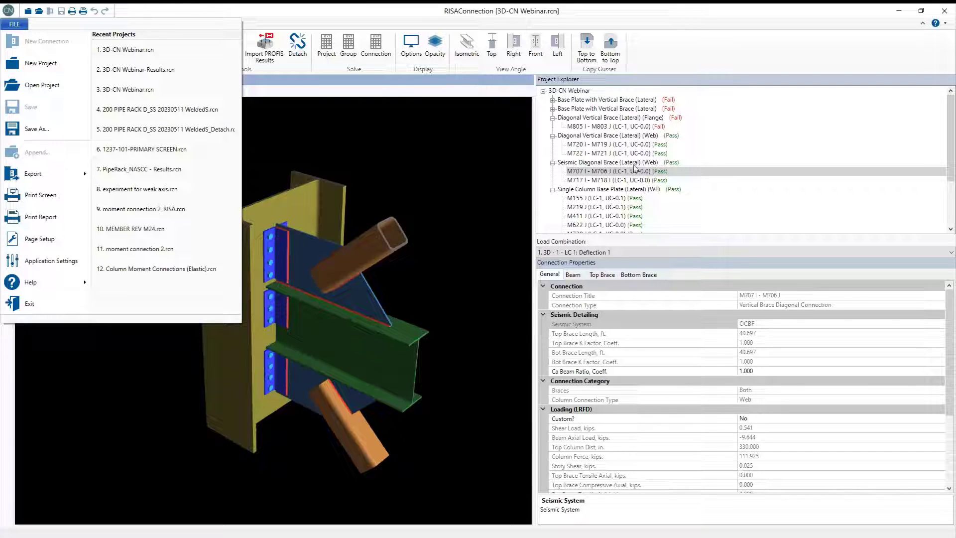
click(498, 233)
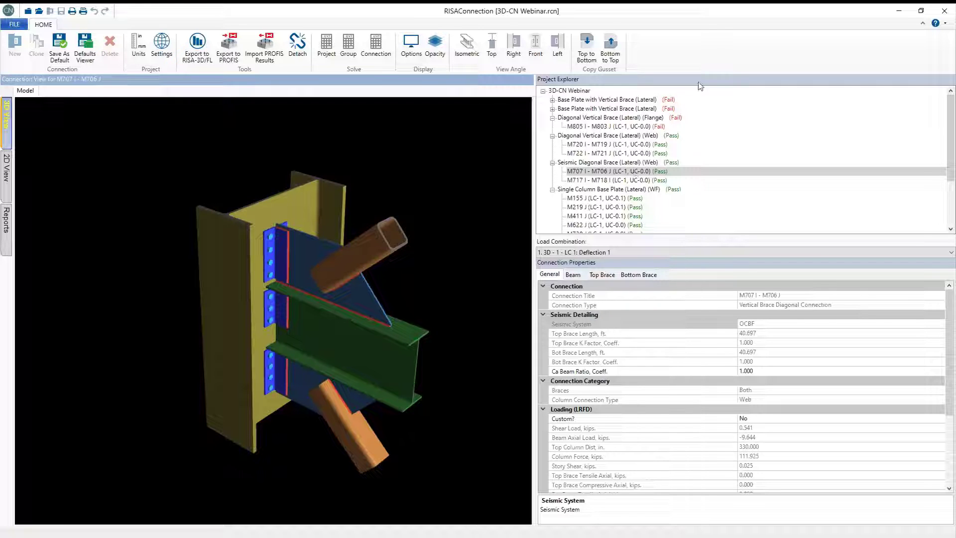
- Open the second Base Plate with Vertical Brace (Lateral) group and expand its Base Plate component properties
click(607, 109)
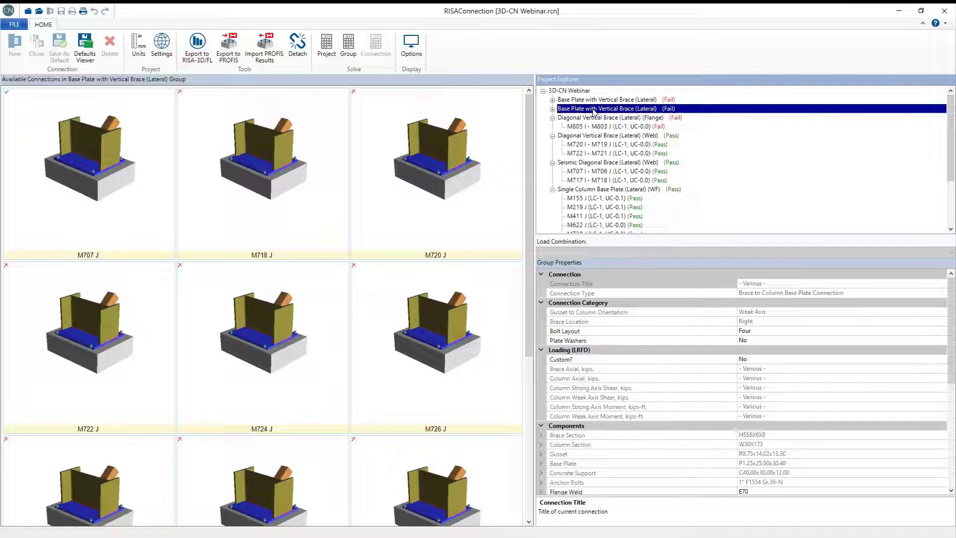
scroll(730, 432, down, 2)
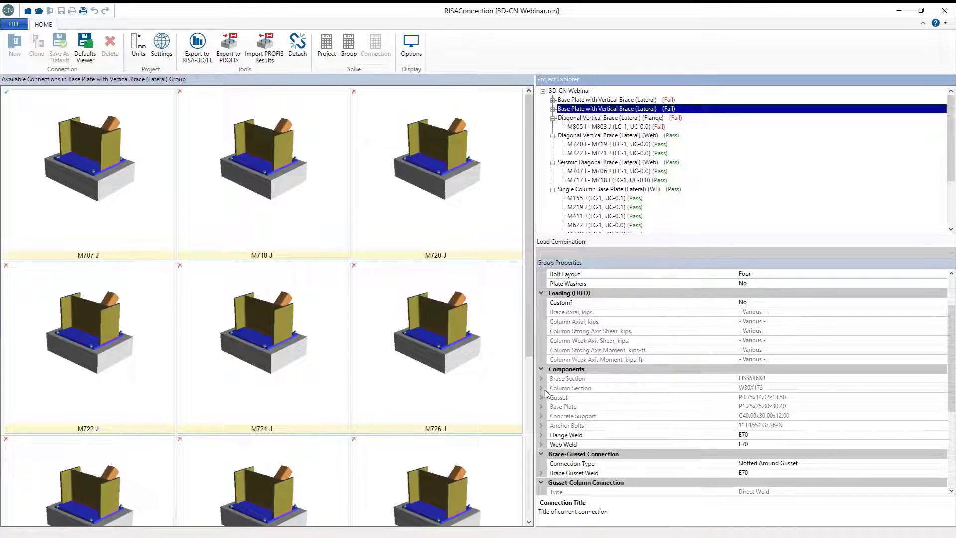
click(541, 406)
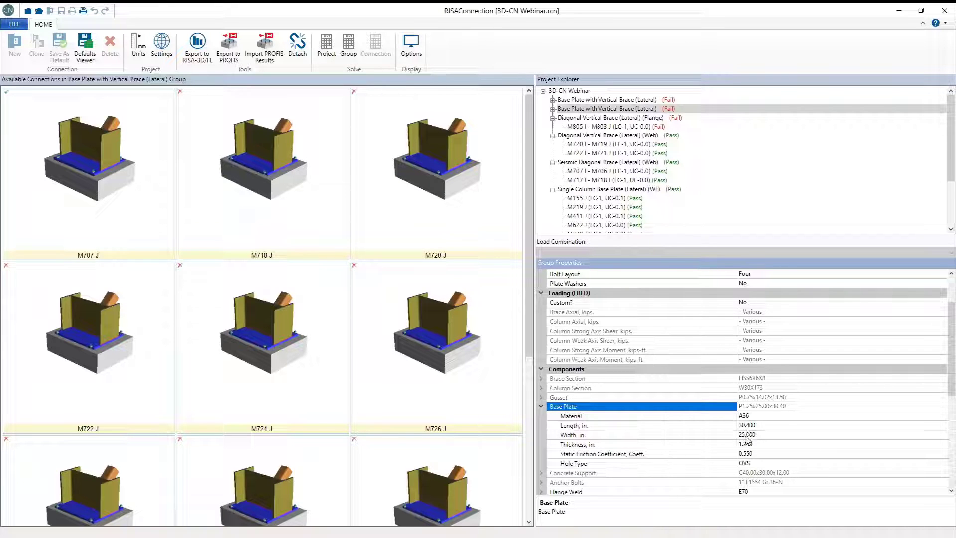
scroll(648, 438, down, 2)
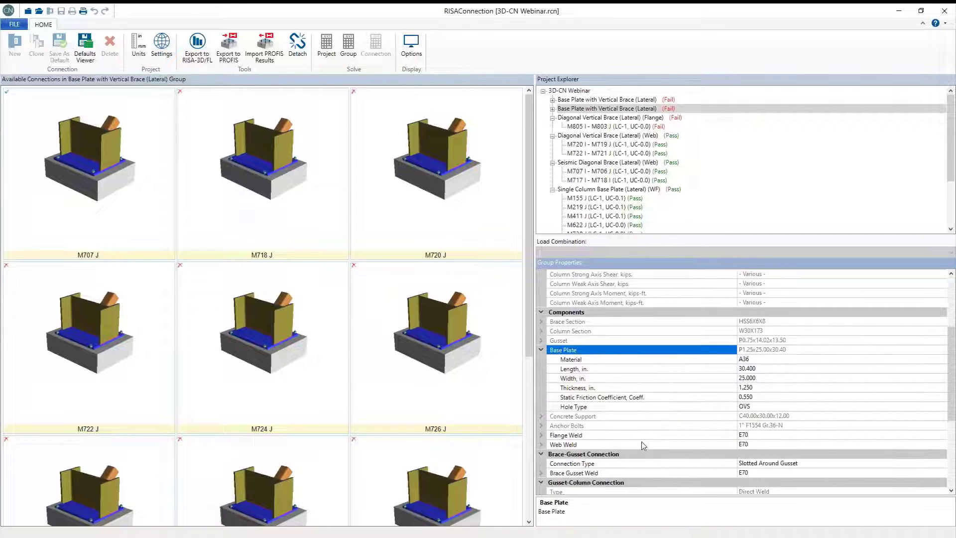
- Expand the group's Anchor Bolts component and set the anchor bolt diameter to 3/4"
click(541, 426)
scroll(776, 444, down, 1)
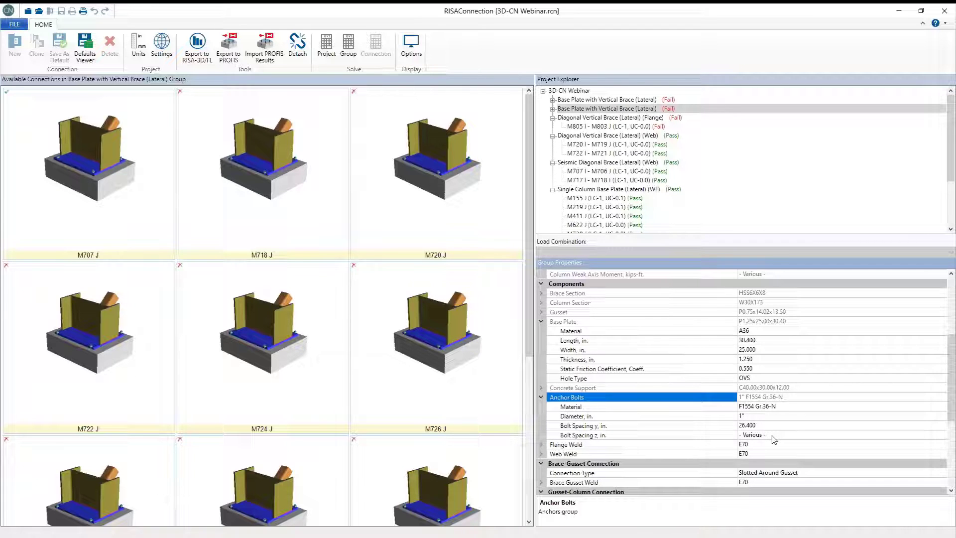
click(752, 416)
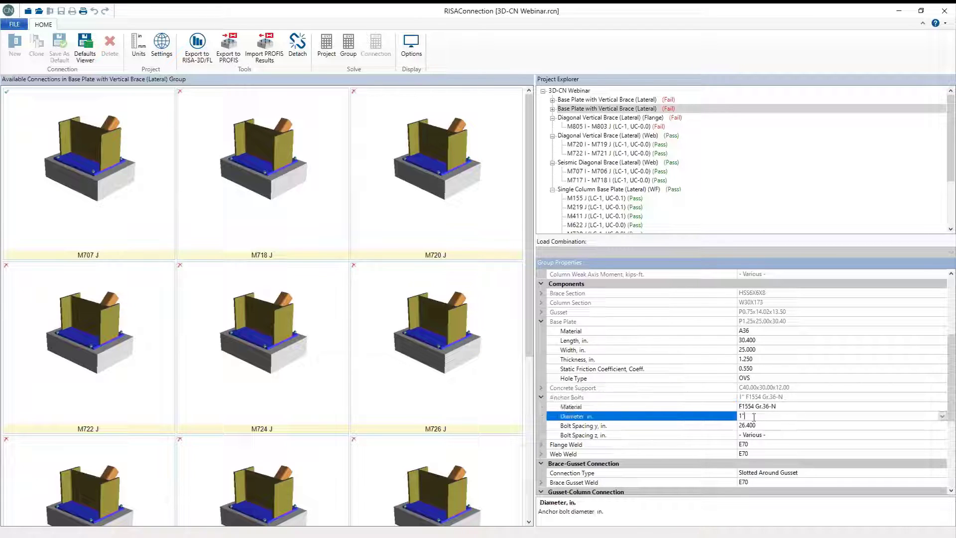
click(942, 417)
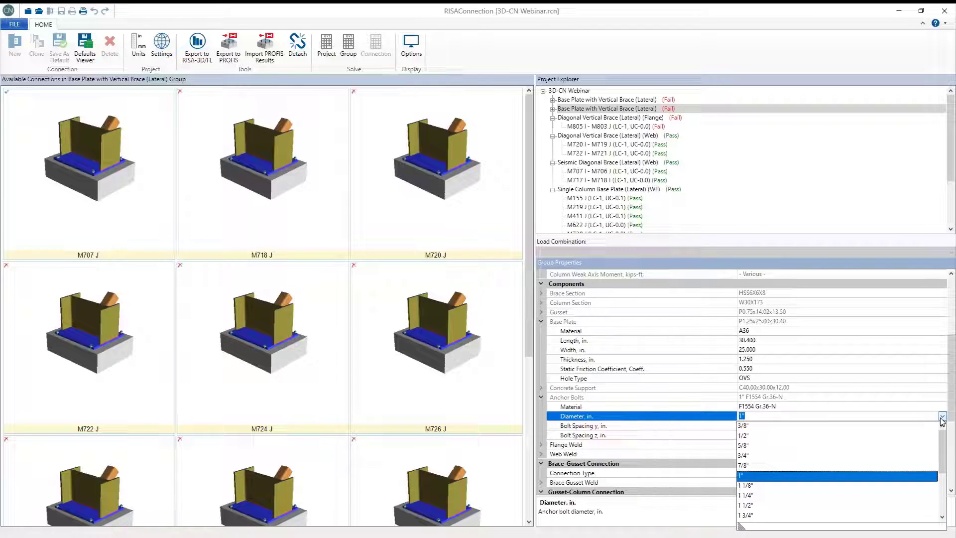
click(748, 455)
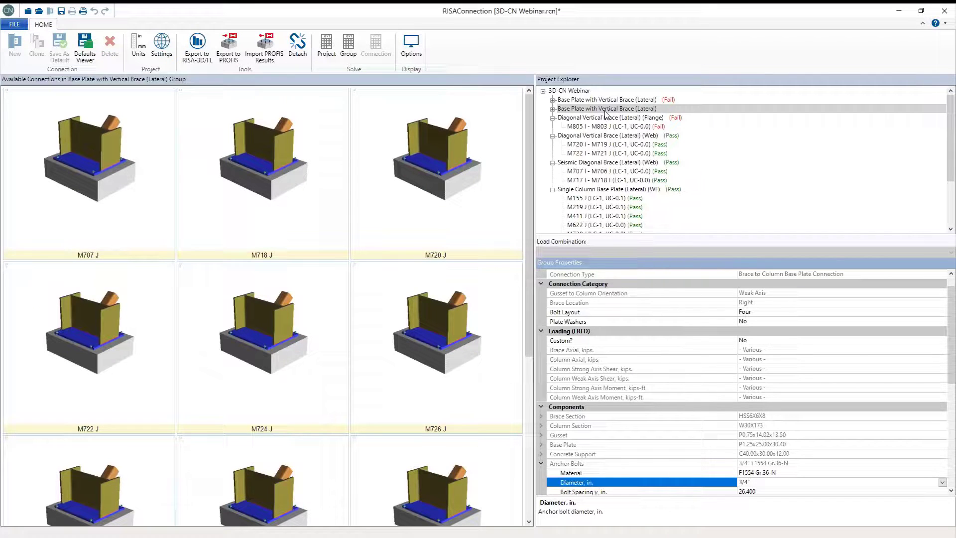
- Solve the second Base Plate with Vertical Brace (Lateral) group and select the Diagonal Vertical Brace (Lateral) (Web) group
click(552, 109)
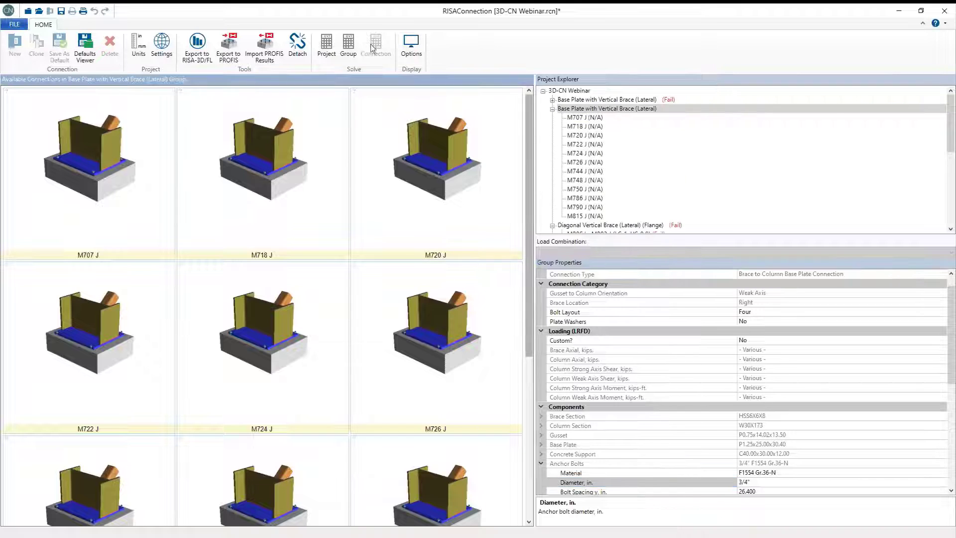
click(349, 45)
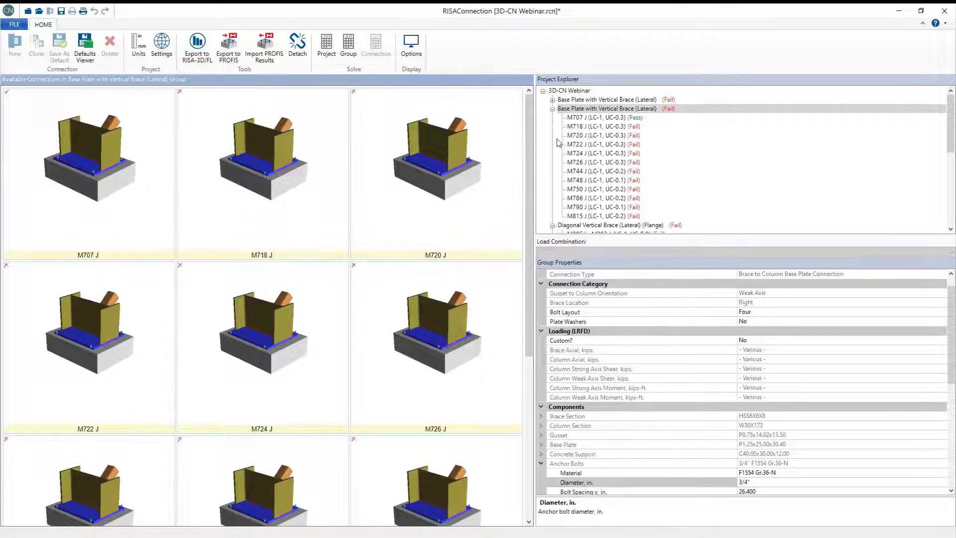
click(552, 109)
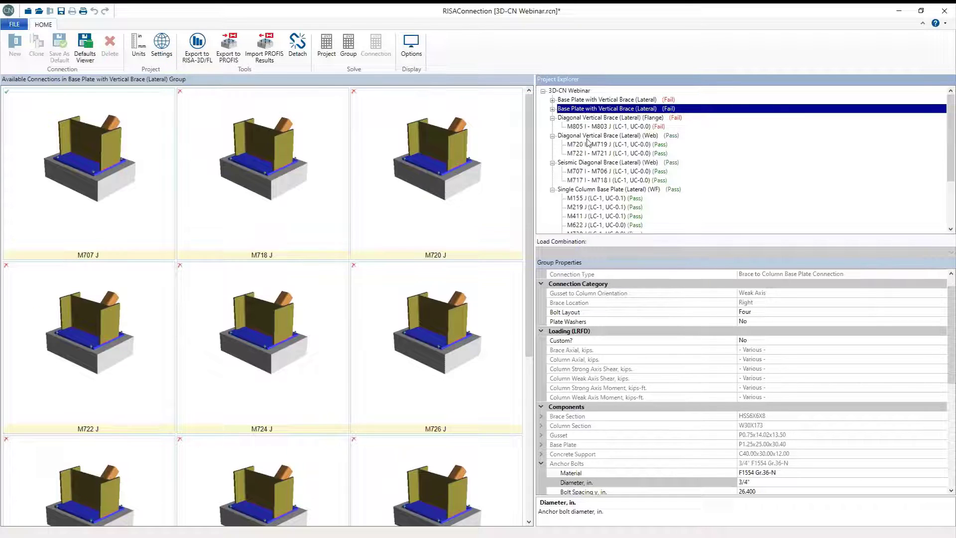
click(591, 136)
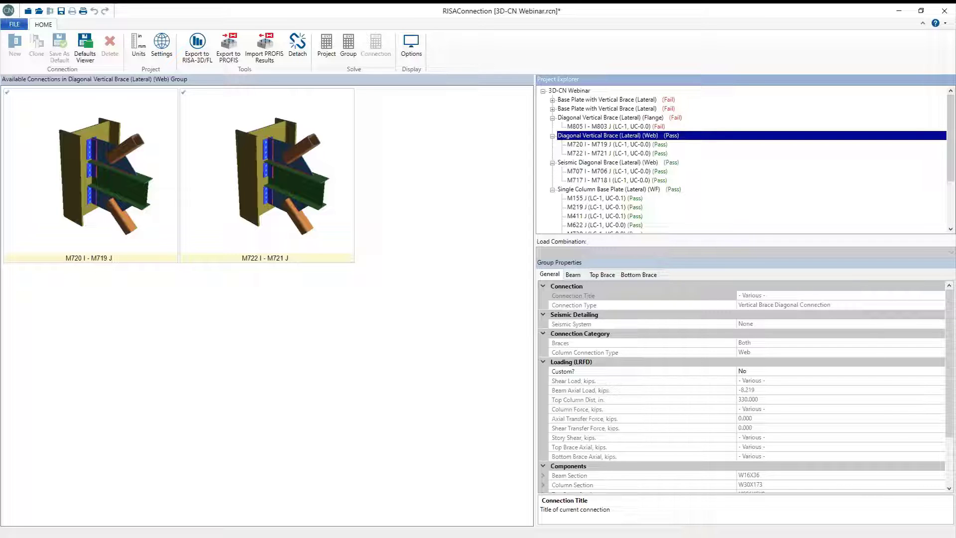
- Switch to RISA-3D and solve with Design Connections, discarding the unsaved RISAConnection project changes and accepting the new connection results
key(alt+Tab)
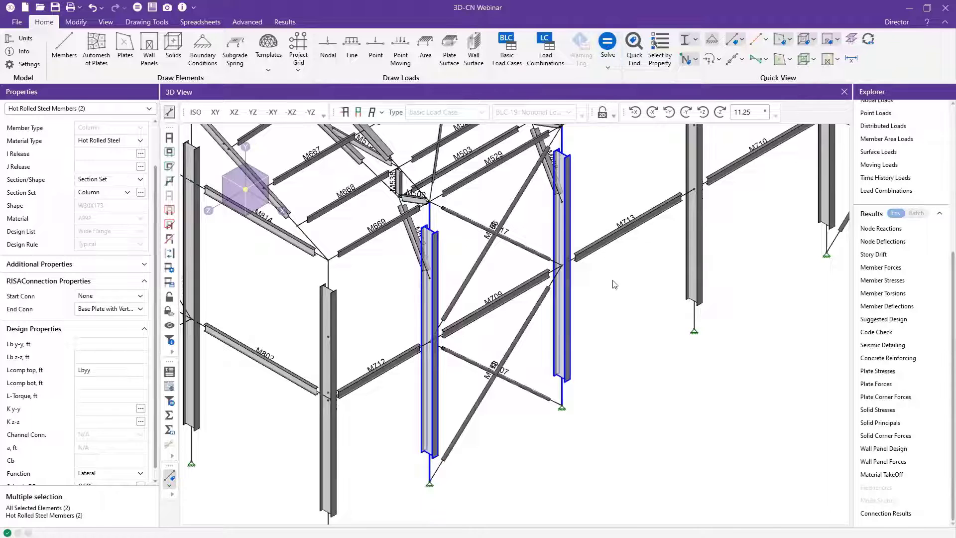
click(608, 46)
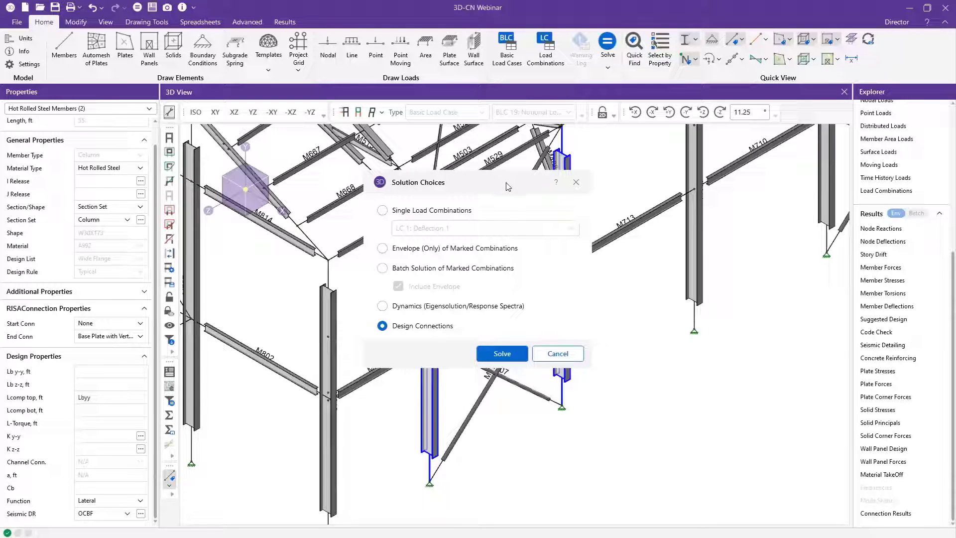
drag(506, 182, 768, 160)
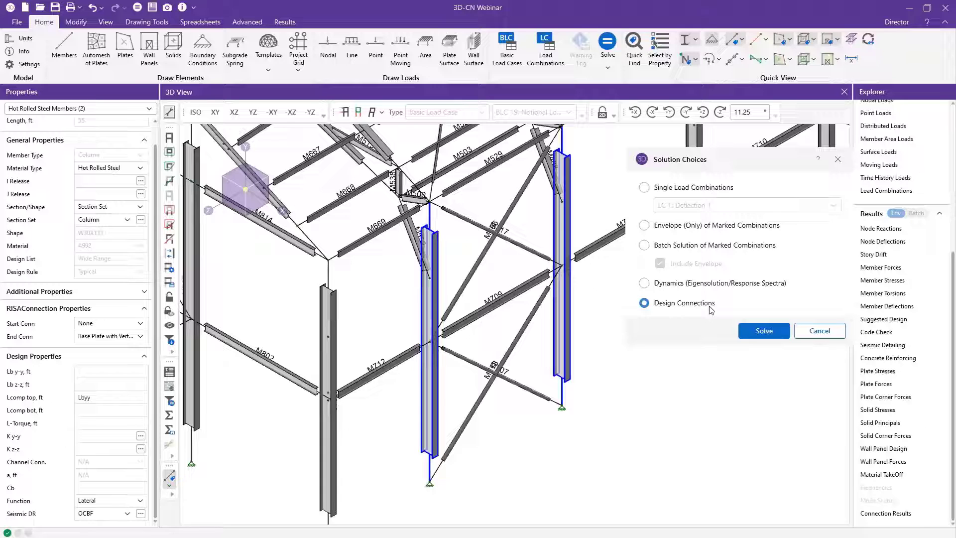
click(769, 331)
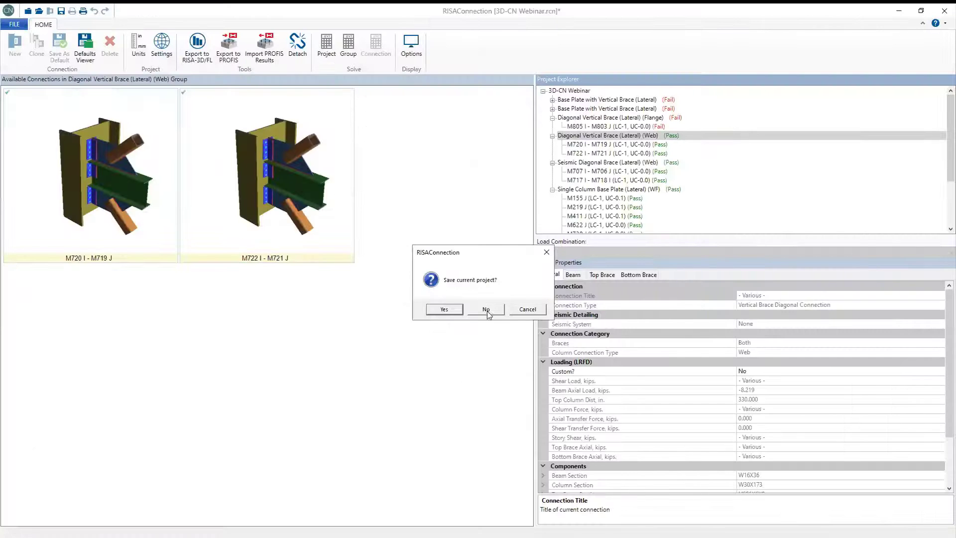
click(479, 310)
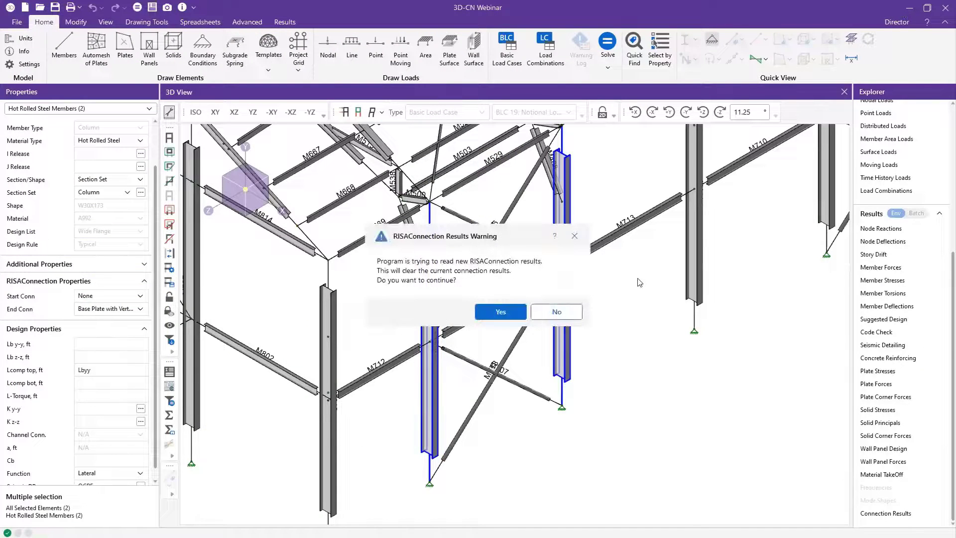
click(494, 313)
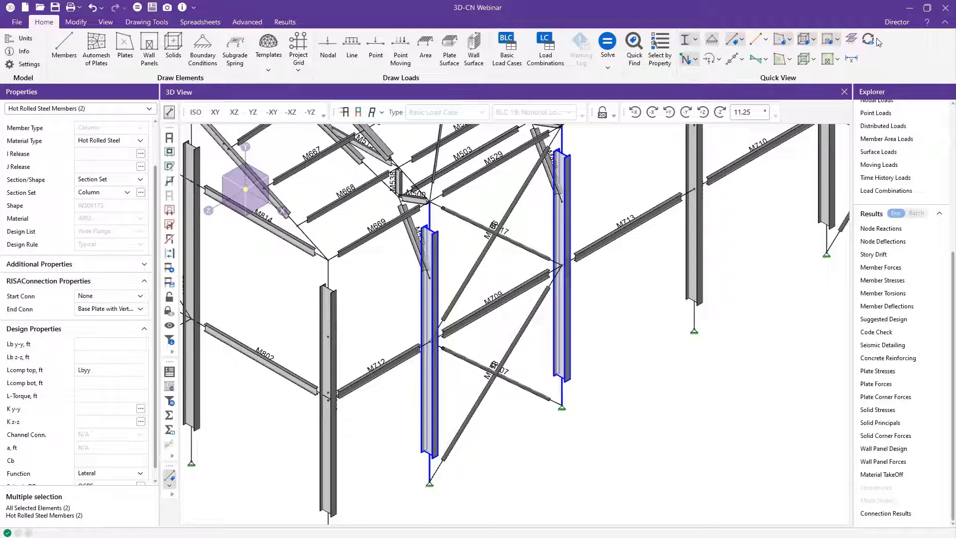
- Look at the Director options, open the Connection Results spreadsheet and return to the 3D view
click(897, 22)
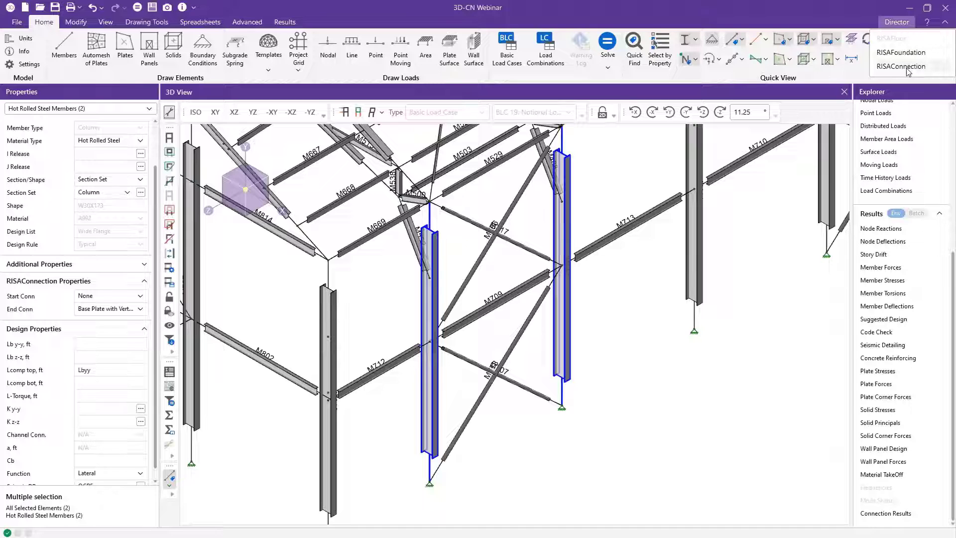
click(720, 302)
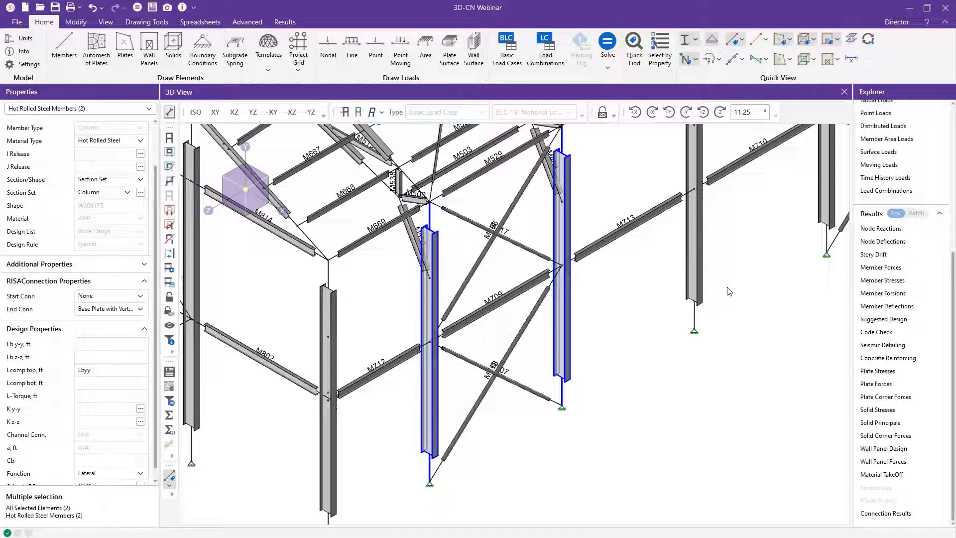
click(882, 514)
click(758, 270)
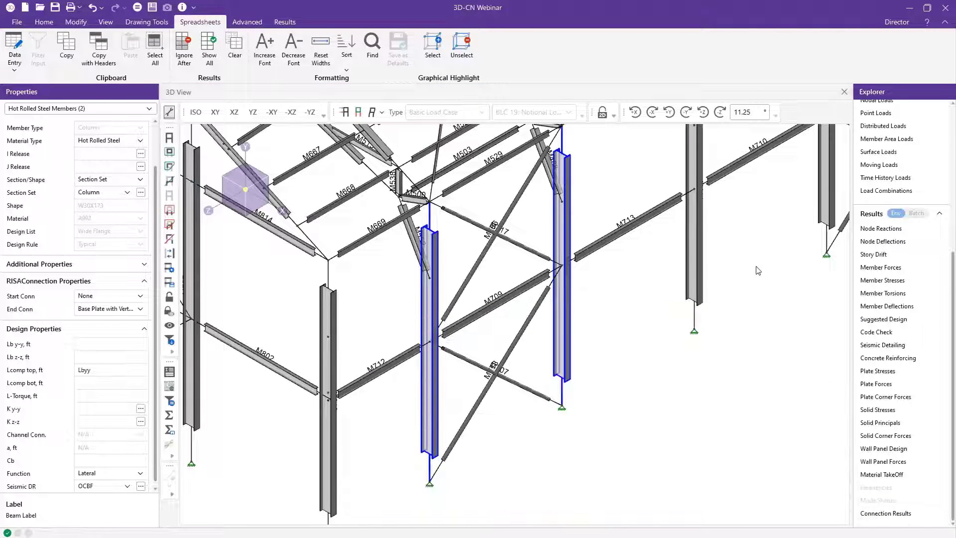
- View the detail report of column M539 and return to the model
click(169, 373)
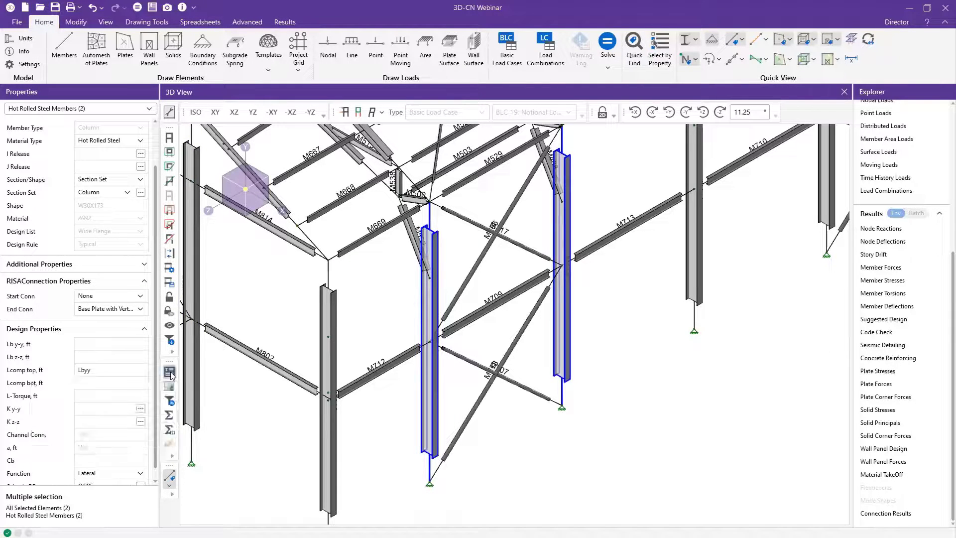
click(428, 361)
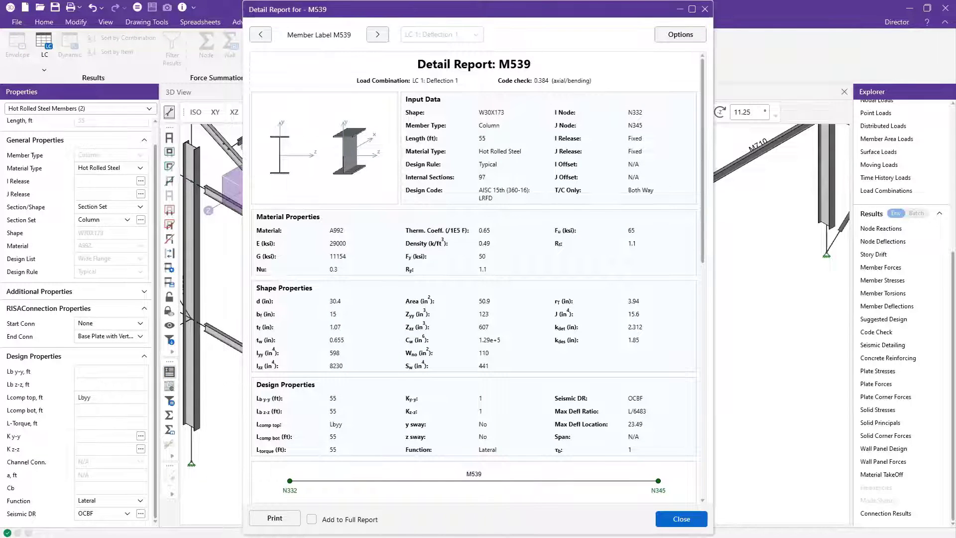
key(Escape)
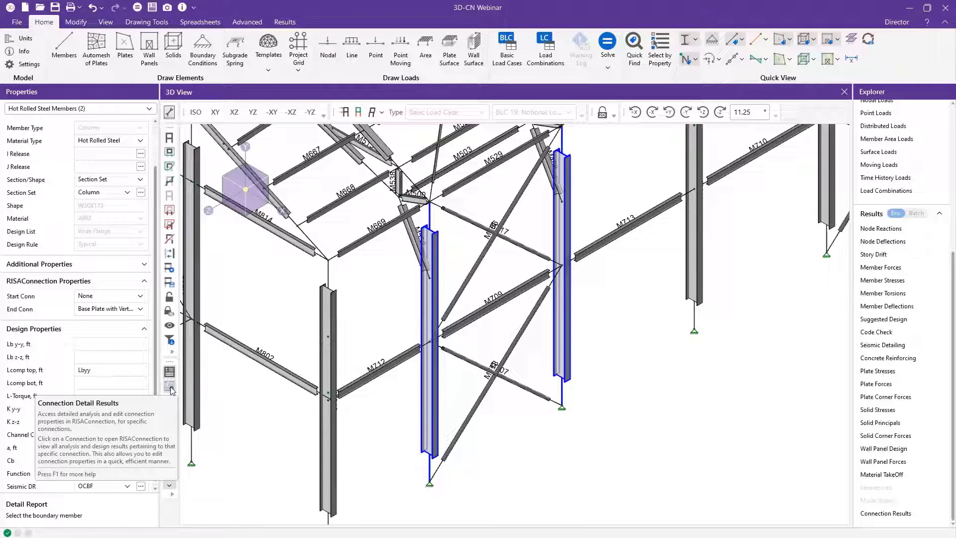
- Open the Connection Detail Results for the base of column M475 and bring up its report in RISAConnection
click(170, 387)
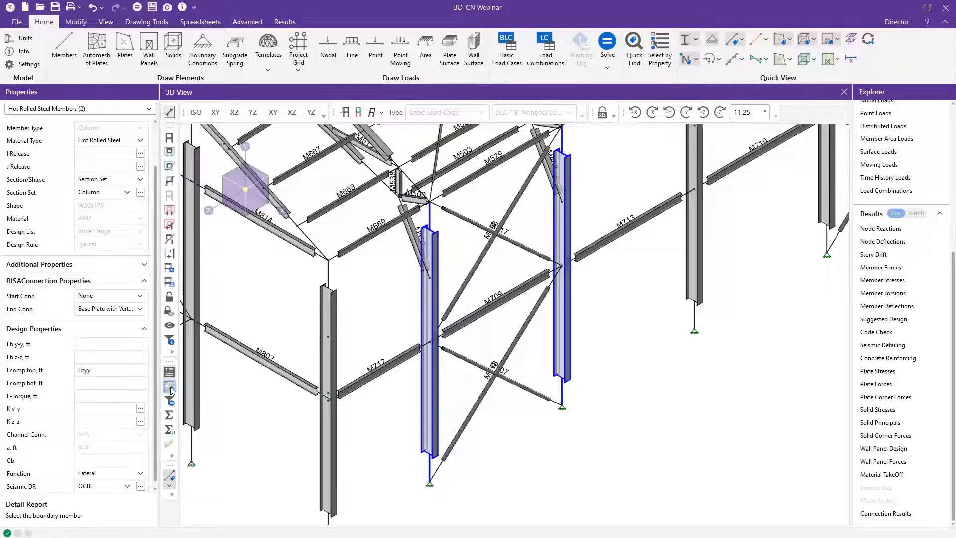
click(564, 386)
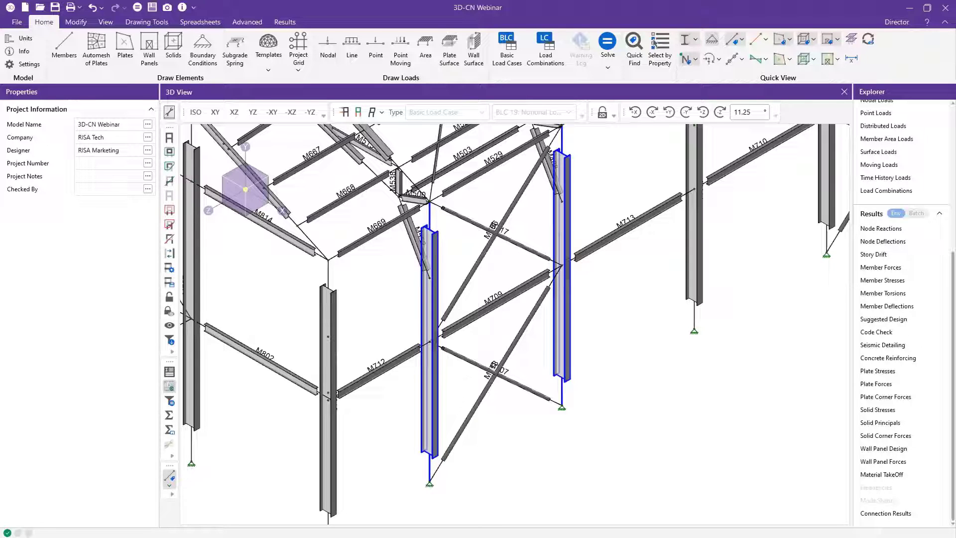
key(alt+Tab)
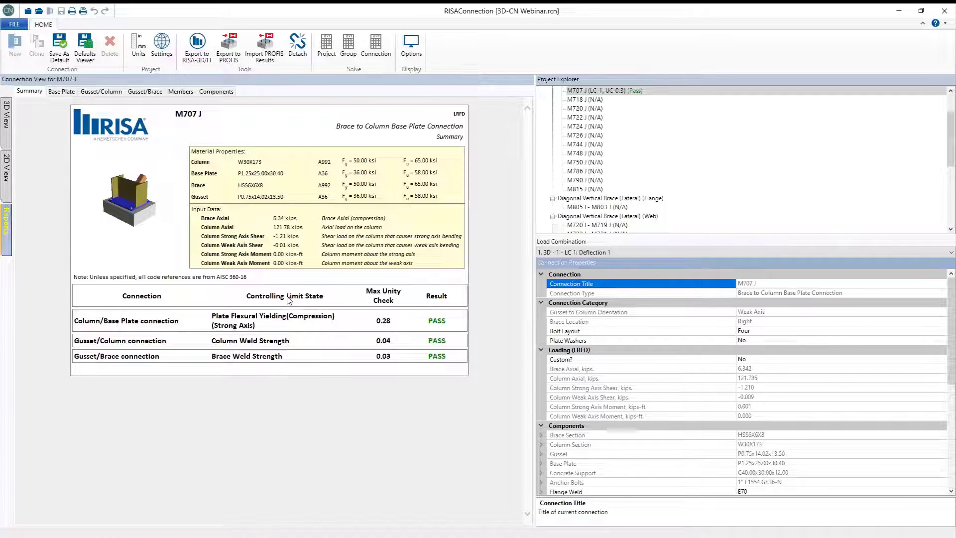
- Restore the RISAConnection and RISA-3D windows to a smaller size and arrange them so the report and the model show together
click(922, 11)
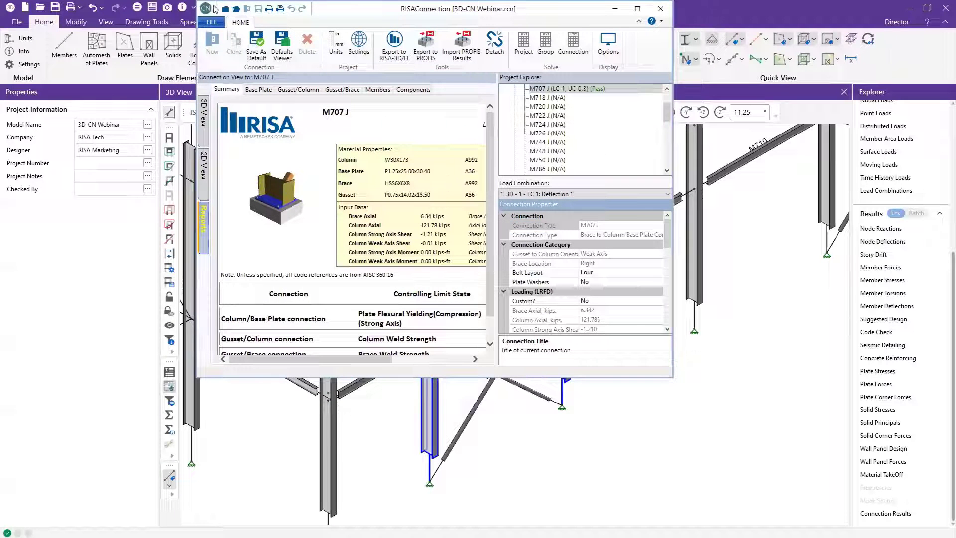
click(925, 8)
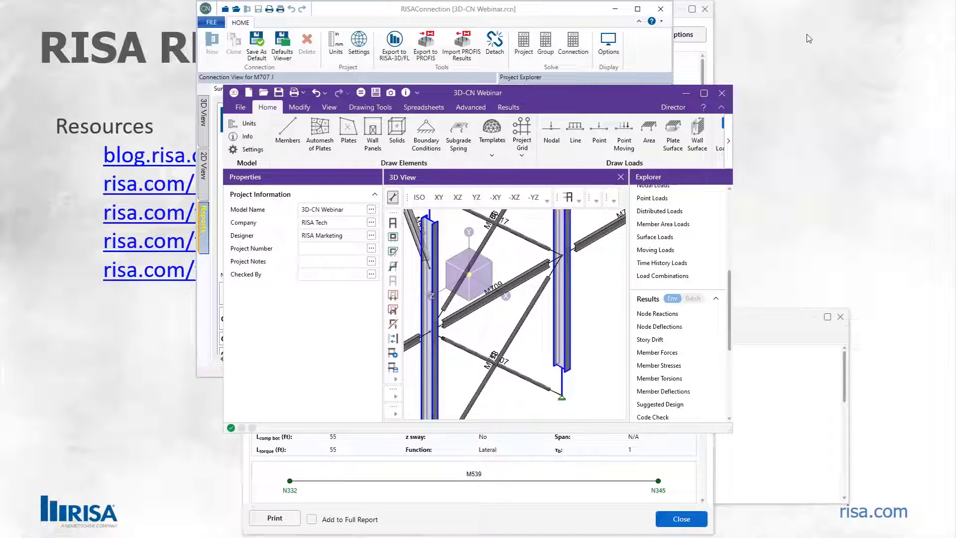
drag(518, 95, 809, 34)
click(266, 370)
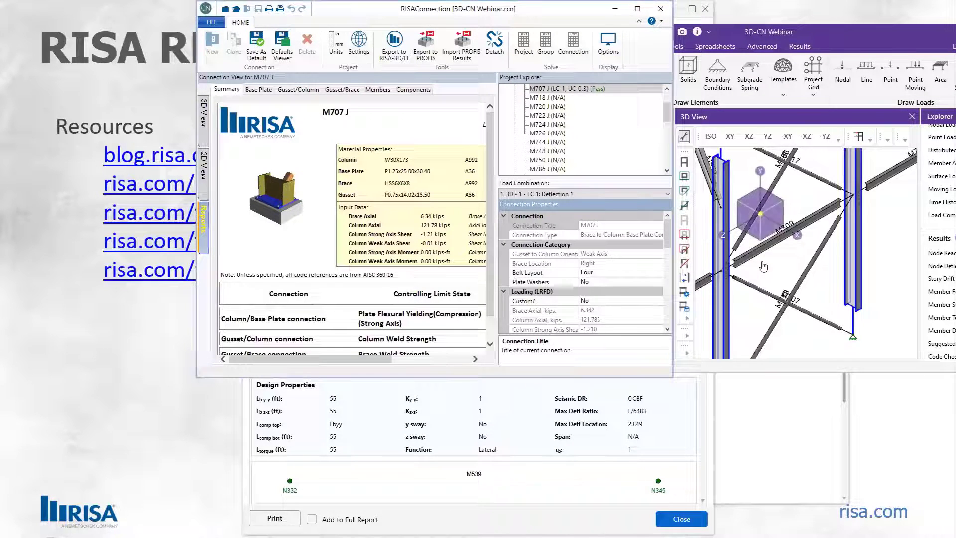
click(731, 30)
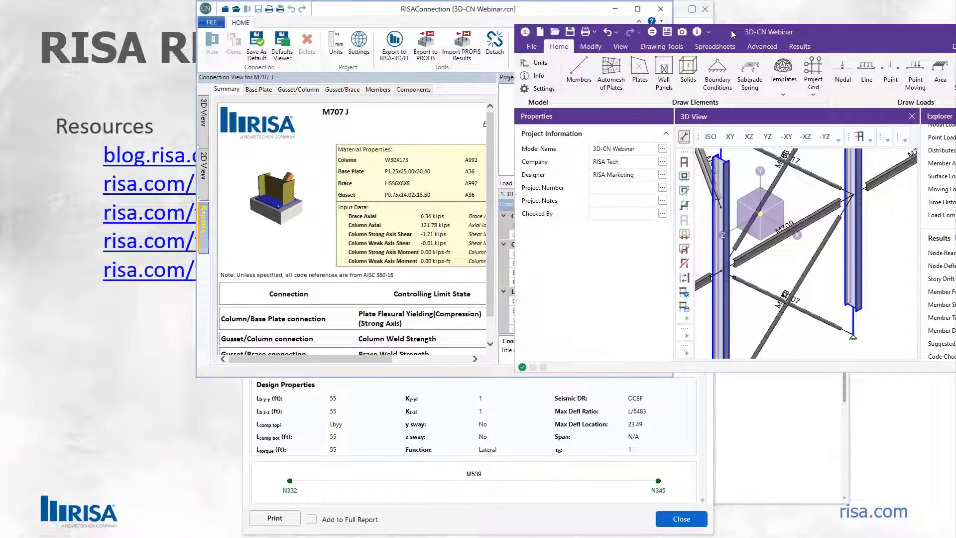
drag(731, 30, 653, 113)
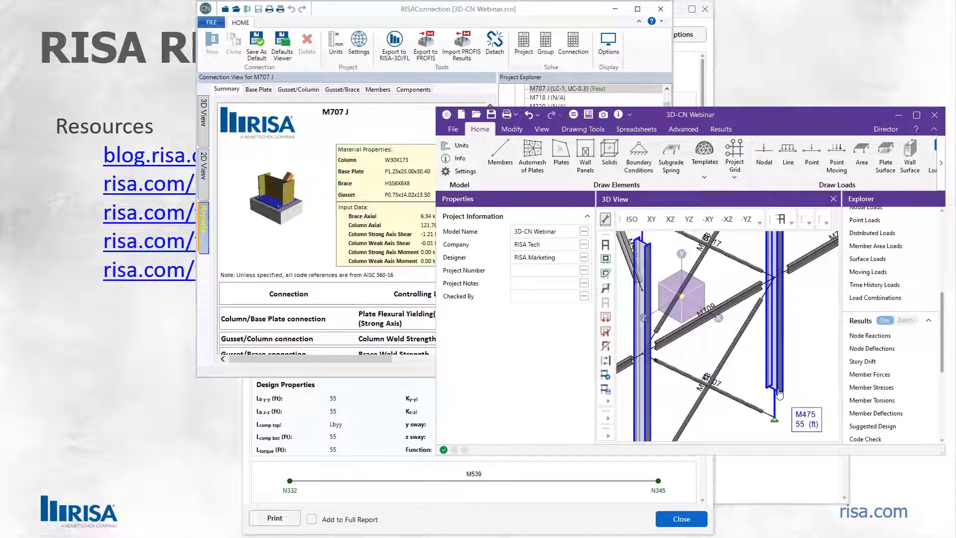
- Examine the base plate results in the RISAConnection report for M707 J, expanding the strong-axis plate flexural yielding (compression) calculation
click(211, 11)
scroll(399, 294, down, 1)
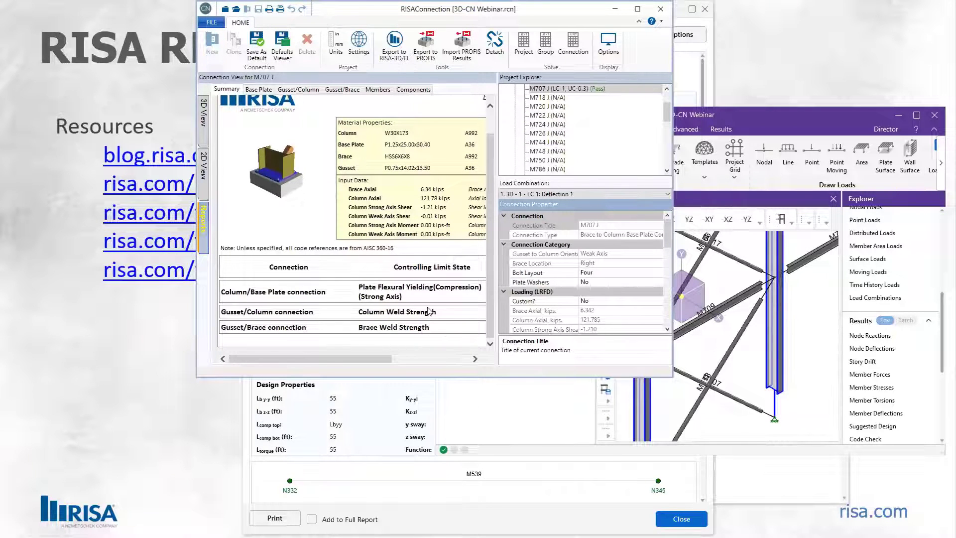
click(259, 89)
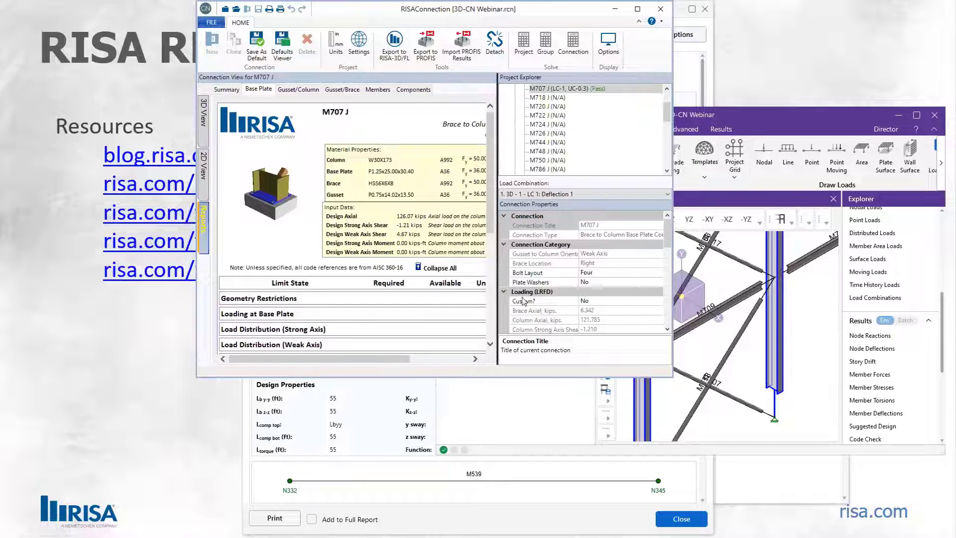
drag(498, 299, 547, 299)
scroll(384, 309, down, 4)
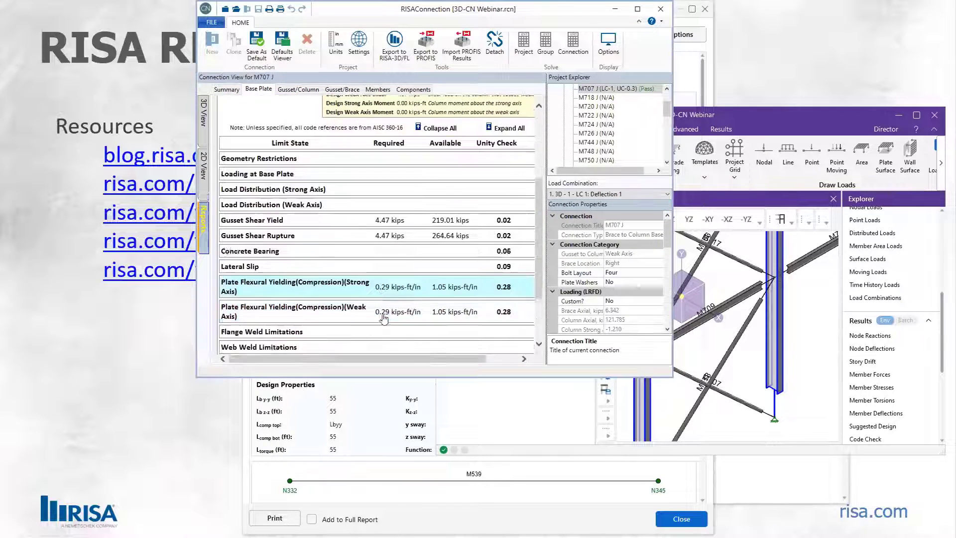
scroll(383, 319, down, 2)
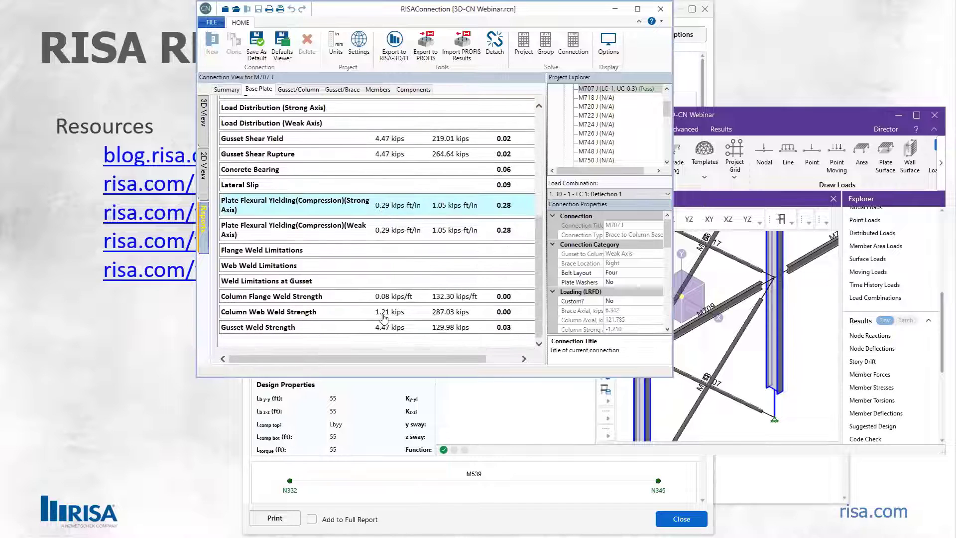
click(351, 209)
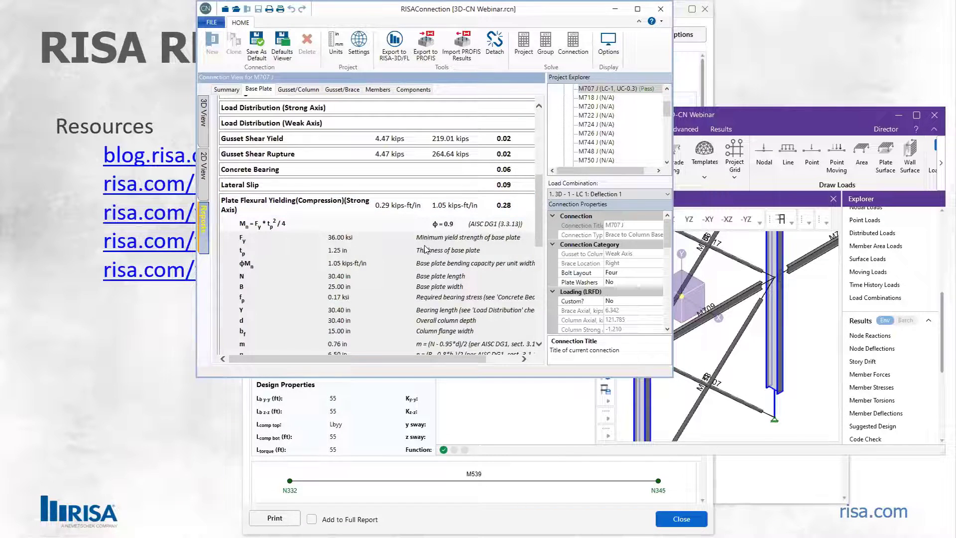
scroll(426, 249, down, 5)
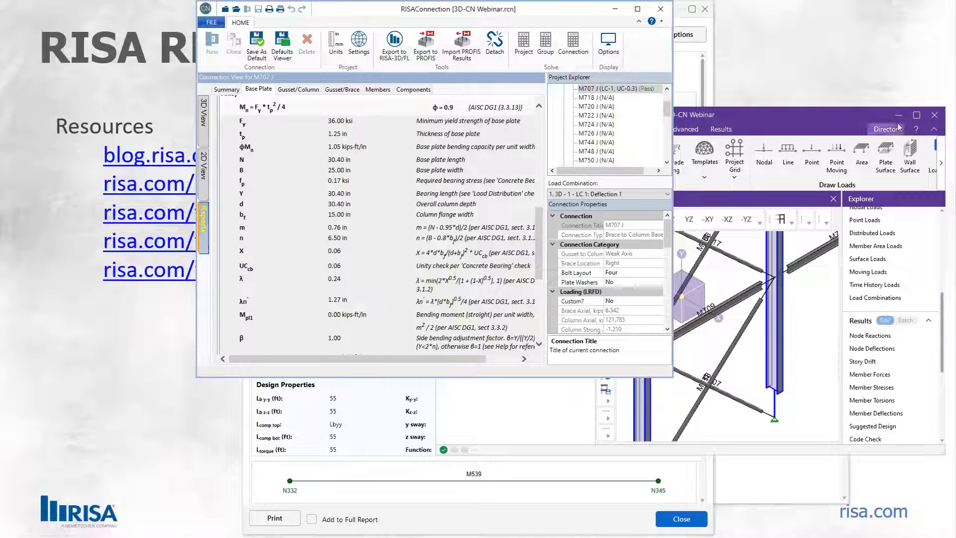
- Return to RISA-3D in a maximized window and view the whole building frame from a slightly rotated angle
click(918, 119)
click(917, 116)
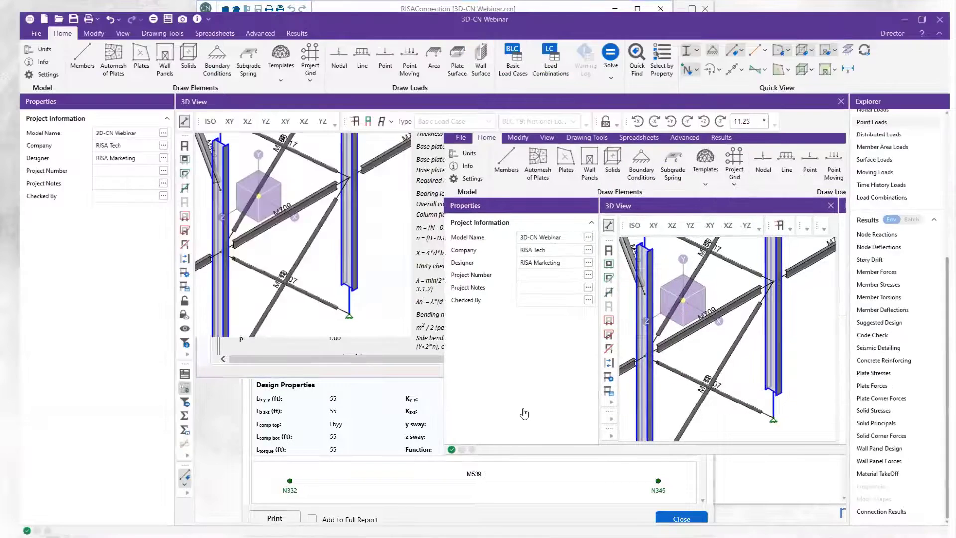
scroll(579, 319, down, 3)
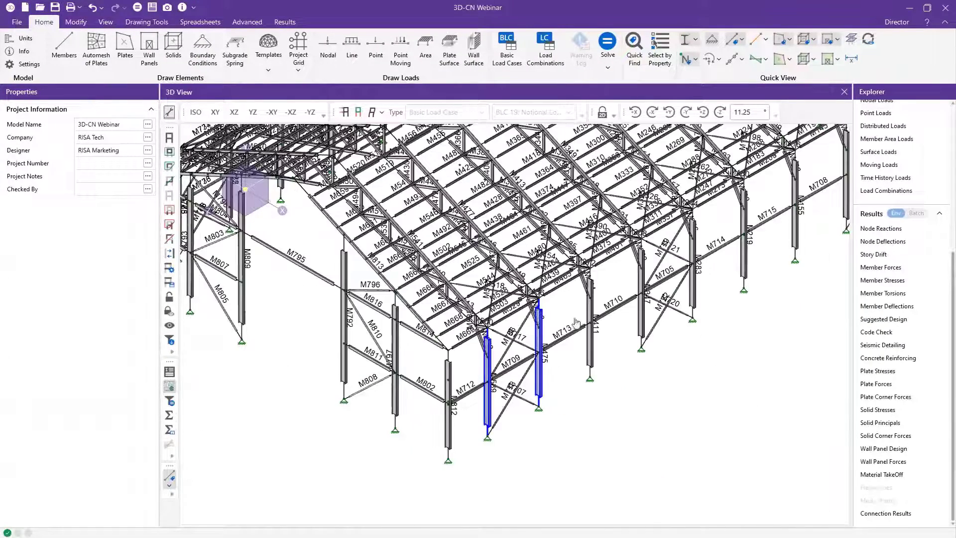
scroll(562, 280, down, 2)
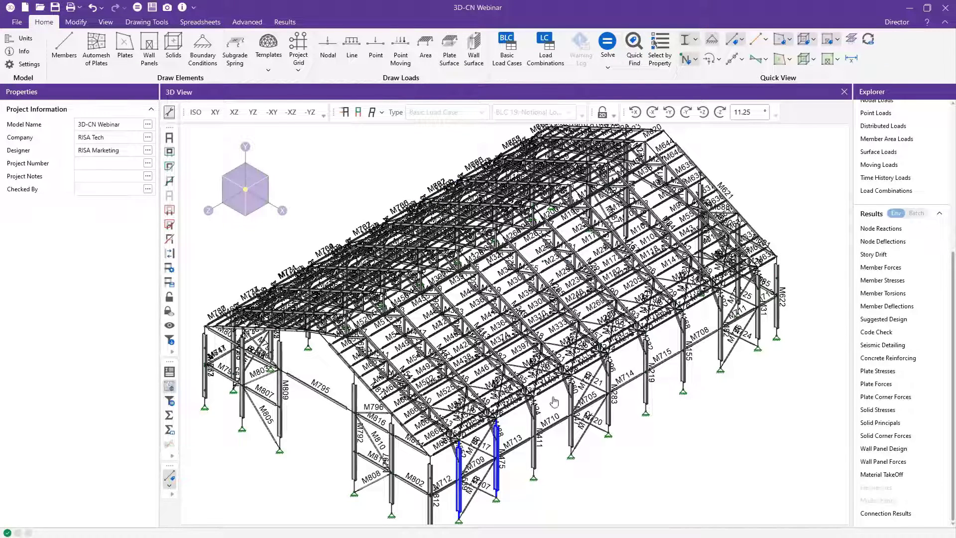
middle_drag(577, 381, 574, 364)
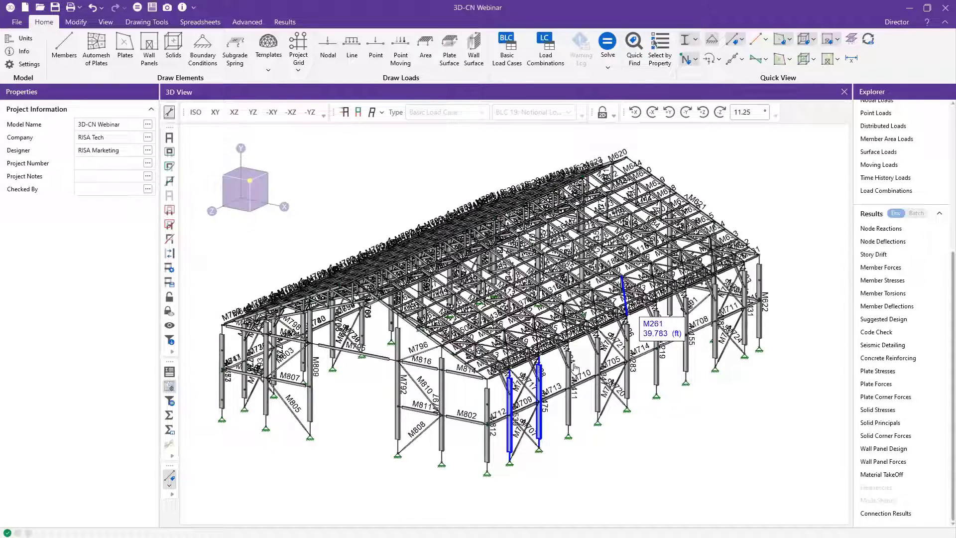
scroll(575, 367, up, 2)
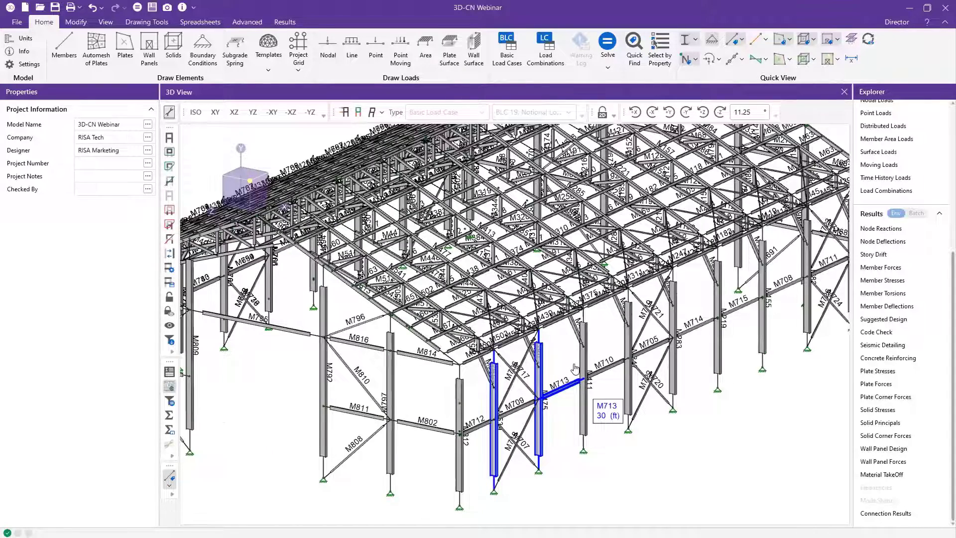
scroll(576, 369, down, 2)
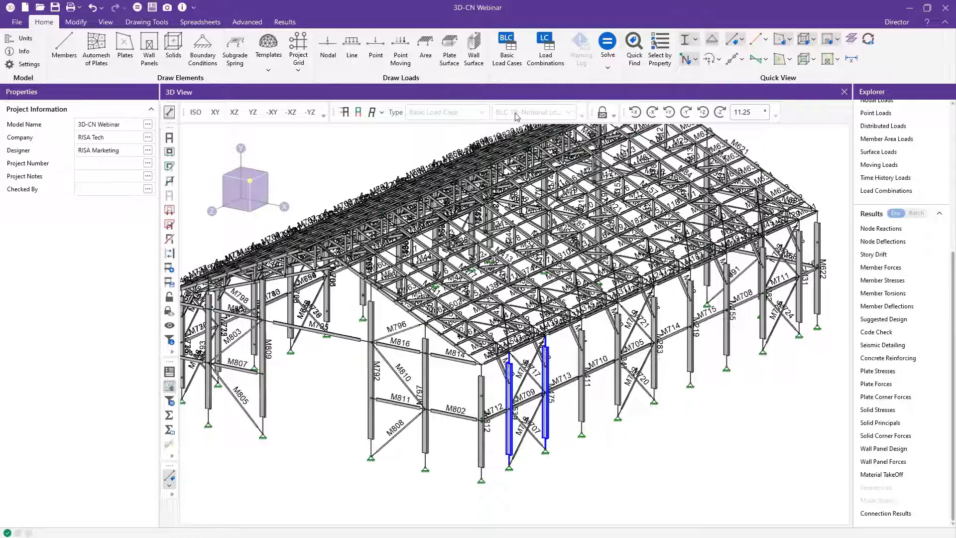
- Open the Load Combinations spreadsheet and enlarge its window to show more rows down to the last combination
click(546, 59)
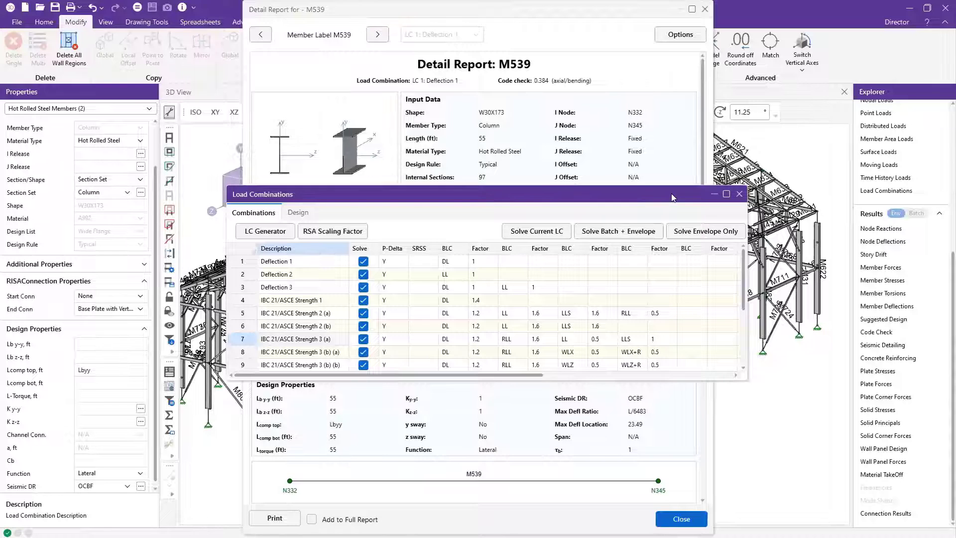
drag(659, 200, 672, 197)
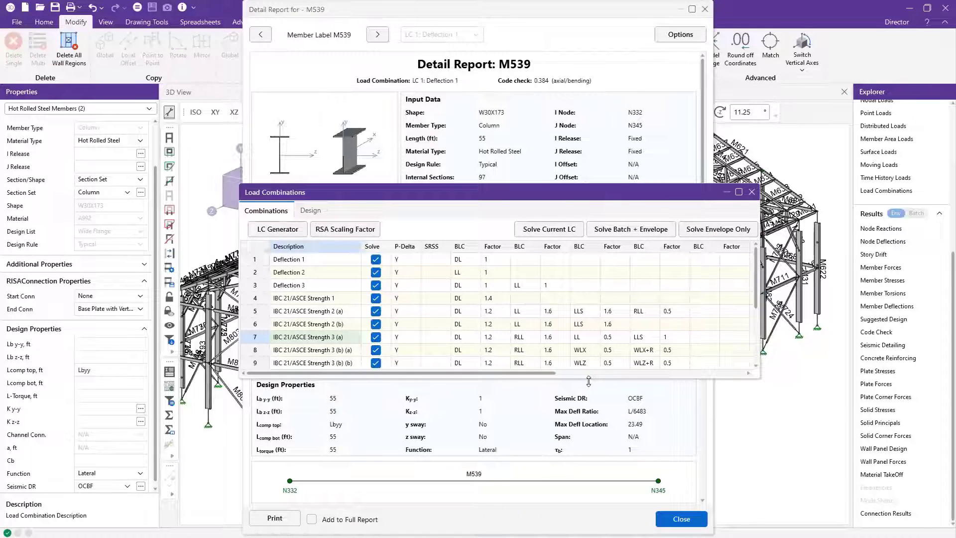
drag(589, 381, 595, 456)
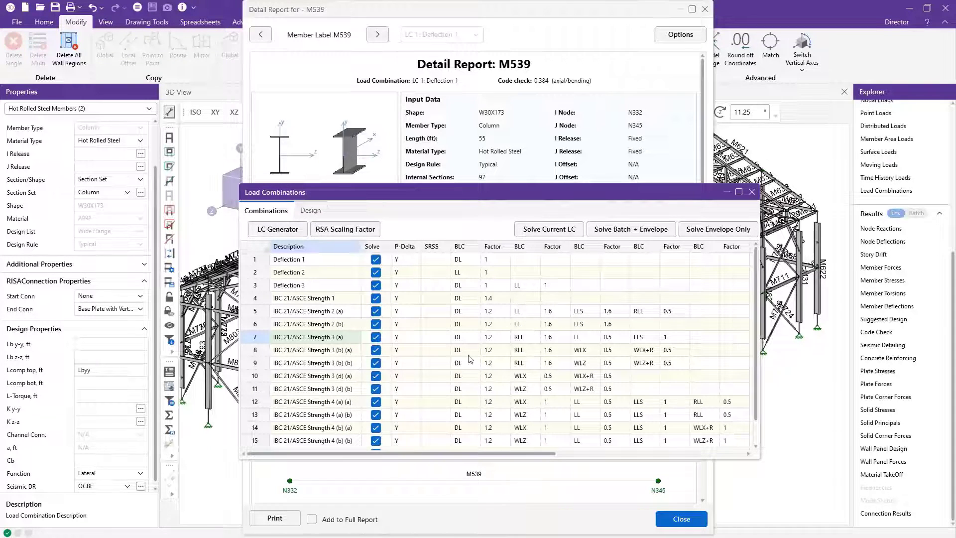
scroll(367, 404, down, 1)
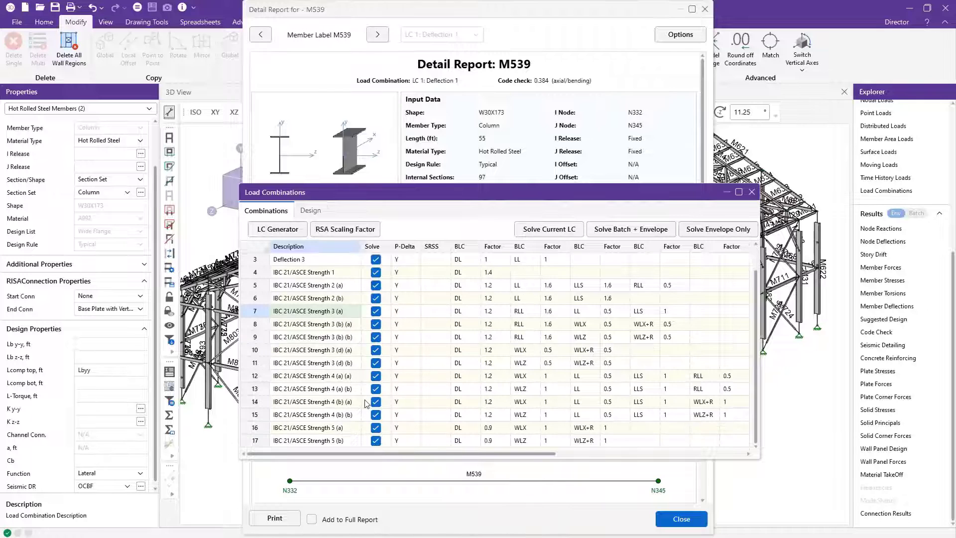
- Add a load combination row after IBC 21/ASCE Strength 5 (b), accepting the clearing of results, and name it Test Load
click(351, 441)
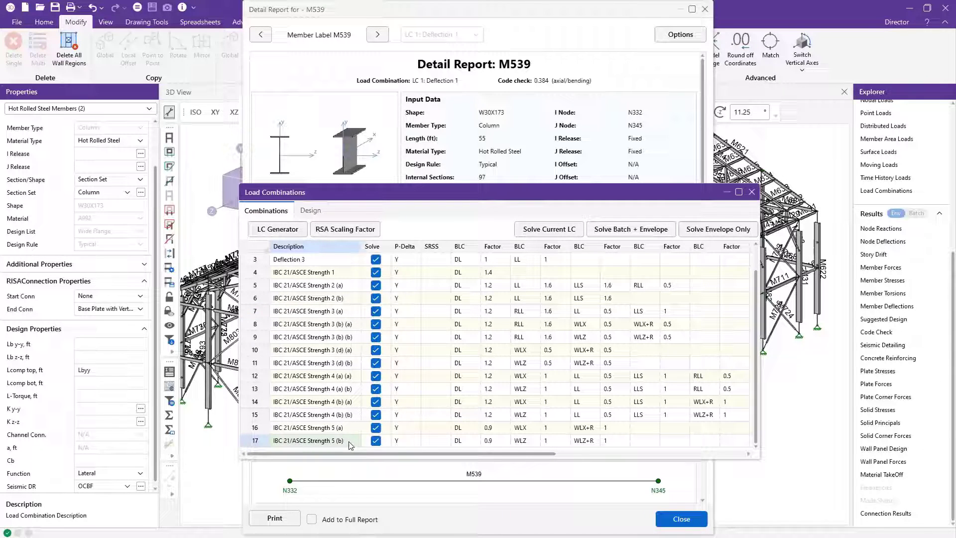
click(352, 441)
click(501, 328)
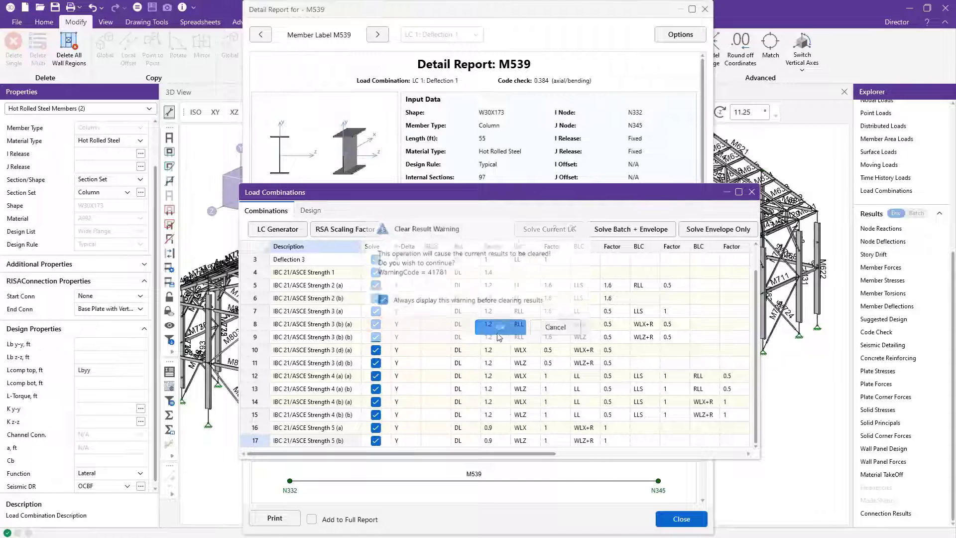
click(341, 441)
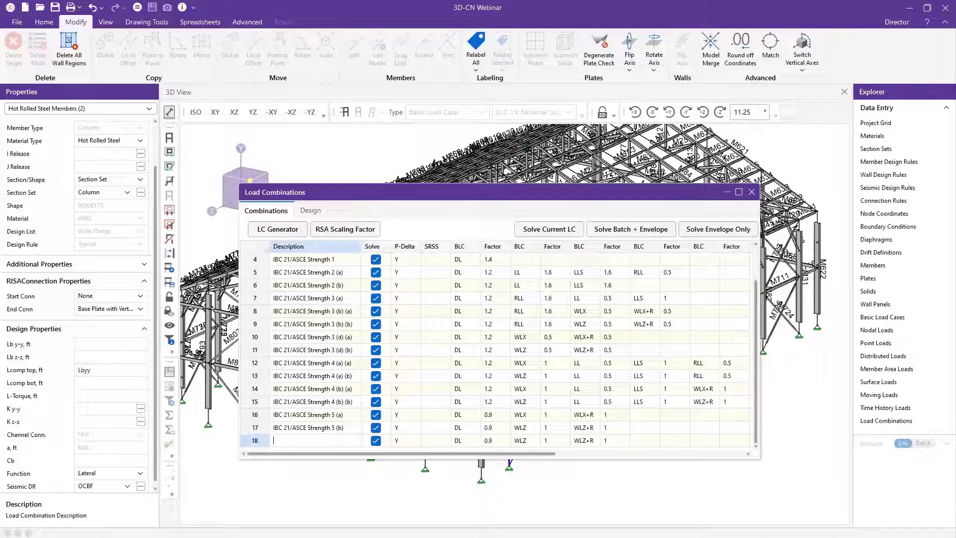
text(Test Losad)
click(492, 440)
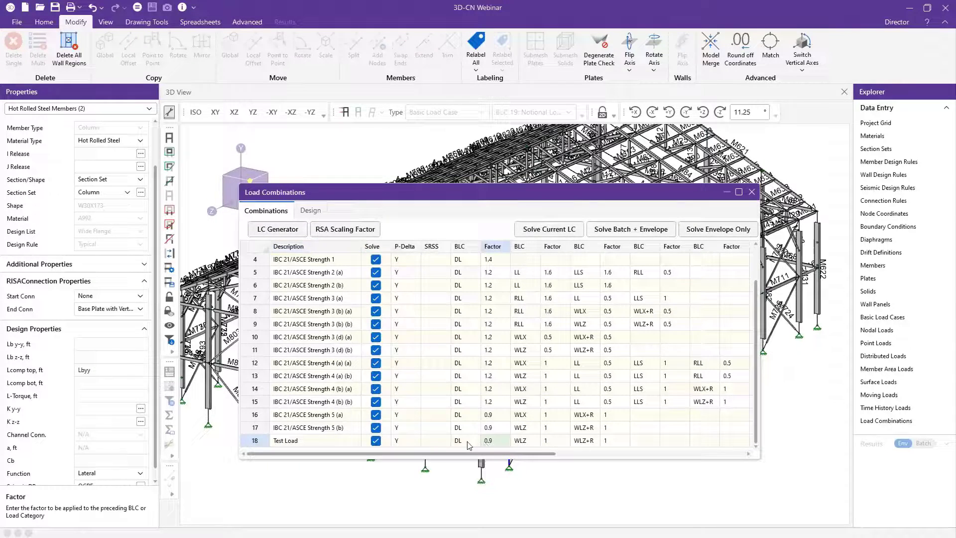
- View the basic load combination entry options for Test Load's first BLC and close them without changes
click(471, 442)
click(474, 441)
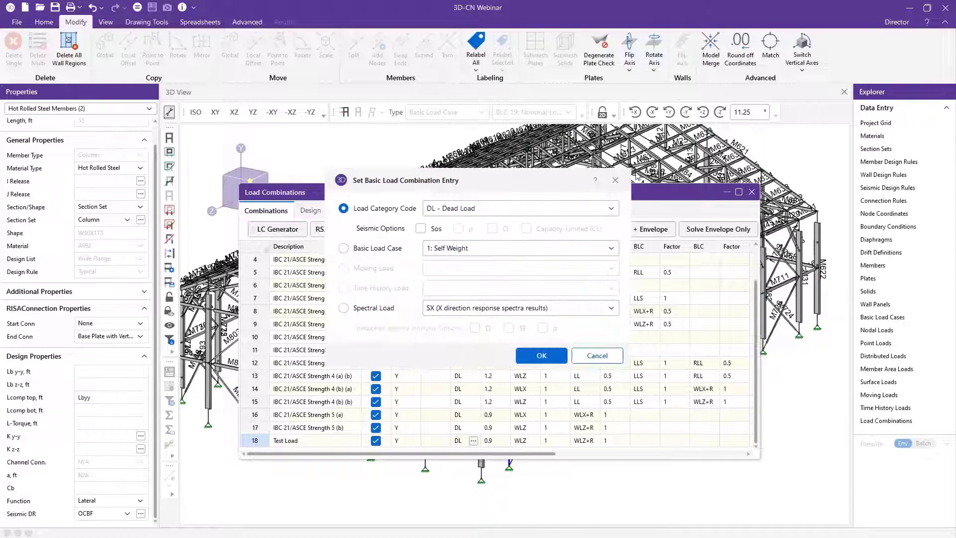
click(613, 183)
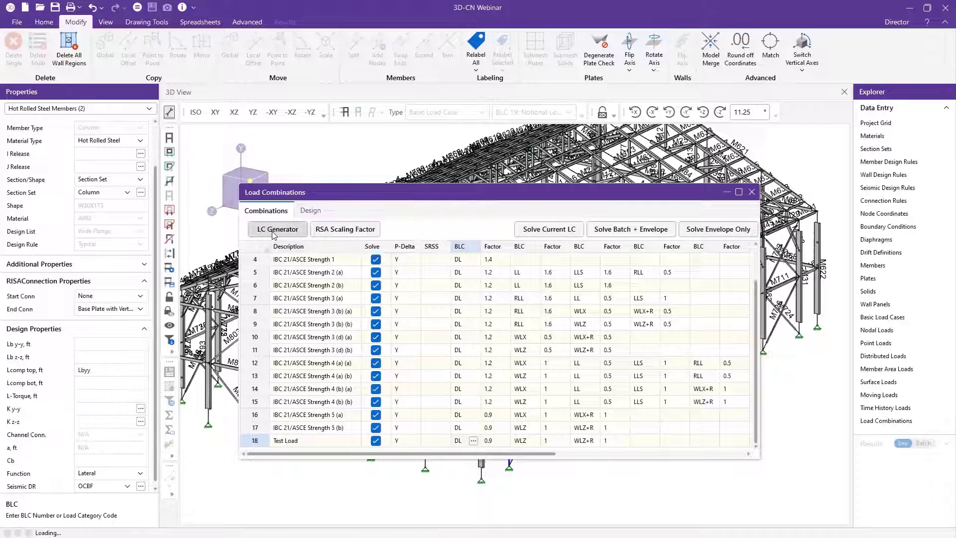
- Look through the Load Combination Generator's available codes and its gravity, wind and seismic options, and close it without generating
click(277, 230)
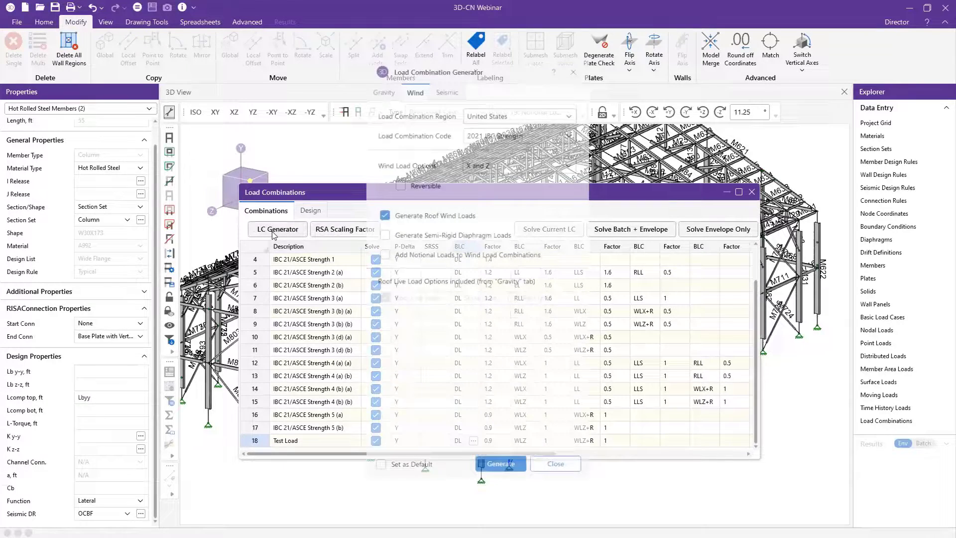
click(534, 141)
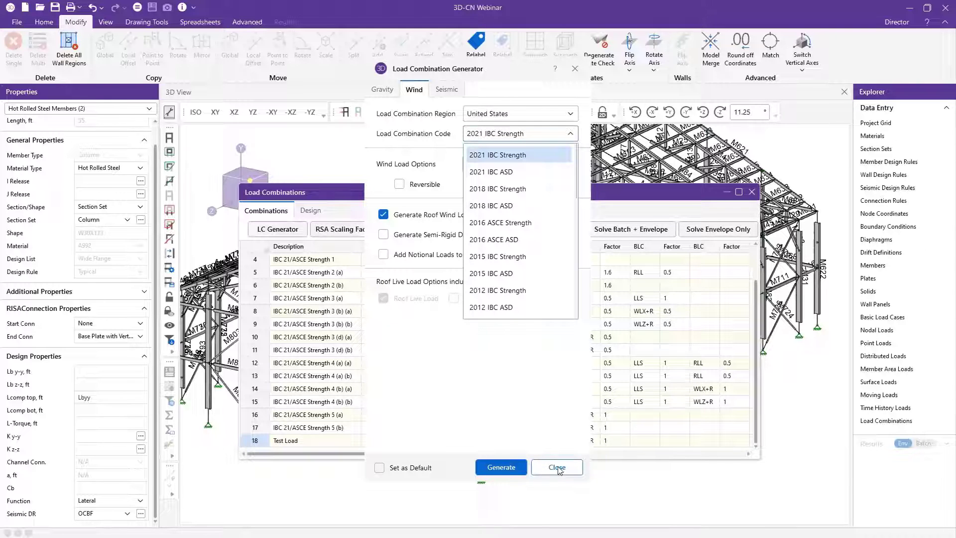
click(385, 92)
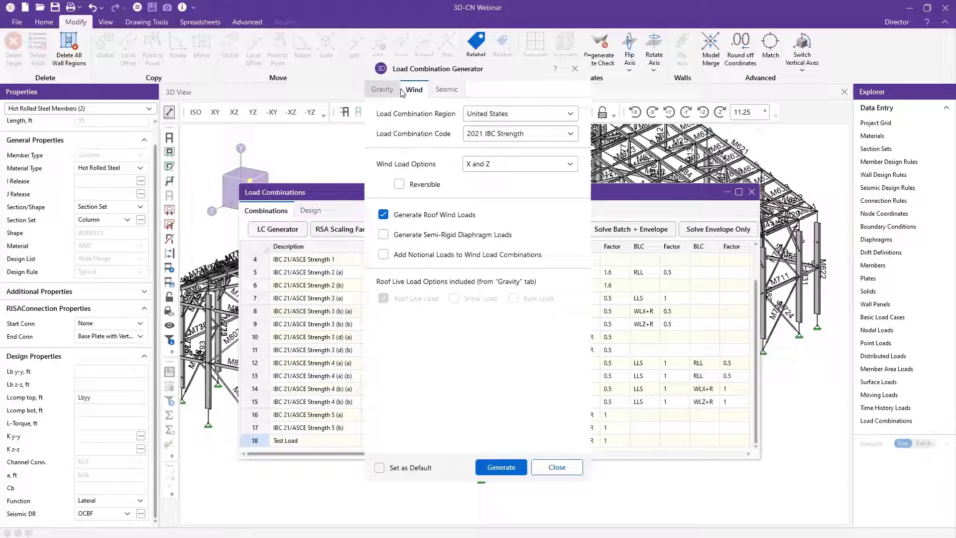
click(443, 92)
click(561, 468)
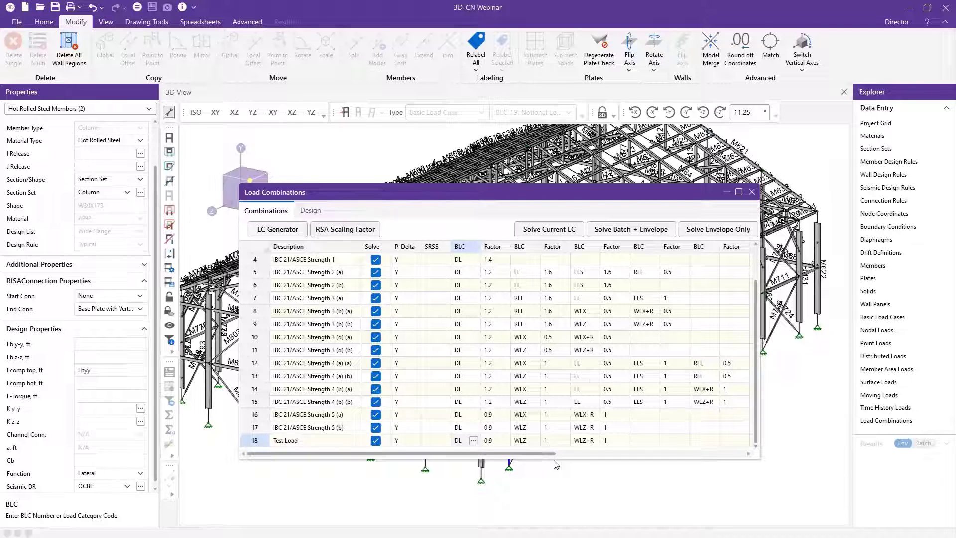
- Show the design settings of the load combinations and select the Connection column
click(309, 211)
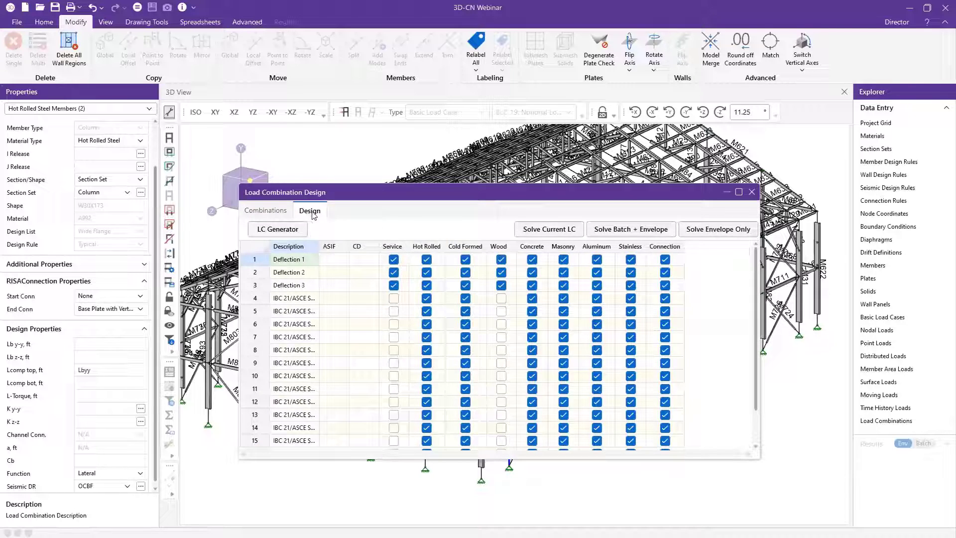
click(673, 248)
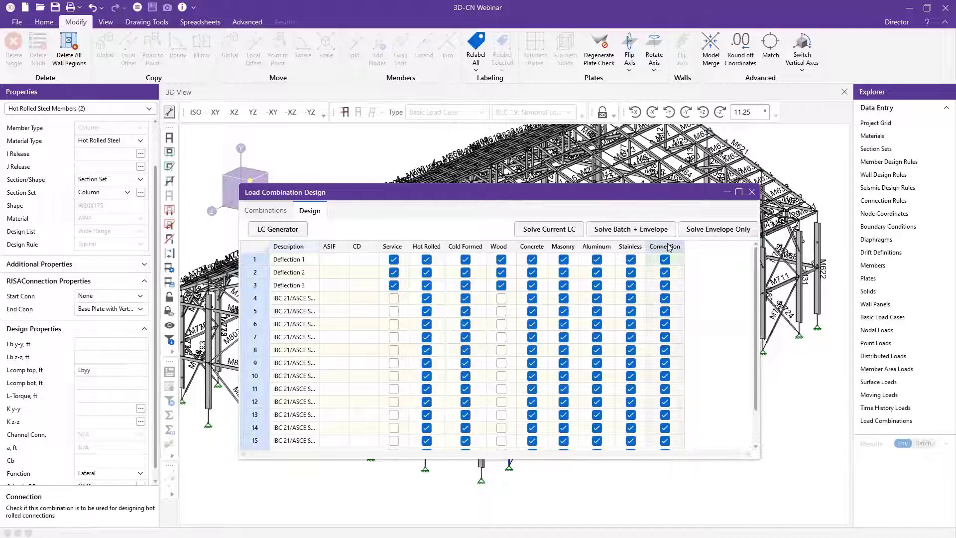